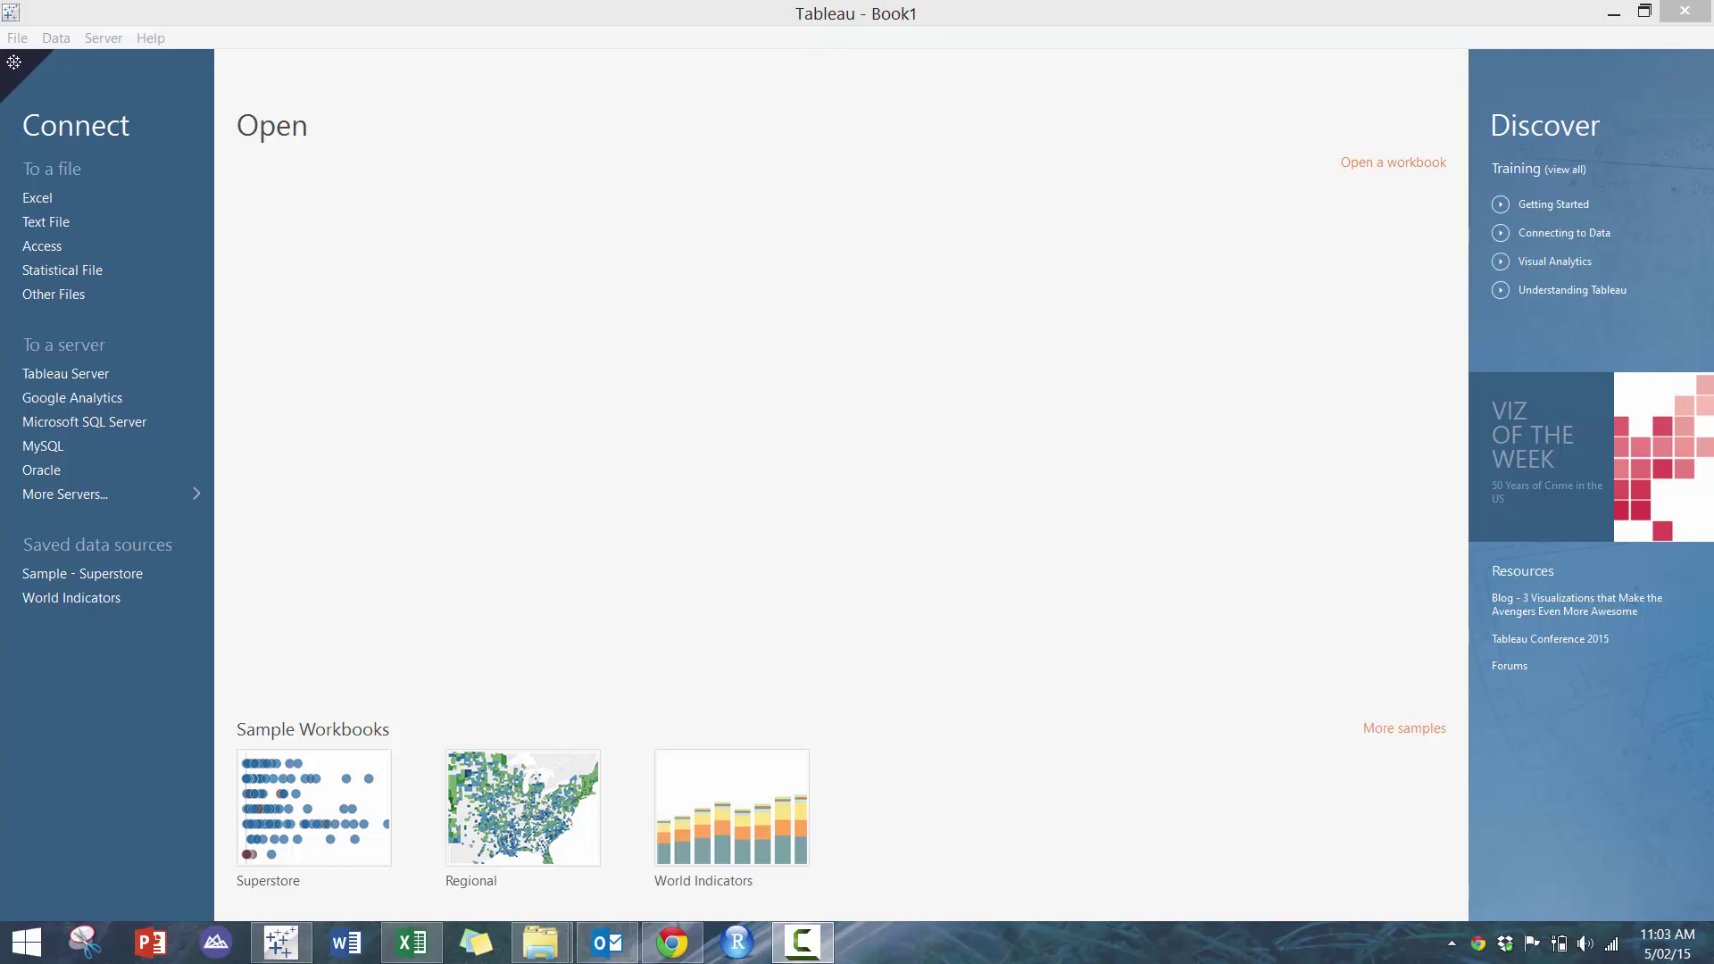
# Connect to Google Analytics by signing in with the Google account and granting access
pyautogui.click(139, 404)
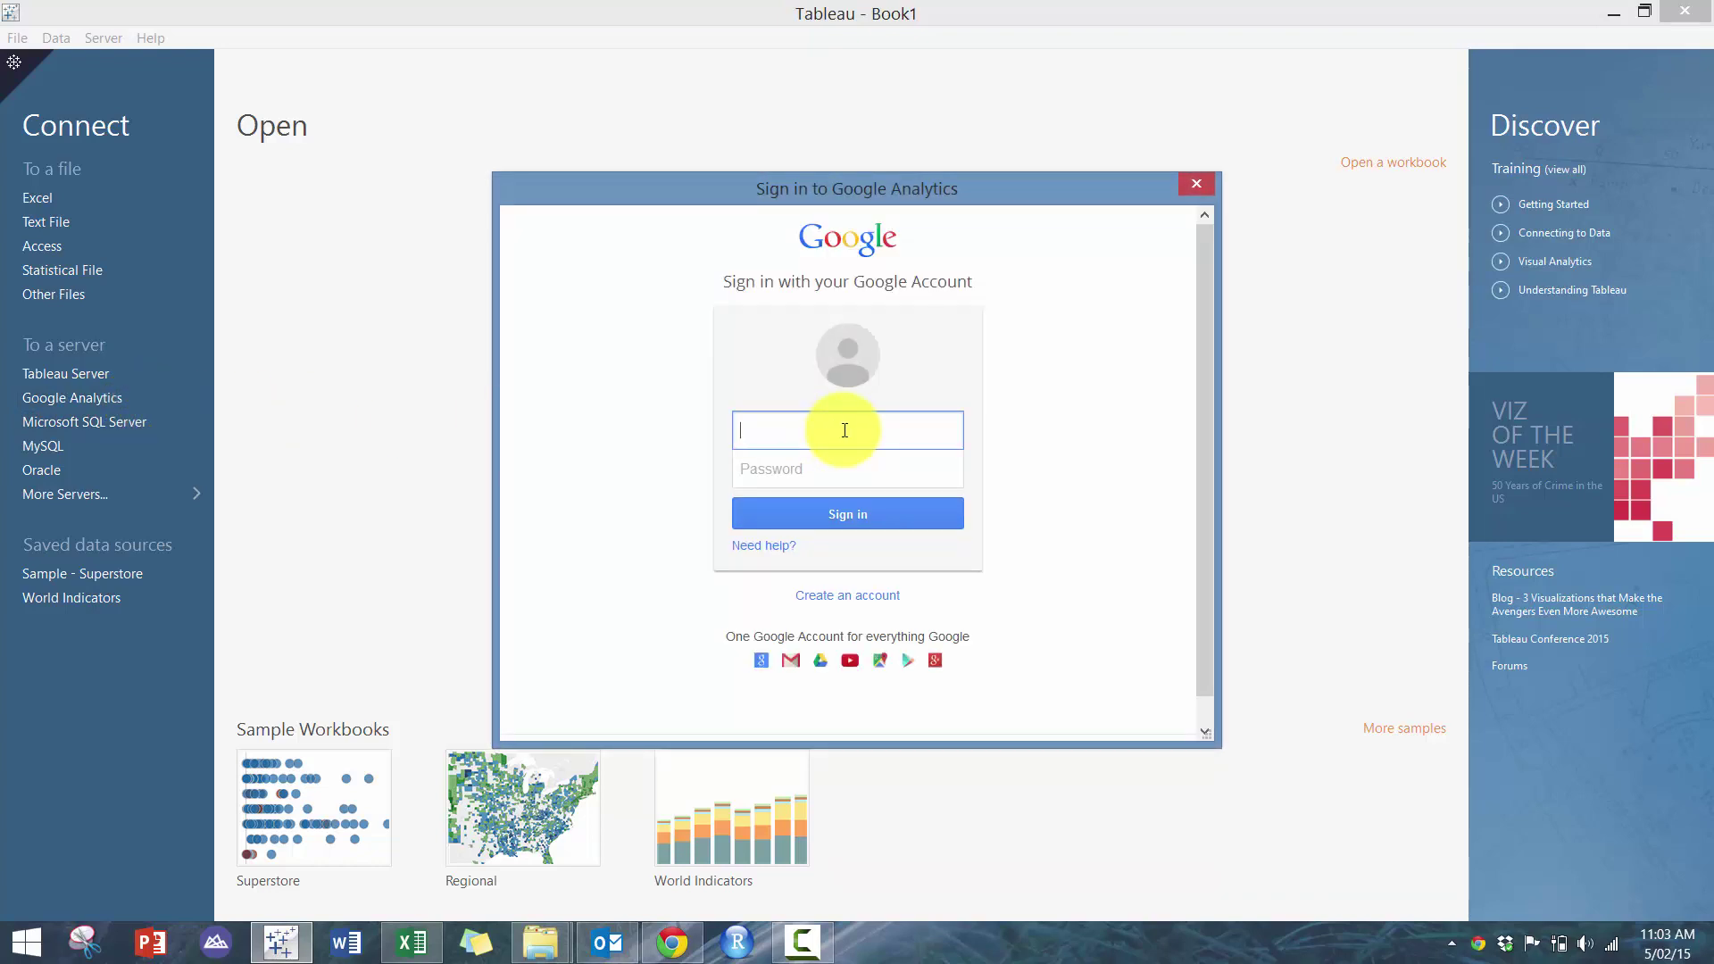
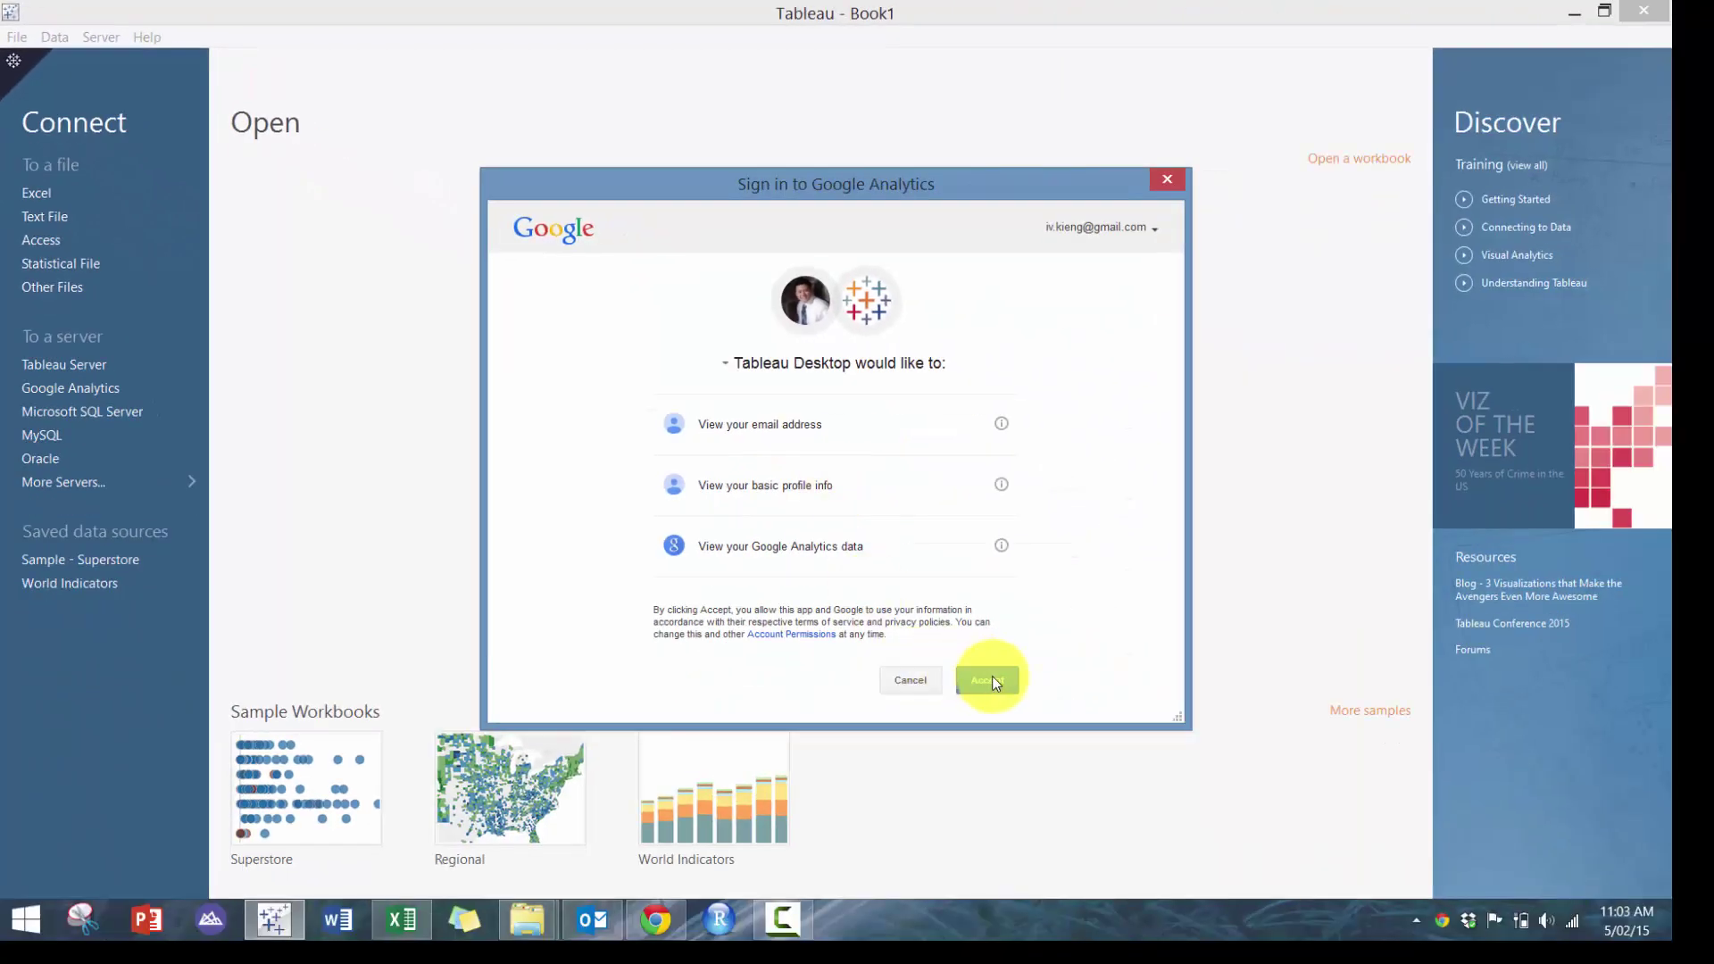
pyautogui.click(993, 679)
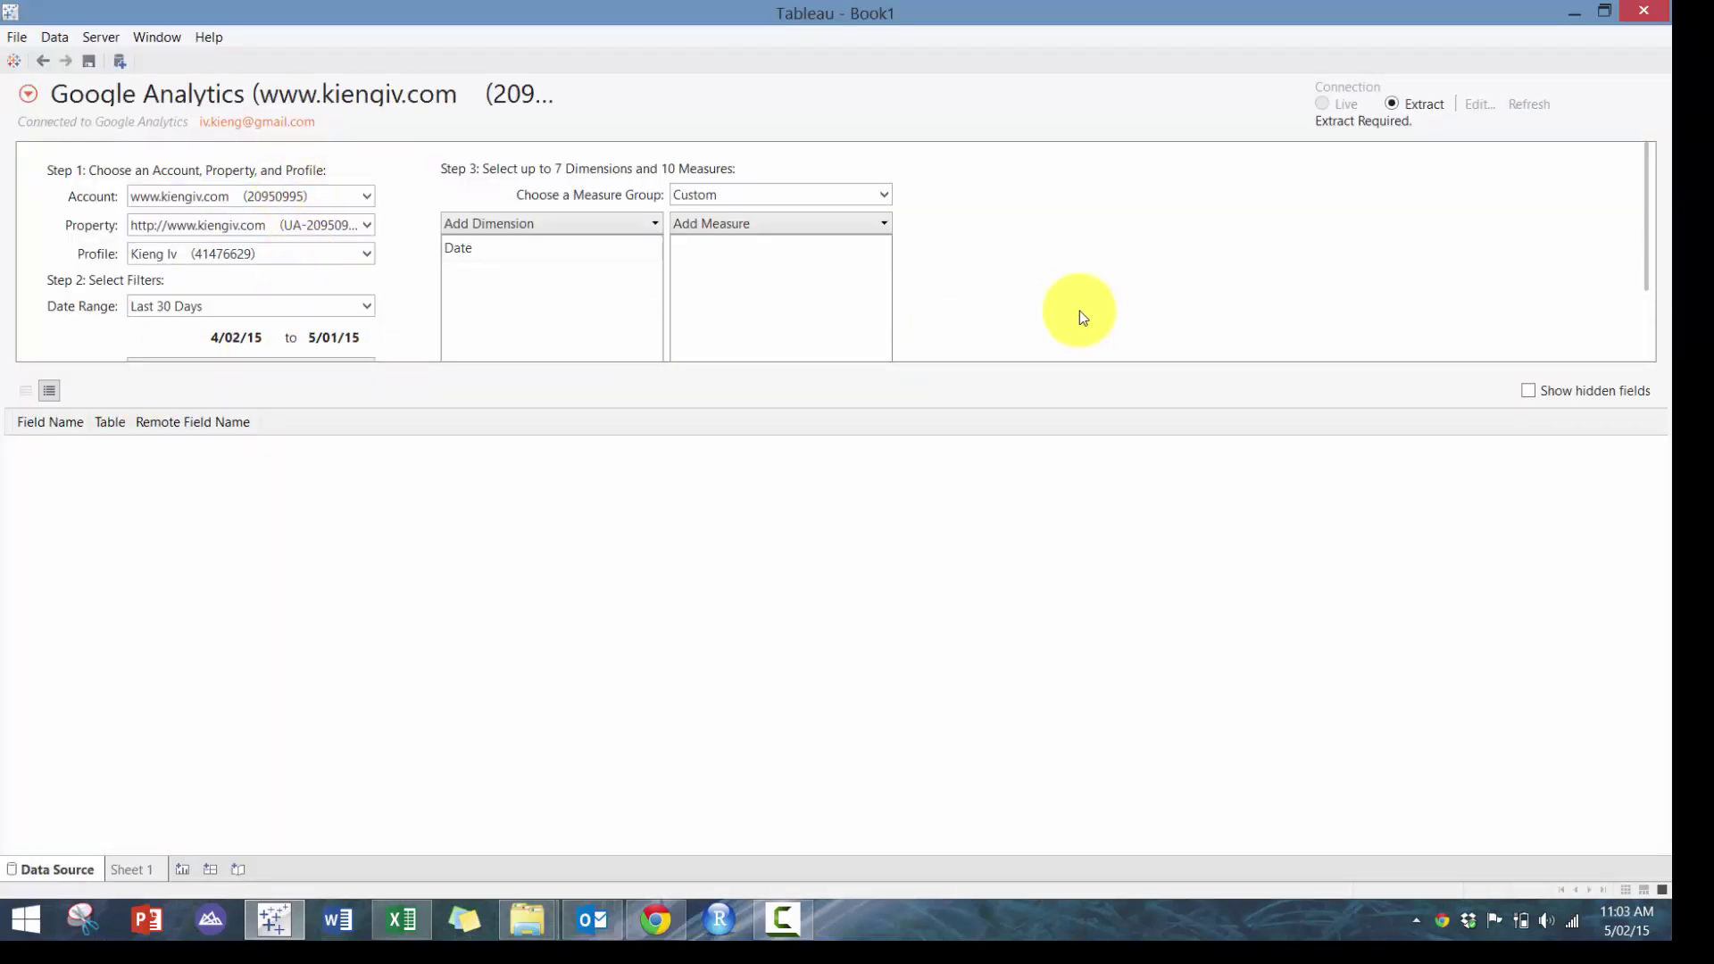
# Review the available dimensions and keep the date range at Last 30 Days
pyautogui.click(629, 225)
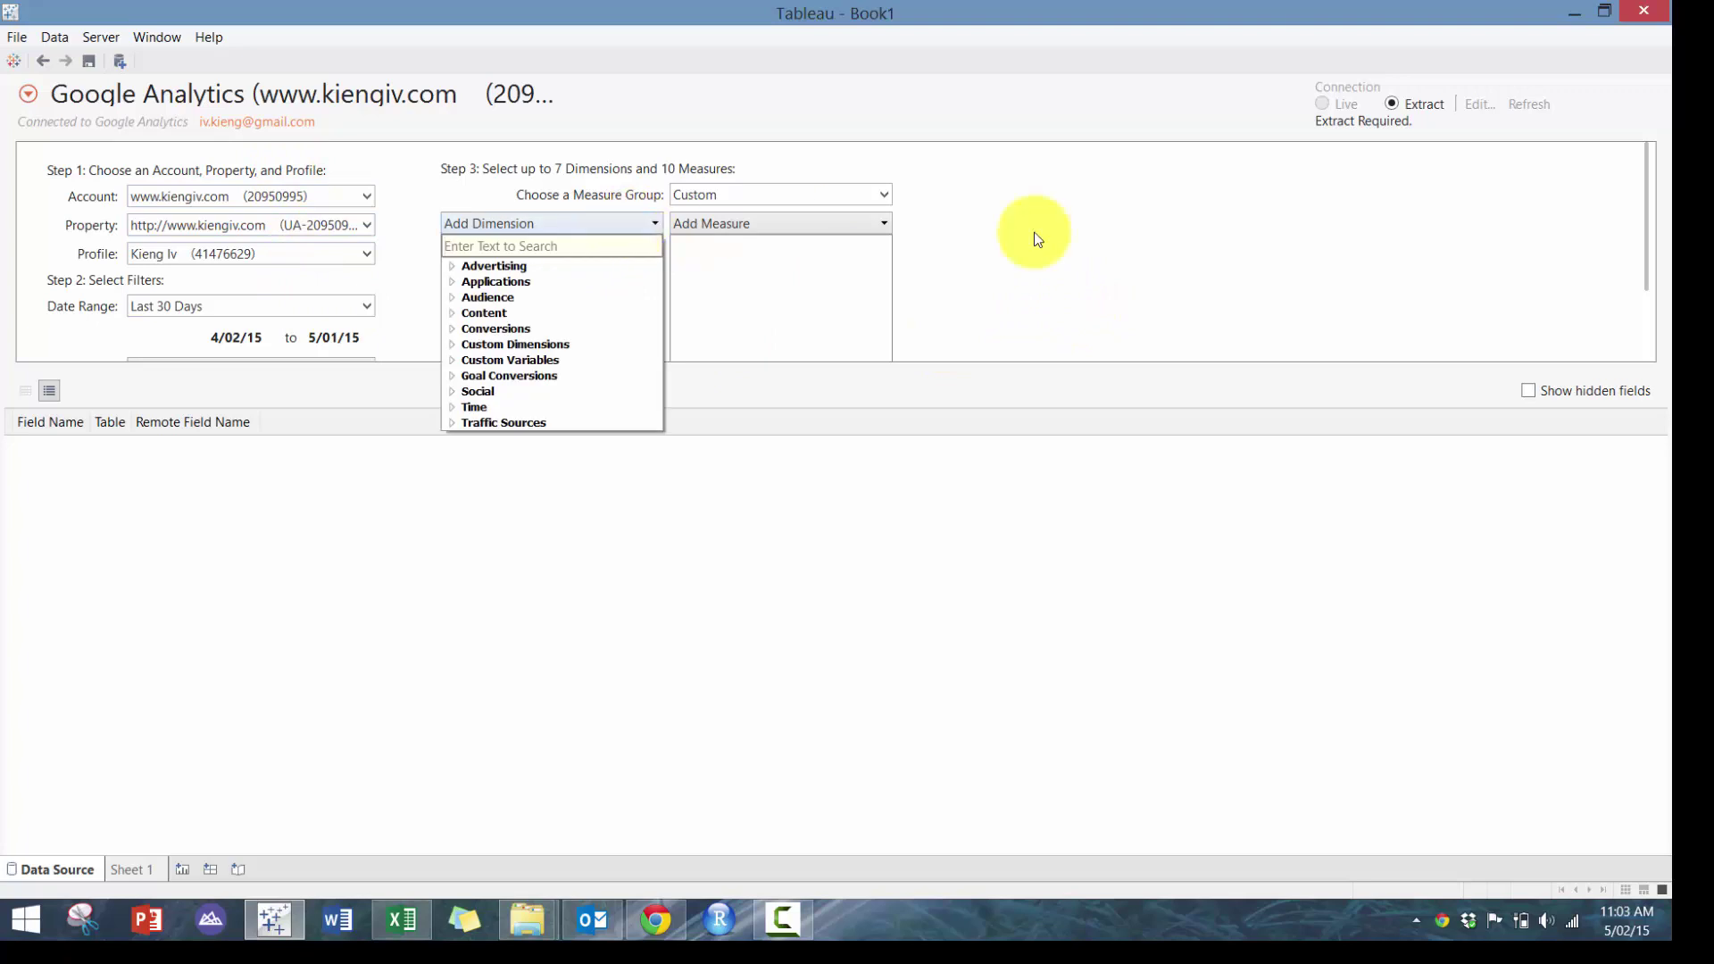
pyautogui.click(1036, 239)
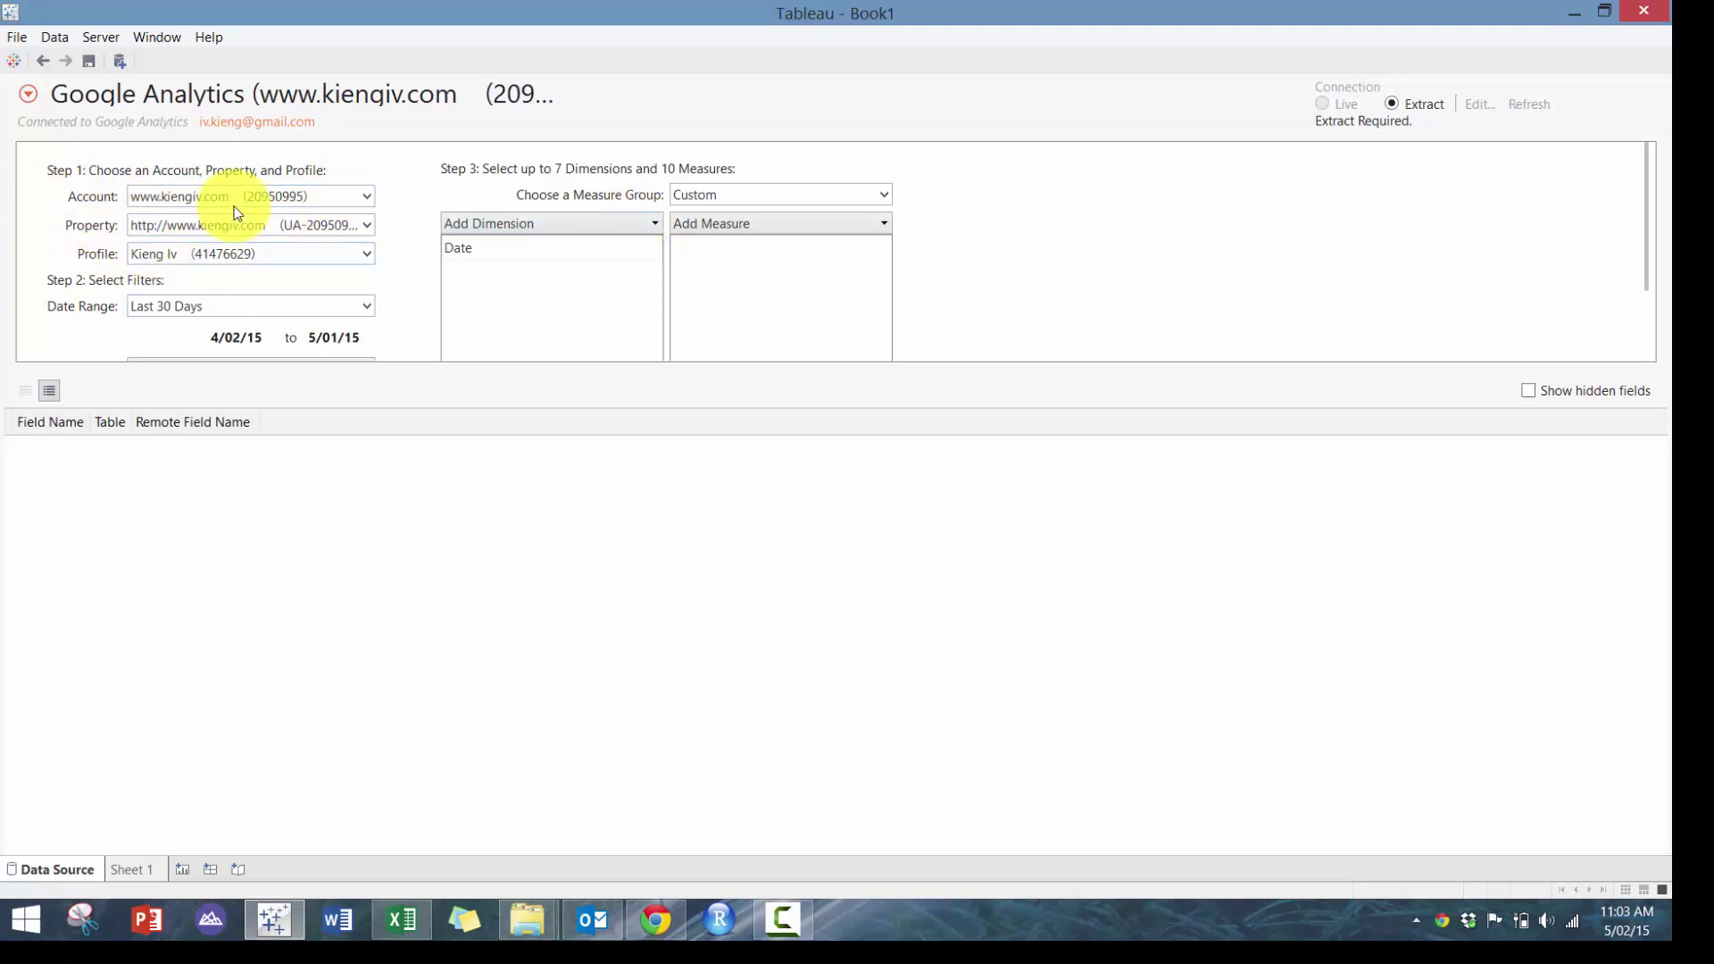
pyautogui.scroll(-1, 1014, 259)
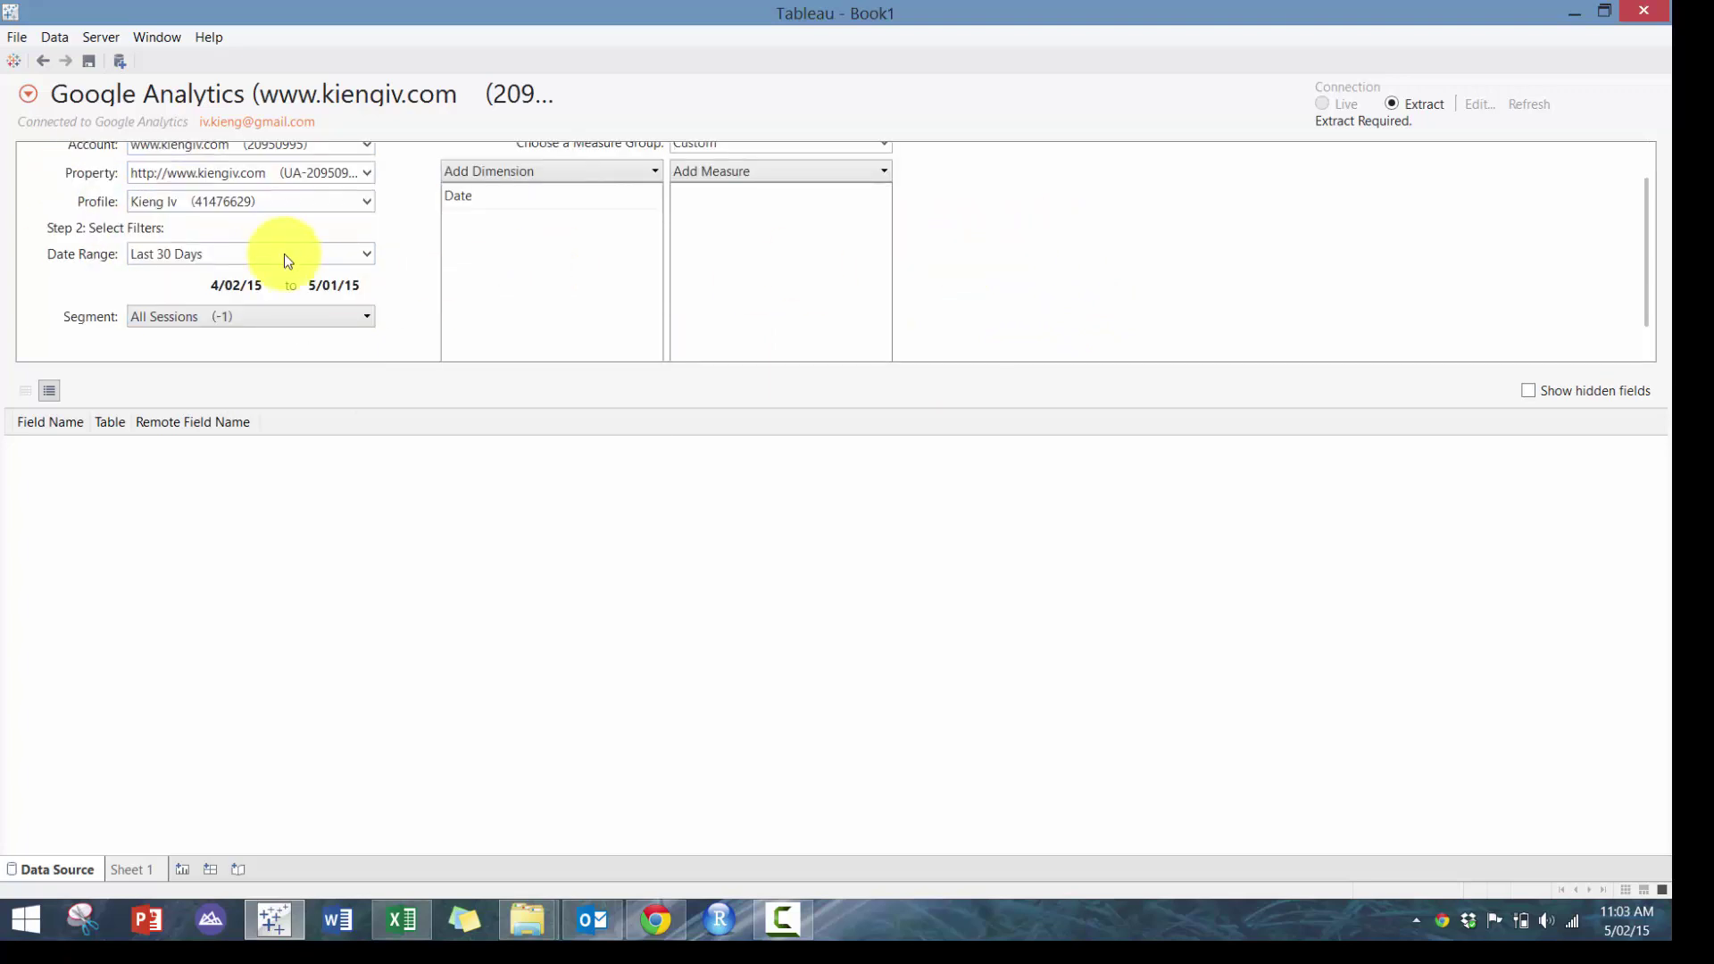
pyautogui.scroll(-1, 284, 324)
pyautogui.click(264, 205)
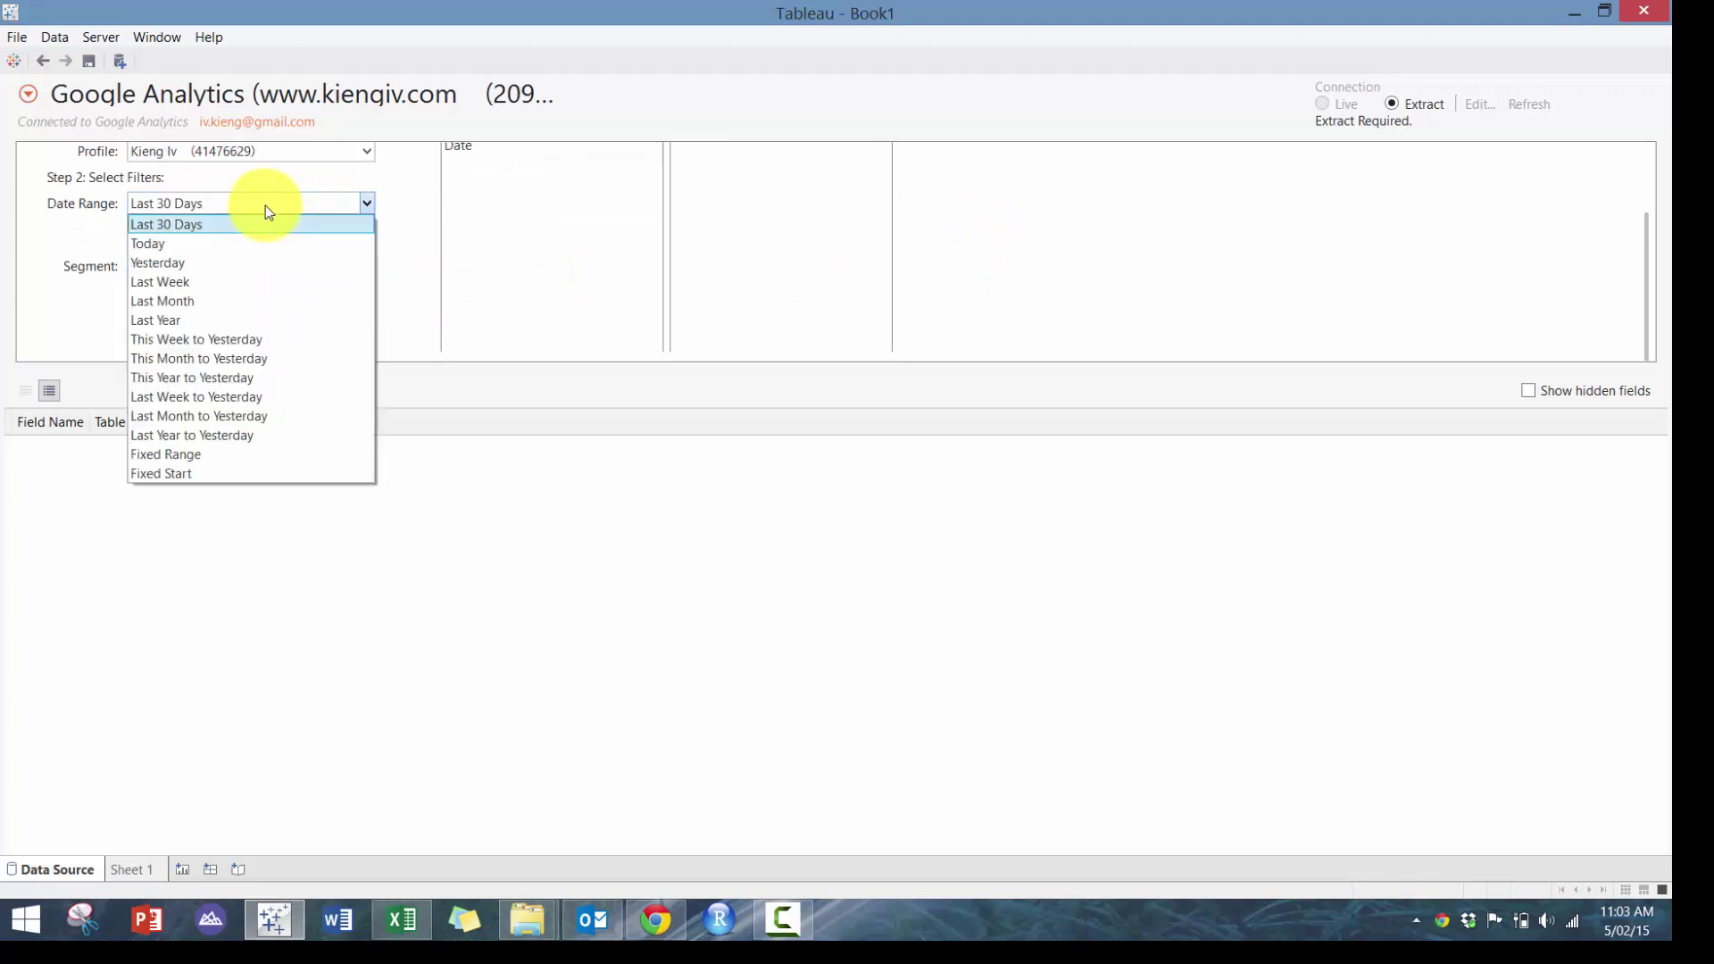
pyautogui.click(265, 206)
pyautogui.scroll(2, 972, 354)
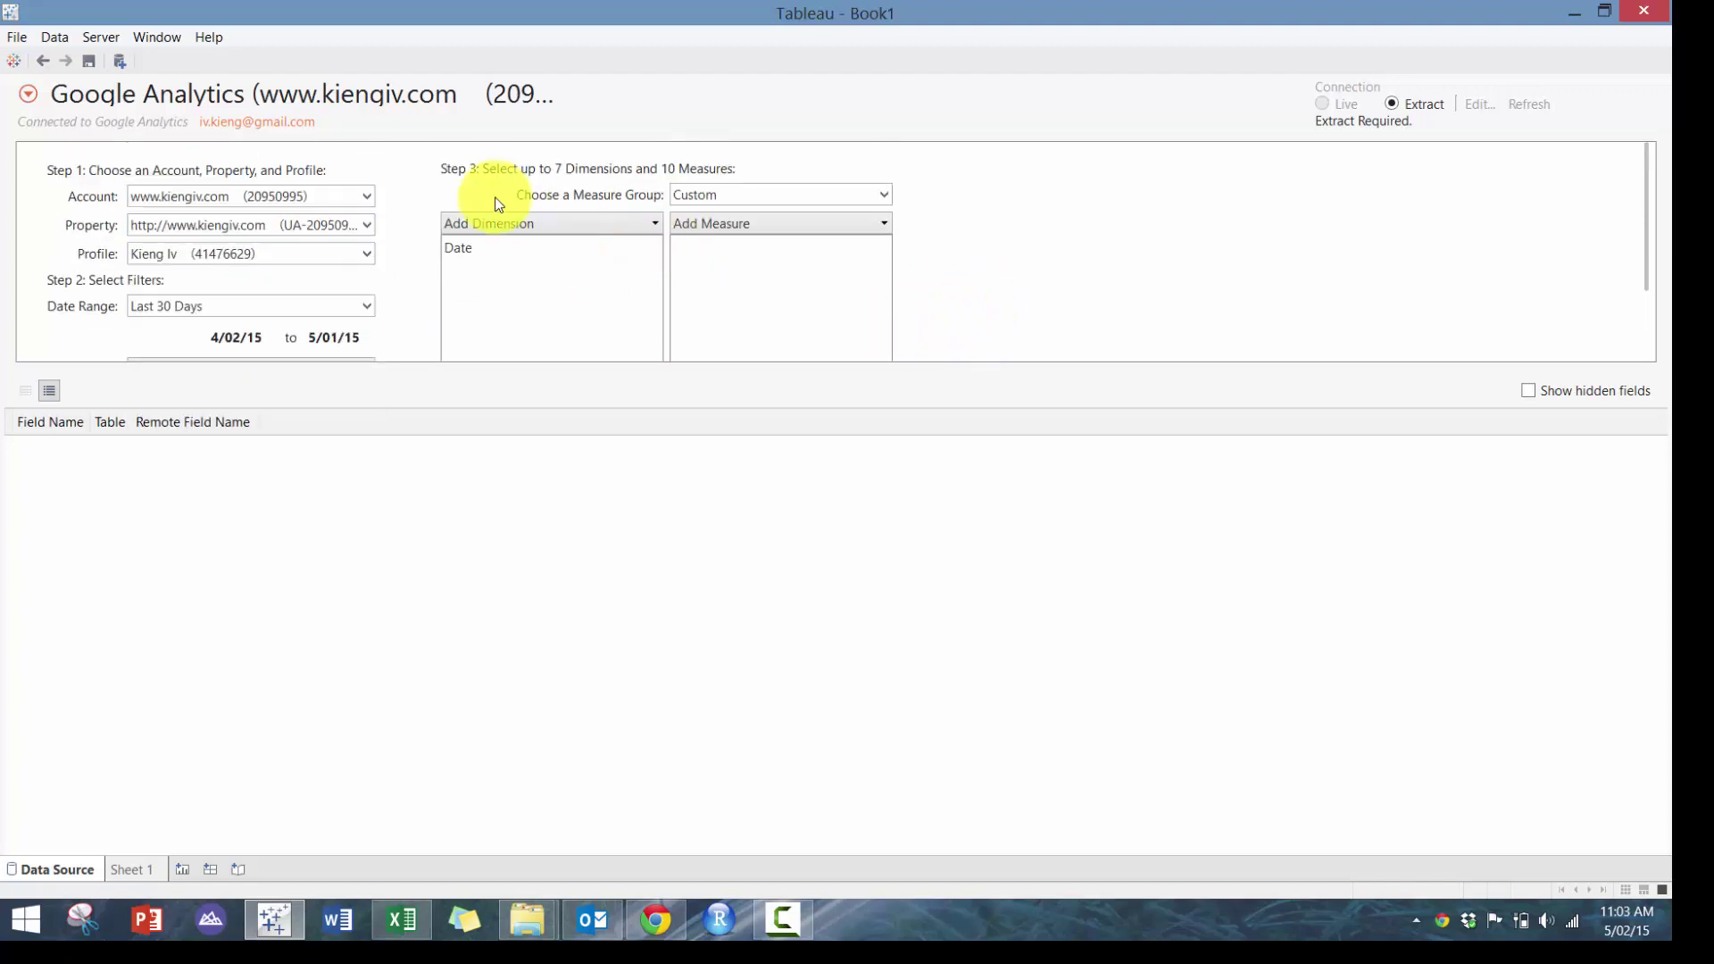
# Open the dimension choices and expand the Audience group to locate Country/Region
pyautogui.click(512, 223)
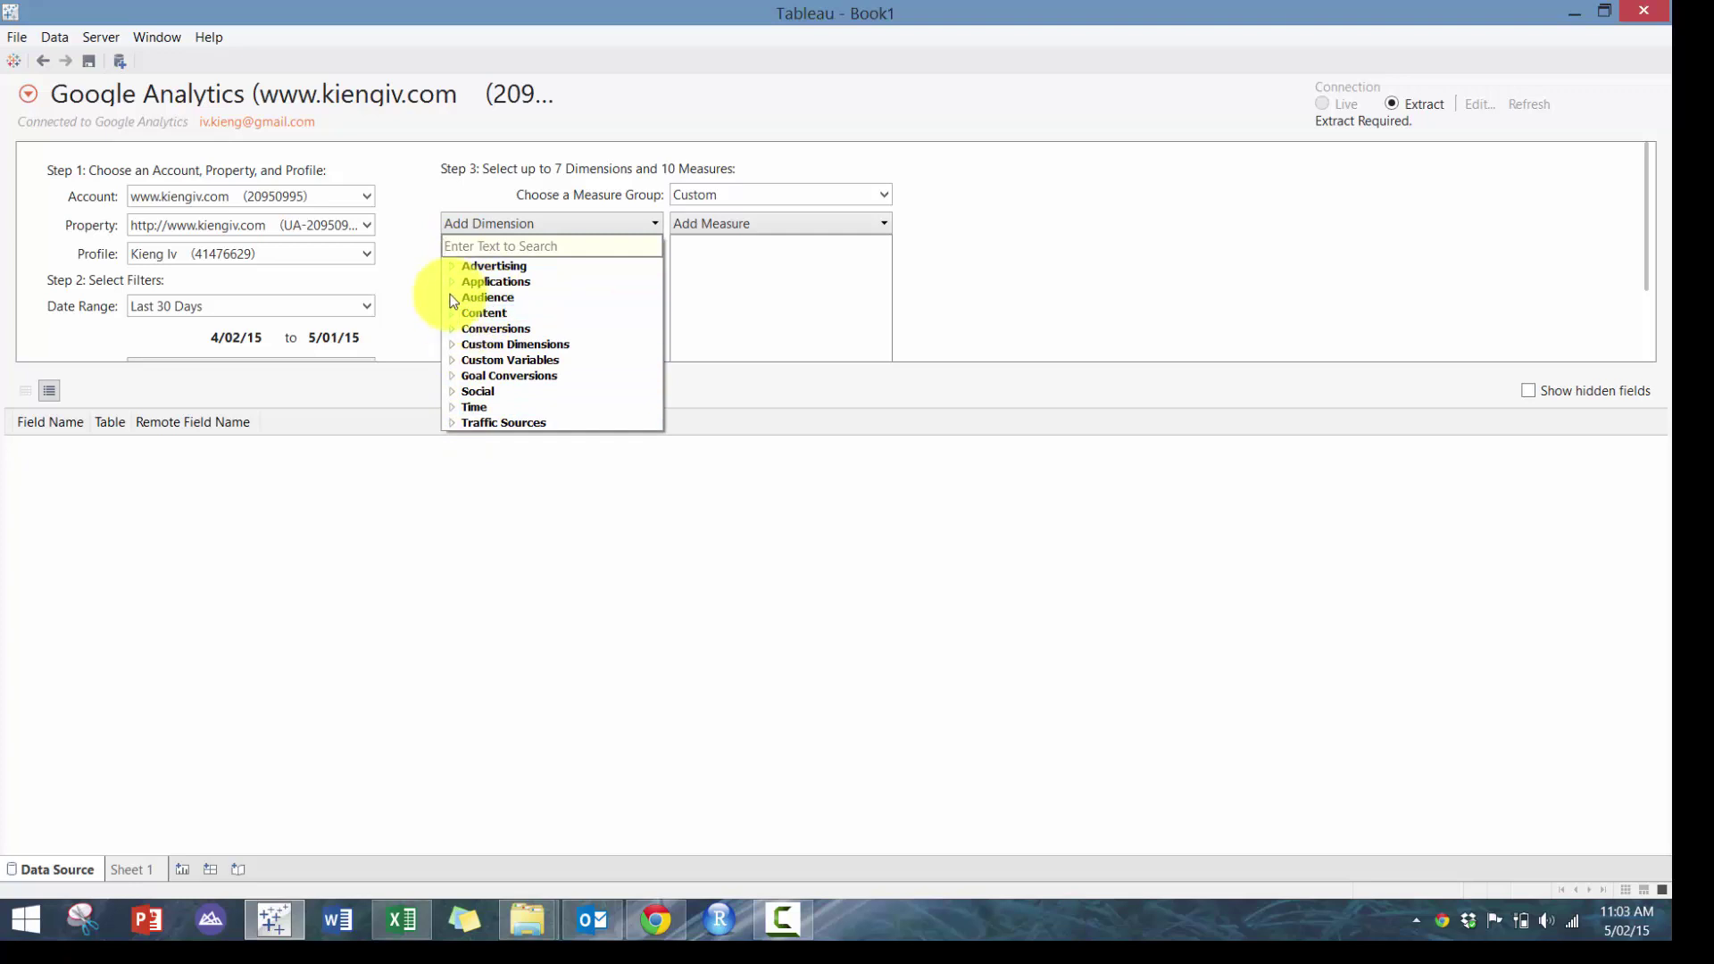
pyautogui.click(459, 298)
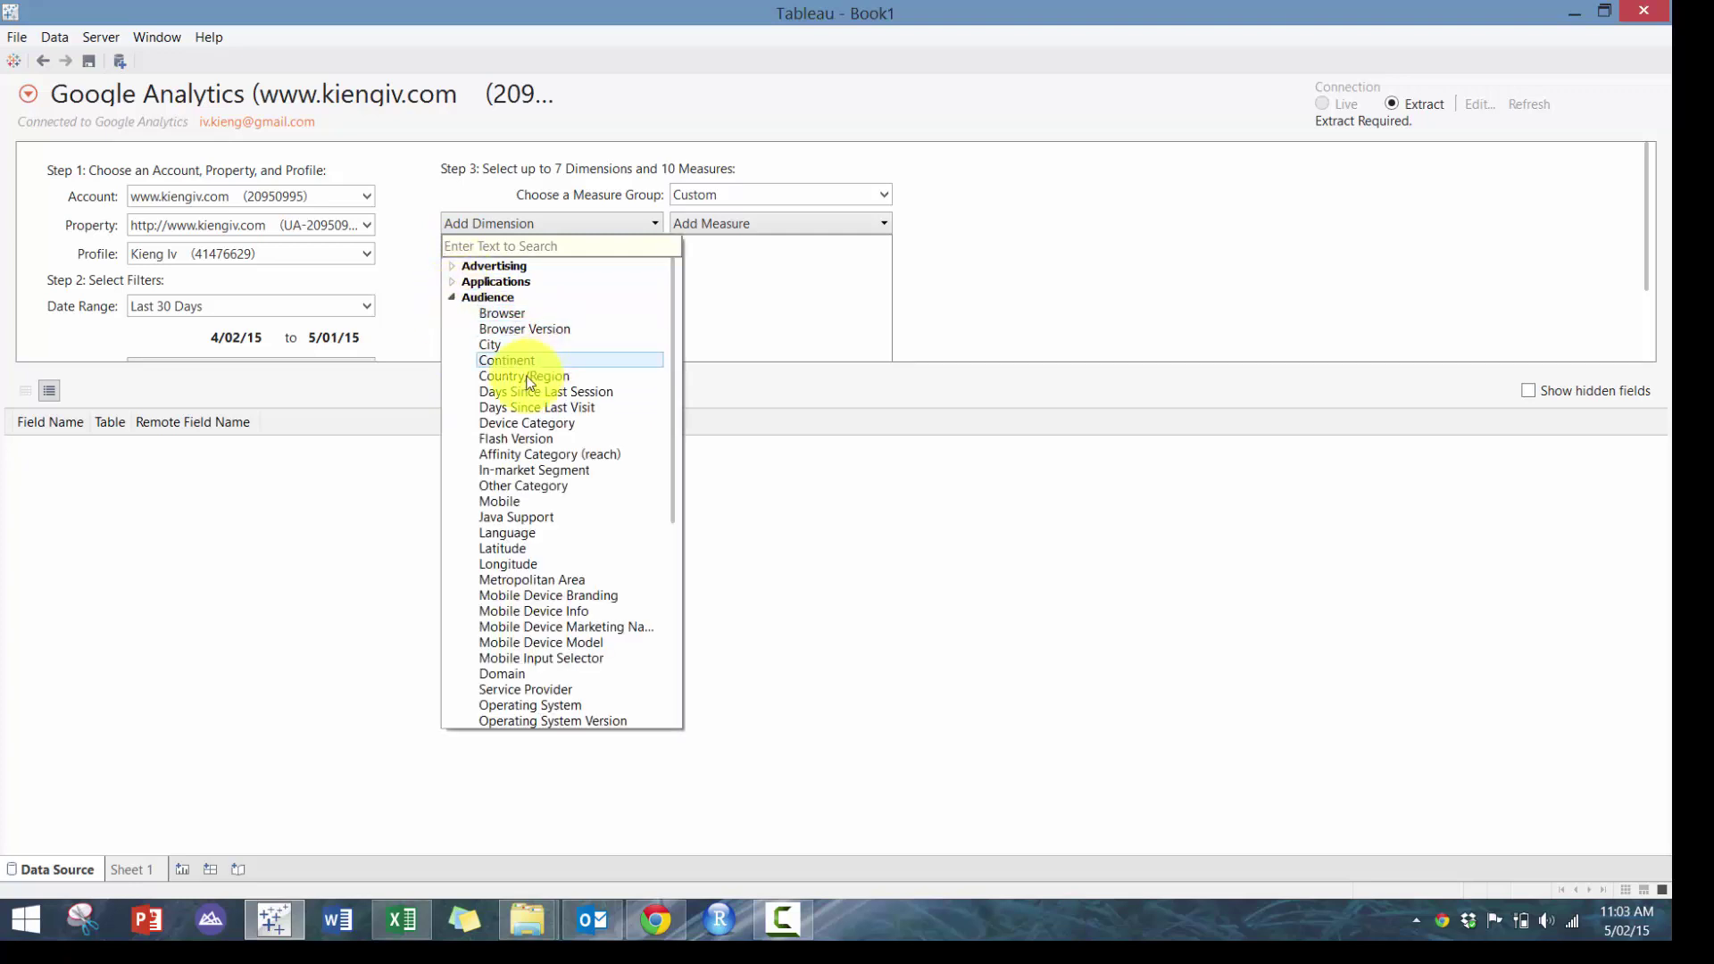
pyautogui.scroll(-7, 542, 568)
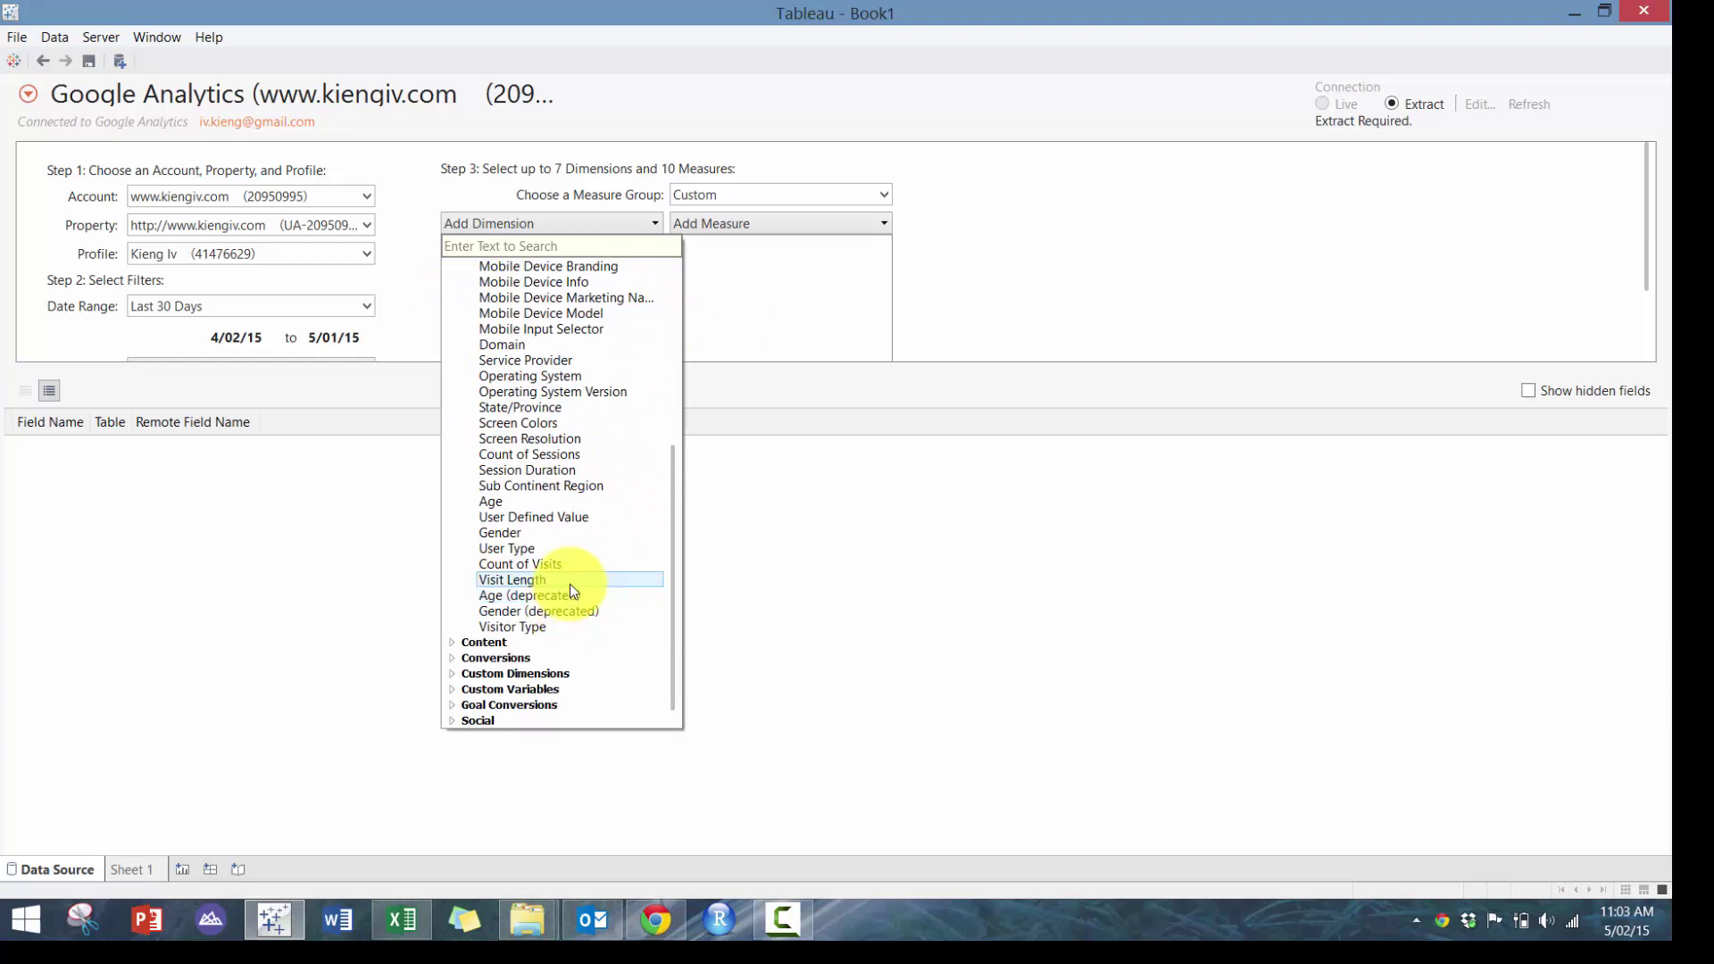
pyautogui.scroll(7, 569, 584)
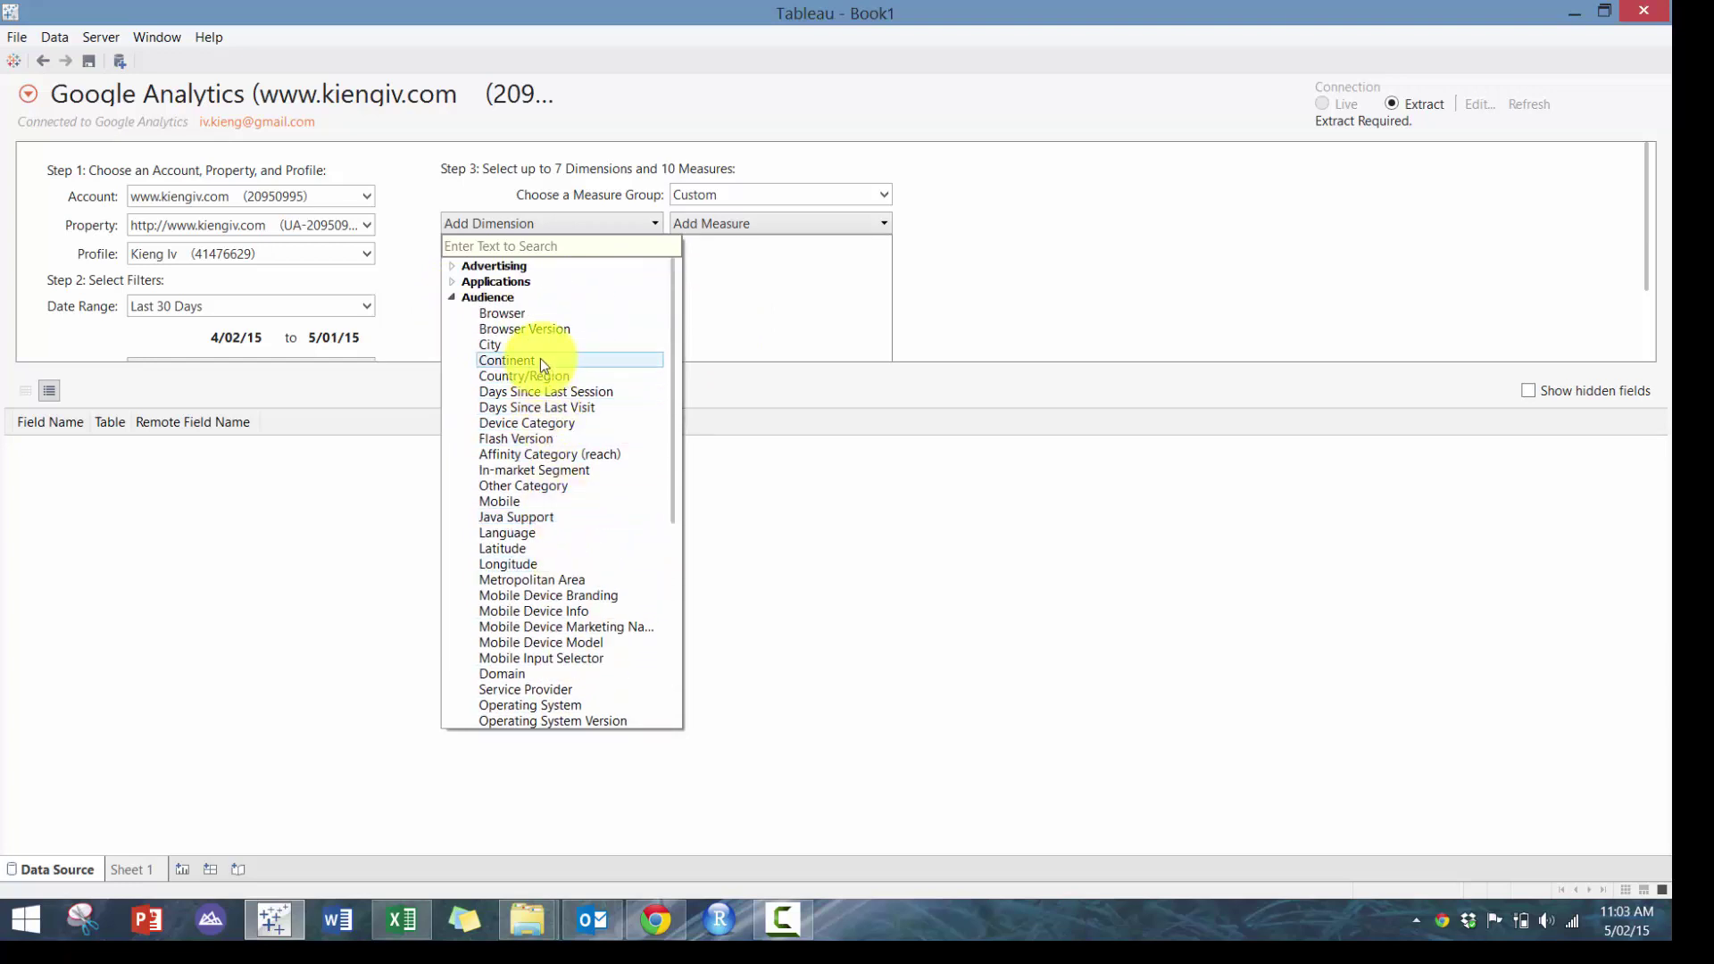
# Add Country/Region and Browser from the Audience dimensions
pyautogui.click(537, 377)
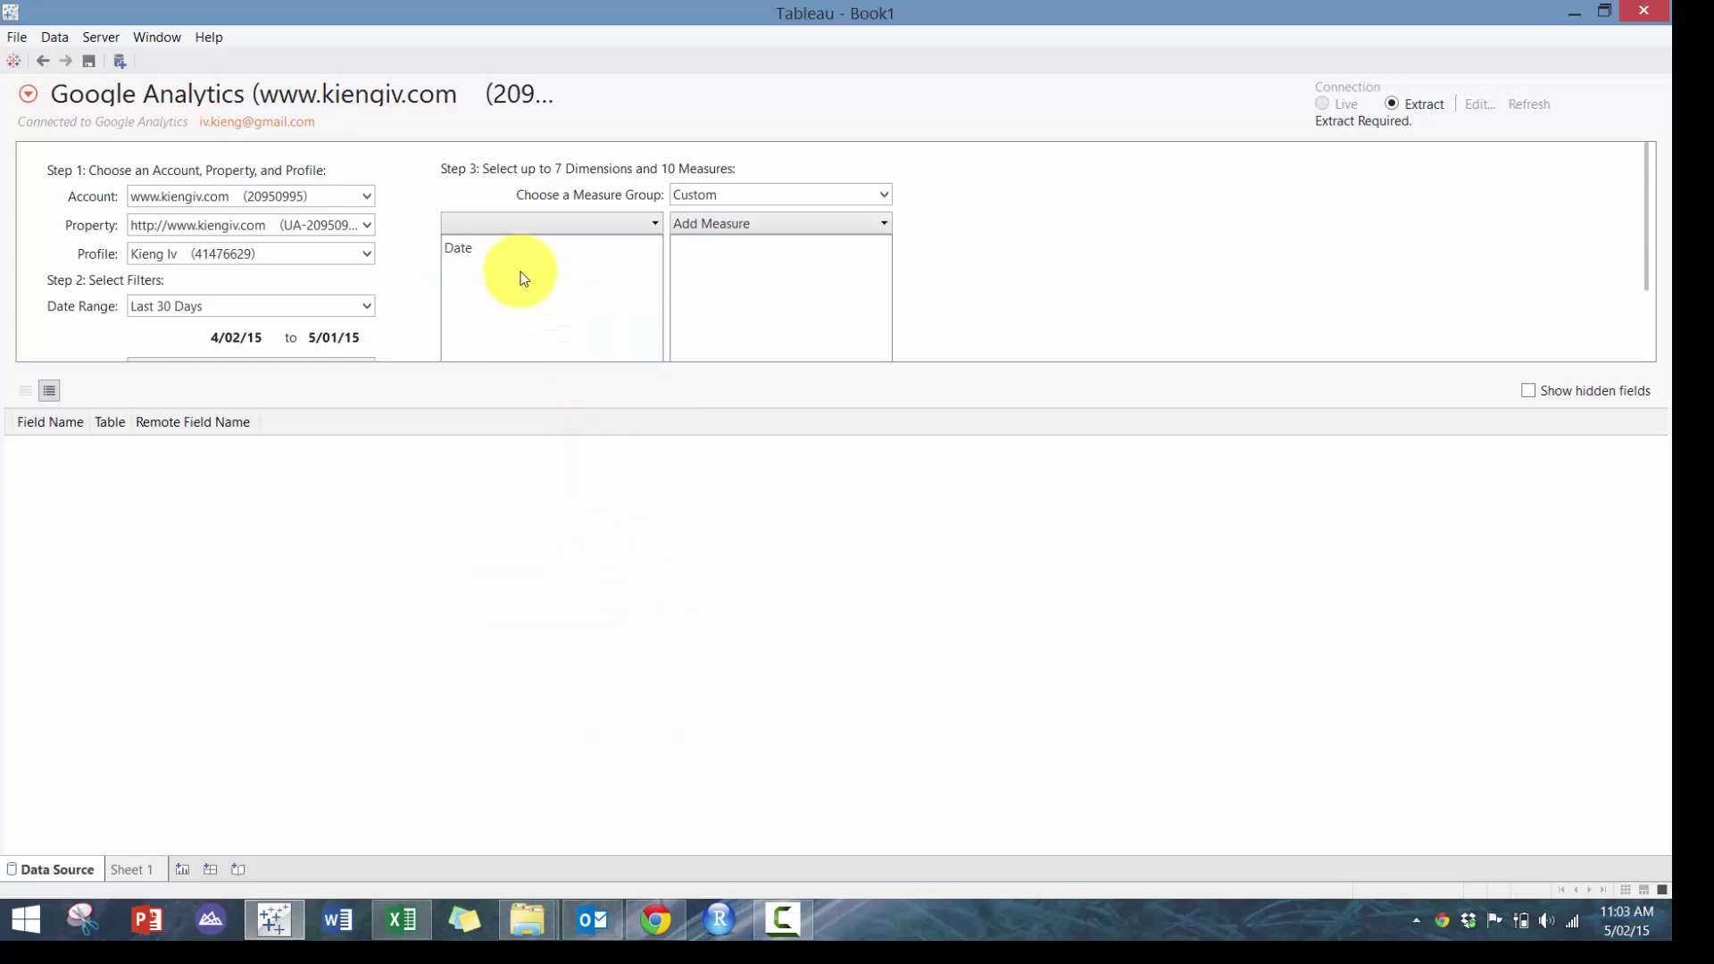
pyautogui.click(538, 223)
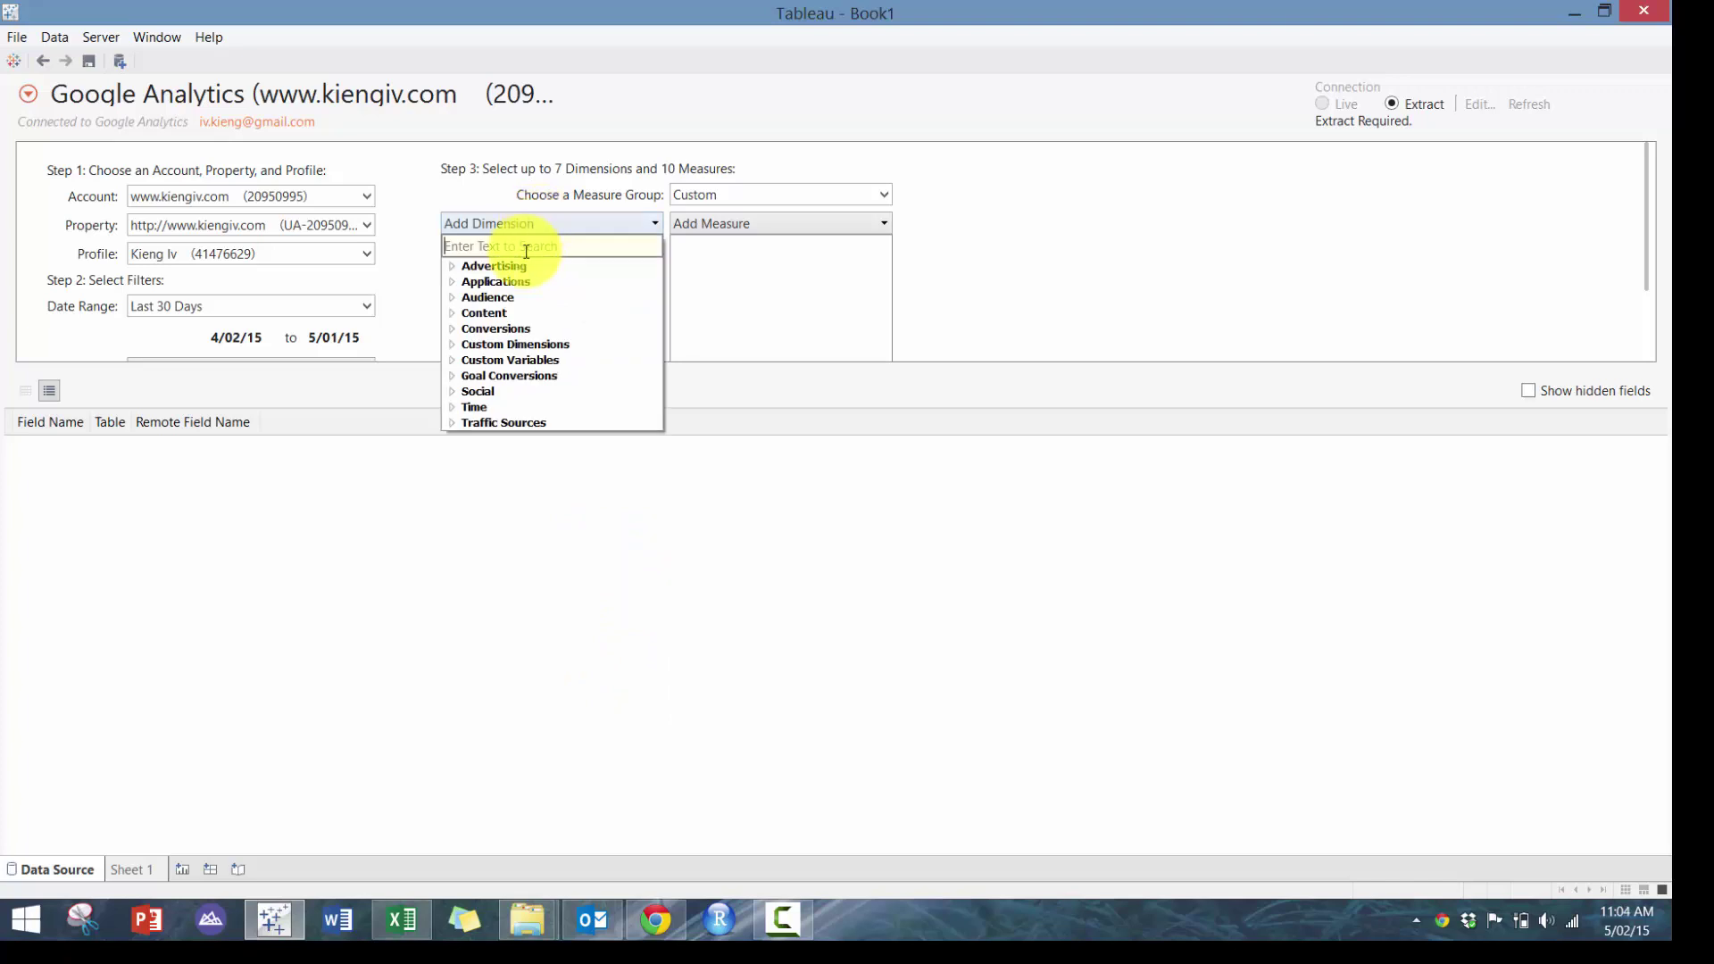
pyautogui.click(489, 298)
pyautogui.click(545, 312)
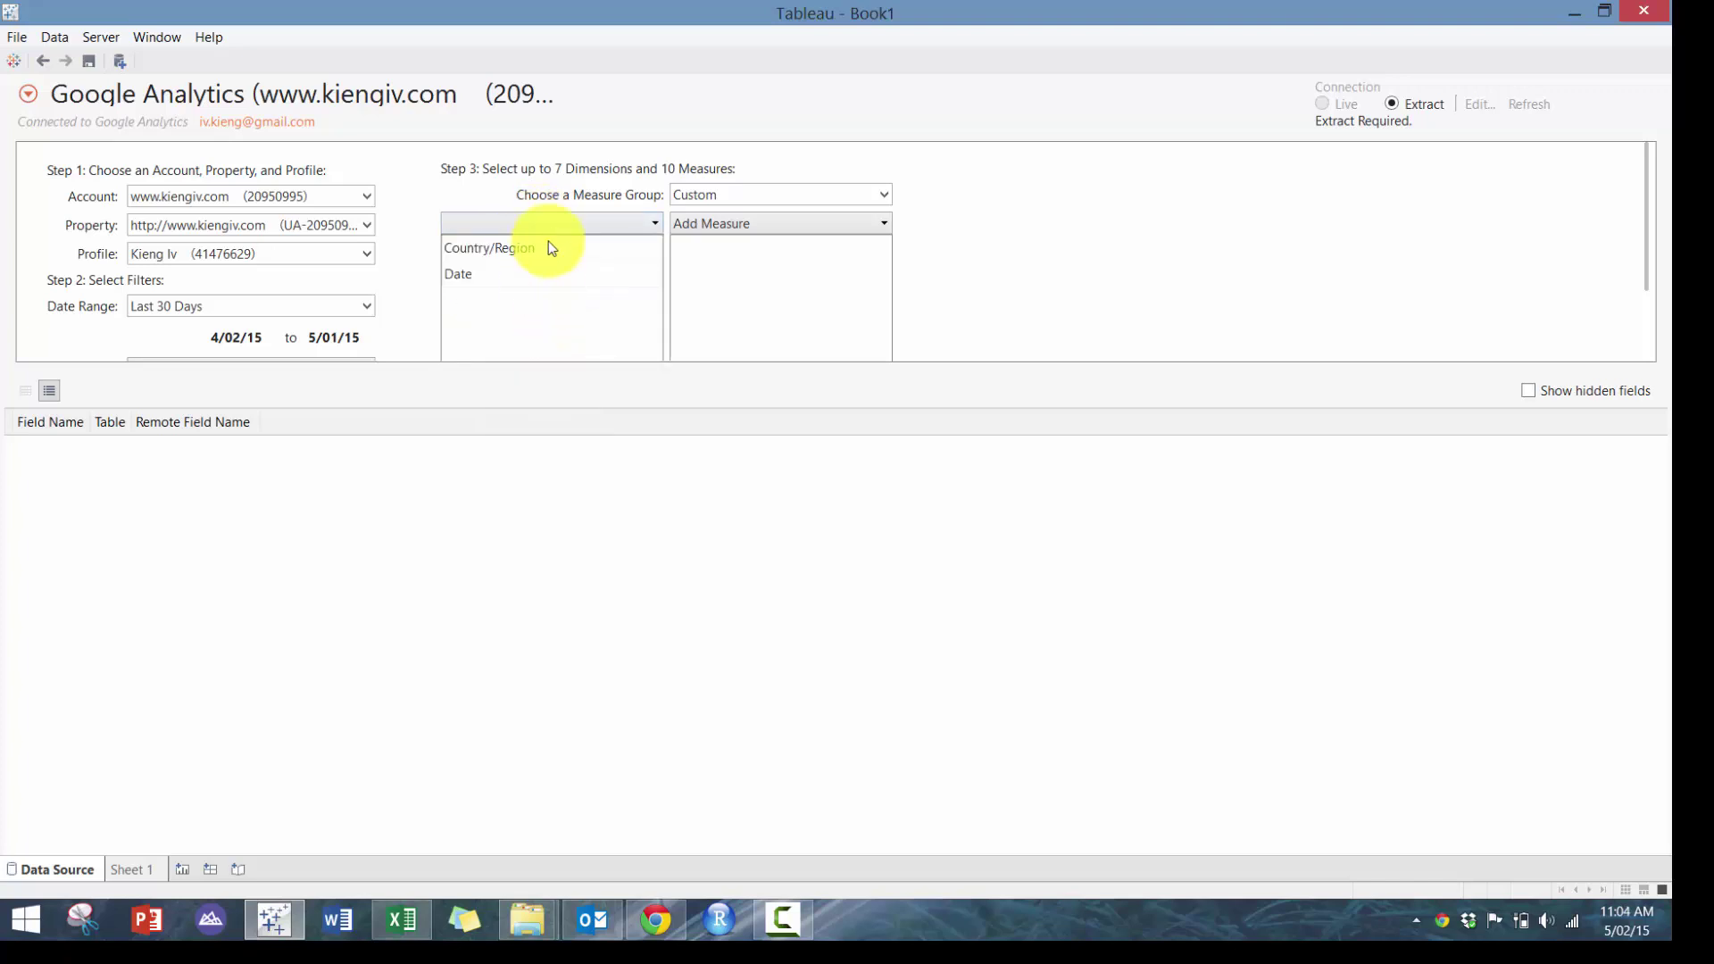
pyautogui.click(554, 224)
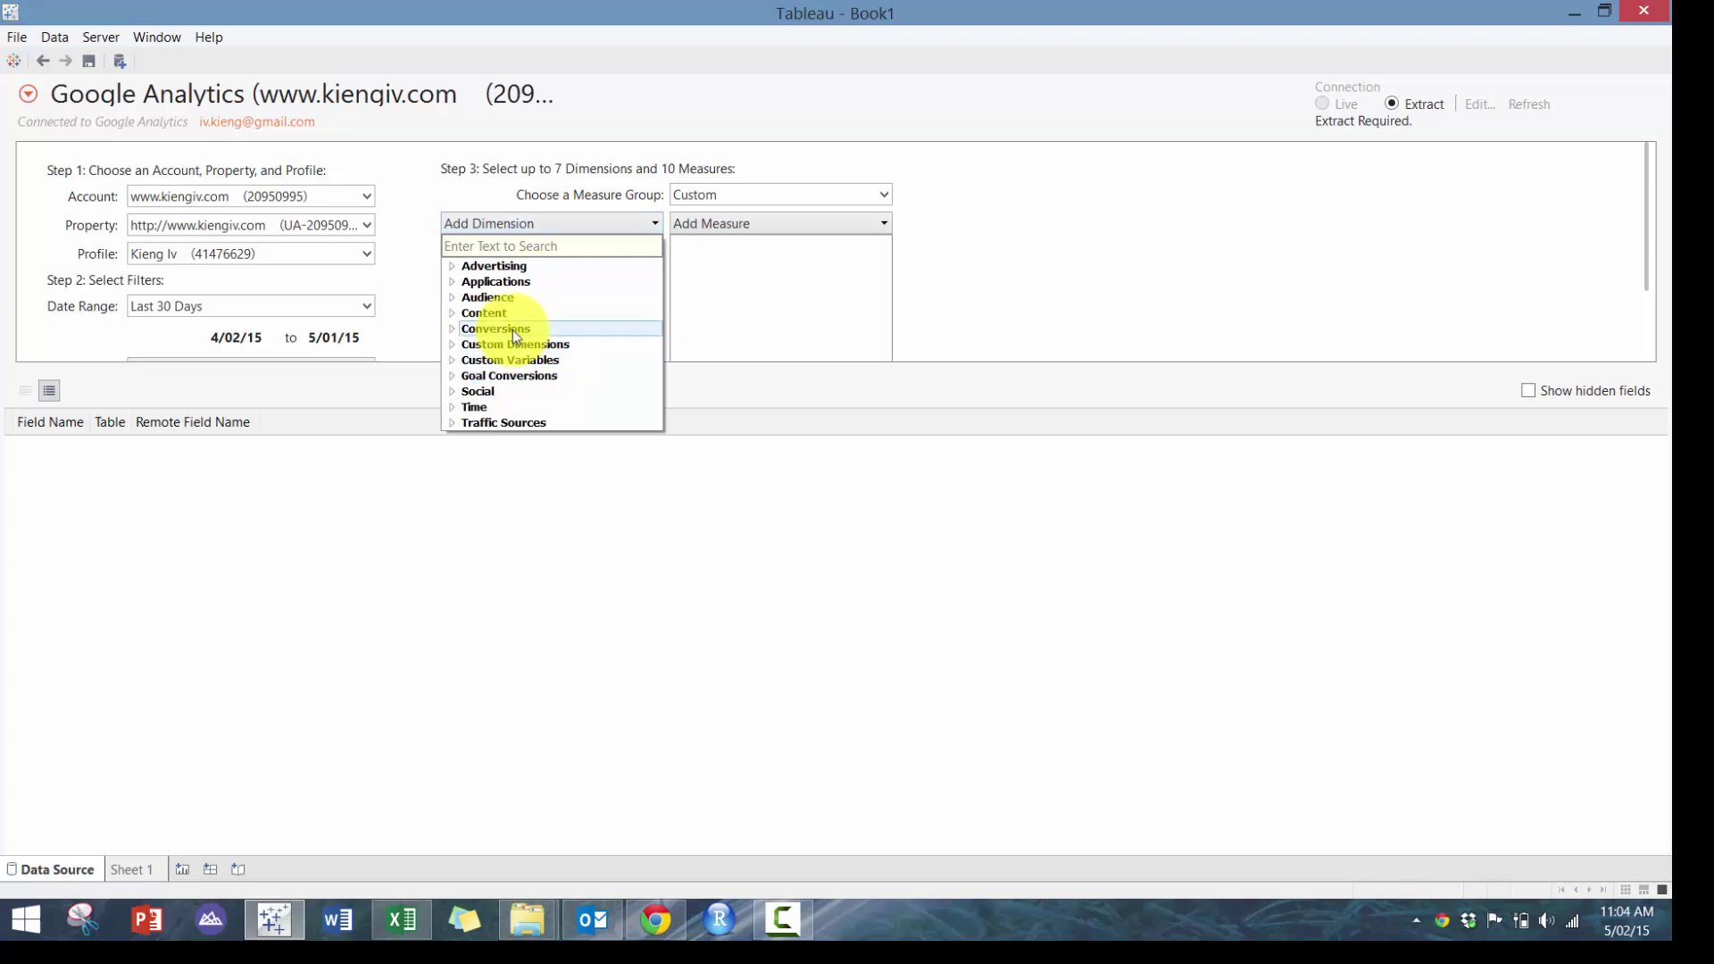
pyautogui.click(531, 297)
pyautogui.click(571, 375)
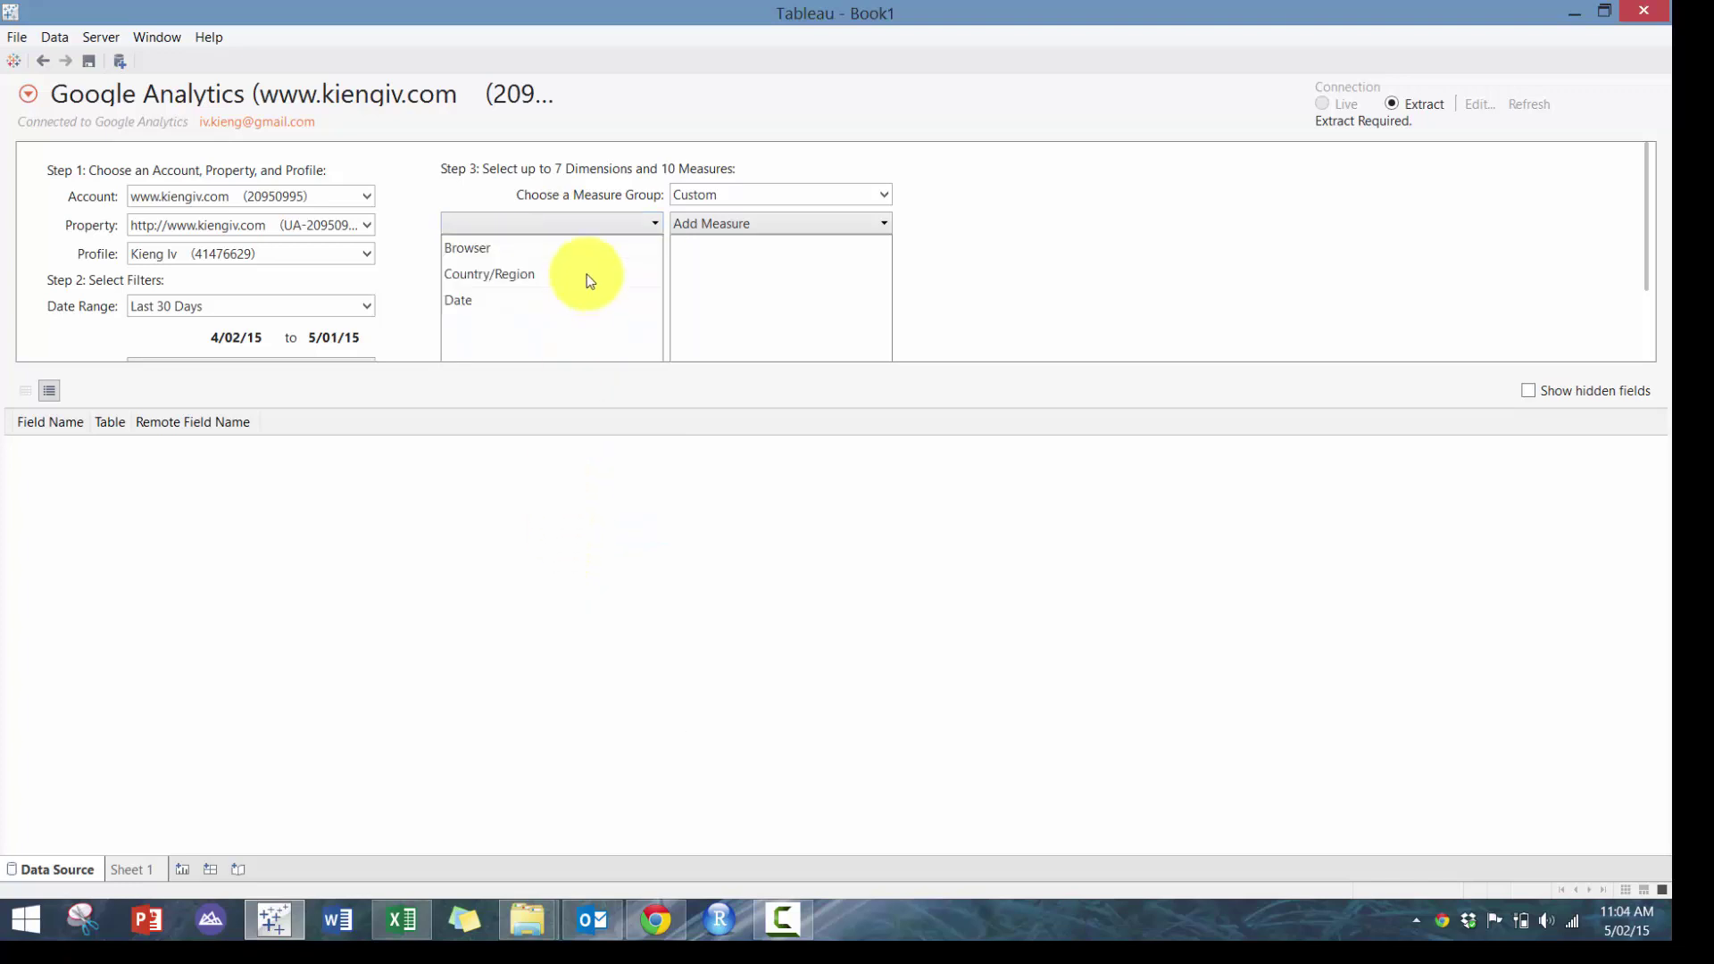
# Add Hour of Day from Time and Page from Content as dimensions
pyautogui.click(576, 226)
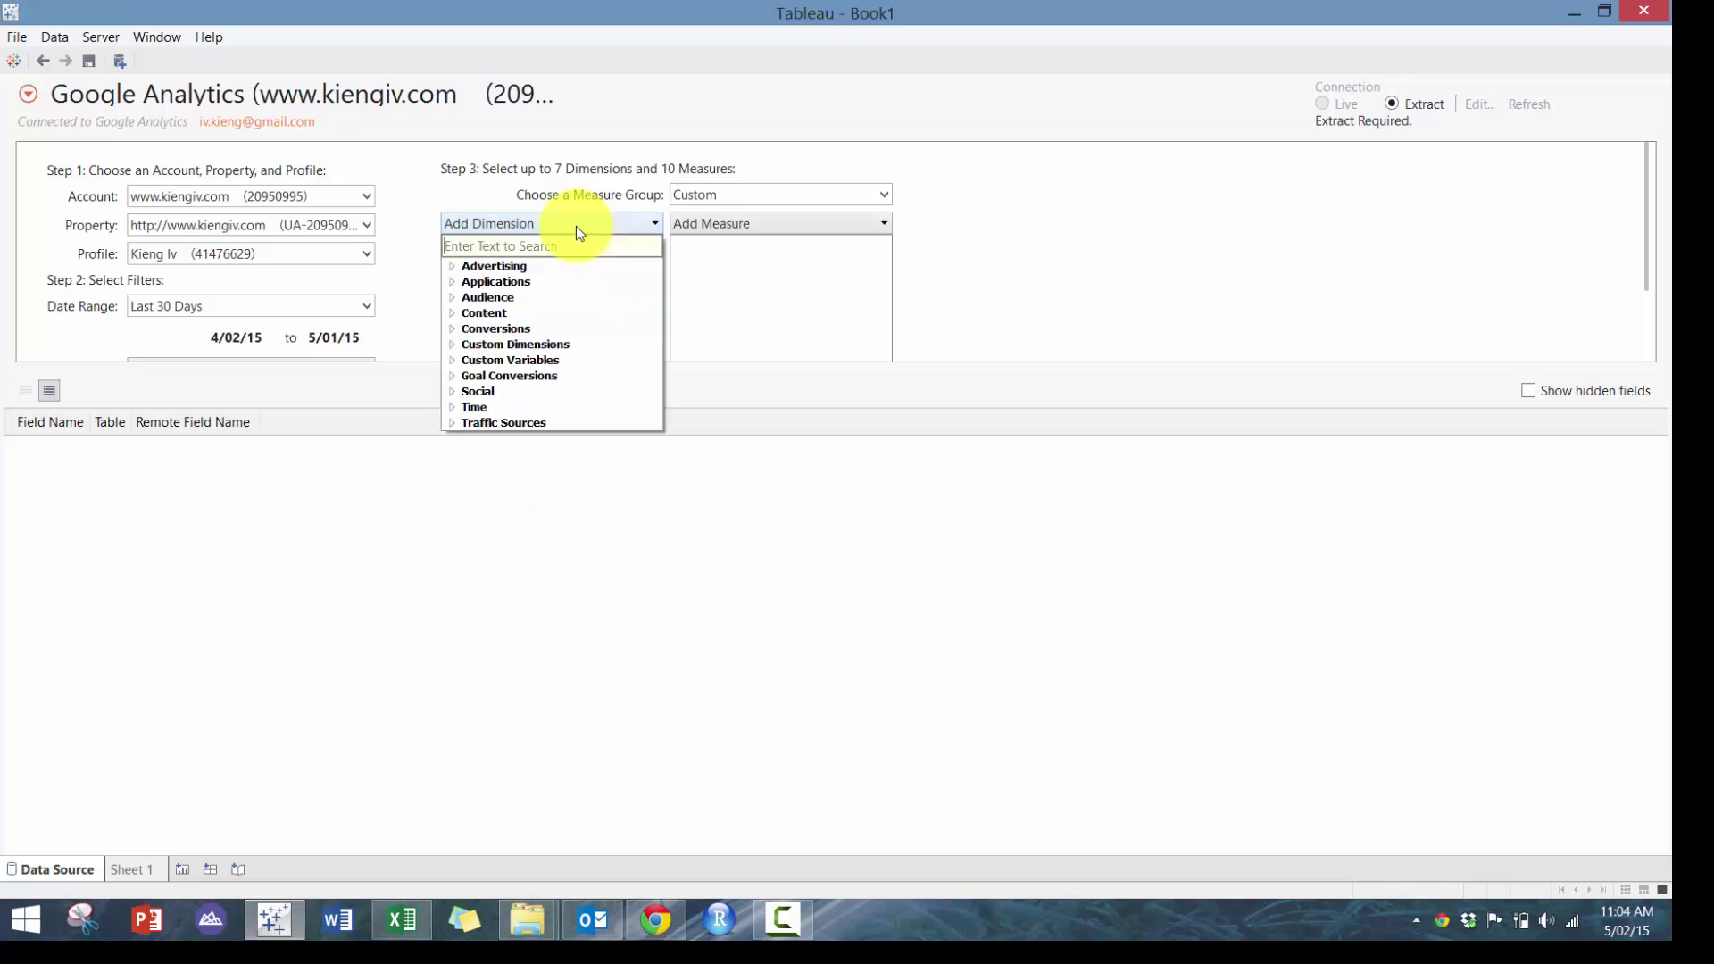
pyautogui.click(526, 410)
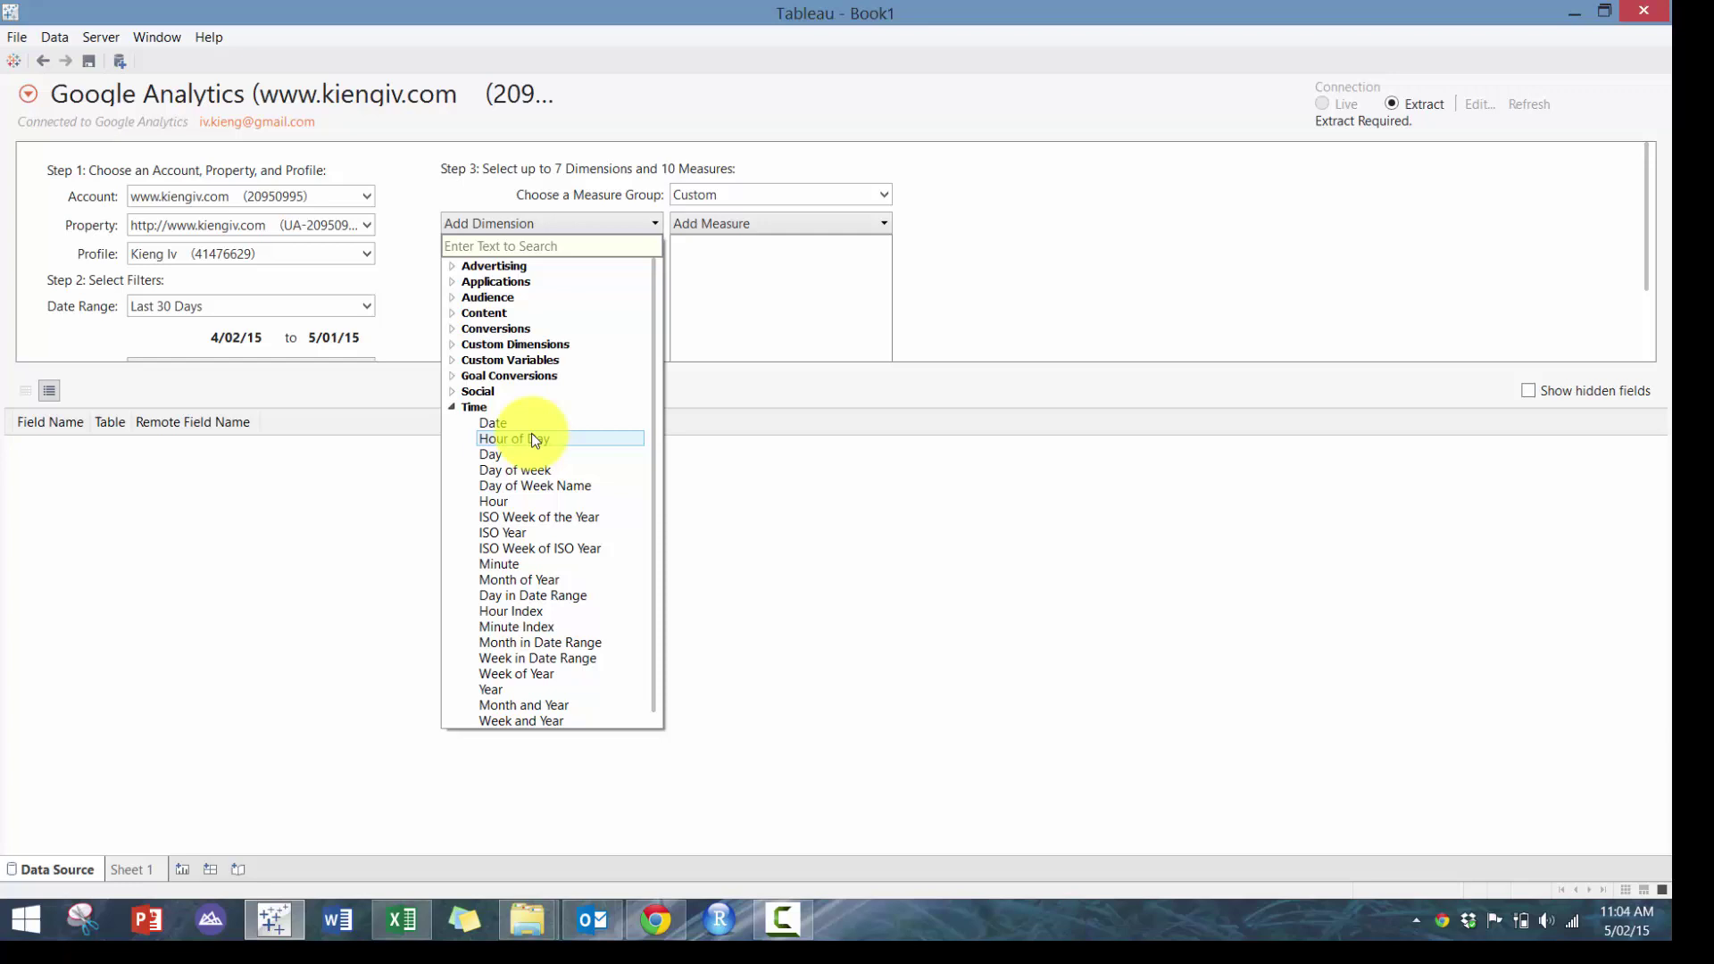
pyautogui.click(532, 435)
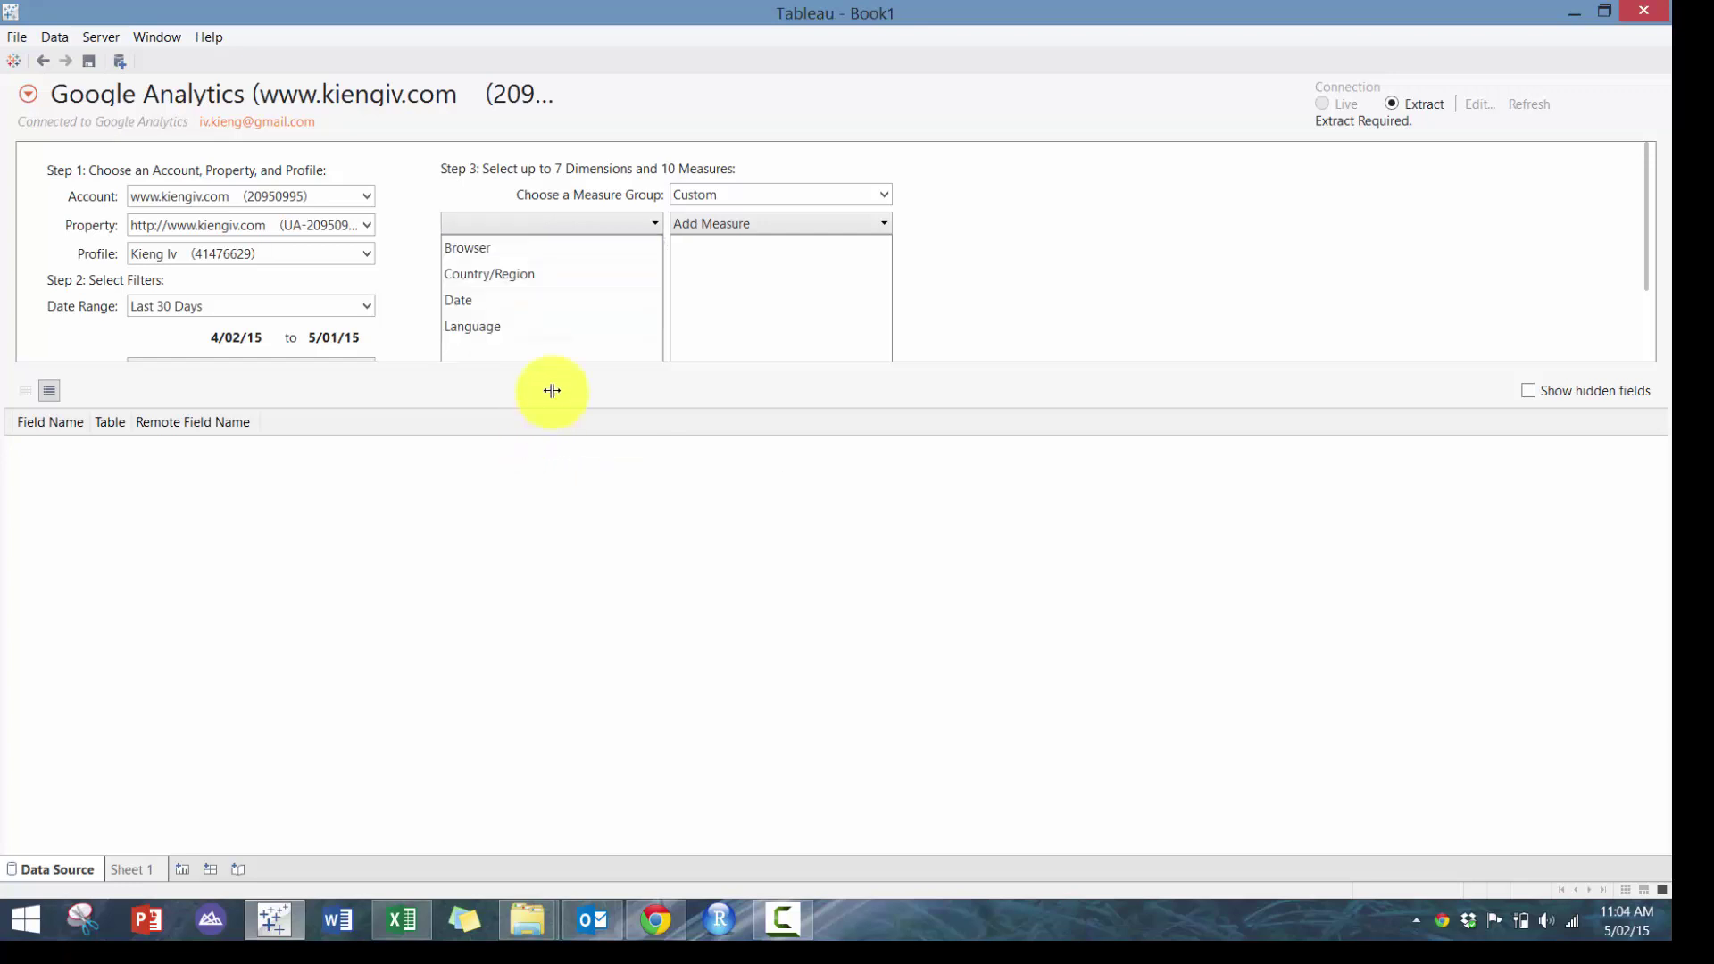
pyautogui.click(567, 228)
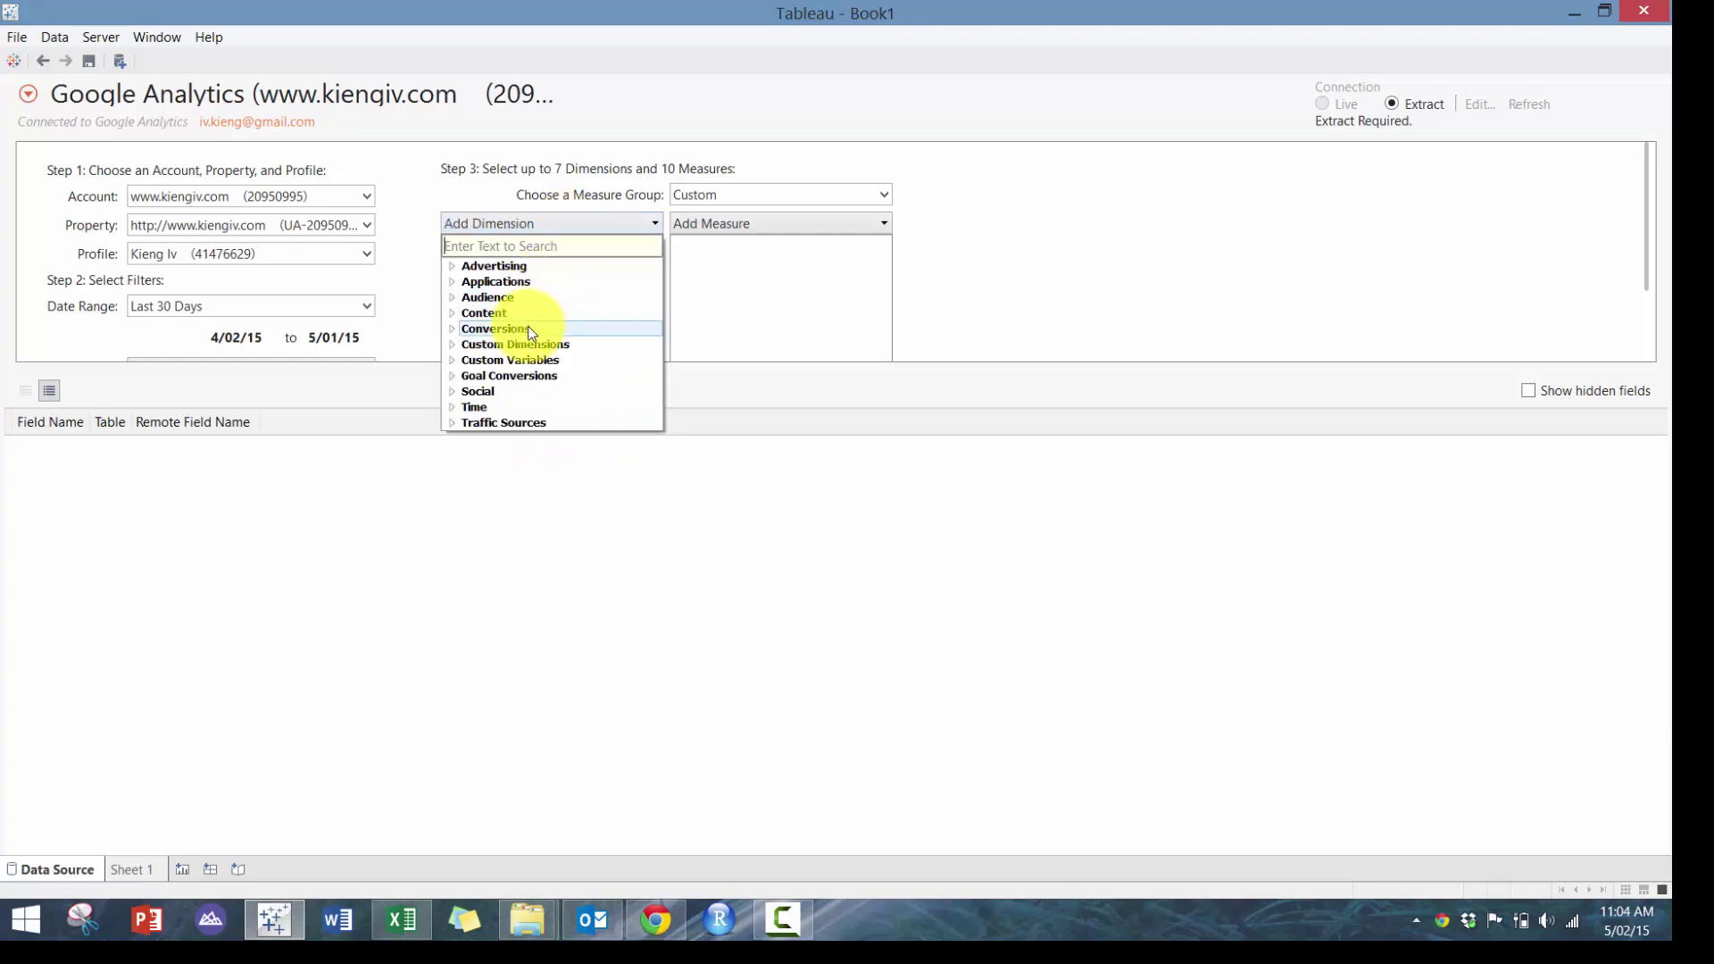
pyautogui.click(496, 313)
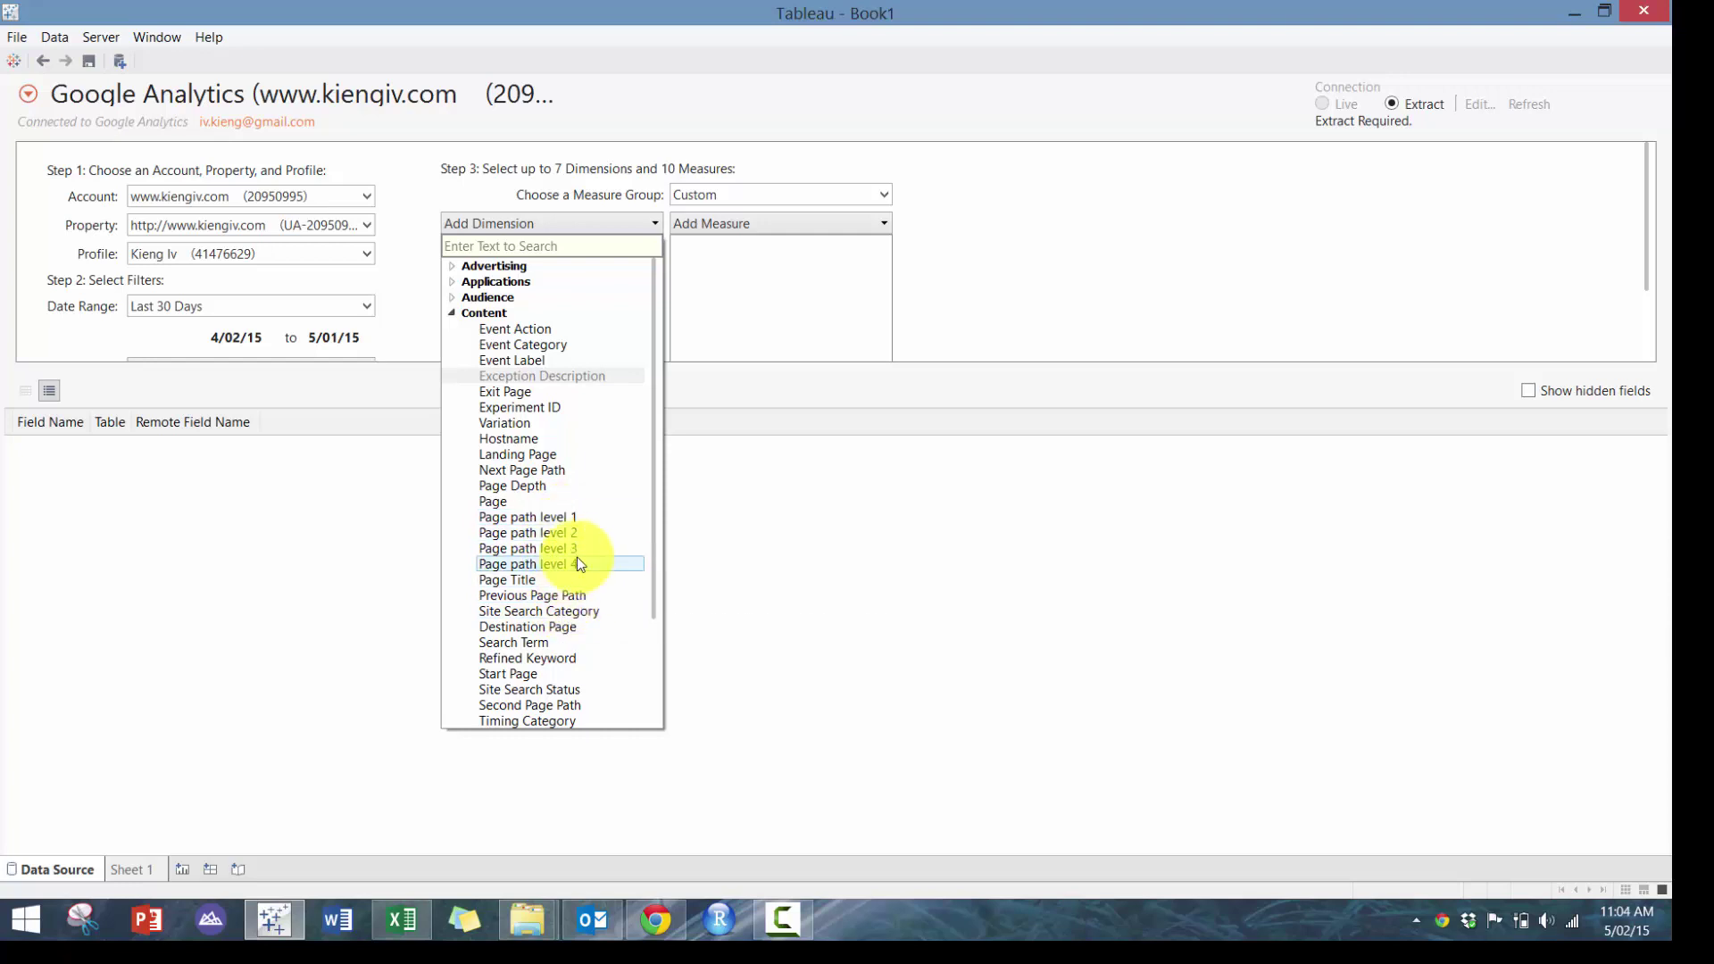
pyautogui.click(561, 505)
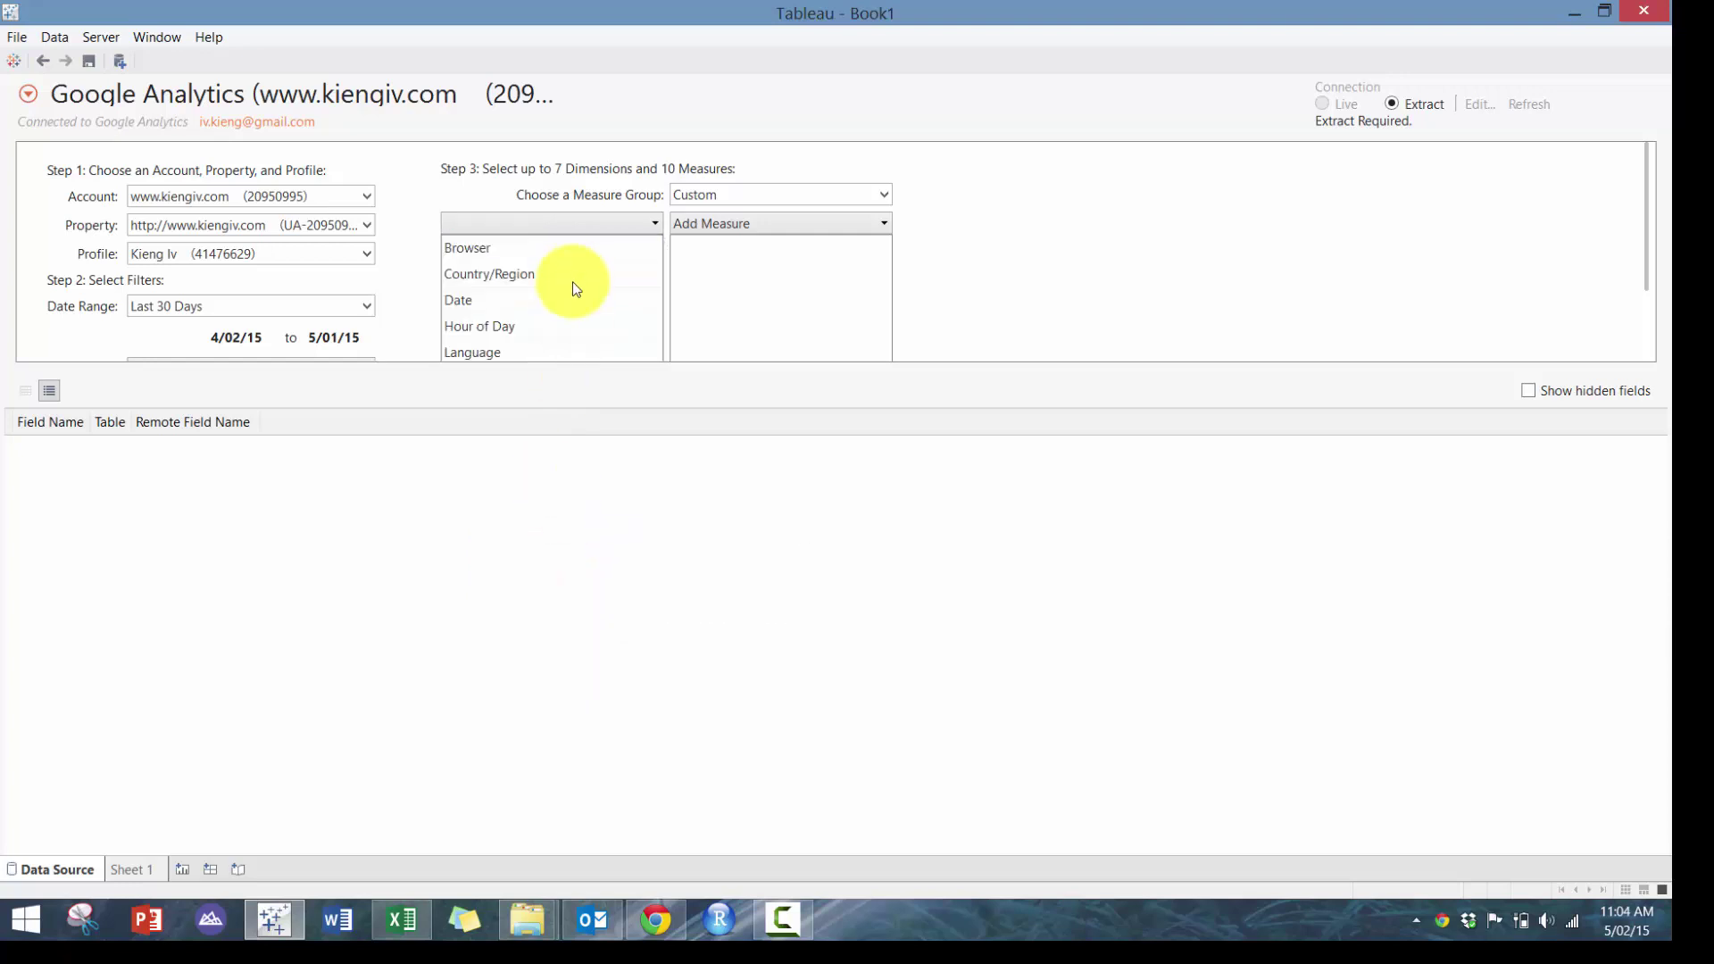
# Add Visits and Users from the Audience measures
pyautogui.click(748, 222)
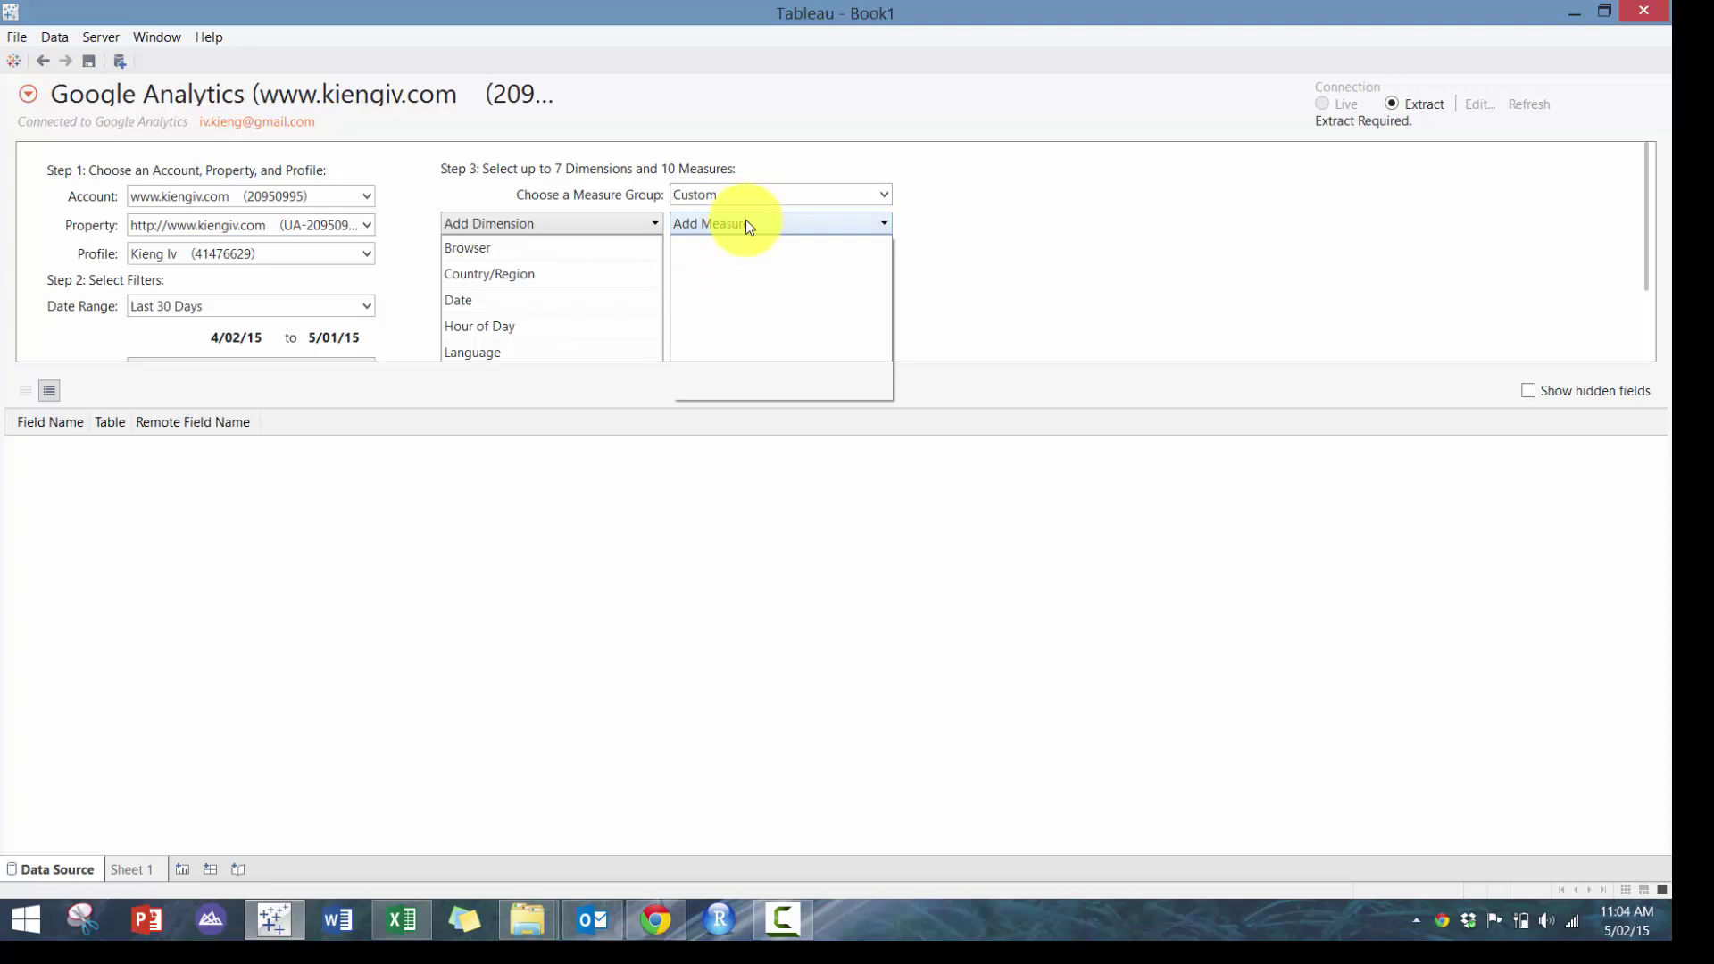
pyautogui.click(734, 299)
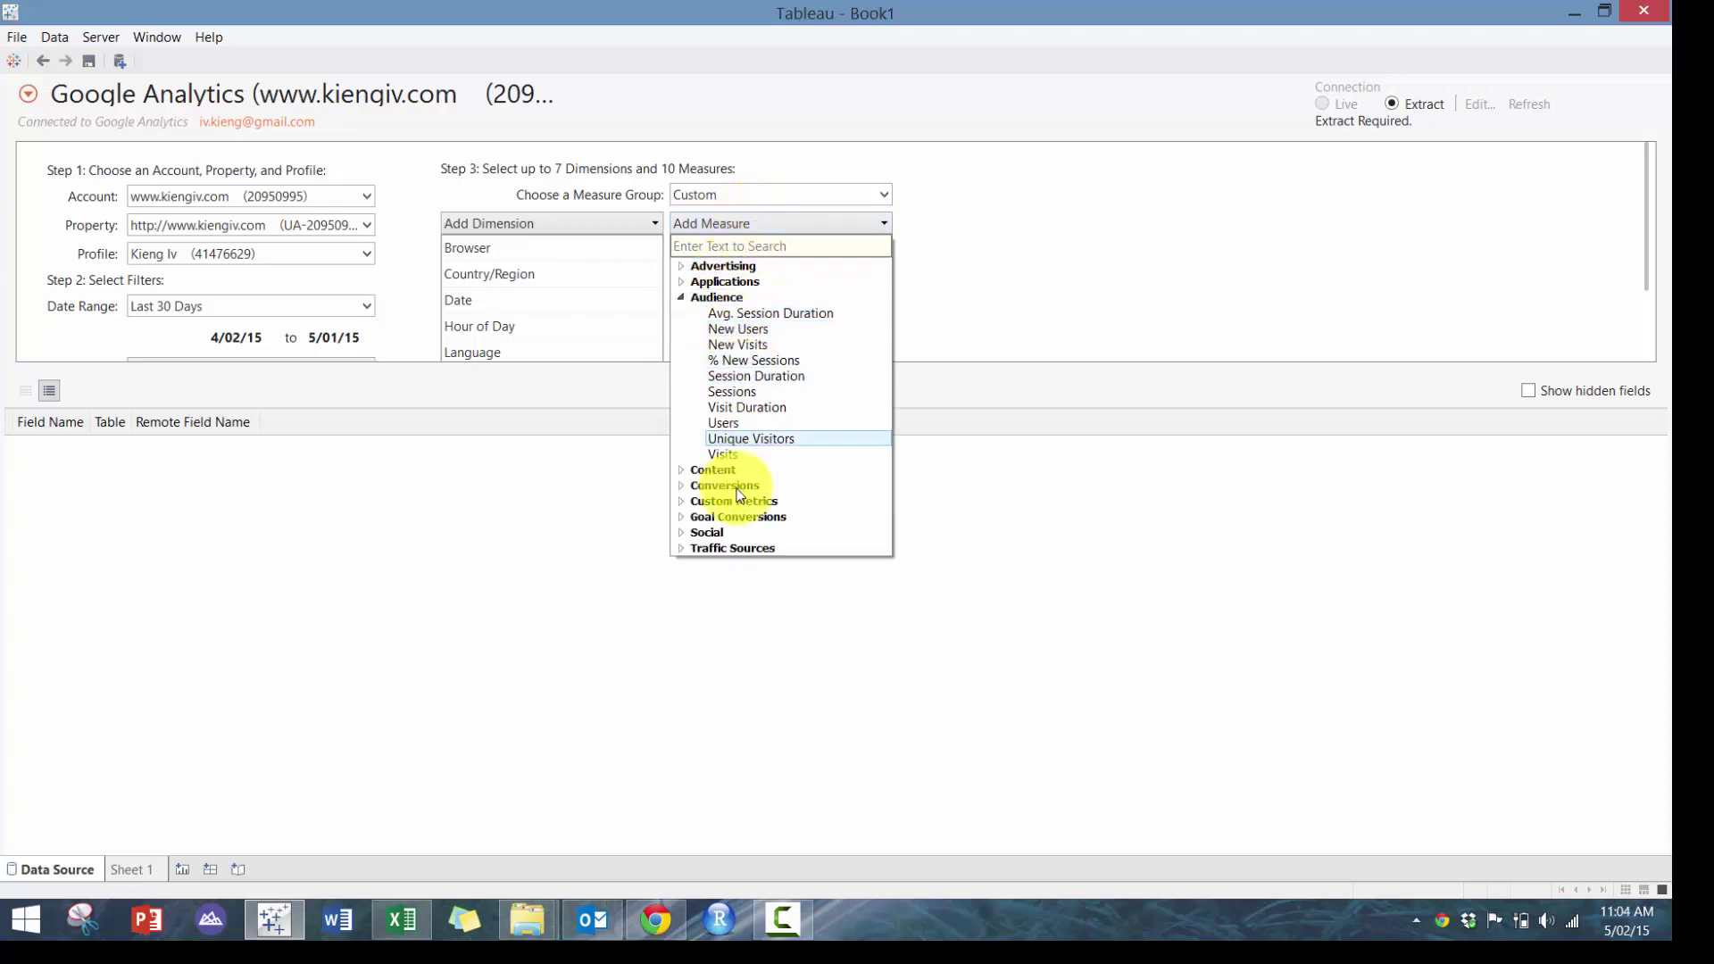
pyautogui.click(736, 457)
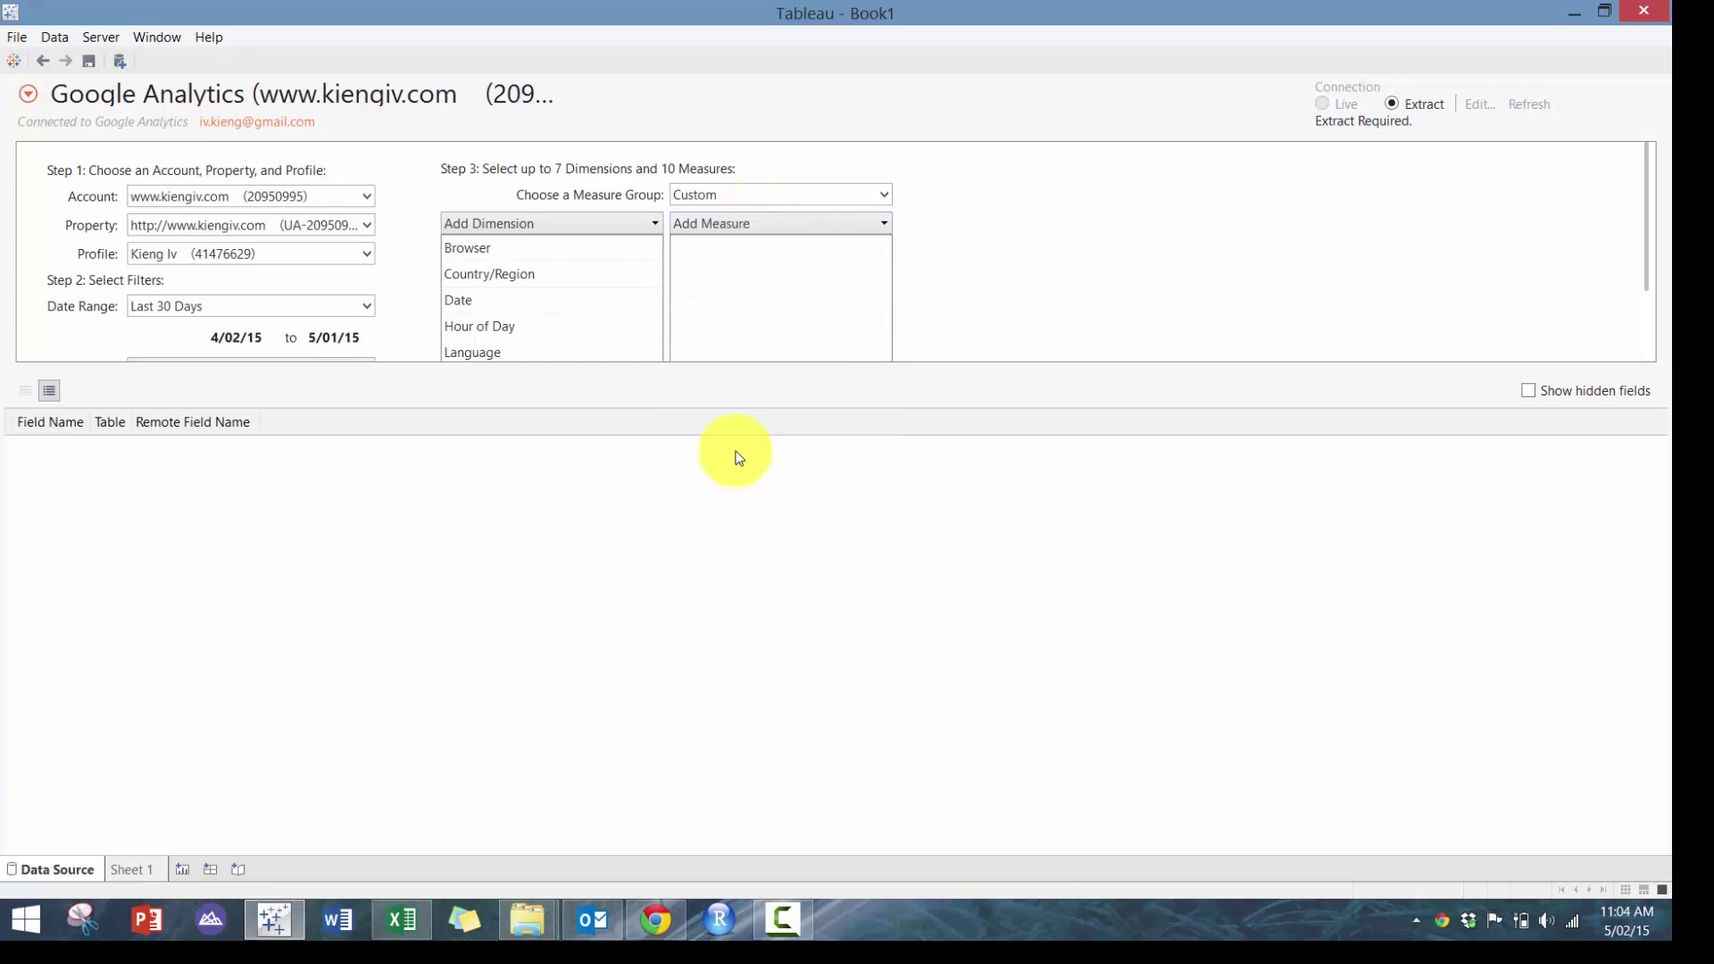
pyautogui.click(753, 229)
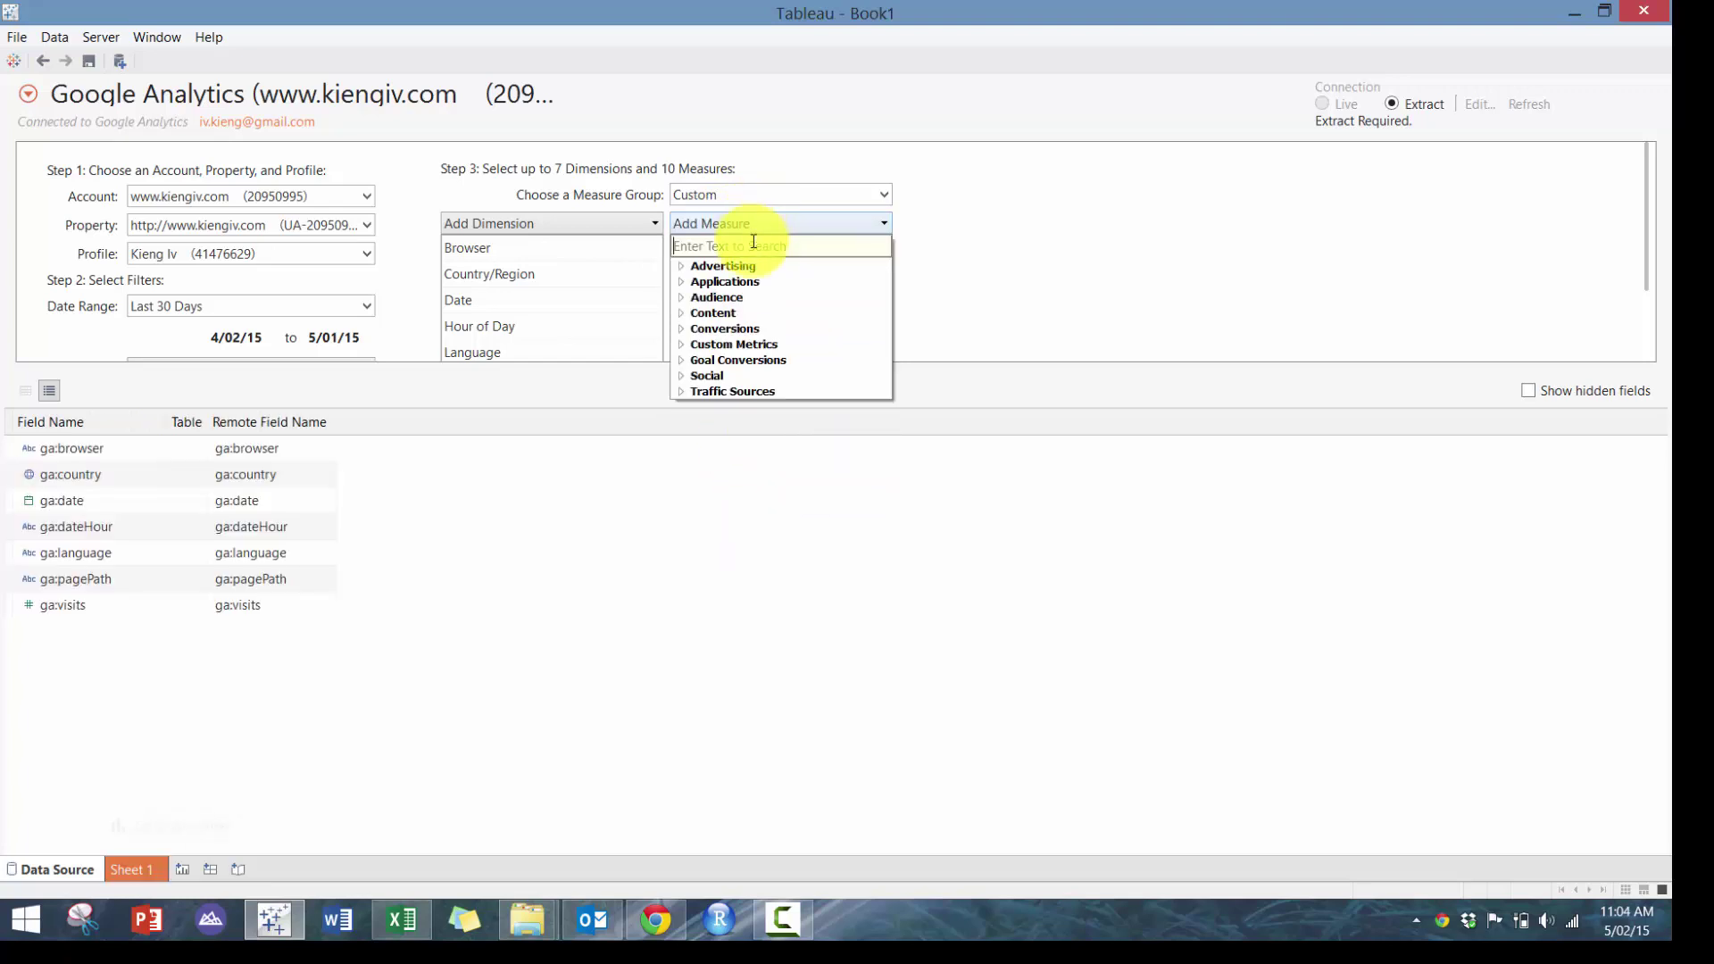
pyautogui.click(725, 297)
pyautogui.click(757, 422)
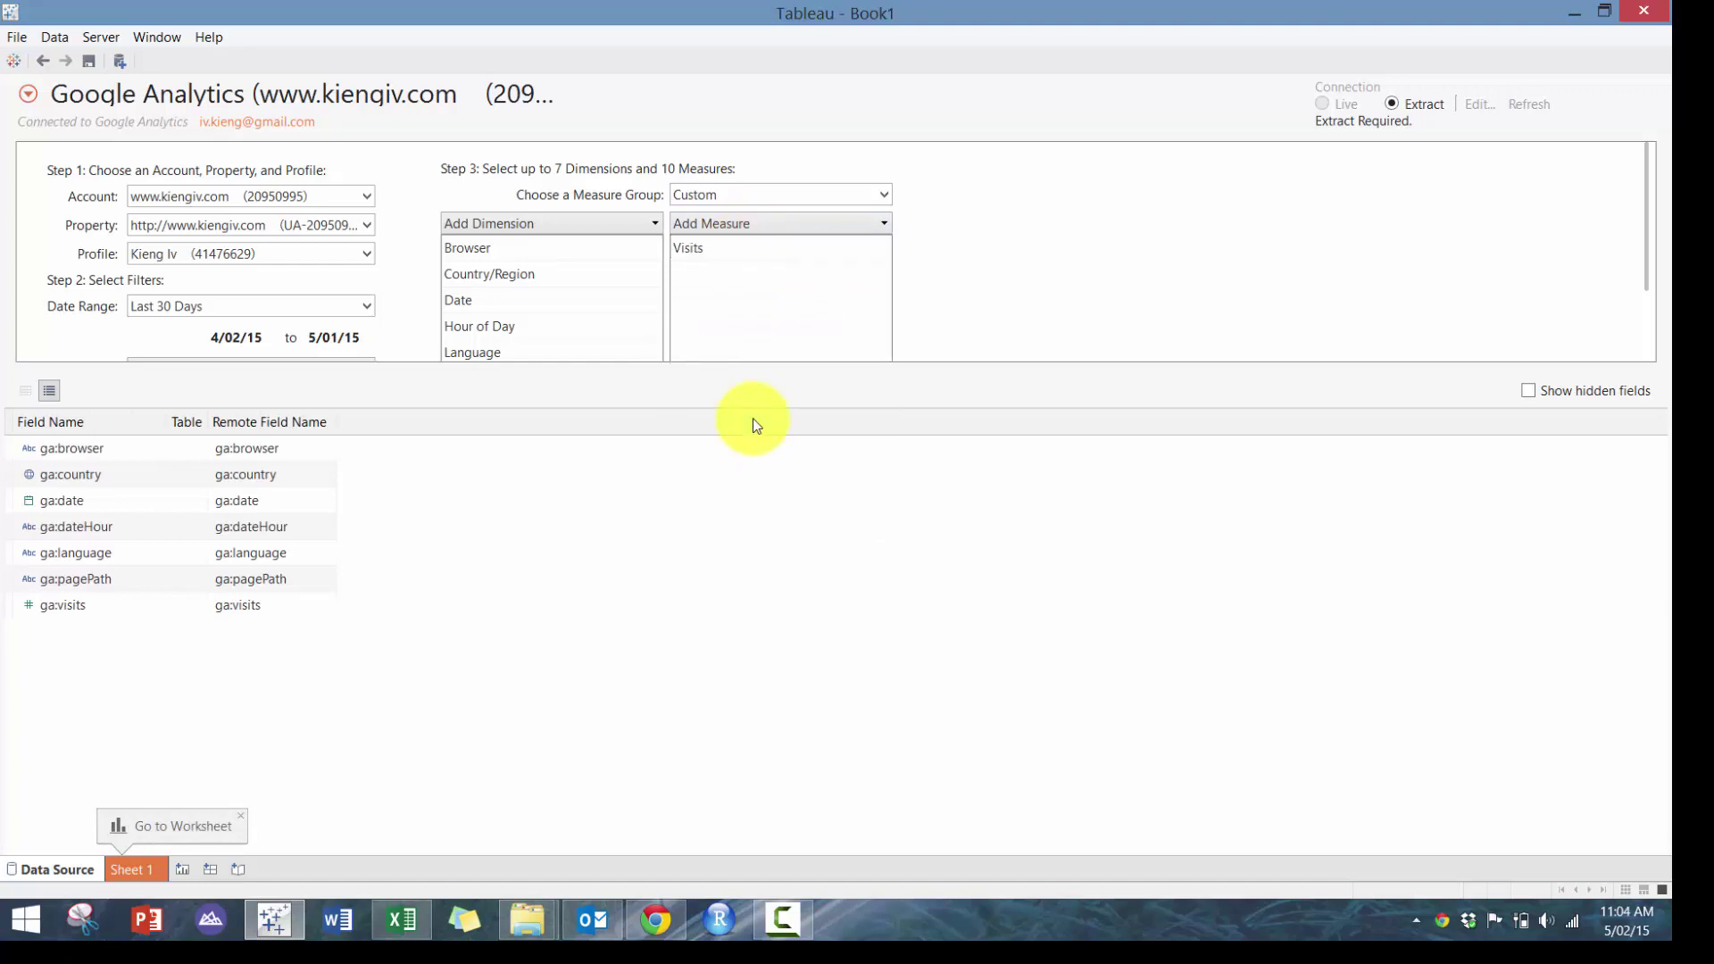
# Add Bounces as a measure and close the measure list
pyautogui.click(777, 228)
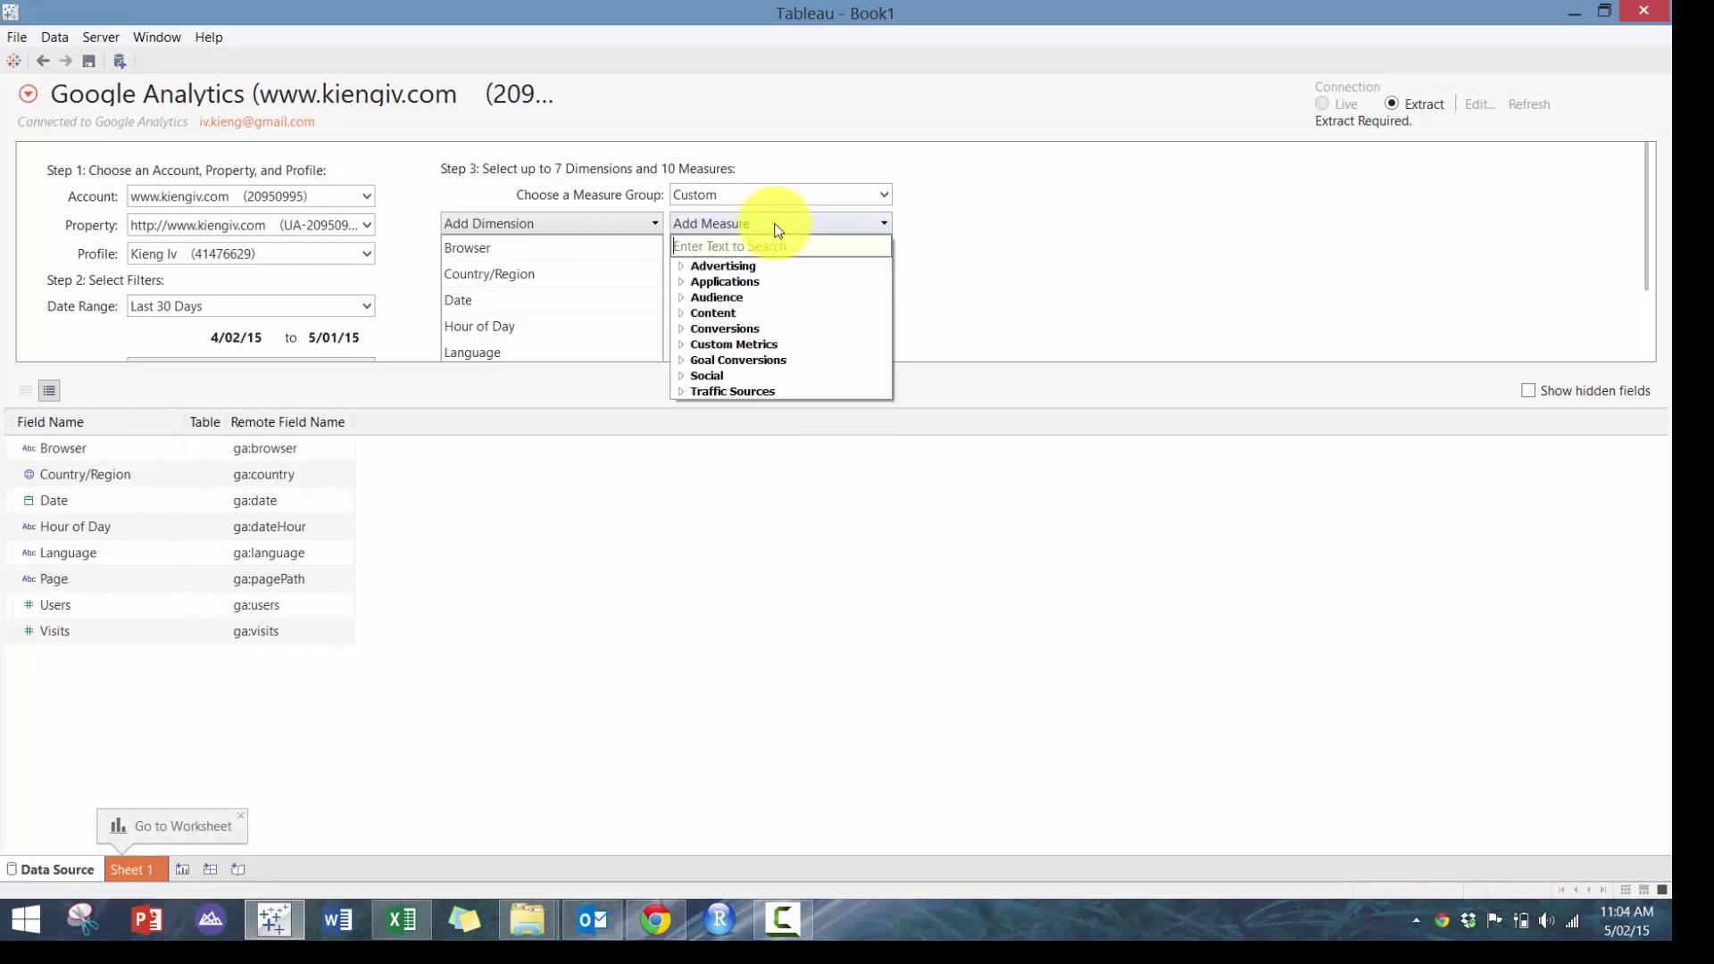
pyautogui.click(758, 297)
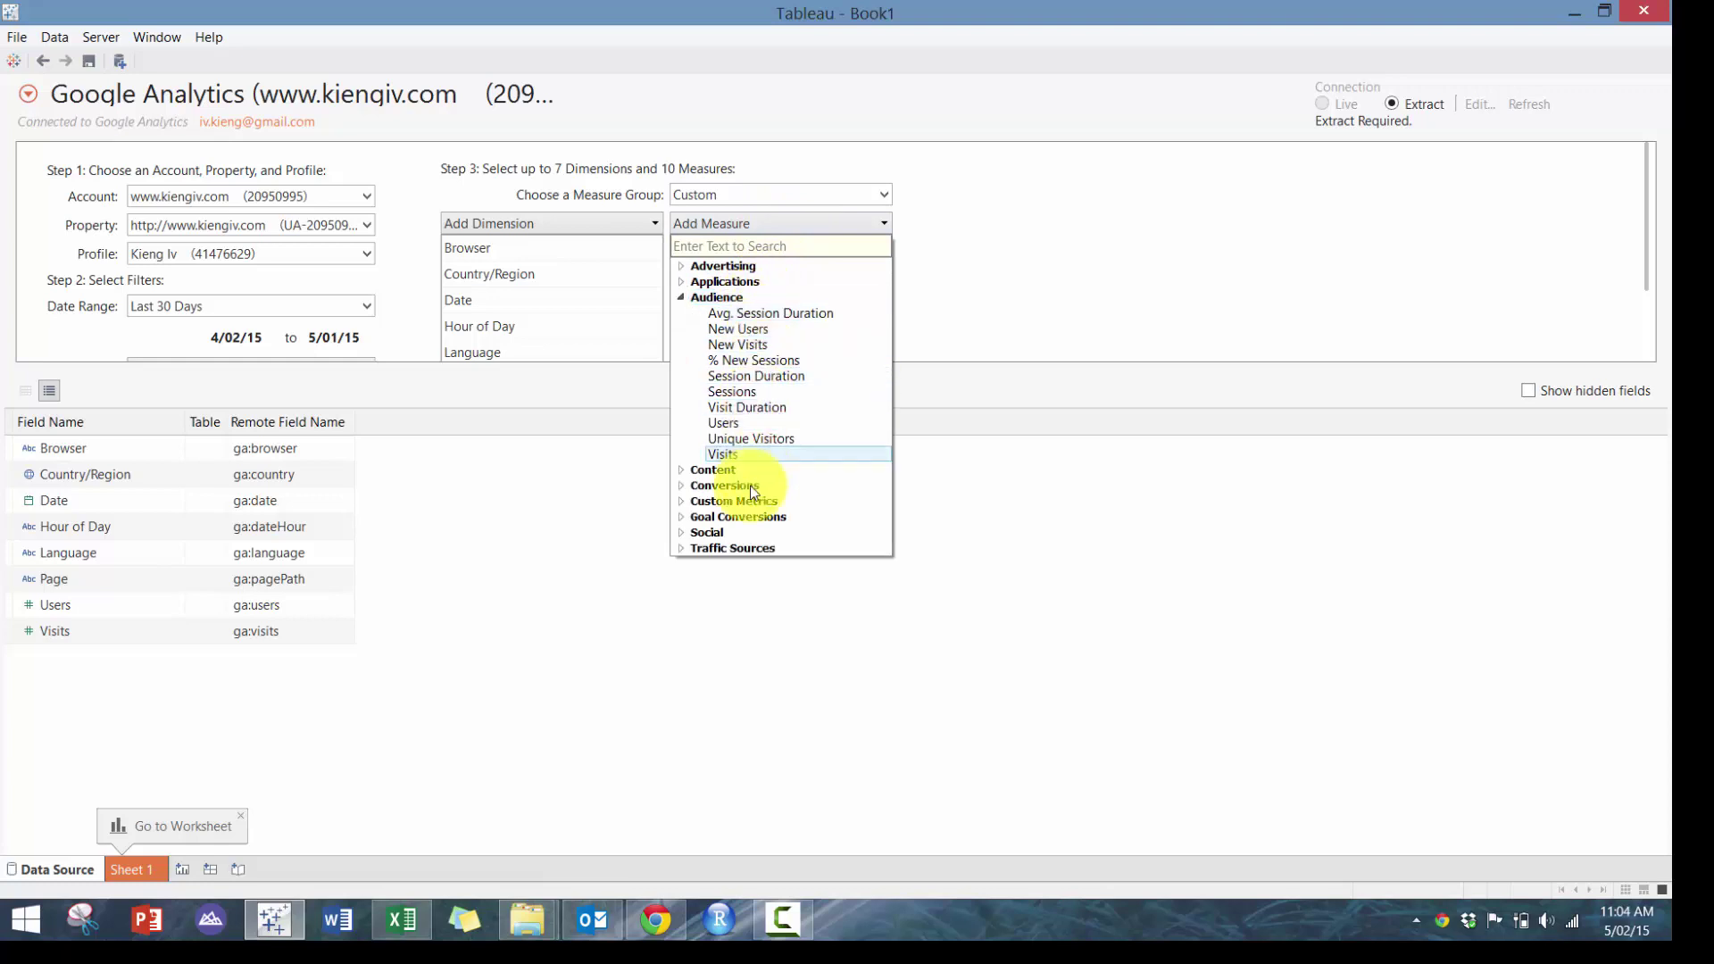
pyautogui.click(717, 469)
pyautogui.click(753, 484)
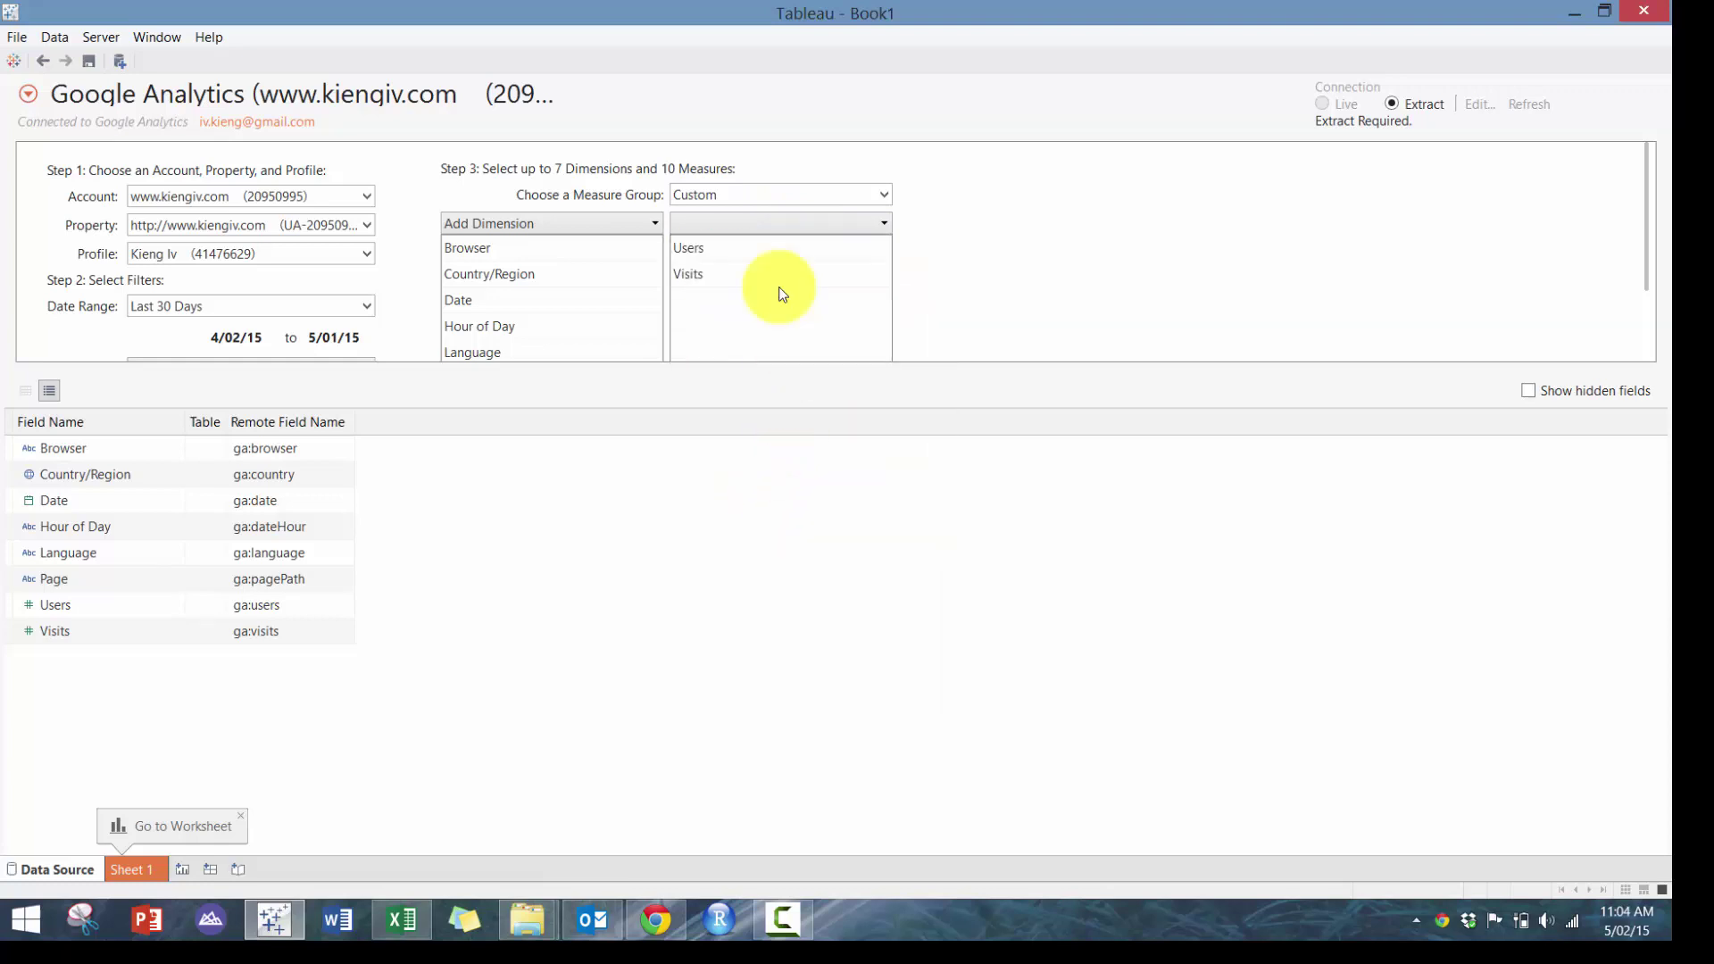
pyautogui.click(764, 228)
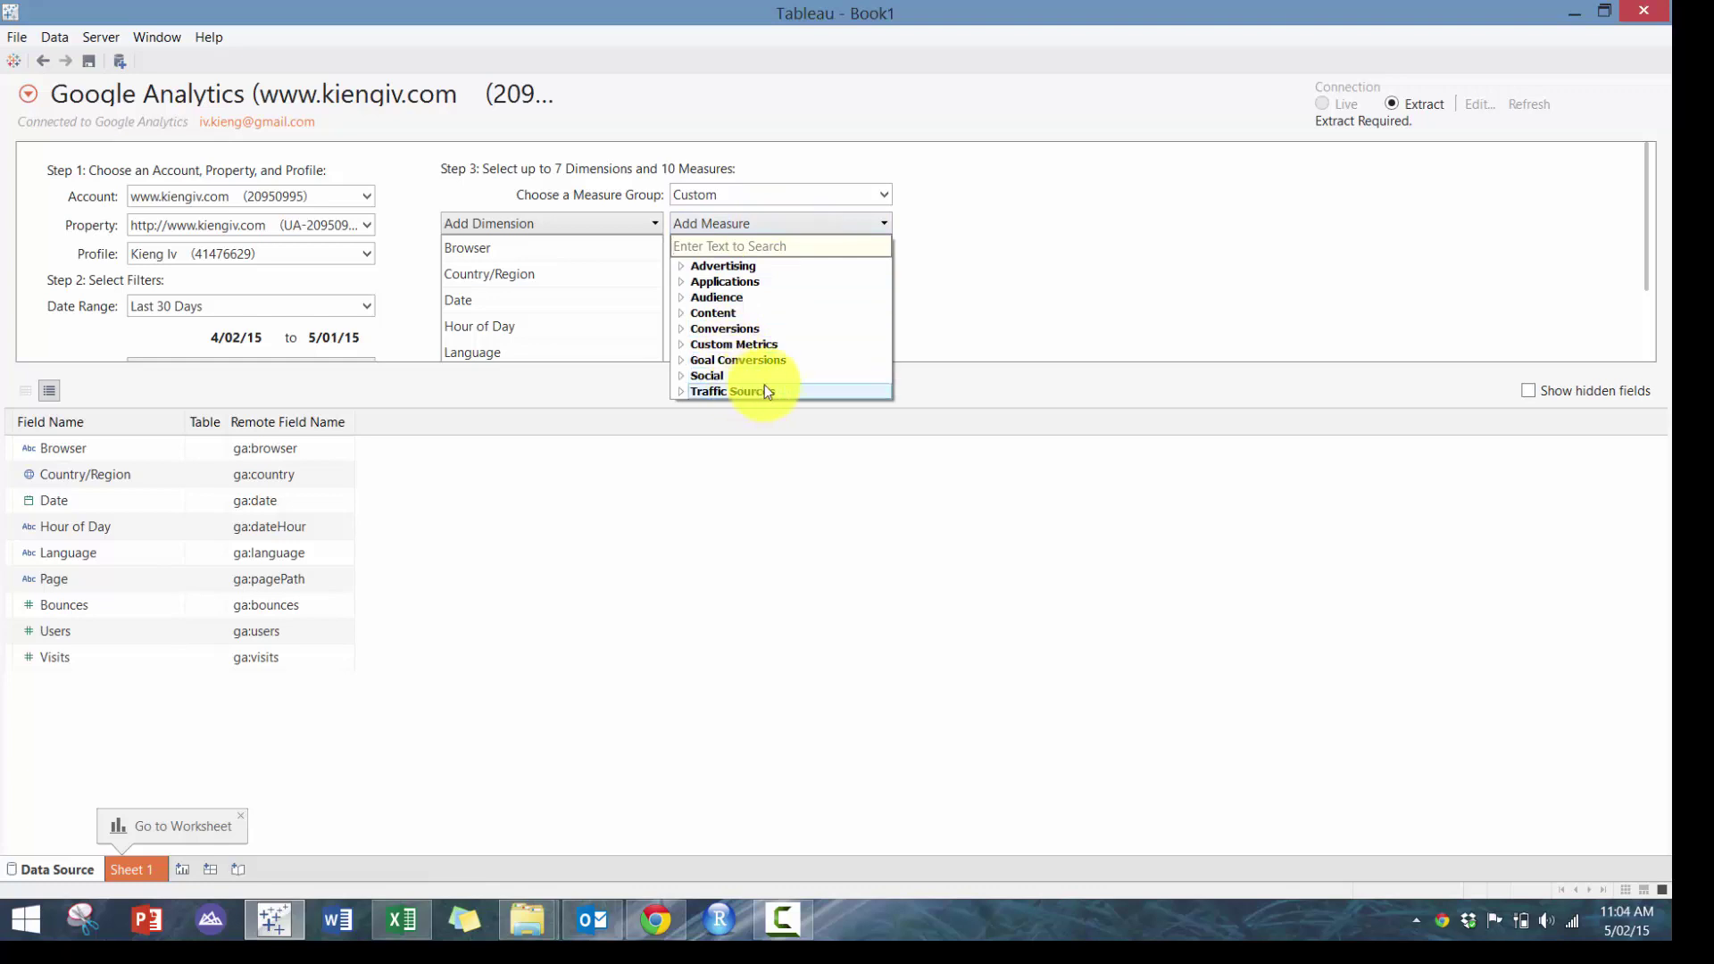
pyautogui.click(898, 355)
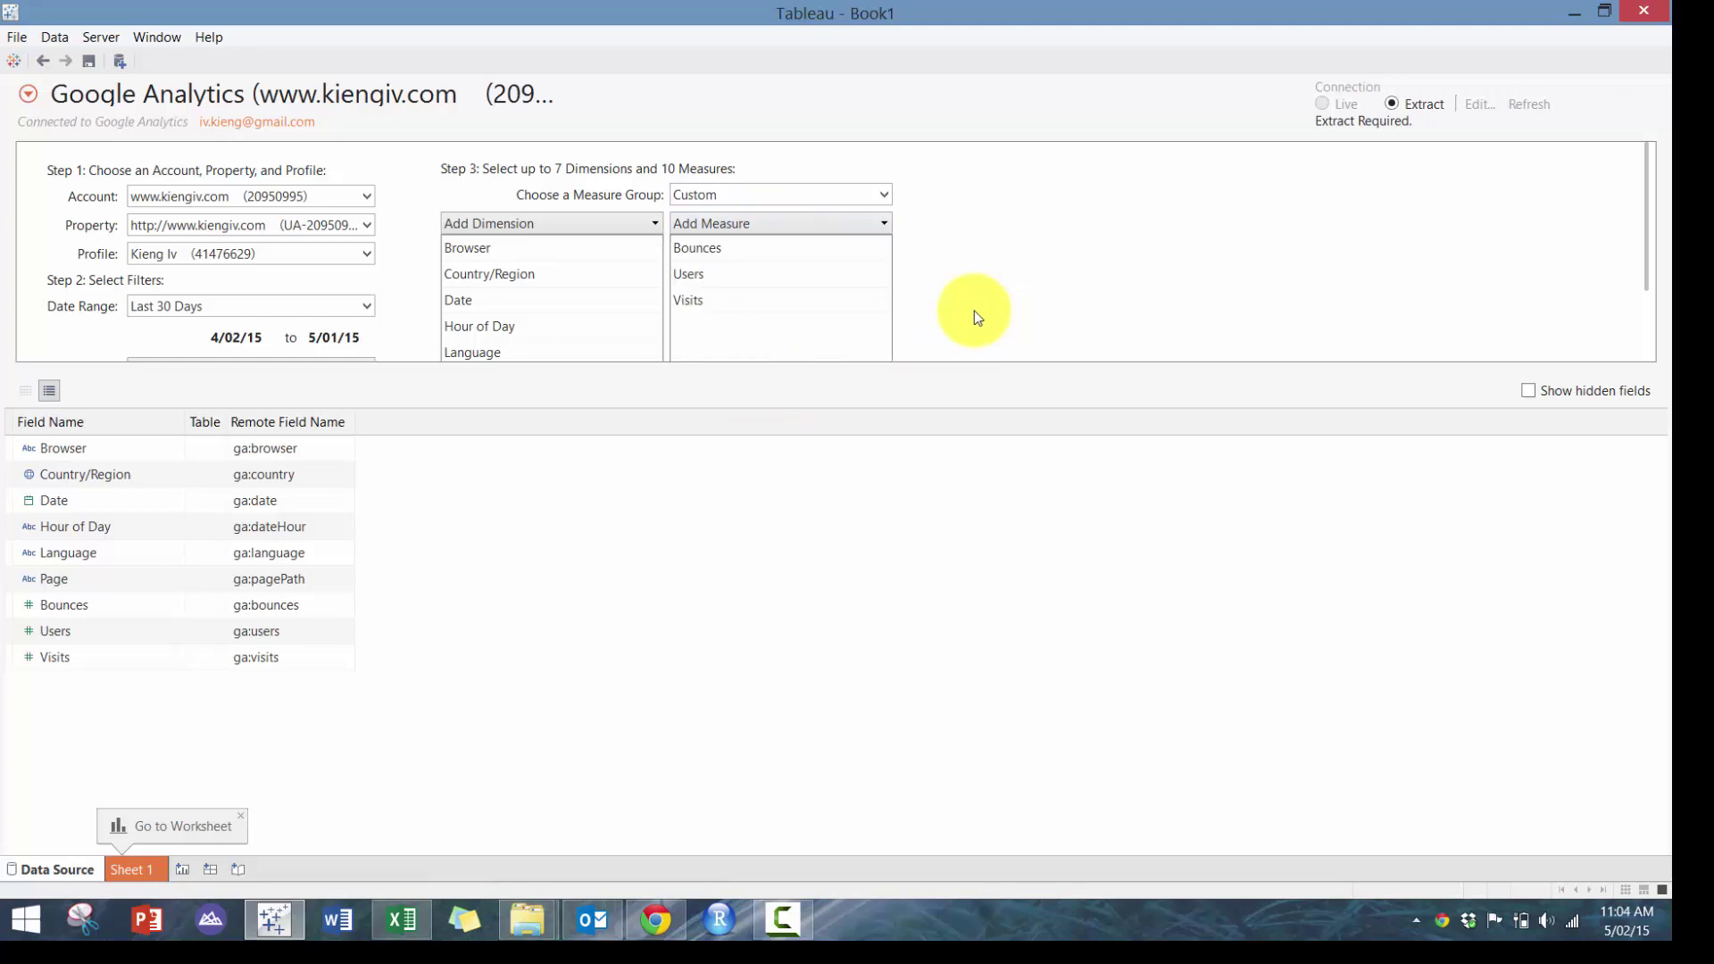
# On Sheet 1, map Country/Region coloured and labelled by Visits, add a new sheet, and start renaming Sheet 1
pyautogui.click(150, 868)
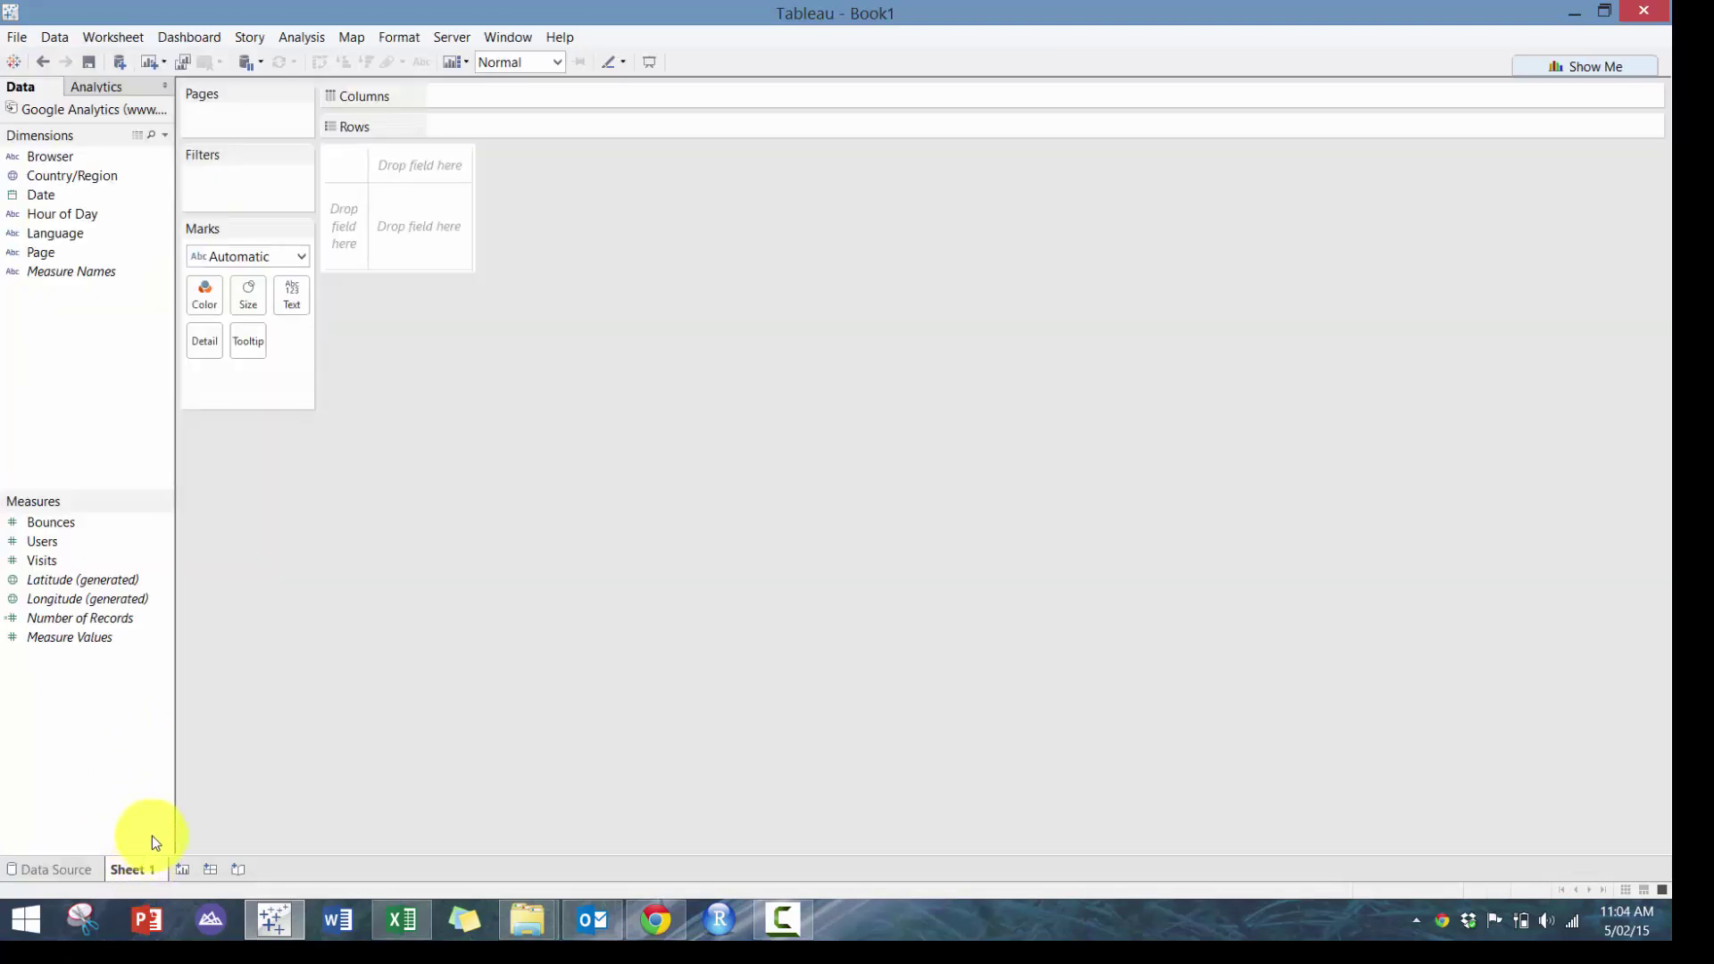
pyautogui.click(111, 177)
pyautogui.moveTo(110, 175); pyautogui.dragTo(462, 163)
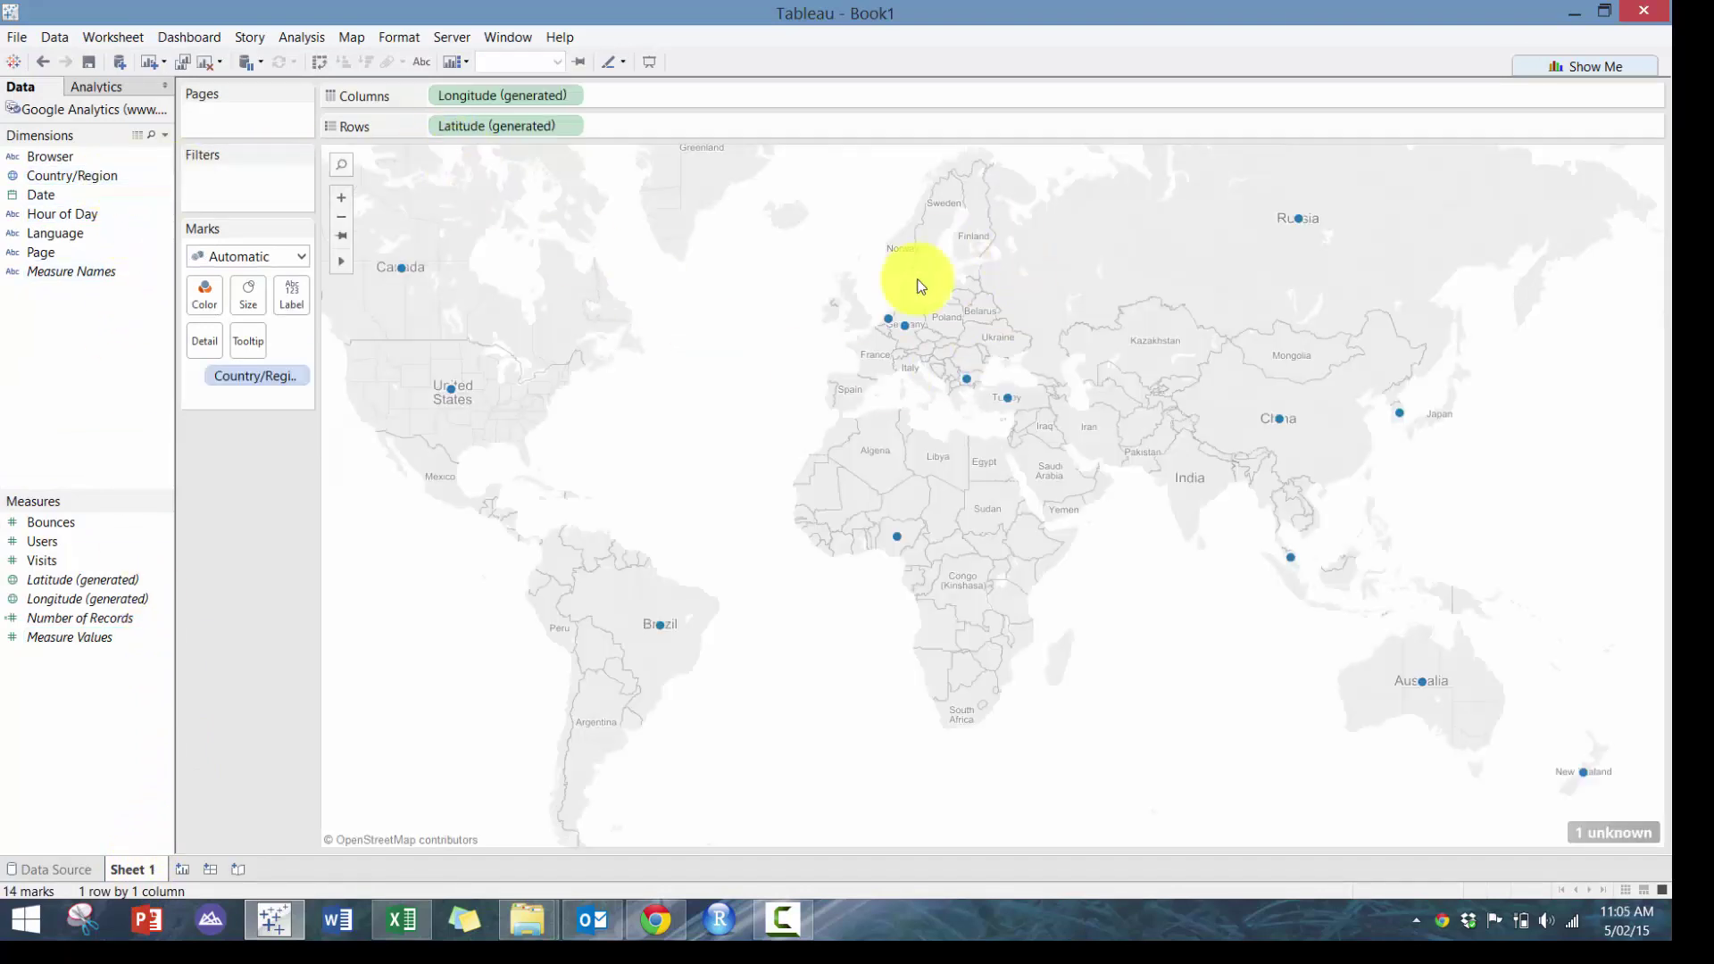
pyautogui.moveTo(86, 562); pyautogui.dragTo(214, 304)
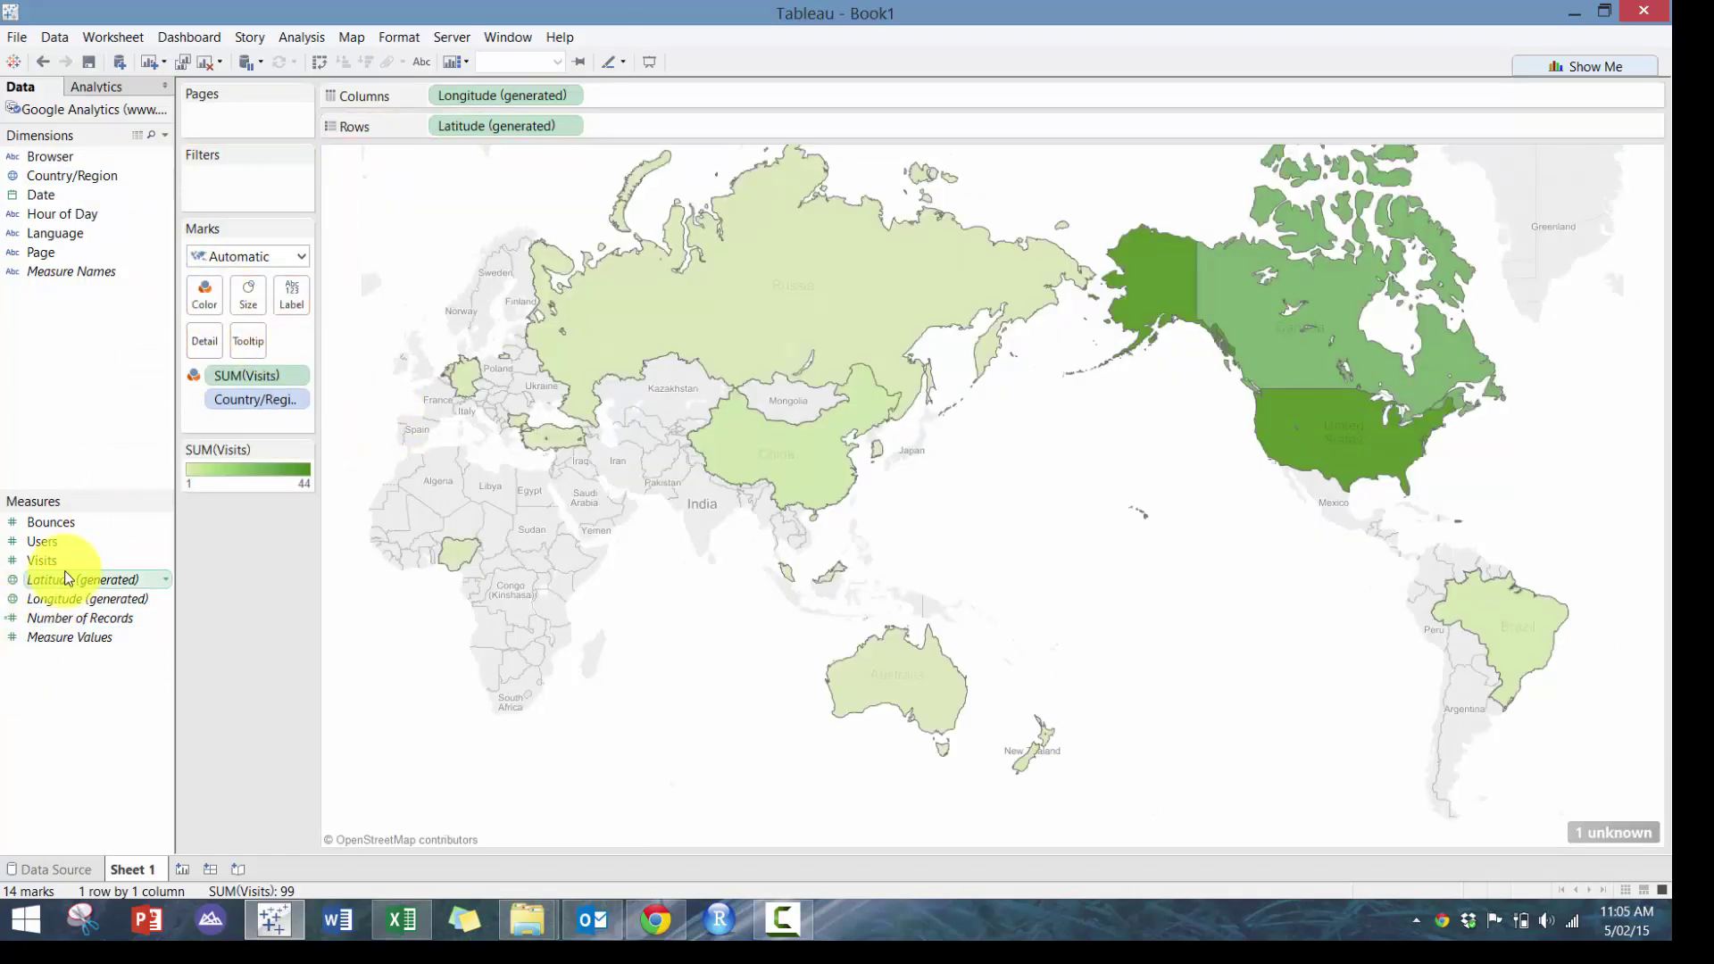
pyautogui.moveTo(42, 561); pyautogui.dragTo(285, 304)
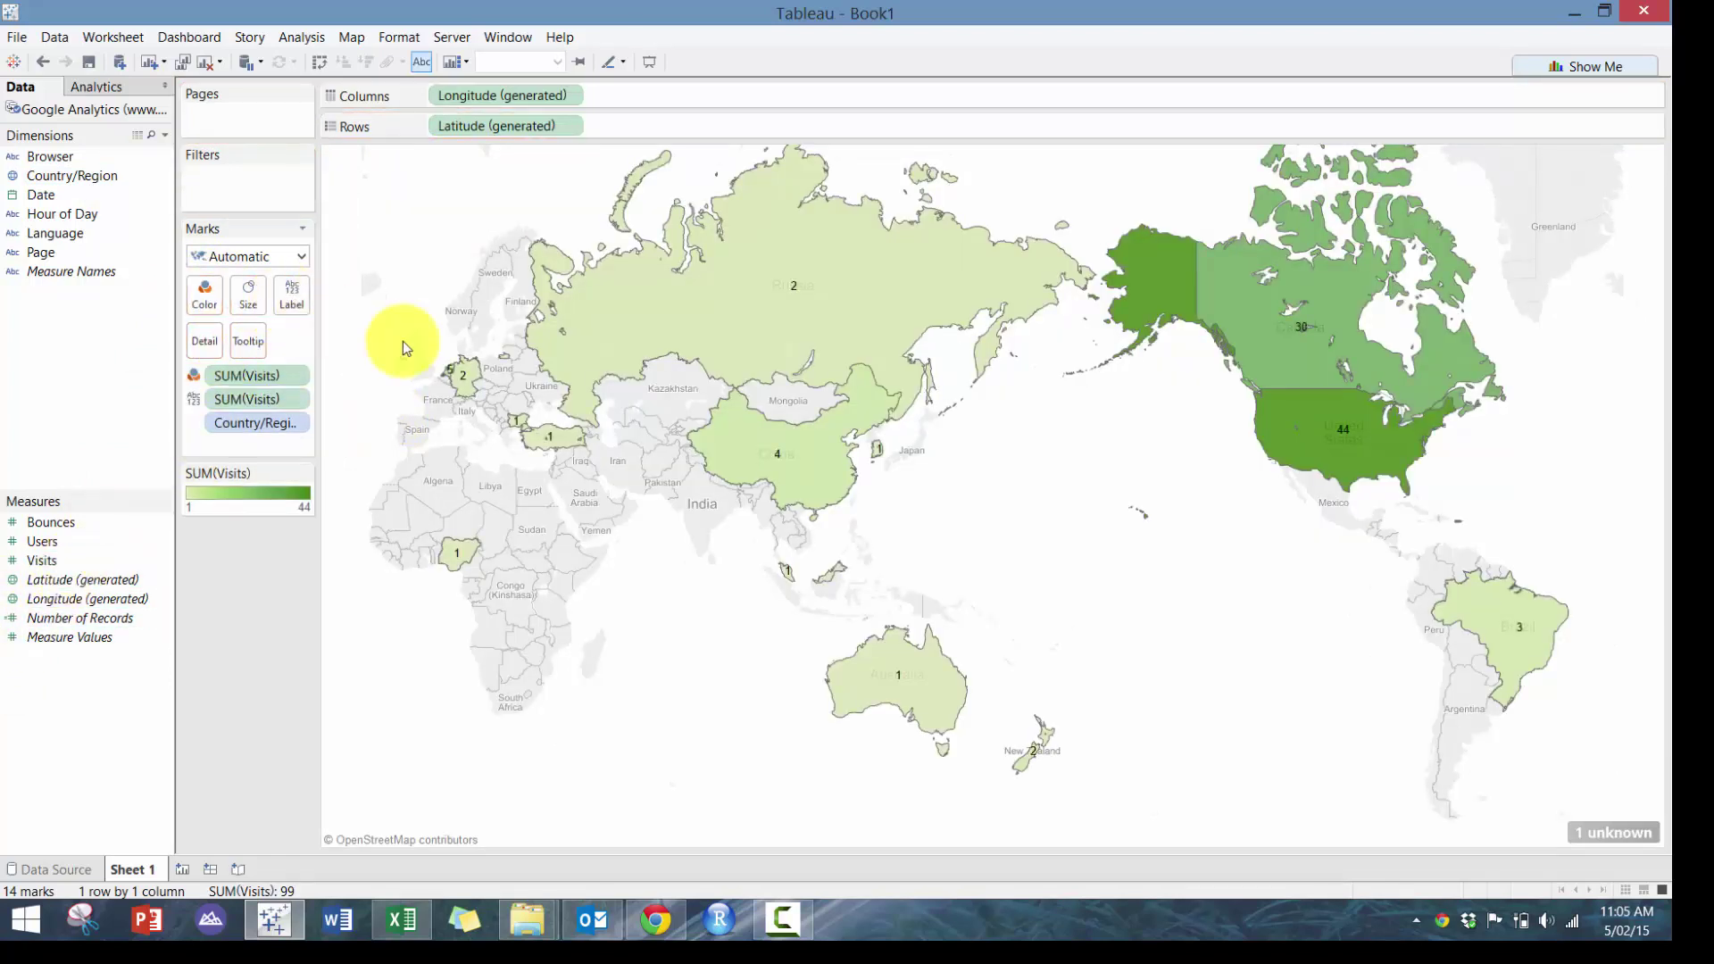
pyautogui.moveTo(1381, 384)
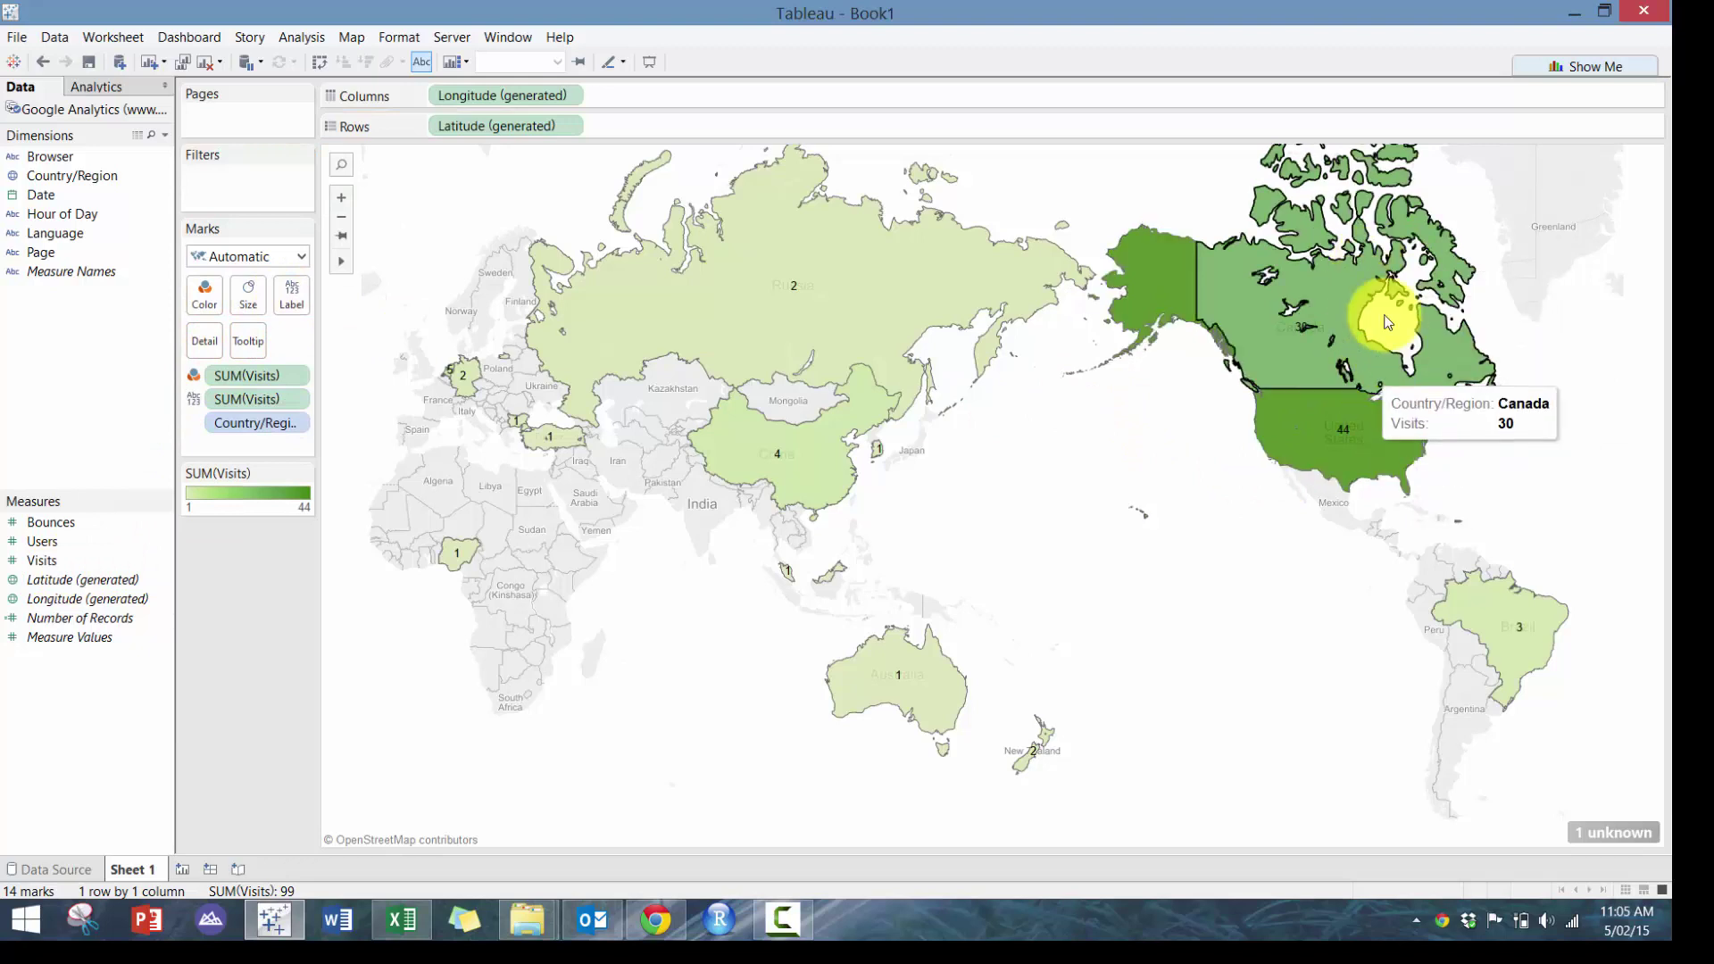
pyautogui.moveTo(1309, 460)
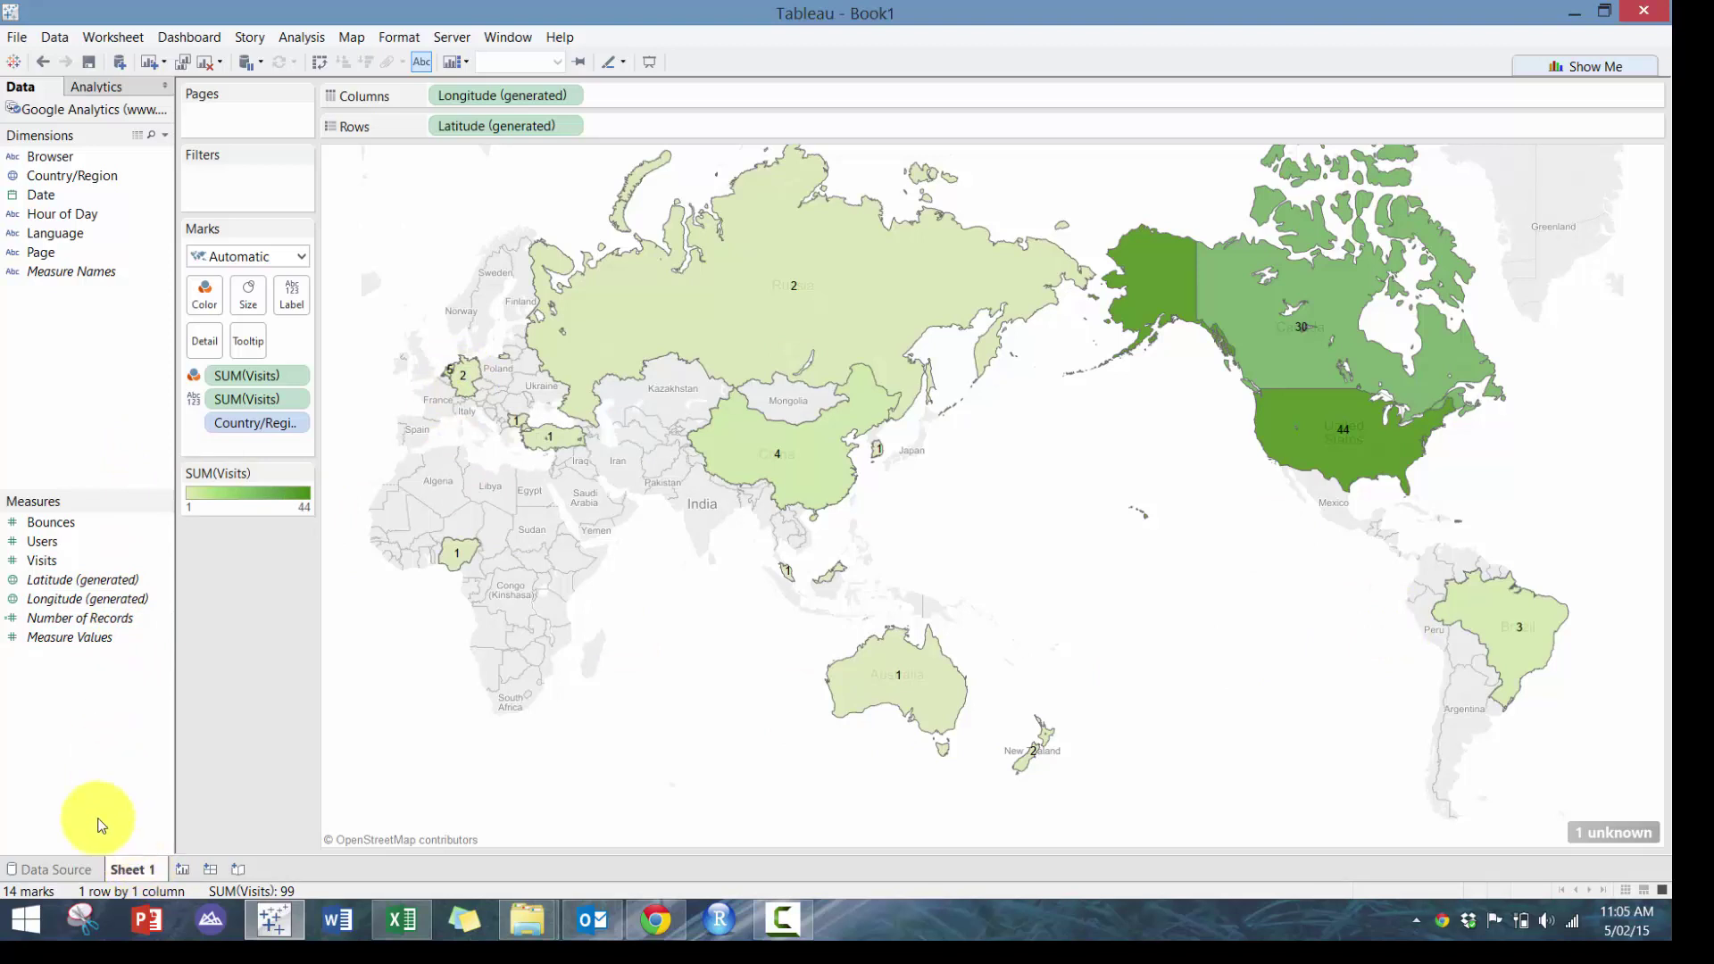
pyautogui.click(183, 868)
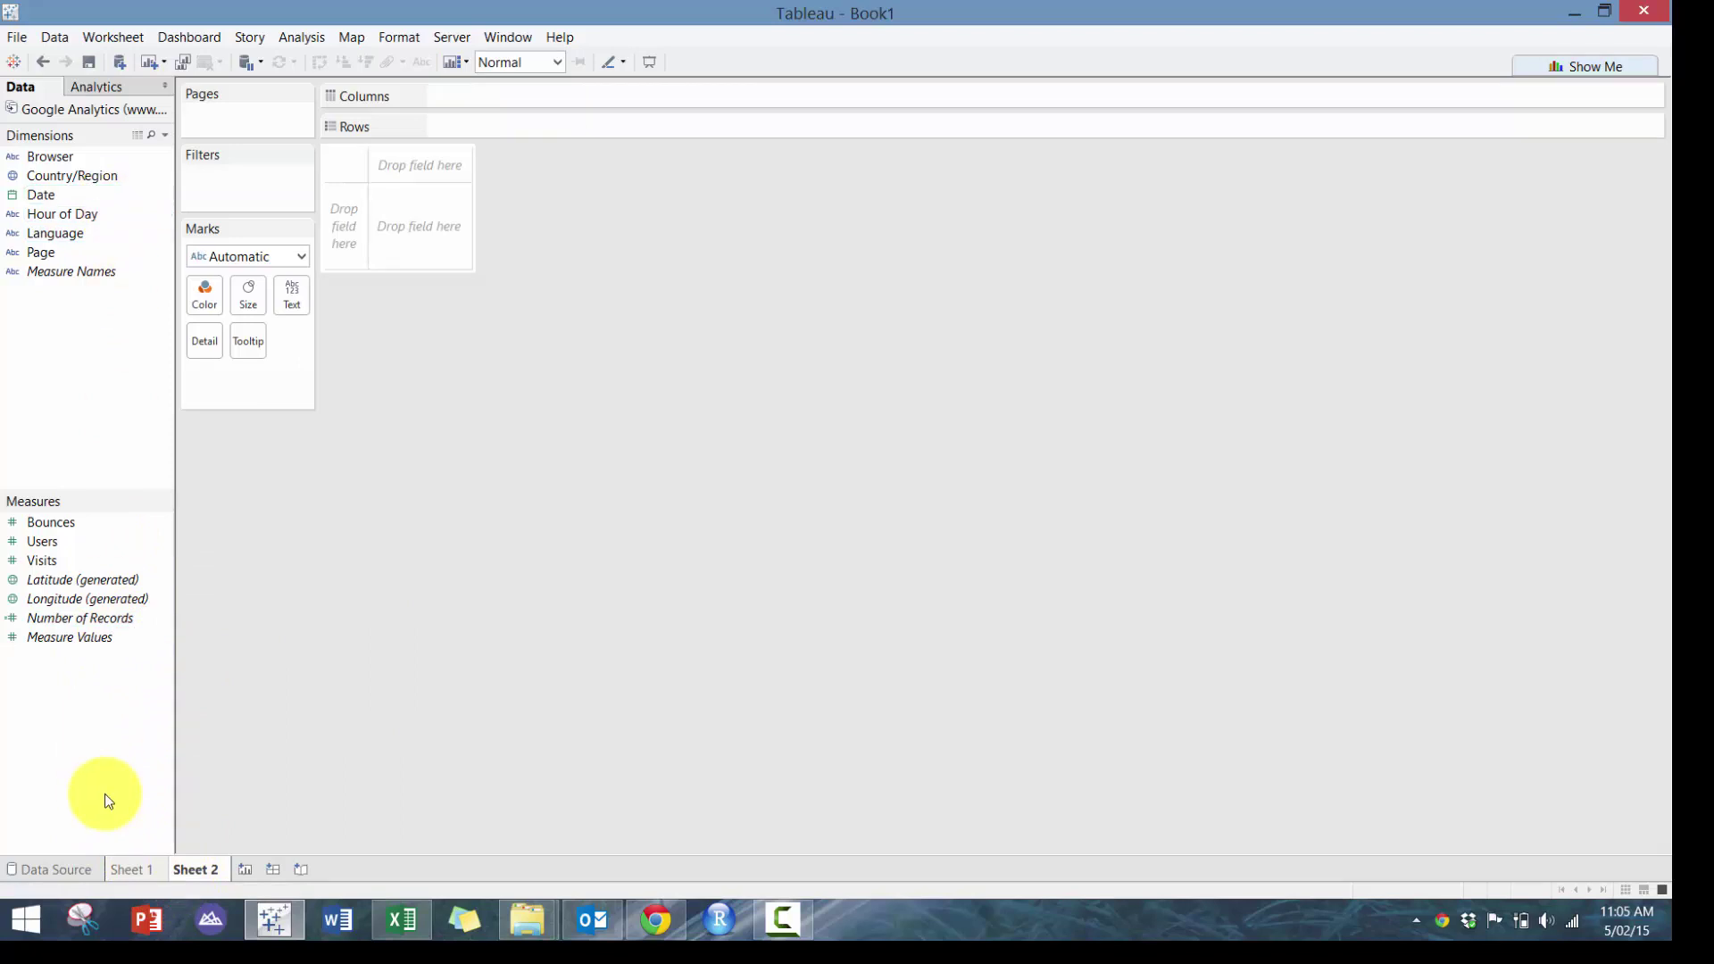
pyautogui.doubleClick(131, 869)
# Name the map sheet 'Where?' and switch to Sheet 2
pyautogui.moveTo(134, 866)
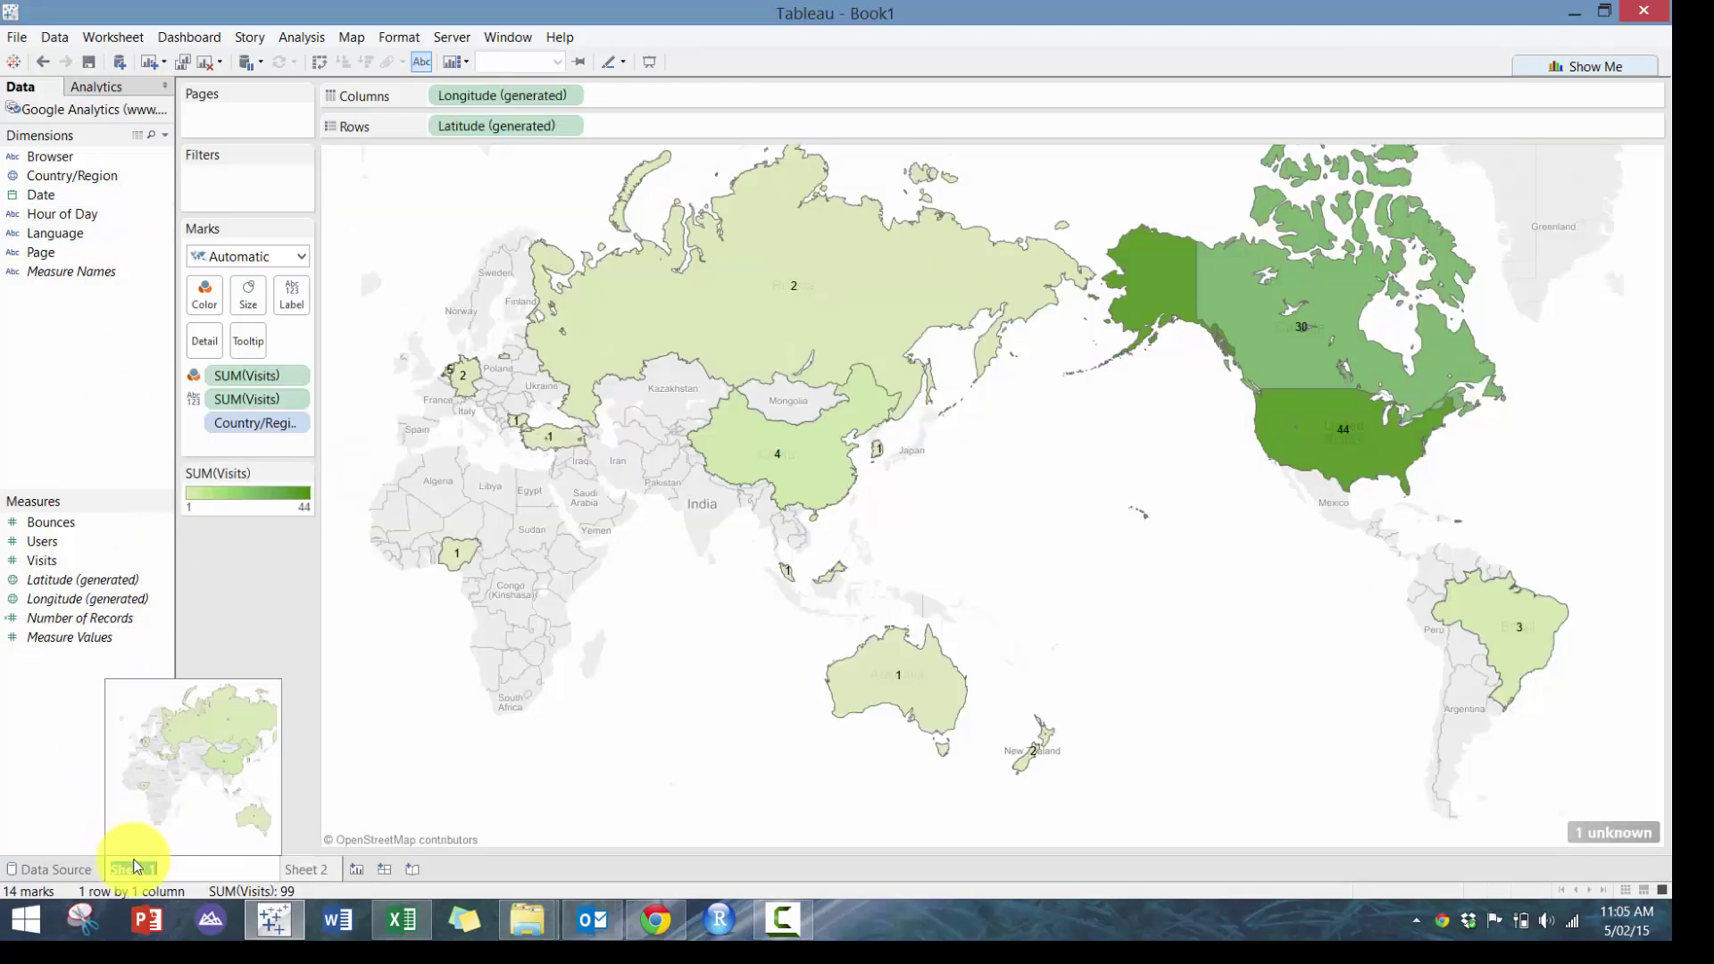
pyautogui.write('Where?')
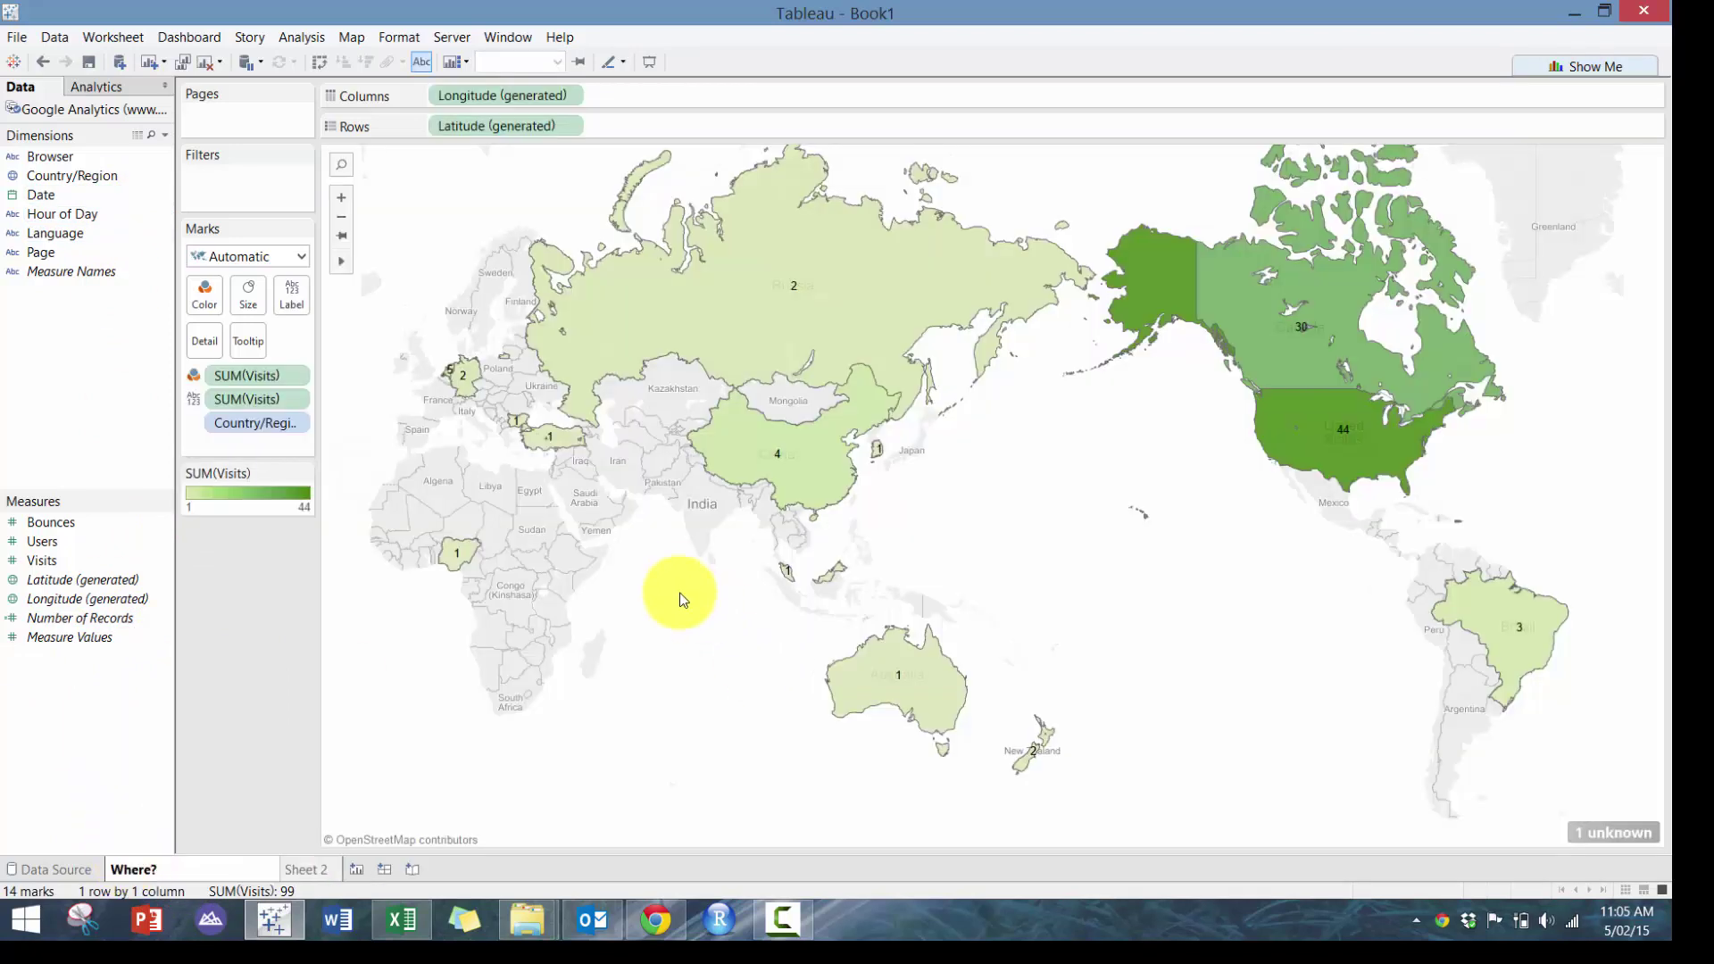
pyautogui.click(296, 699)
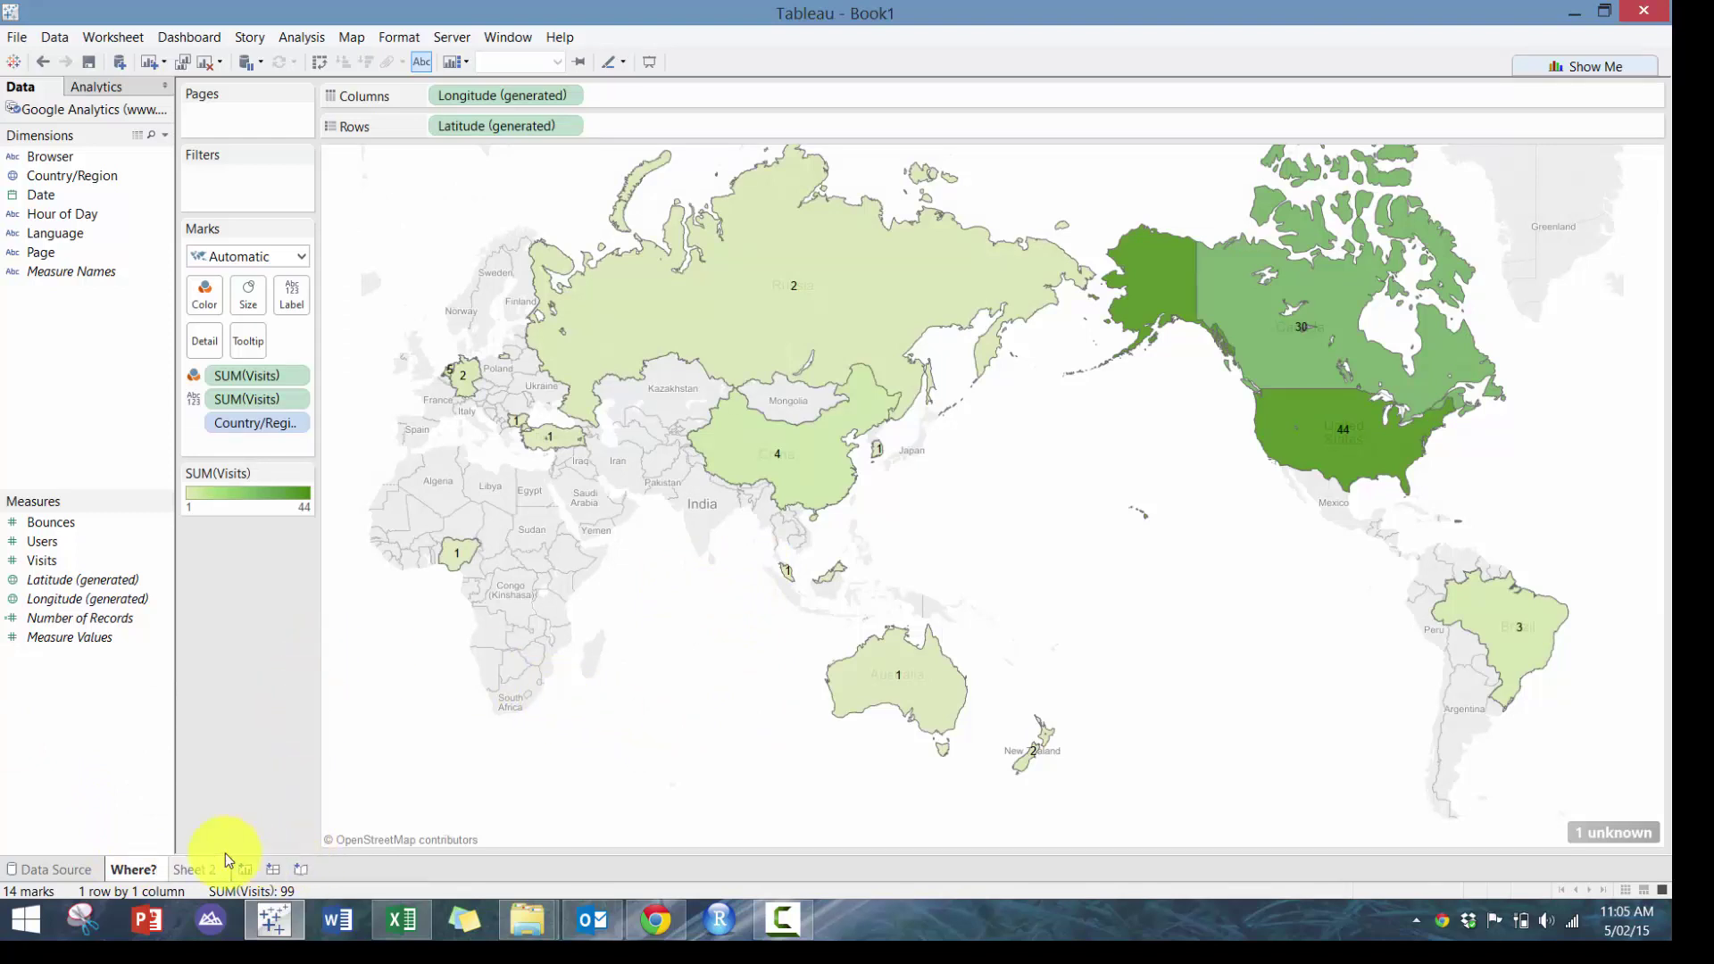
pyautogui.click(198, 870)
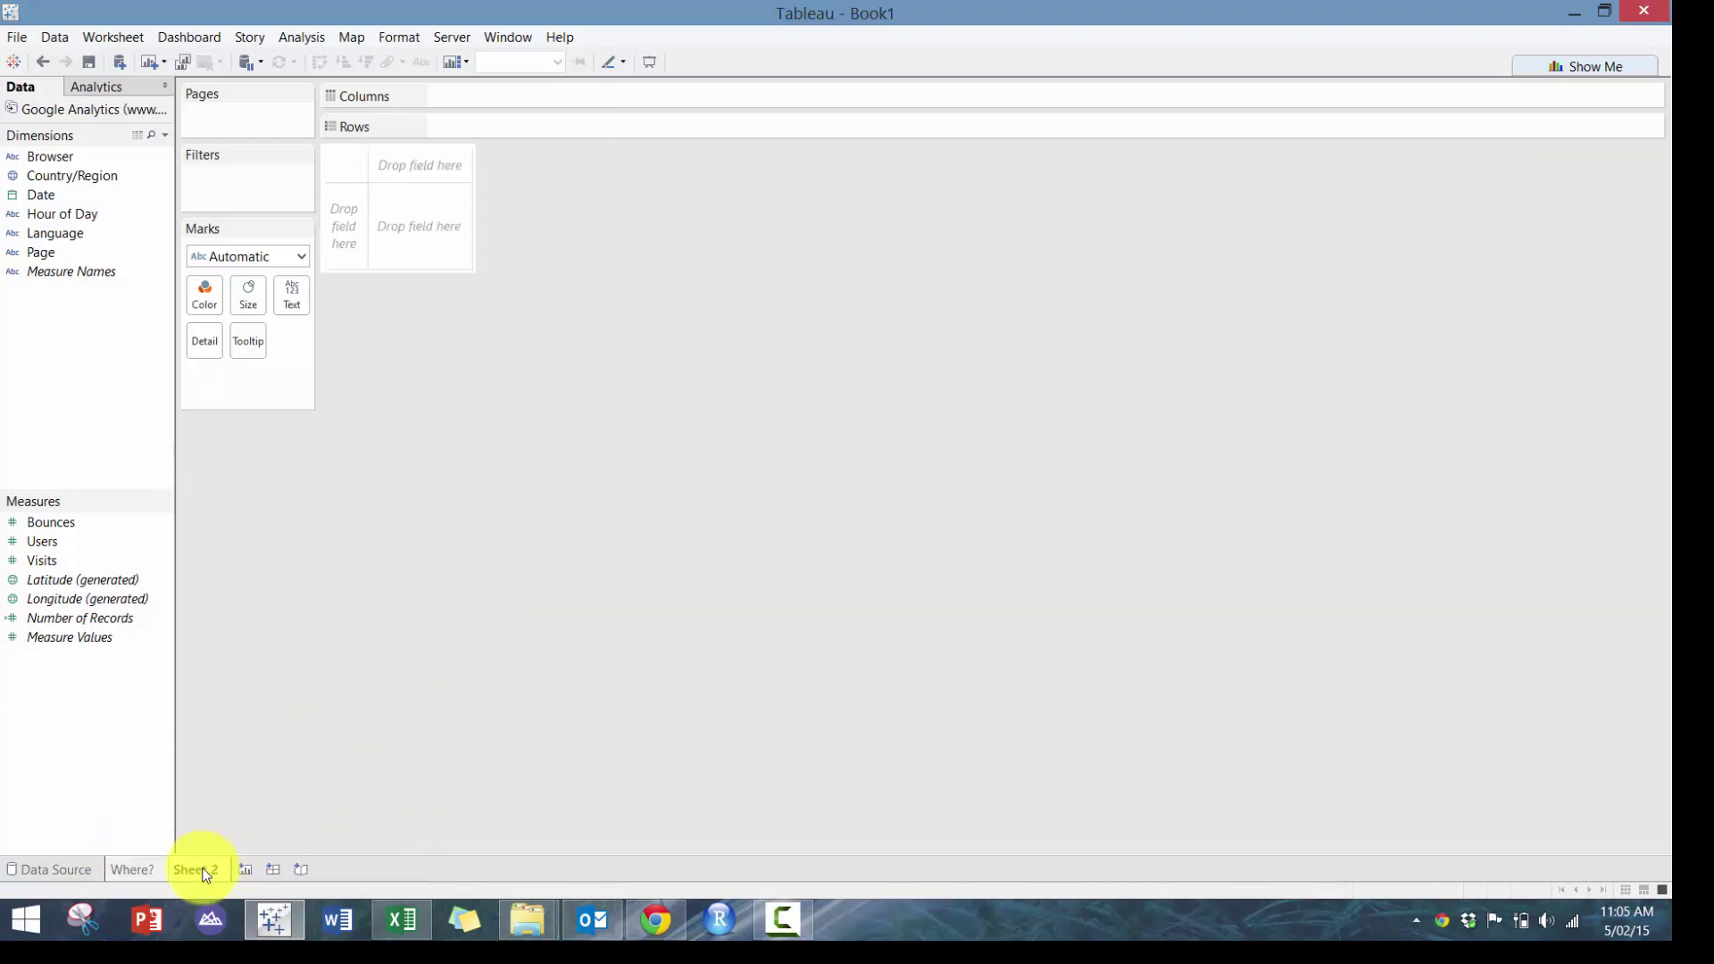
# Briefly place Hour of Day on Columns in Sheet 2, then drag it back off
pyautogui.rightClick(101, 223)
pyautogui.click(68, 221)
pyautogui.moveTo(68, 222); pyautogui.dragTo(505, 89)
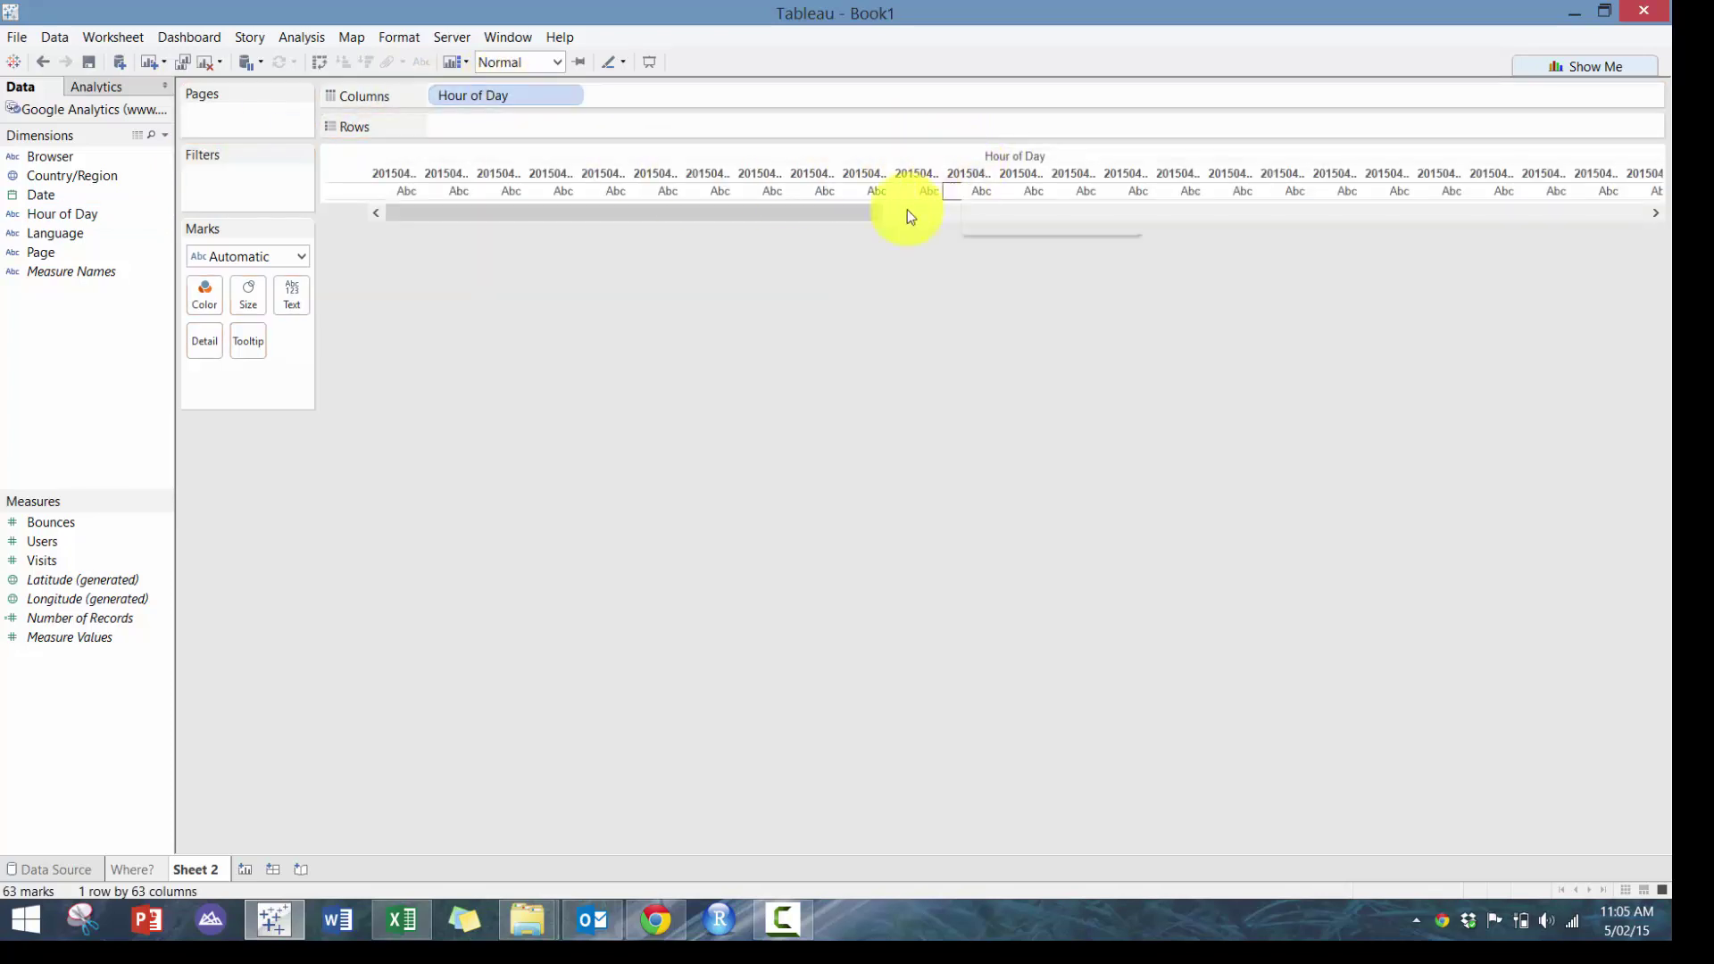
pyautogui.hscroll(5, 1447, 259)
pyautogui.hscroll(-8, 625, 241)
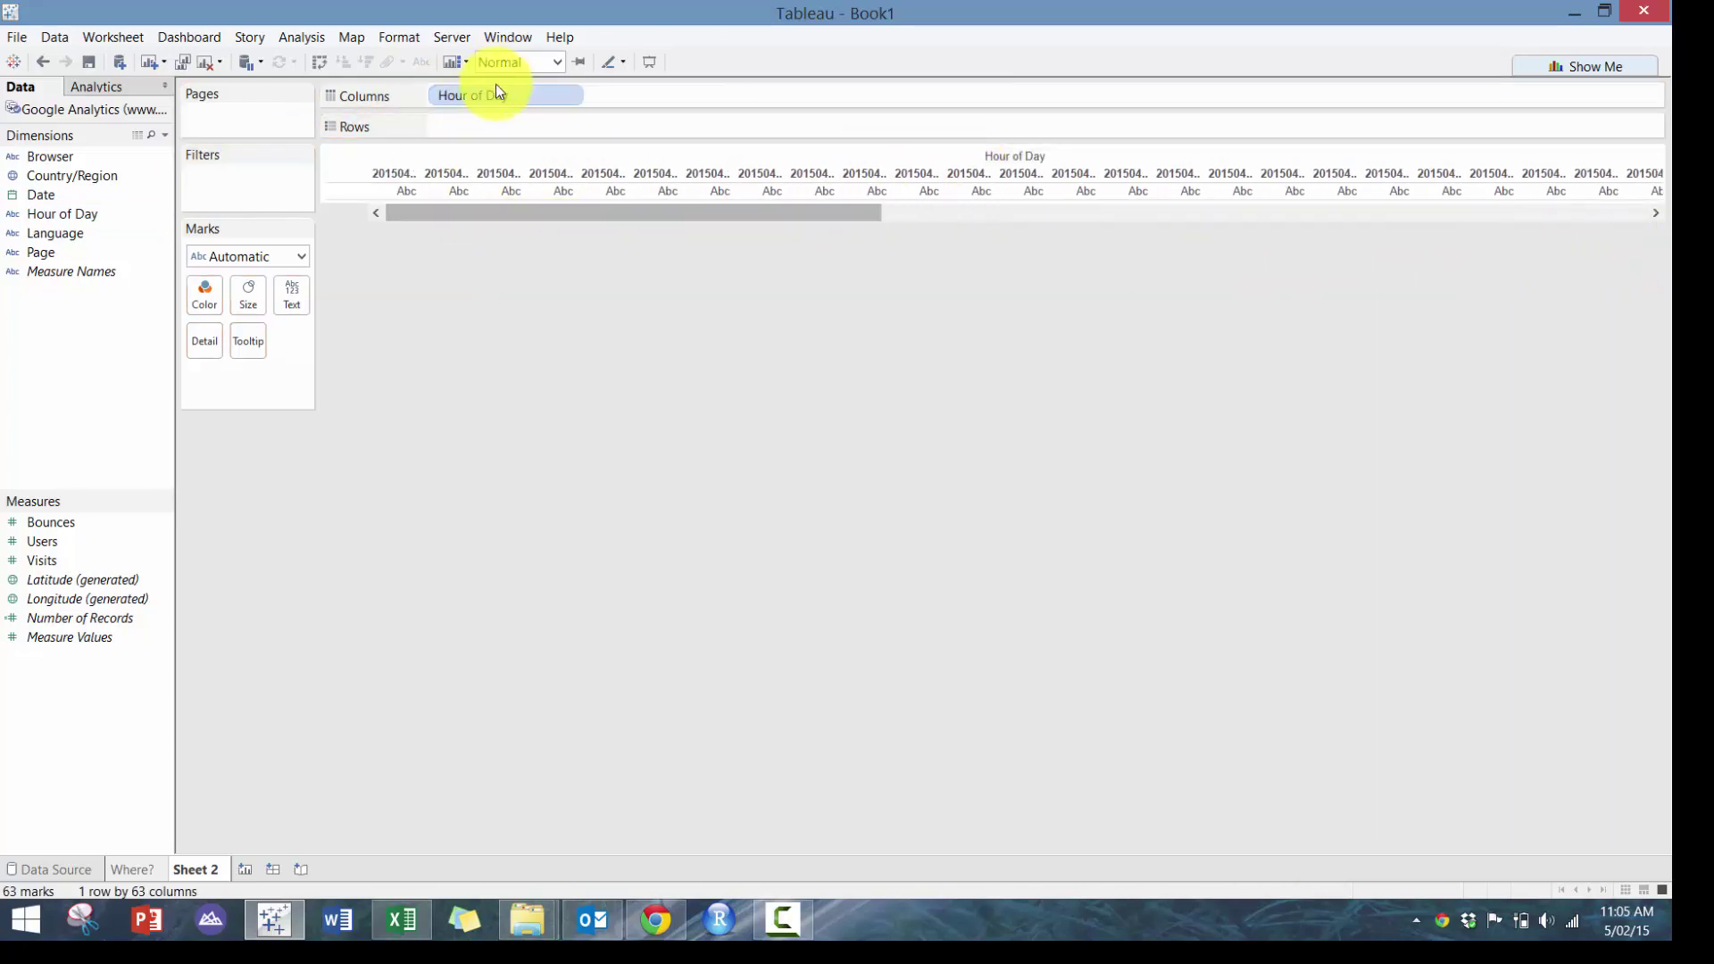
pyautogui.moveTo(497, 90); pyautogui.dragTo(85, 217)
# Create a calculated field 'Hour' defined as RIGHT([Hour of Day],2)
pyautogui.rightClick(86, 217)
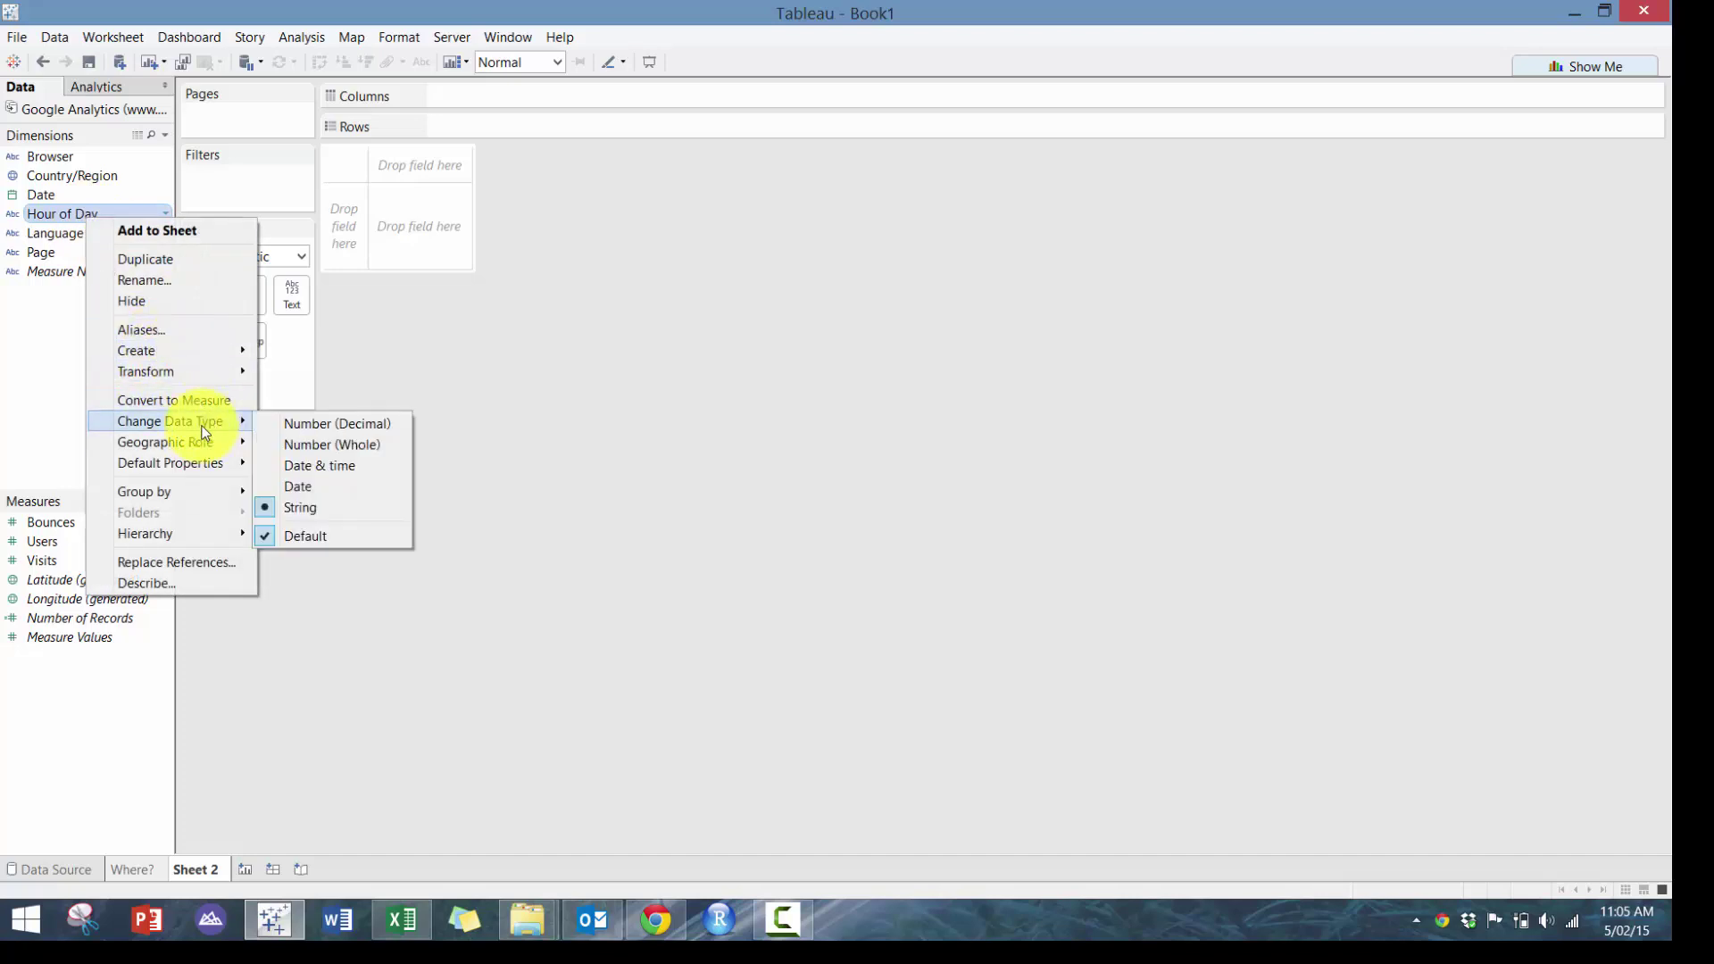
pyautogui.moveTo(224, 356)
pyautogui.click(332, 354)
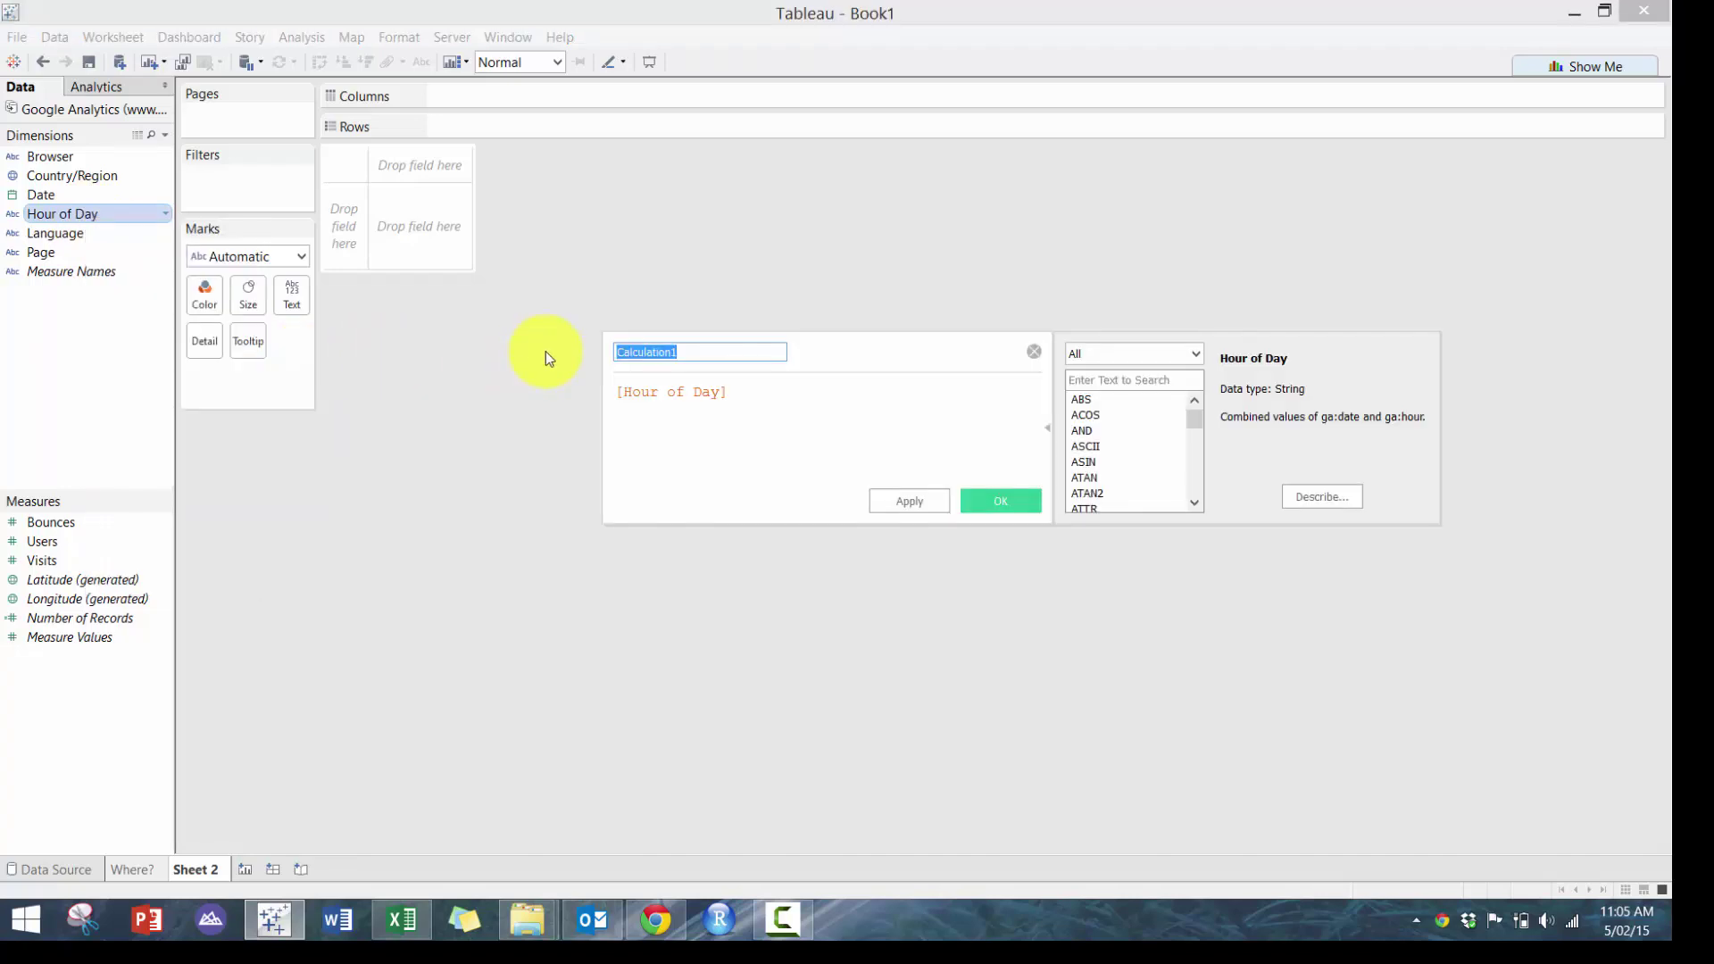
pyautogui.write('Hour')
pyautogui.press('BackSpace')
pyautogui.press('BackSpace')
pyautogui.press('BackSpace')
pyautogui.write('ou')
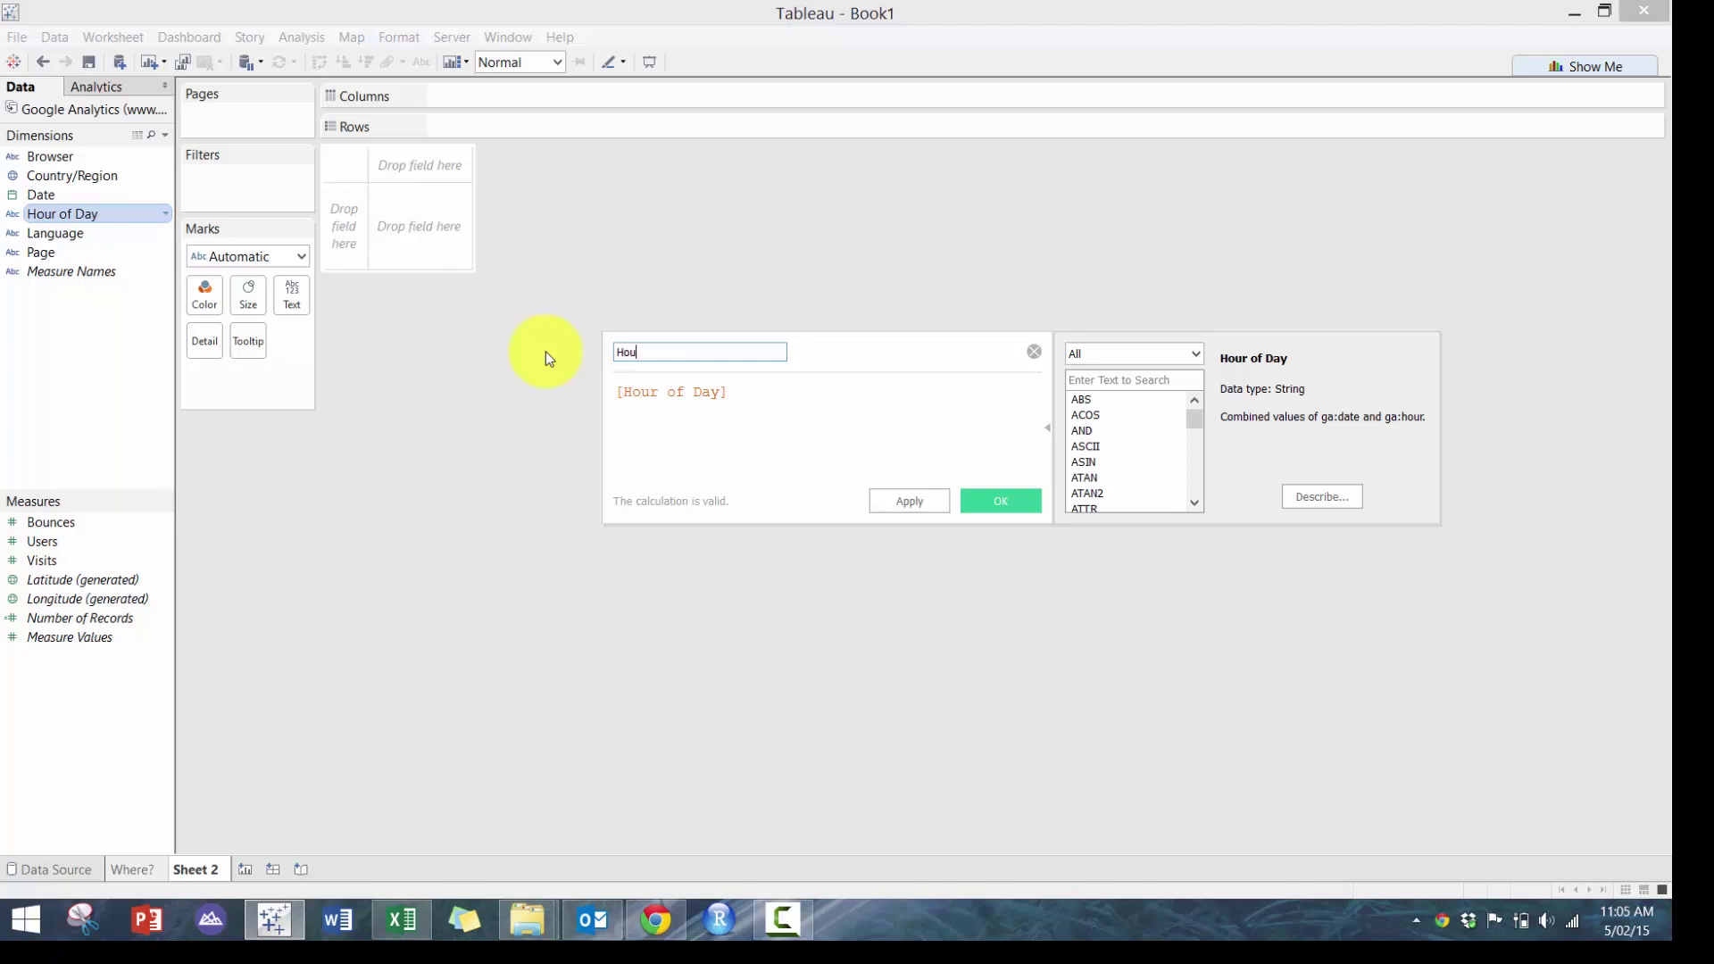
pyautogui.write('r')
pyautogui.press('Tab')
pyautogui.press('Home')
pyautogui.write('RIGHT(')
pyautogui.press('End')
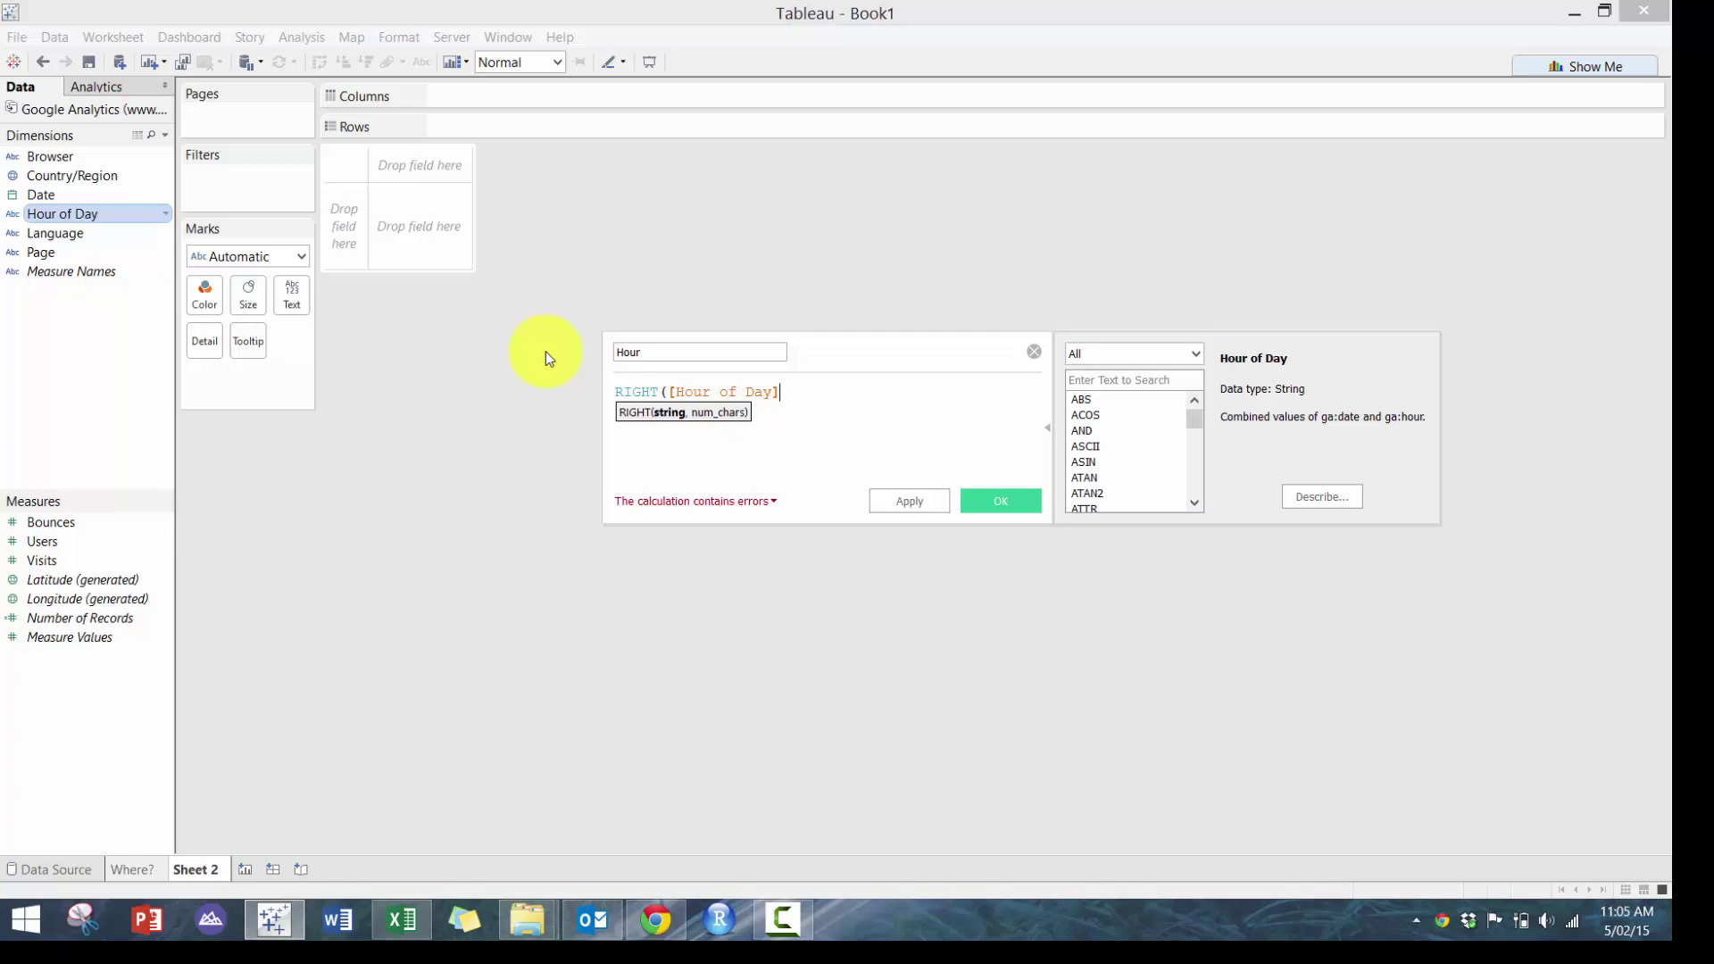
pyautogui.write(',2')
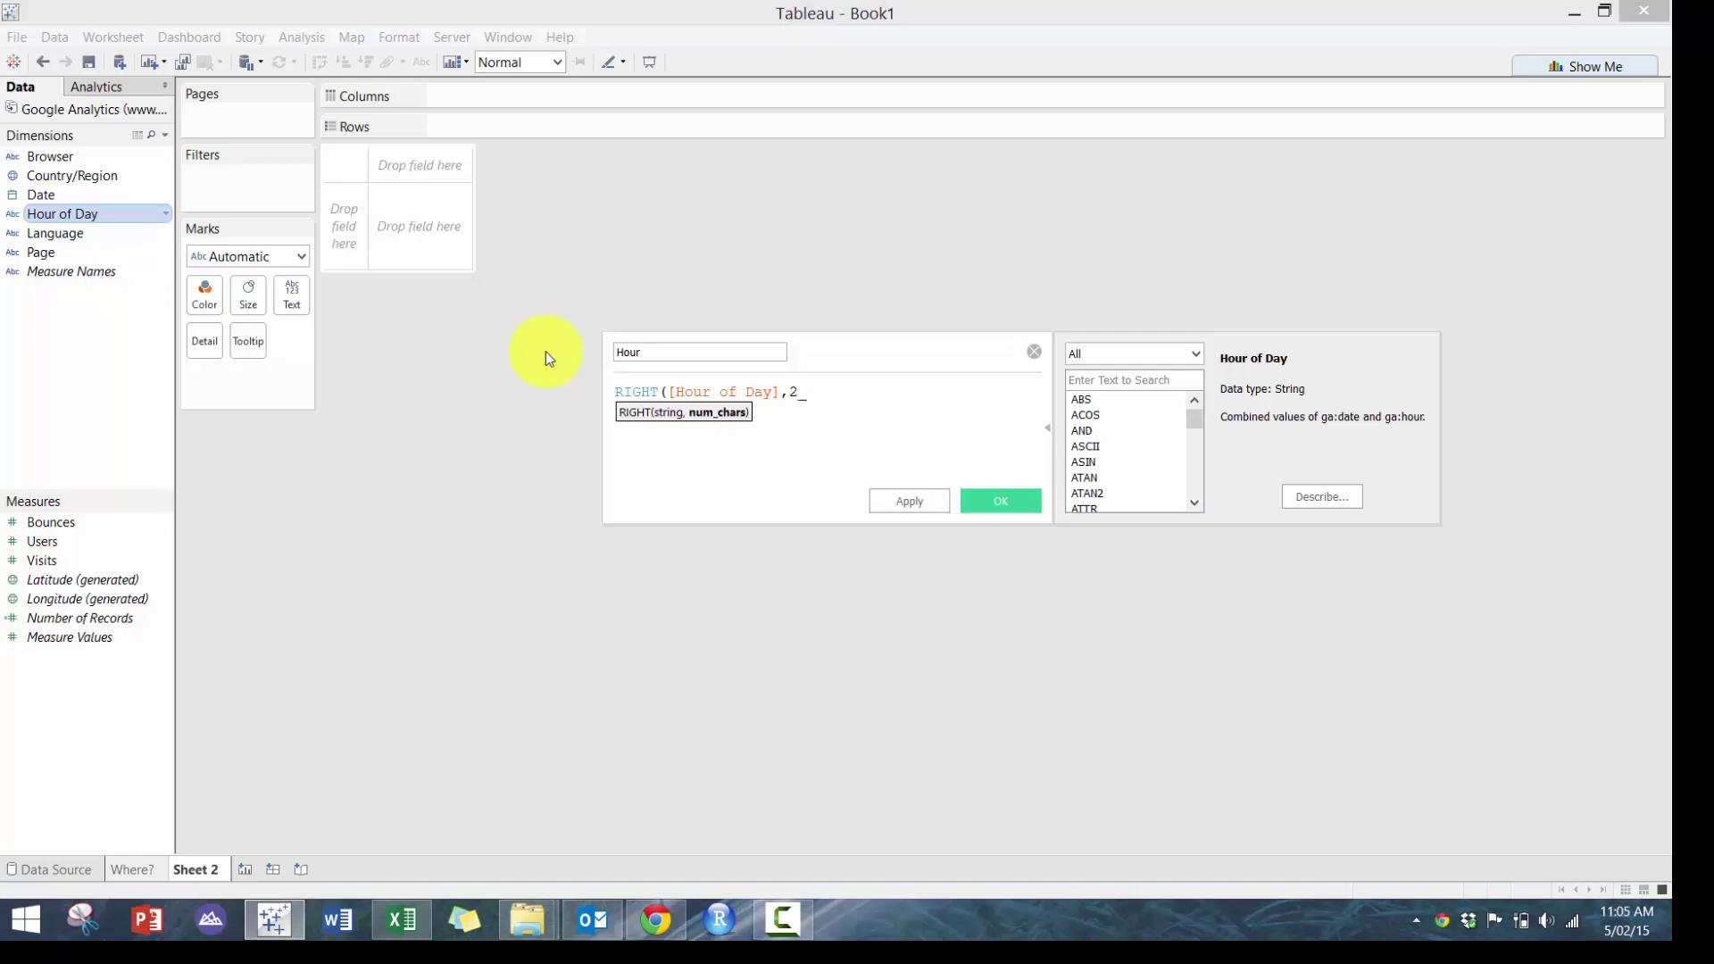
pyautogui.write(')')
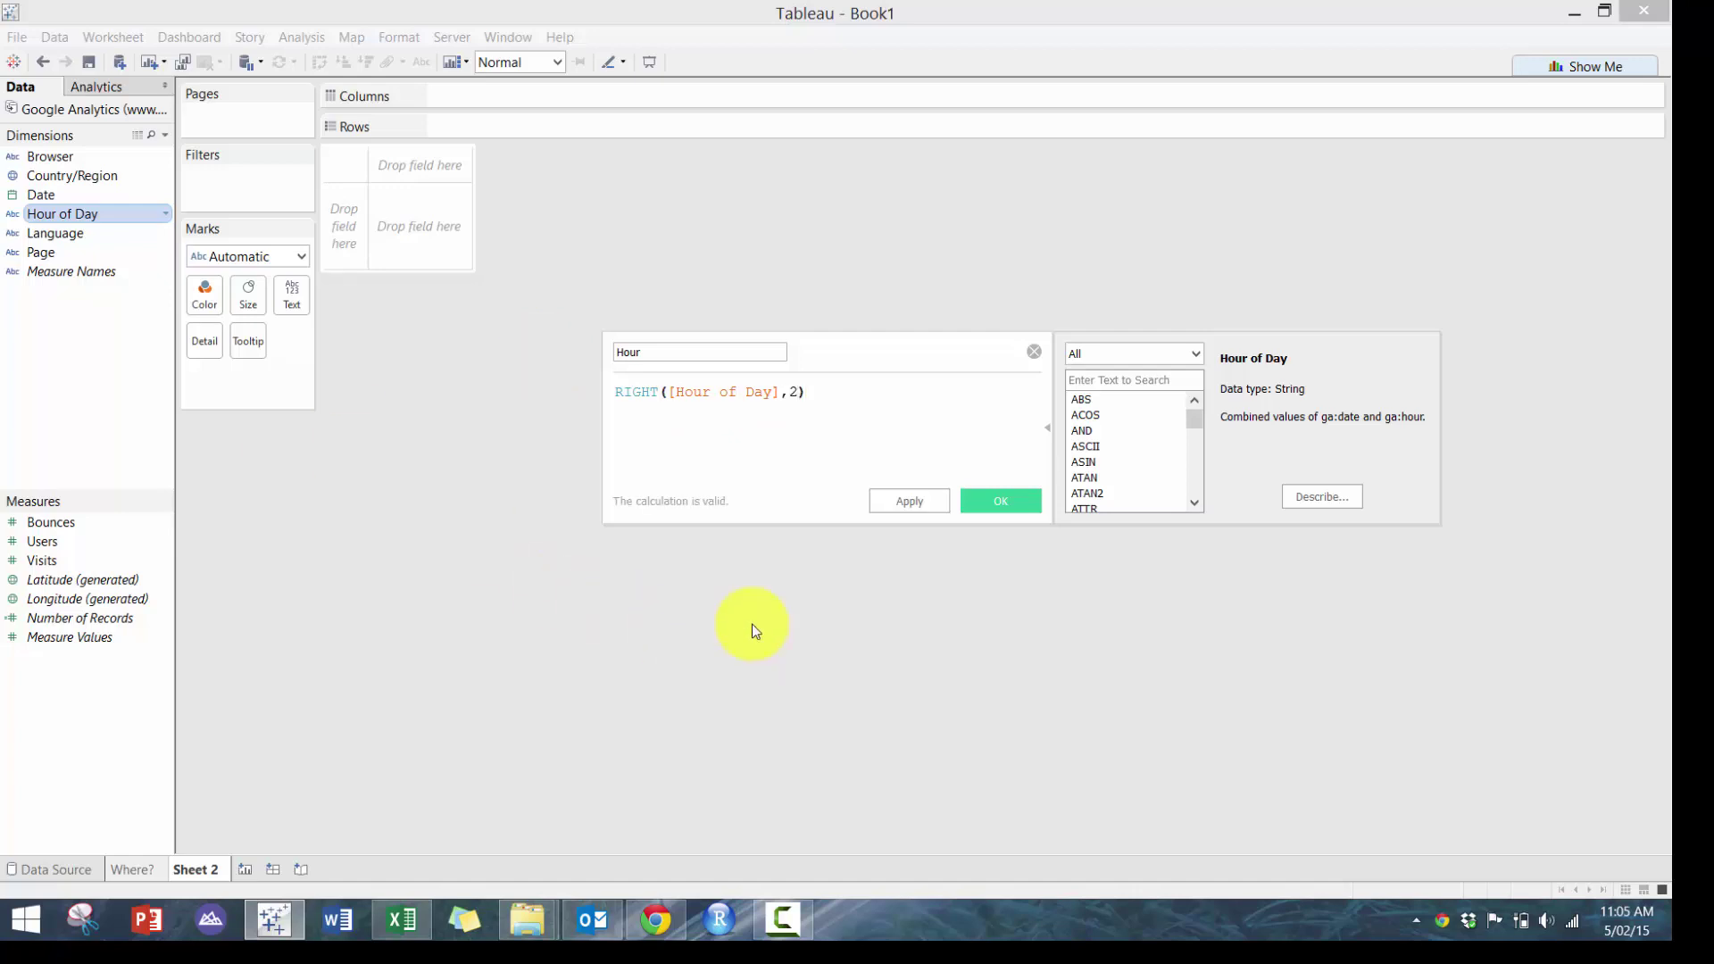
pyautogui.click(1004, 511)
# Chart SUM(Users) by Hour as bars, with Hour on Rows and Users on Columns
pyautogui.moveTo(161, 216); pyautogui.dragTo(513, 134)
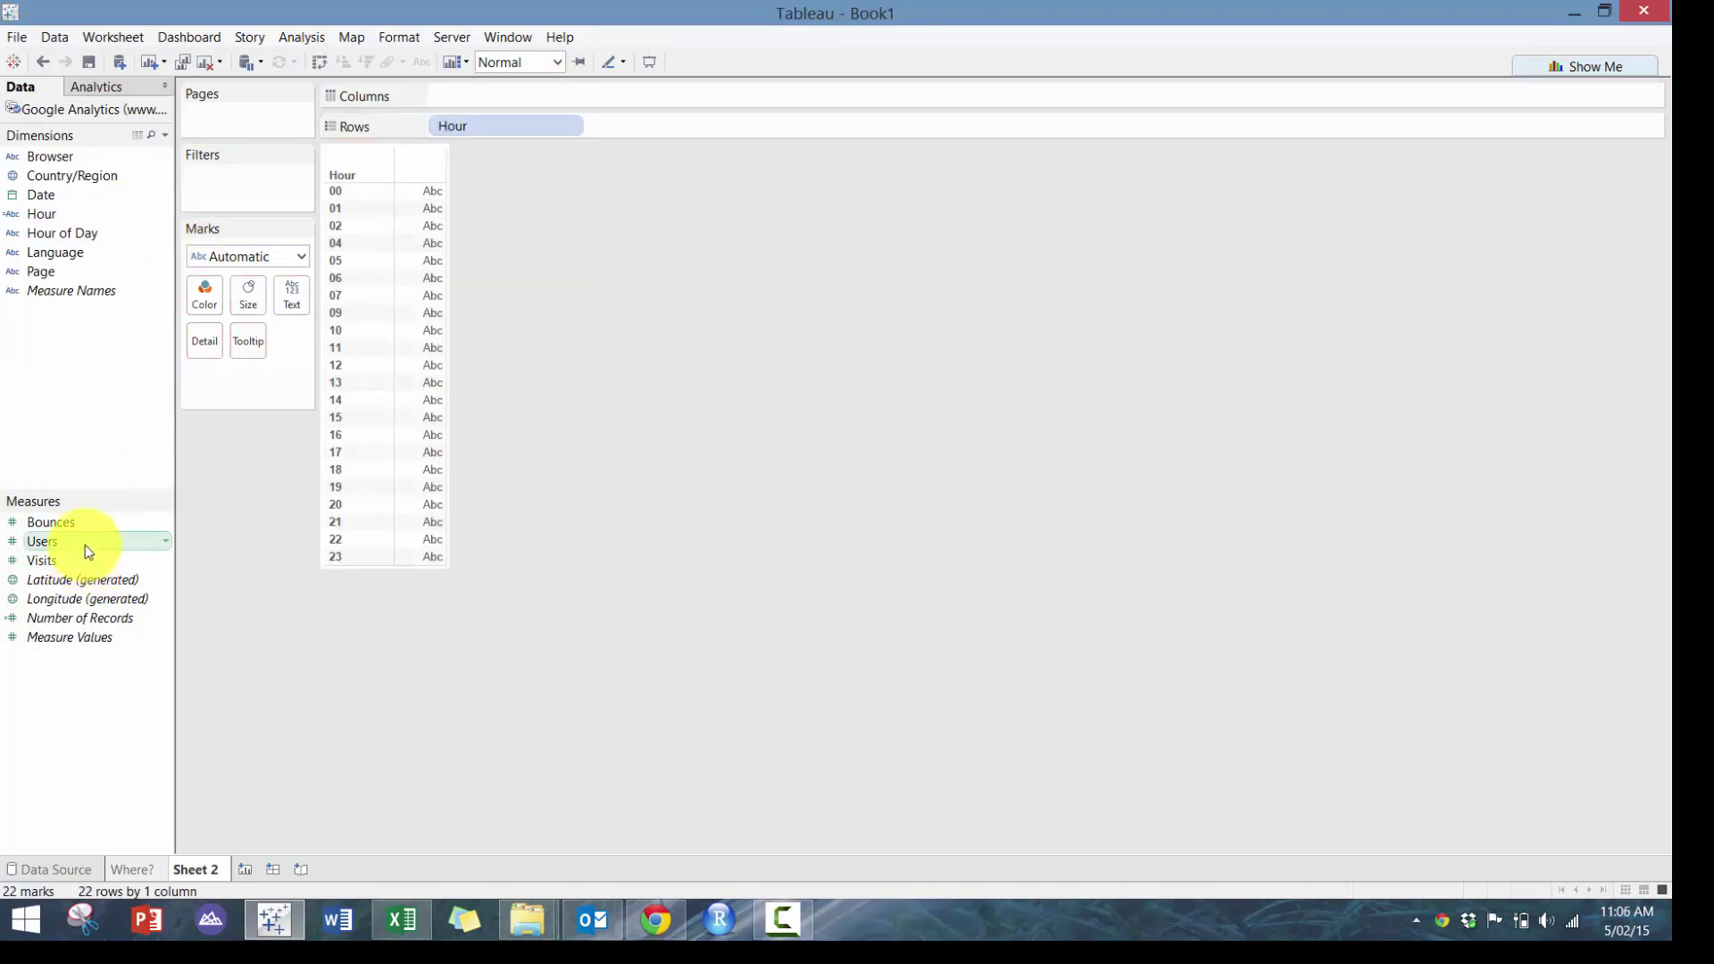
pyautogui.moveTo(82, 543); pyautogui.dragTo(555, 98)
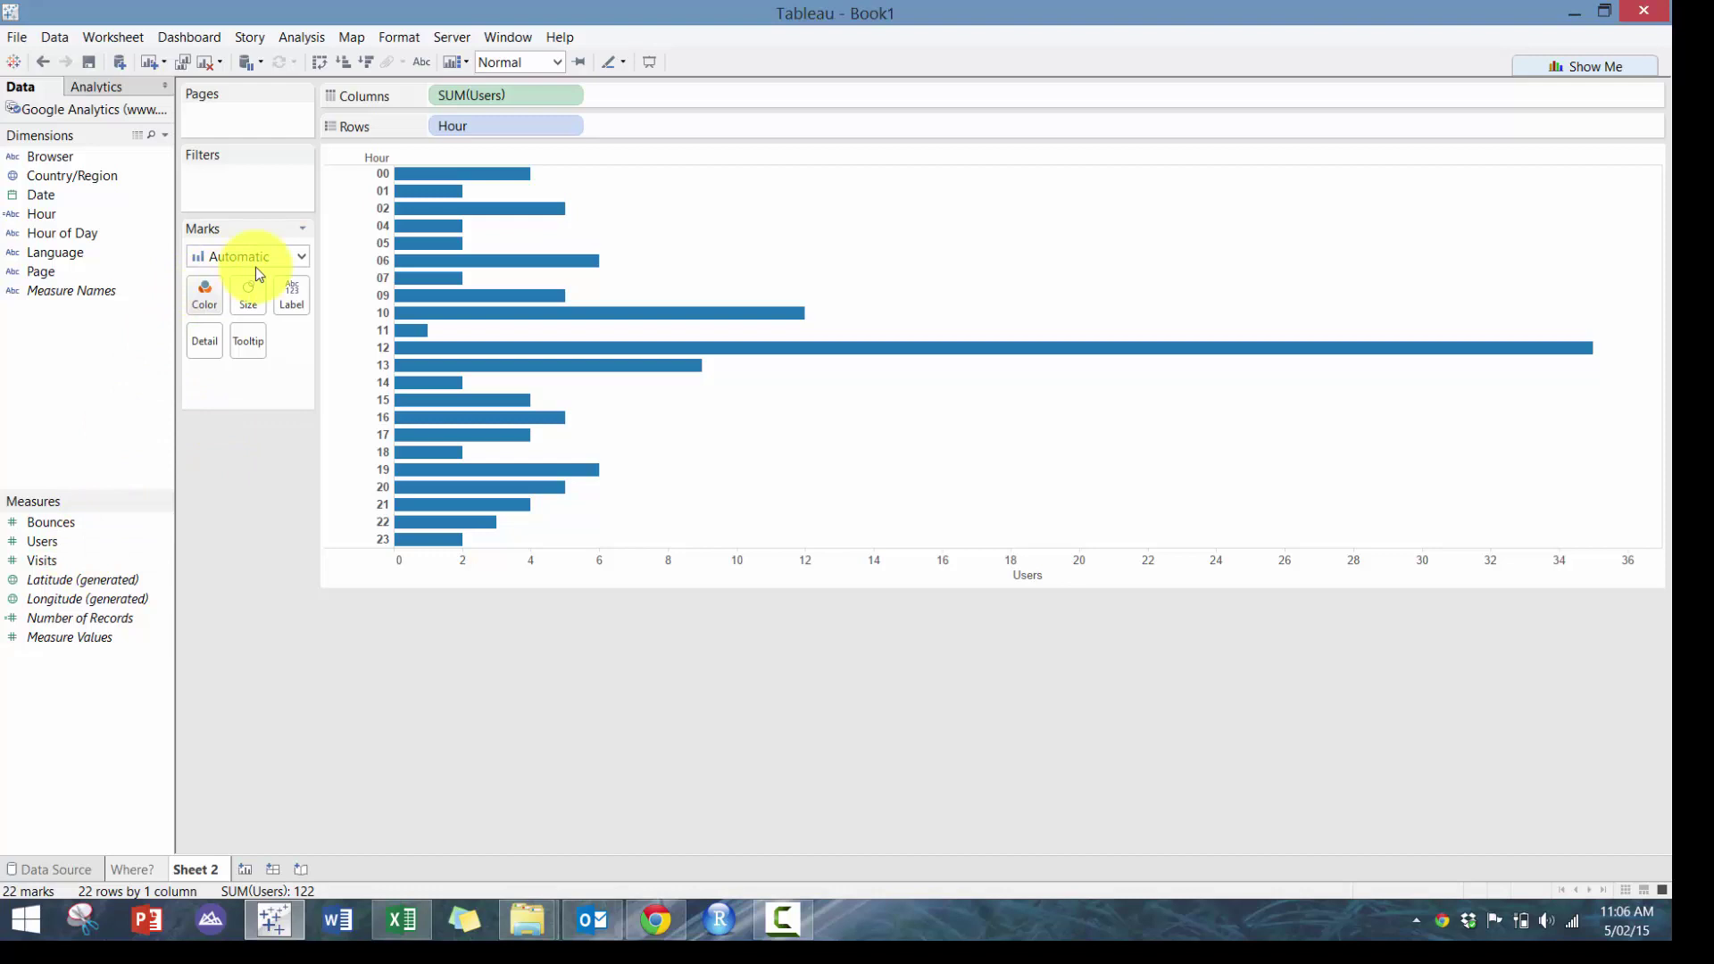
pyautogui.click(204, 294)
pyautogui.click(204, 295)
# Give the bars a dark outline, label them with user counts, and shade them by Users
pyautogui.click(204, 293)
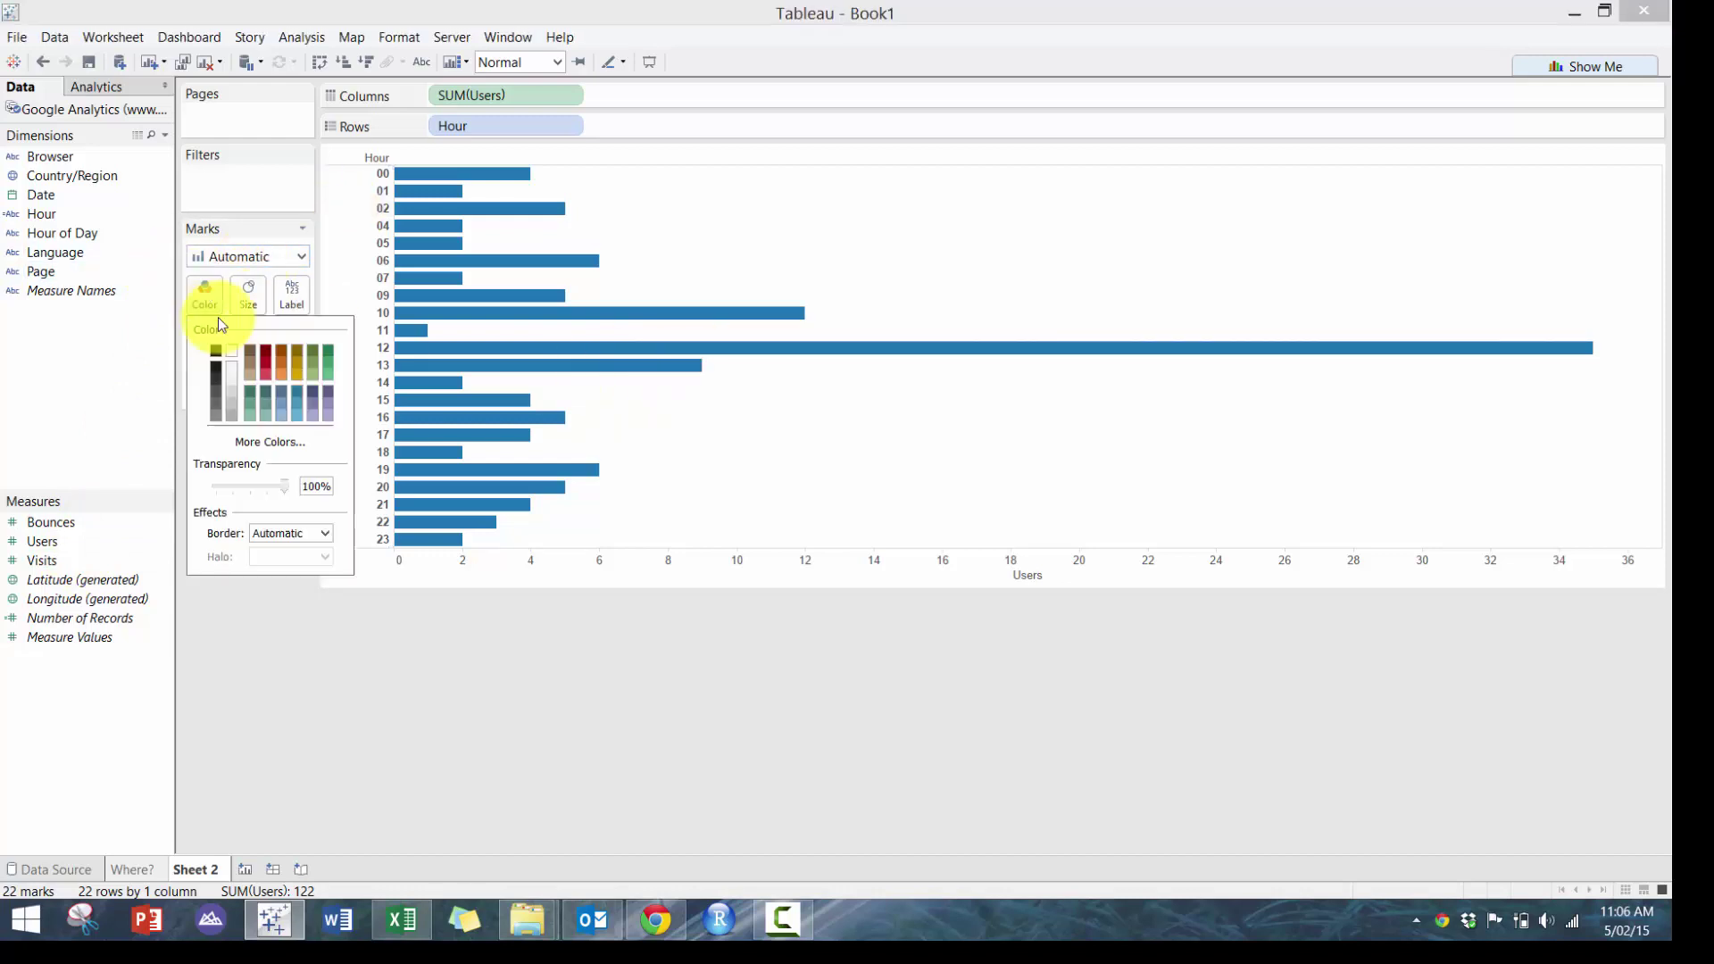
pyautogui.click(276, 527)
pyautogui.click(258, 607)
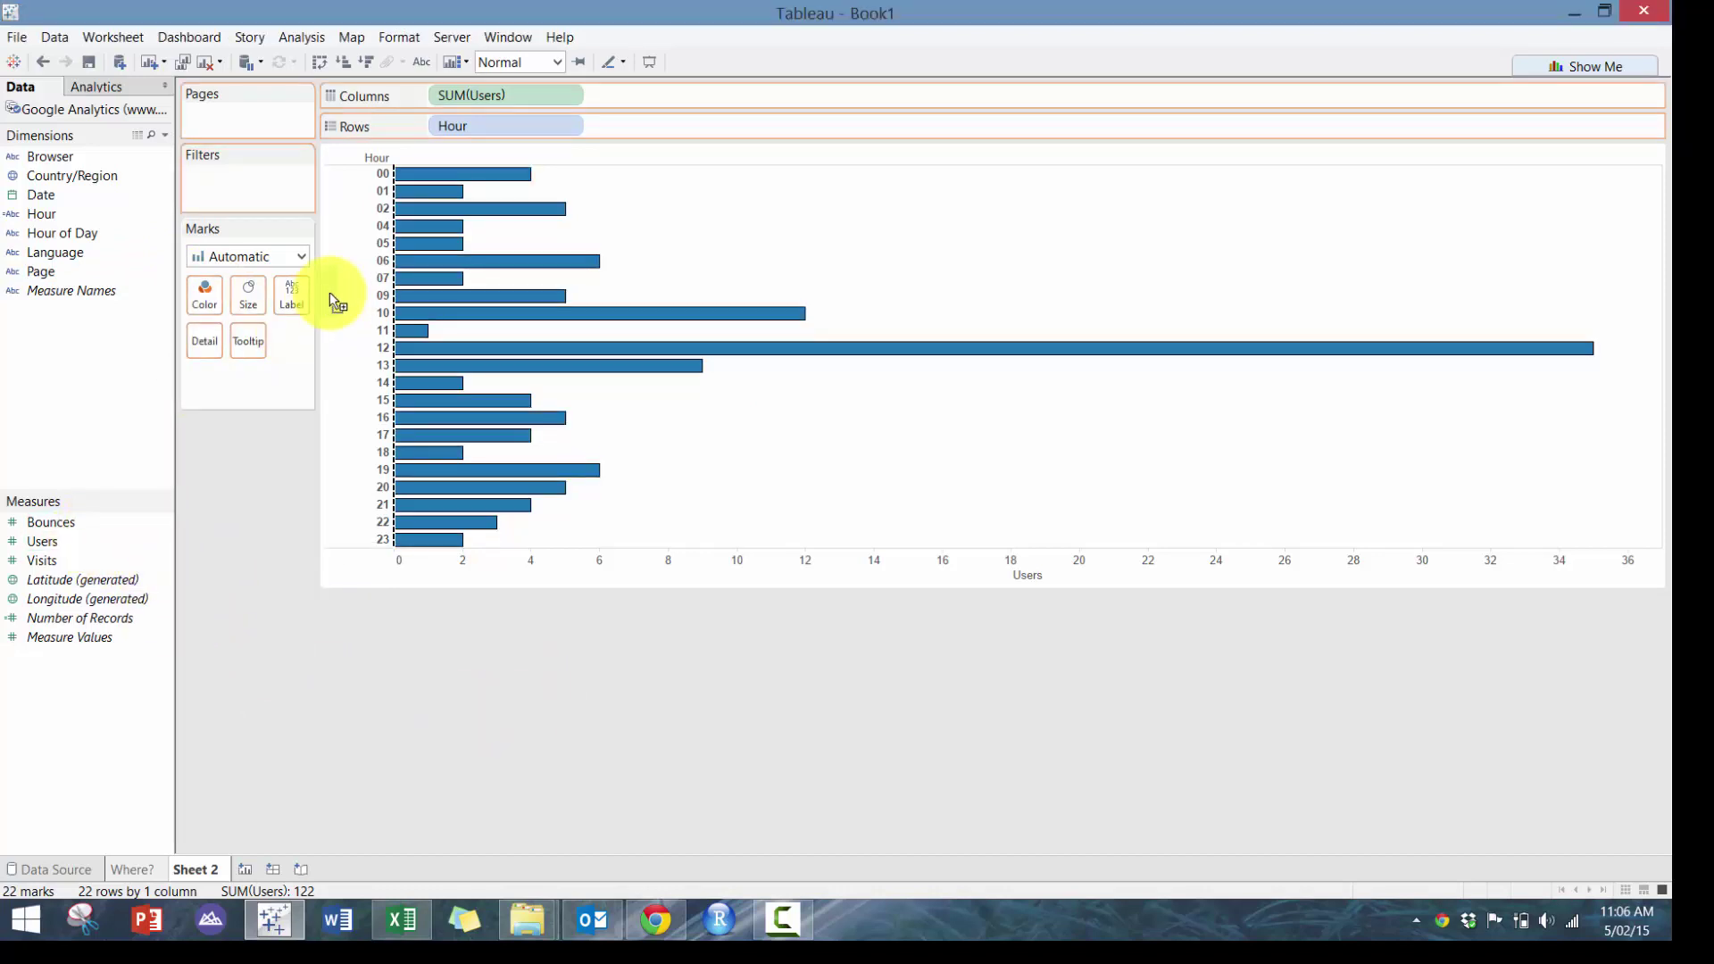
pyautogui.moveTo(301, 312); pyautogui.dragTo(294, 321)
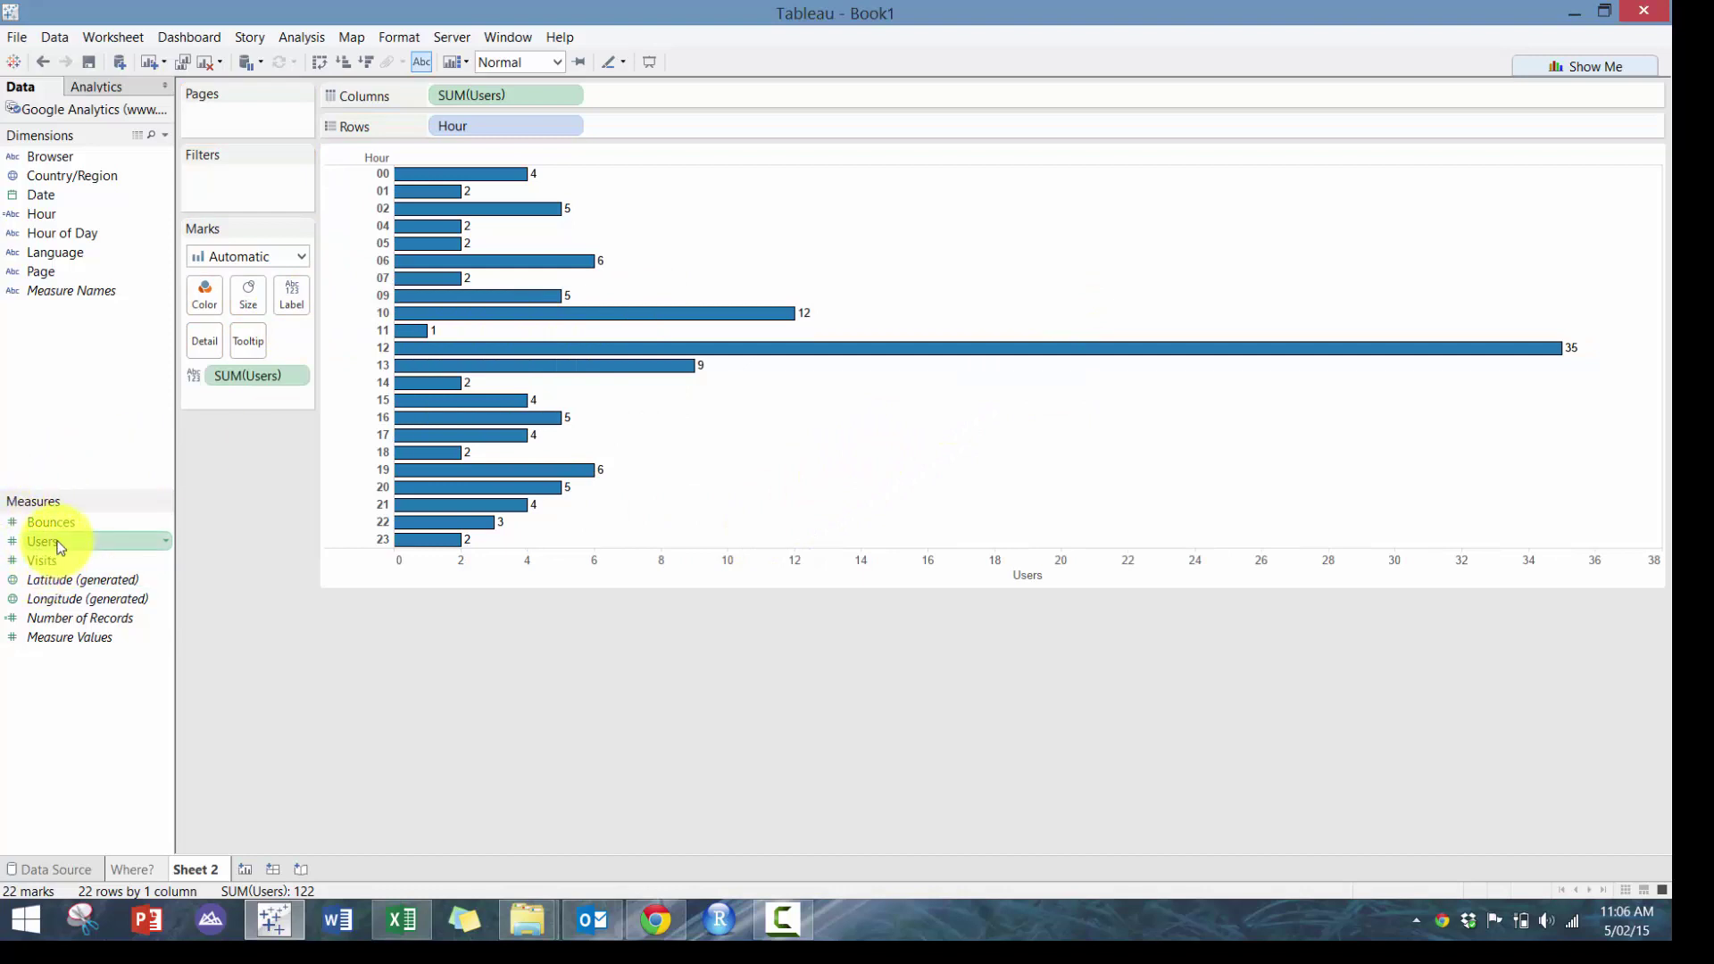
pyautogui.moveTo(59, 547); pyautogui.dragTo(198, 305)
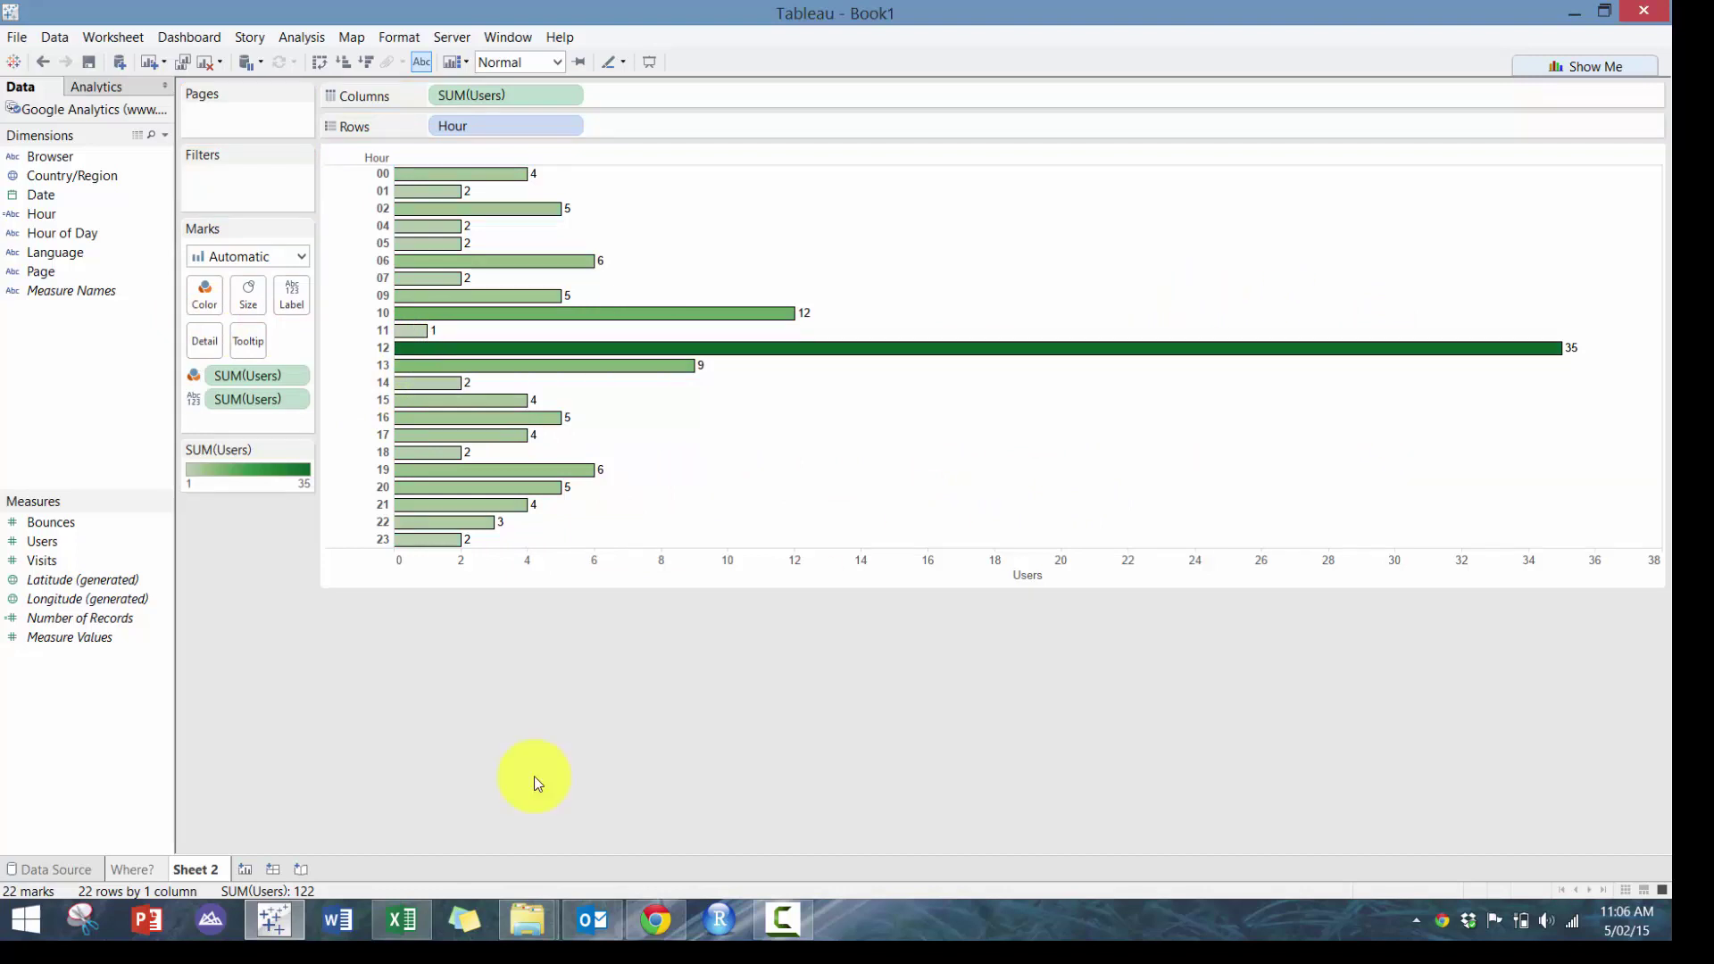
# Add a new sheet, rename Sheet 2 to 'When?' and the new sheet to 'What?'
pyautogui.click(244, 868)
pyautogui.doubleClick(179, 860)
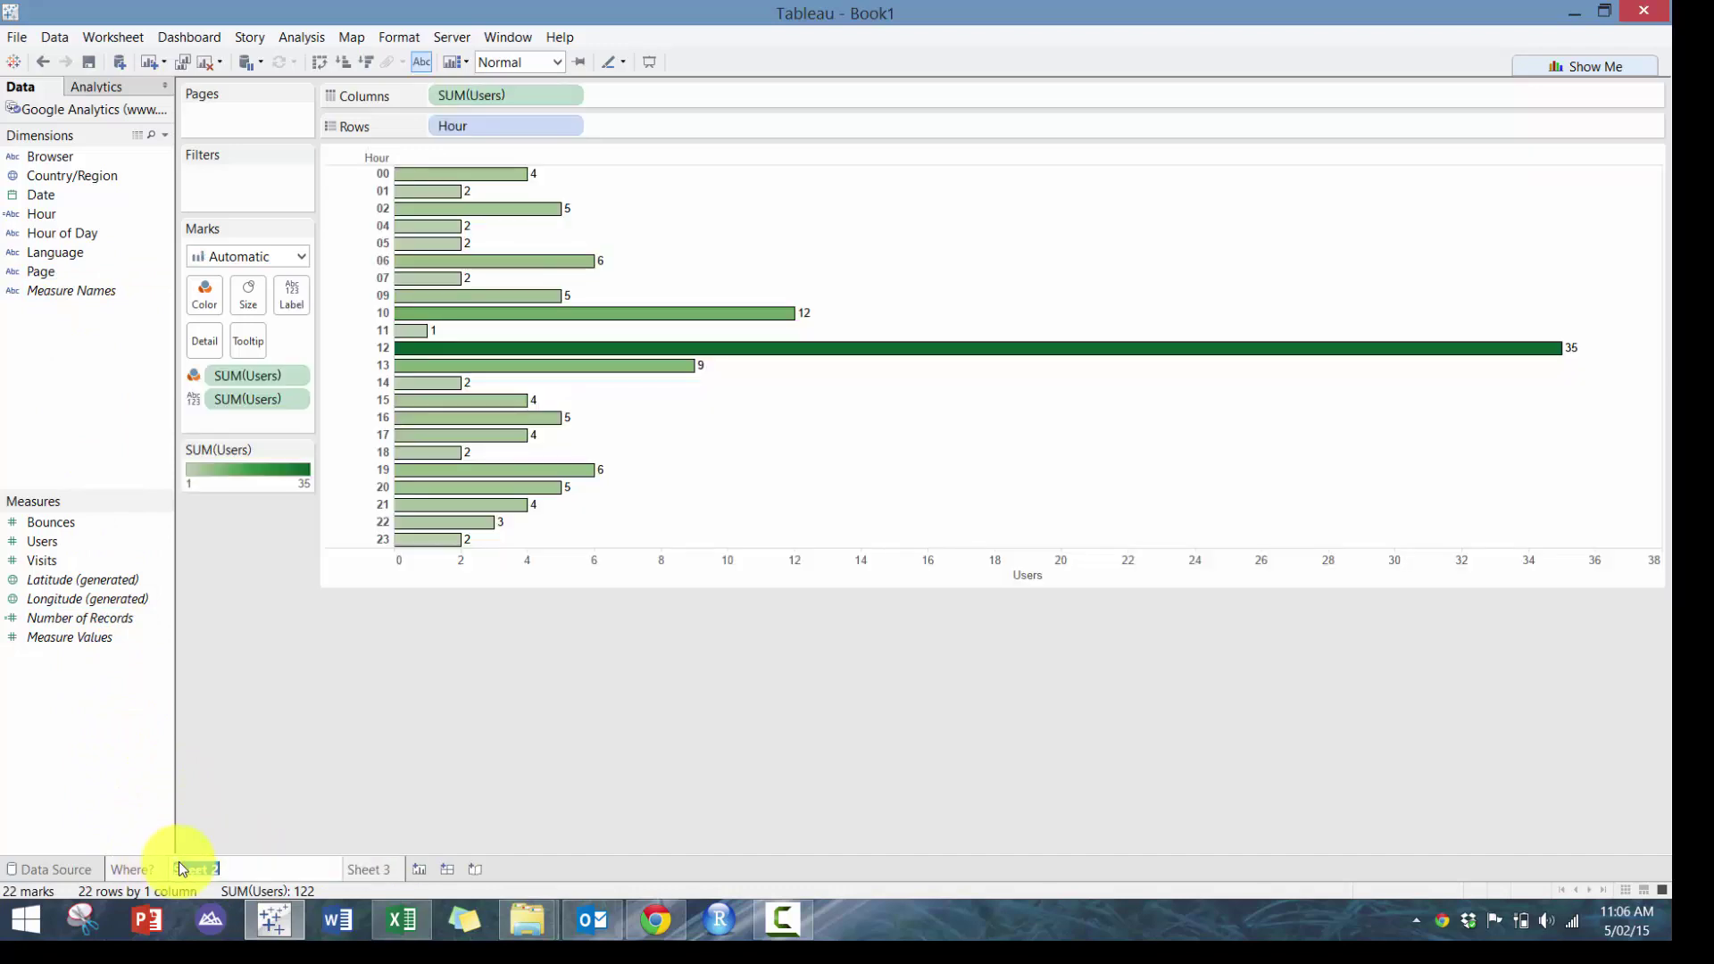
pyautogui.write('Wh')
pyautogui.press('Return')
pyautogui.click(259, 869)
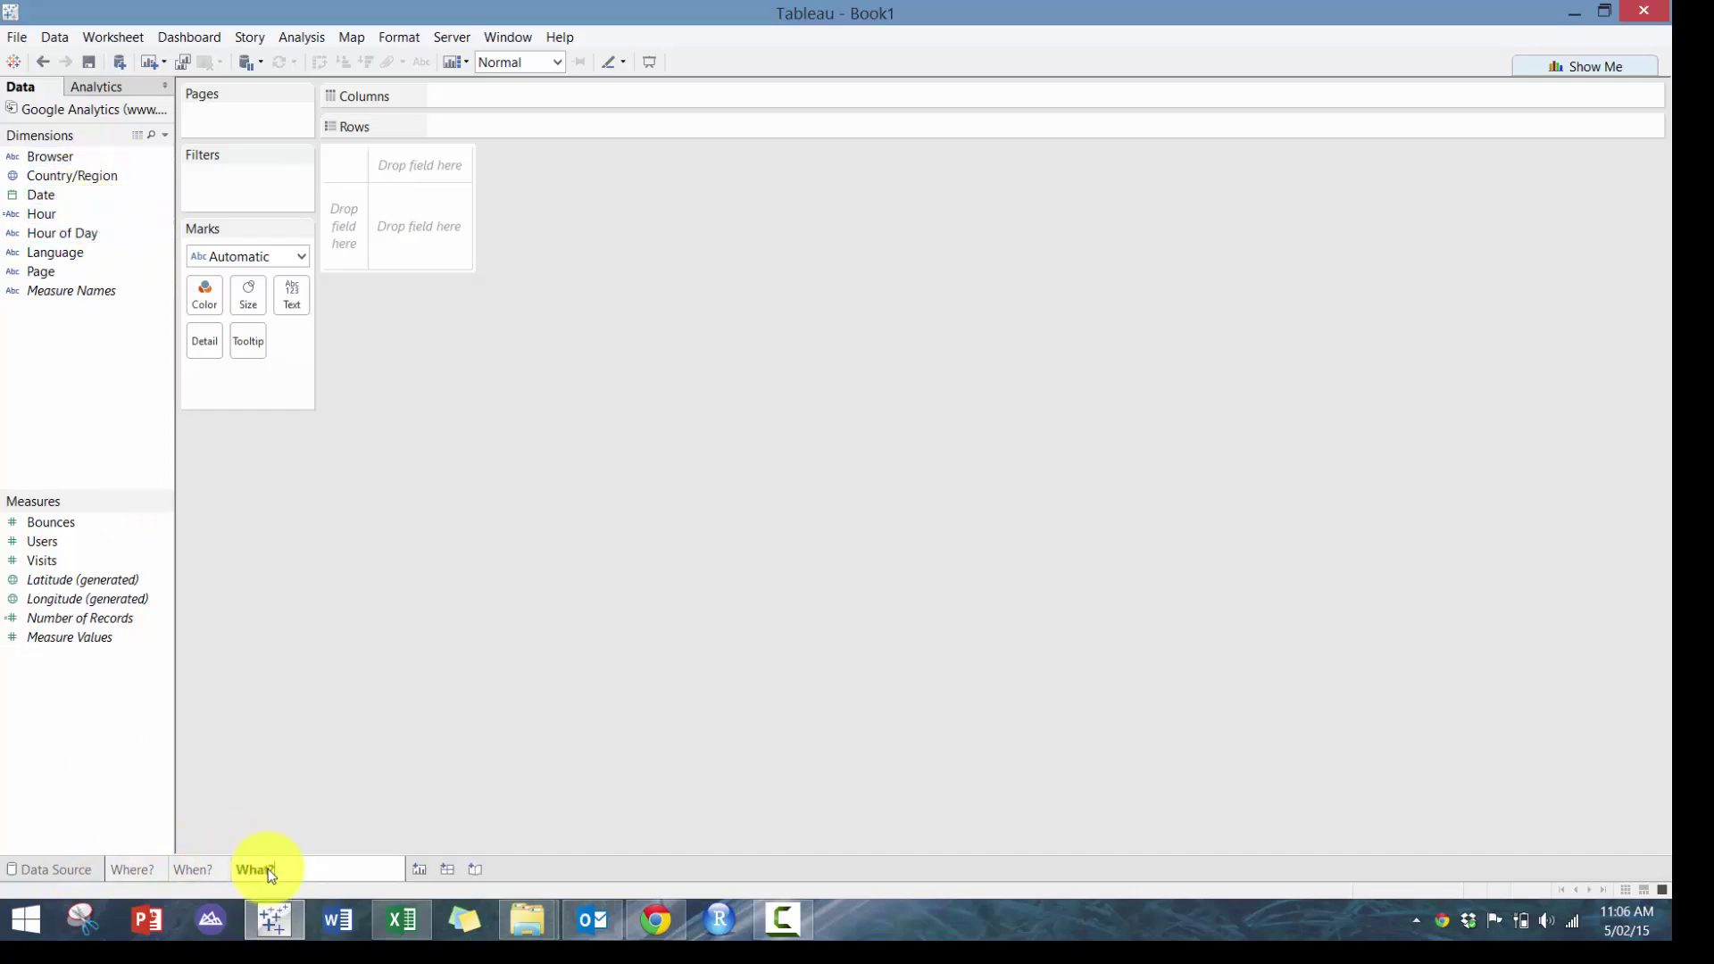
pyautogui.press('Return')
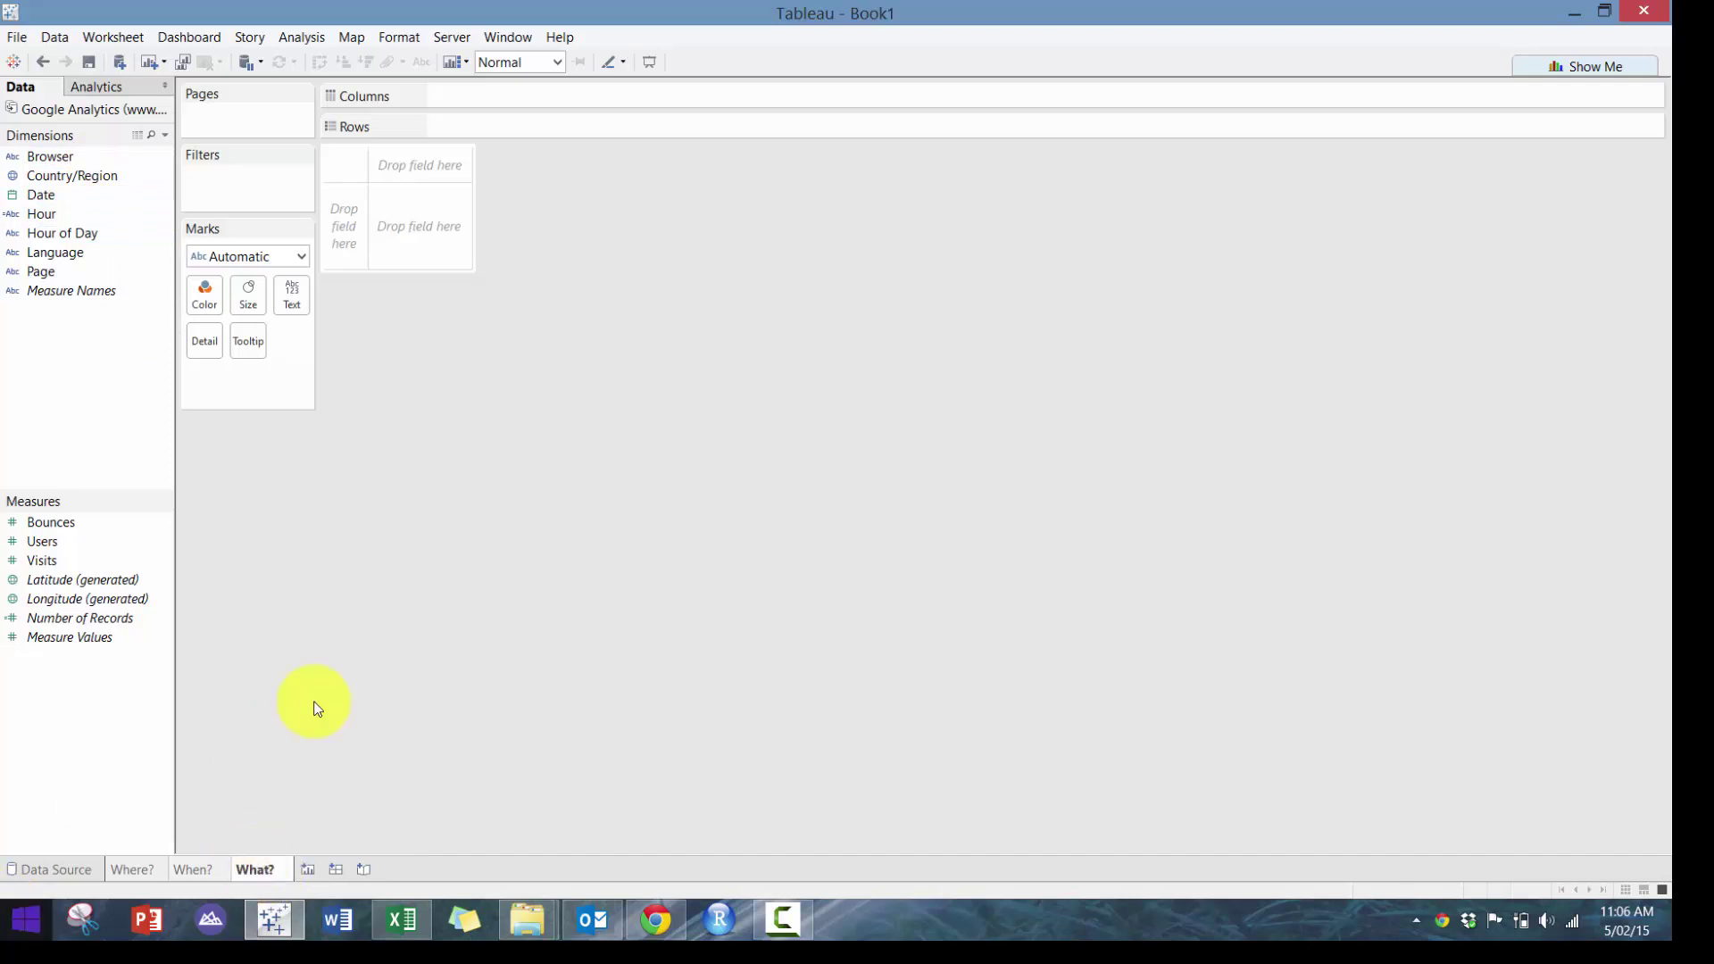
# Plot SUM(Visits) per Page and convert it to a treemap with Show Me
pyautogui.moveTo(111, 276); pyautogui.dragTo(524, 125)
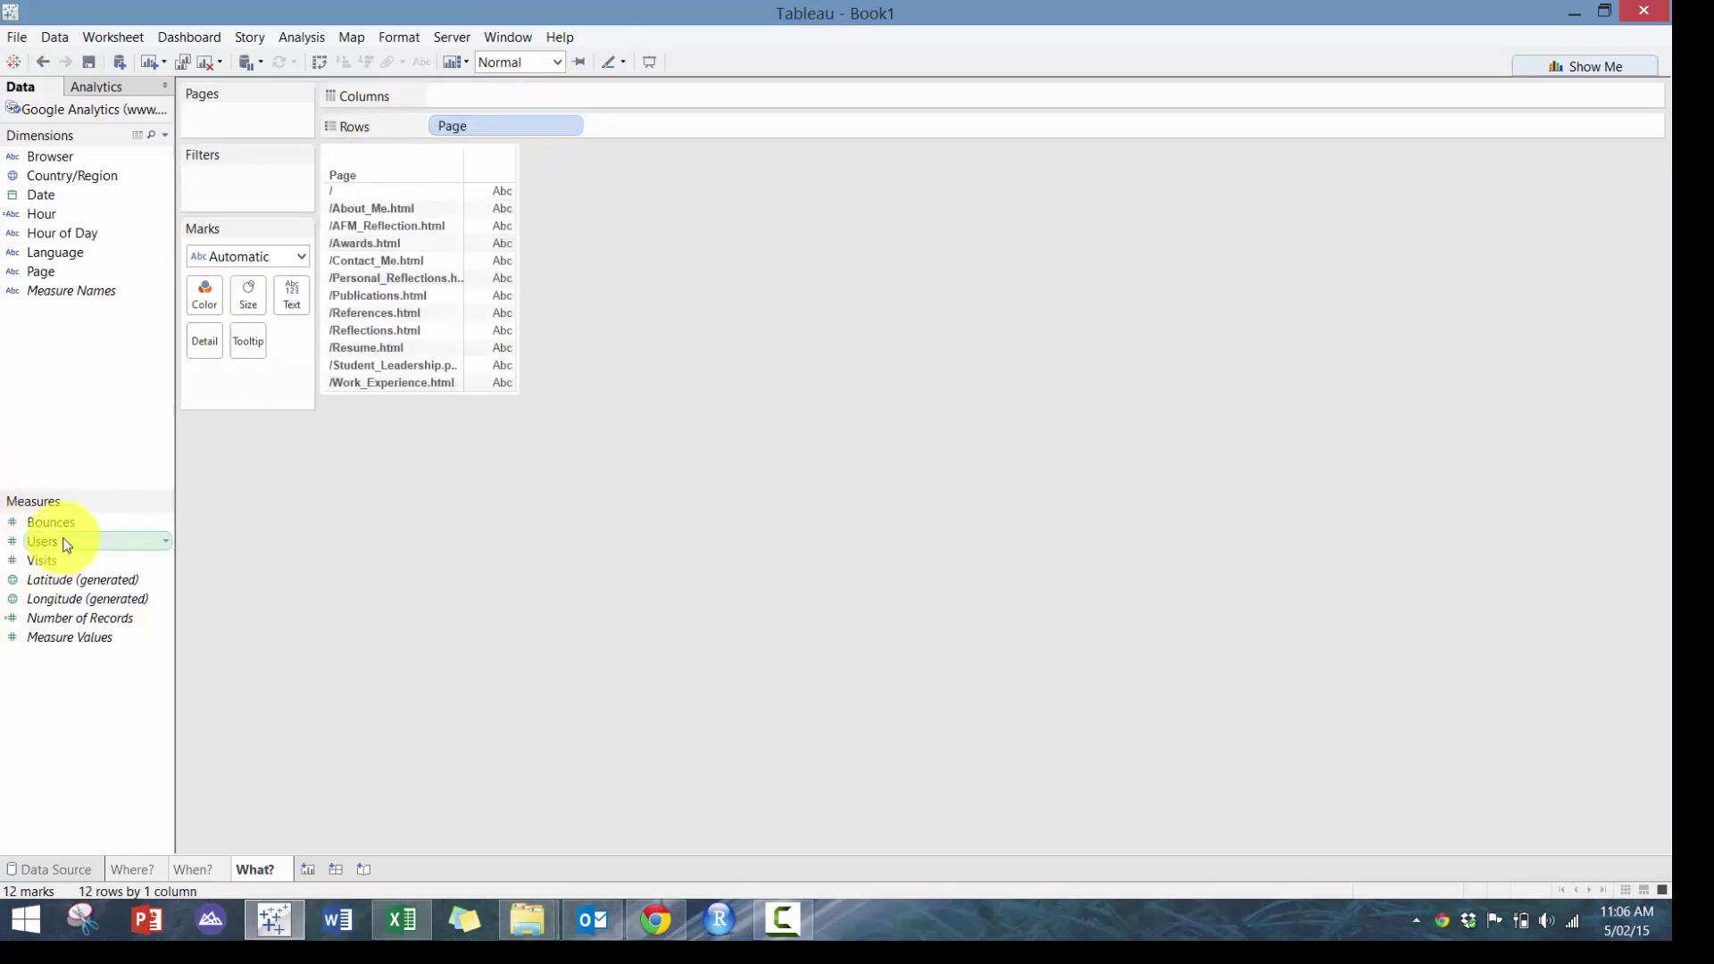
pyautogui.moveTo(355, 311); pyautogui.dragTo(549, 115)
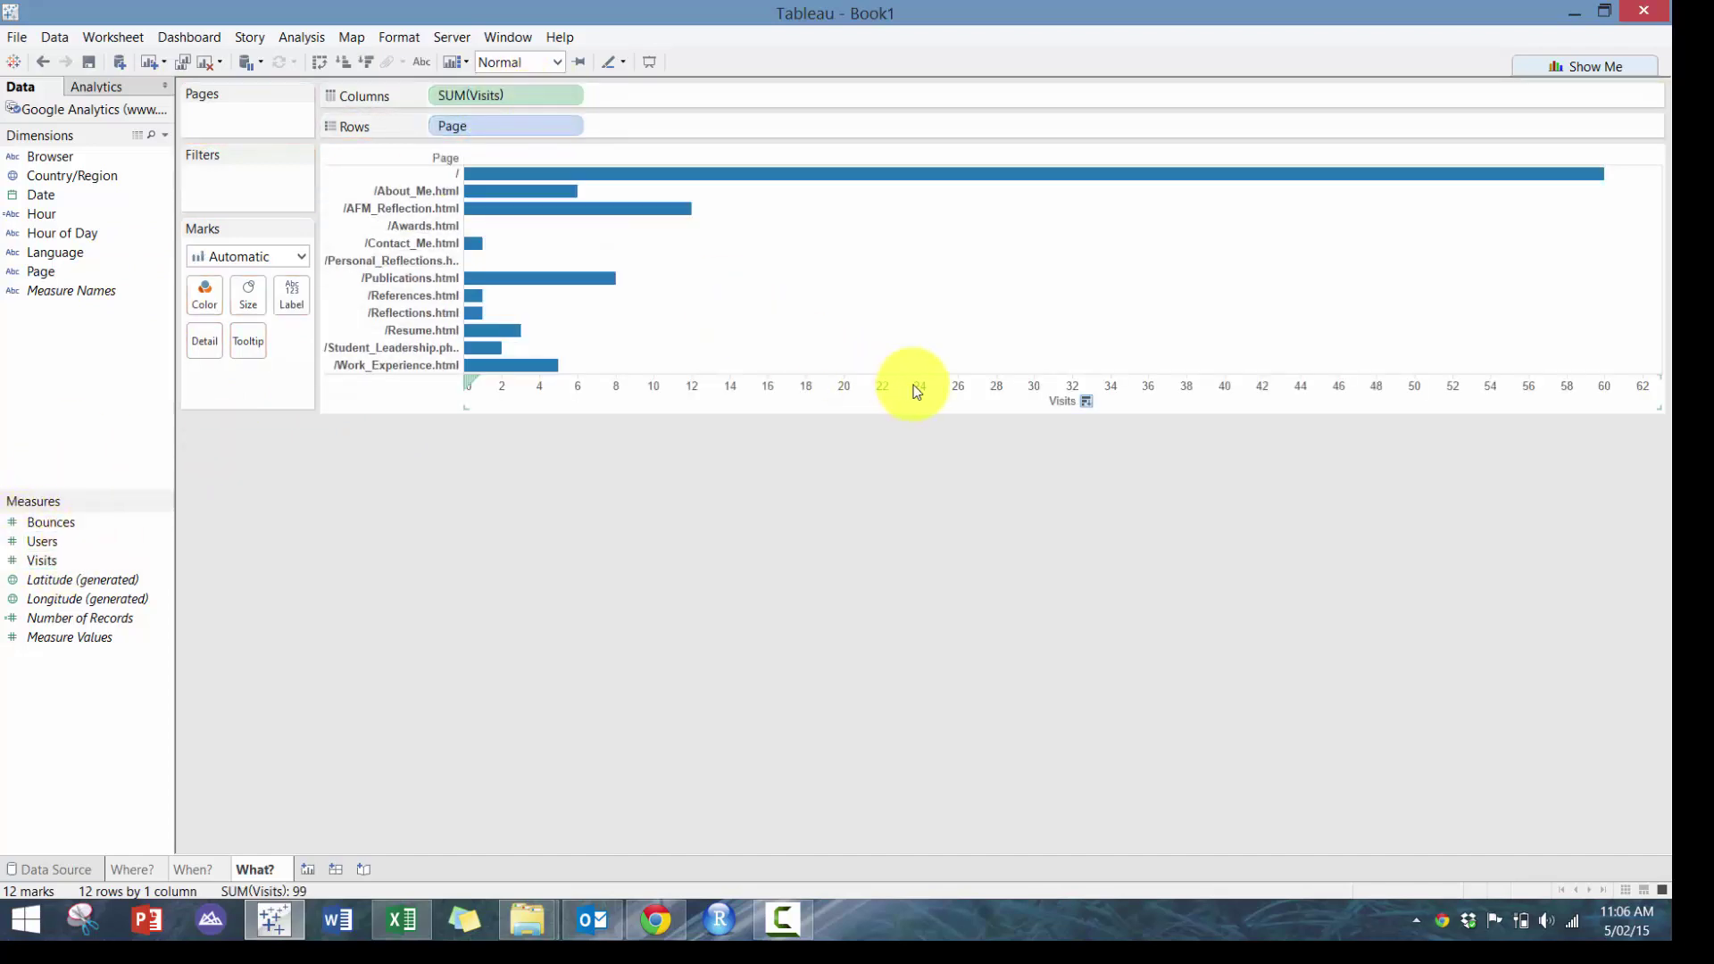
pyautogui.click(1569, 66)
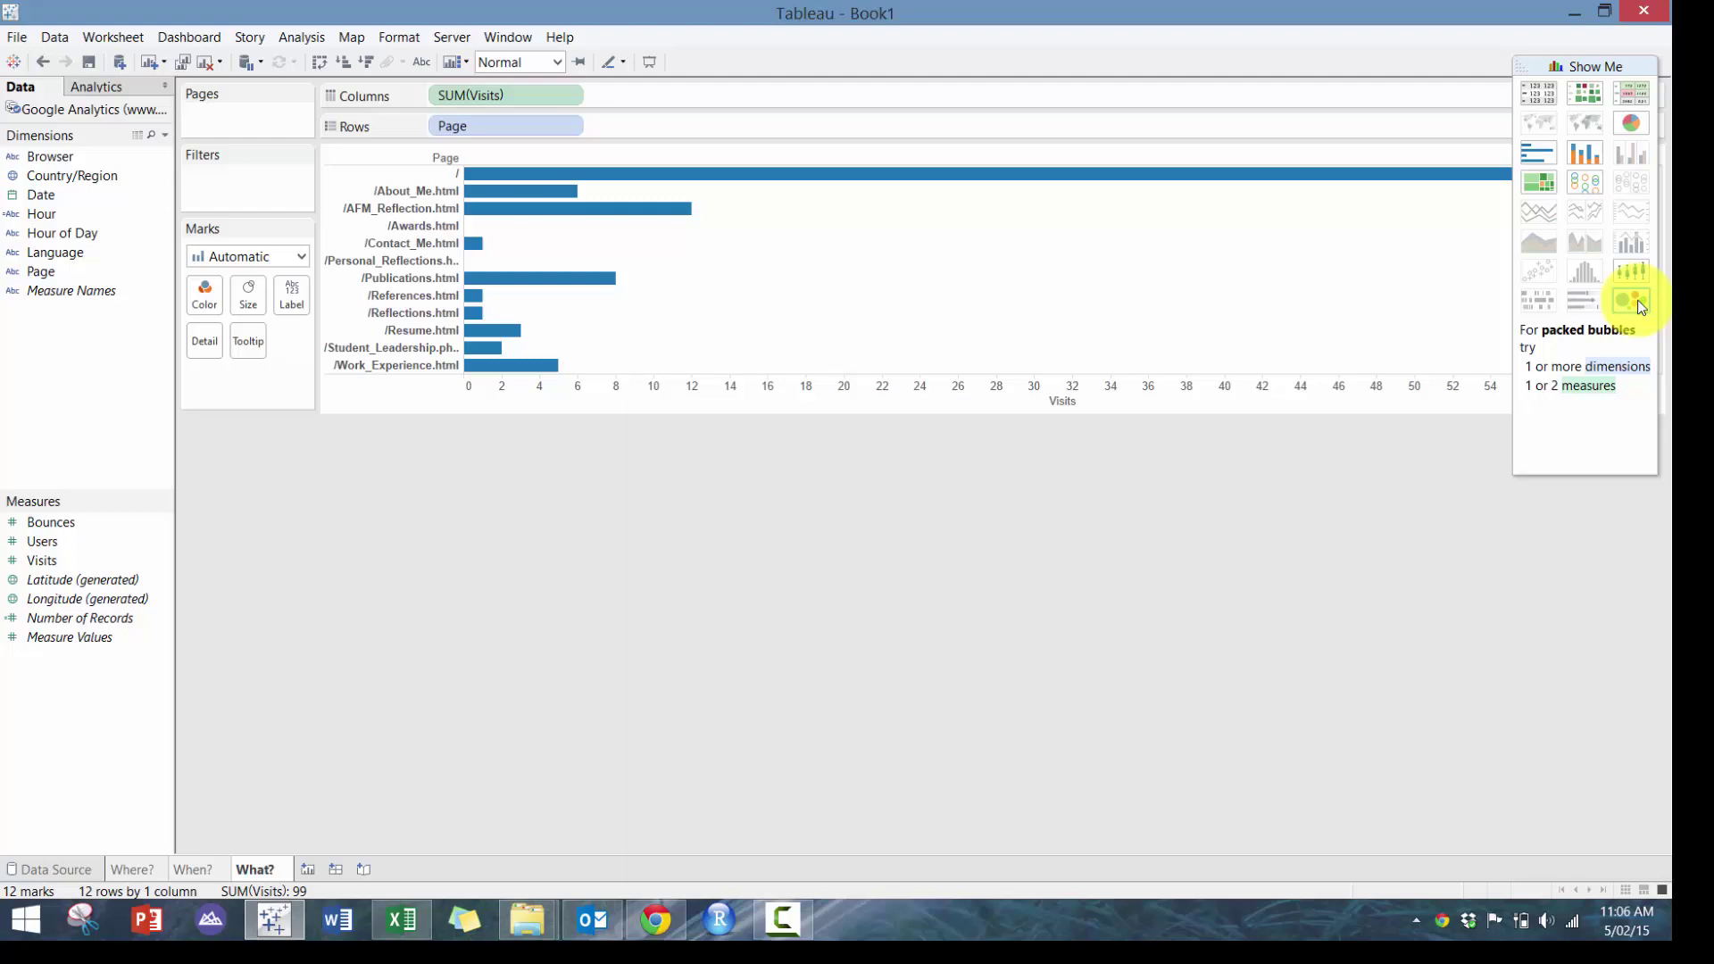
pyautogui.click(1555, 188)
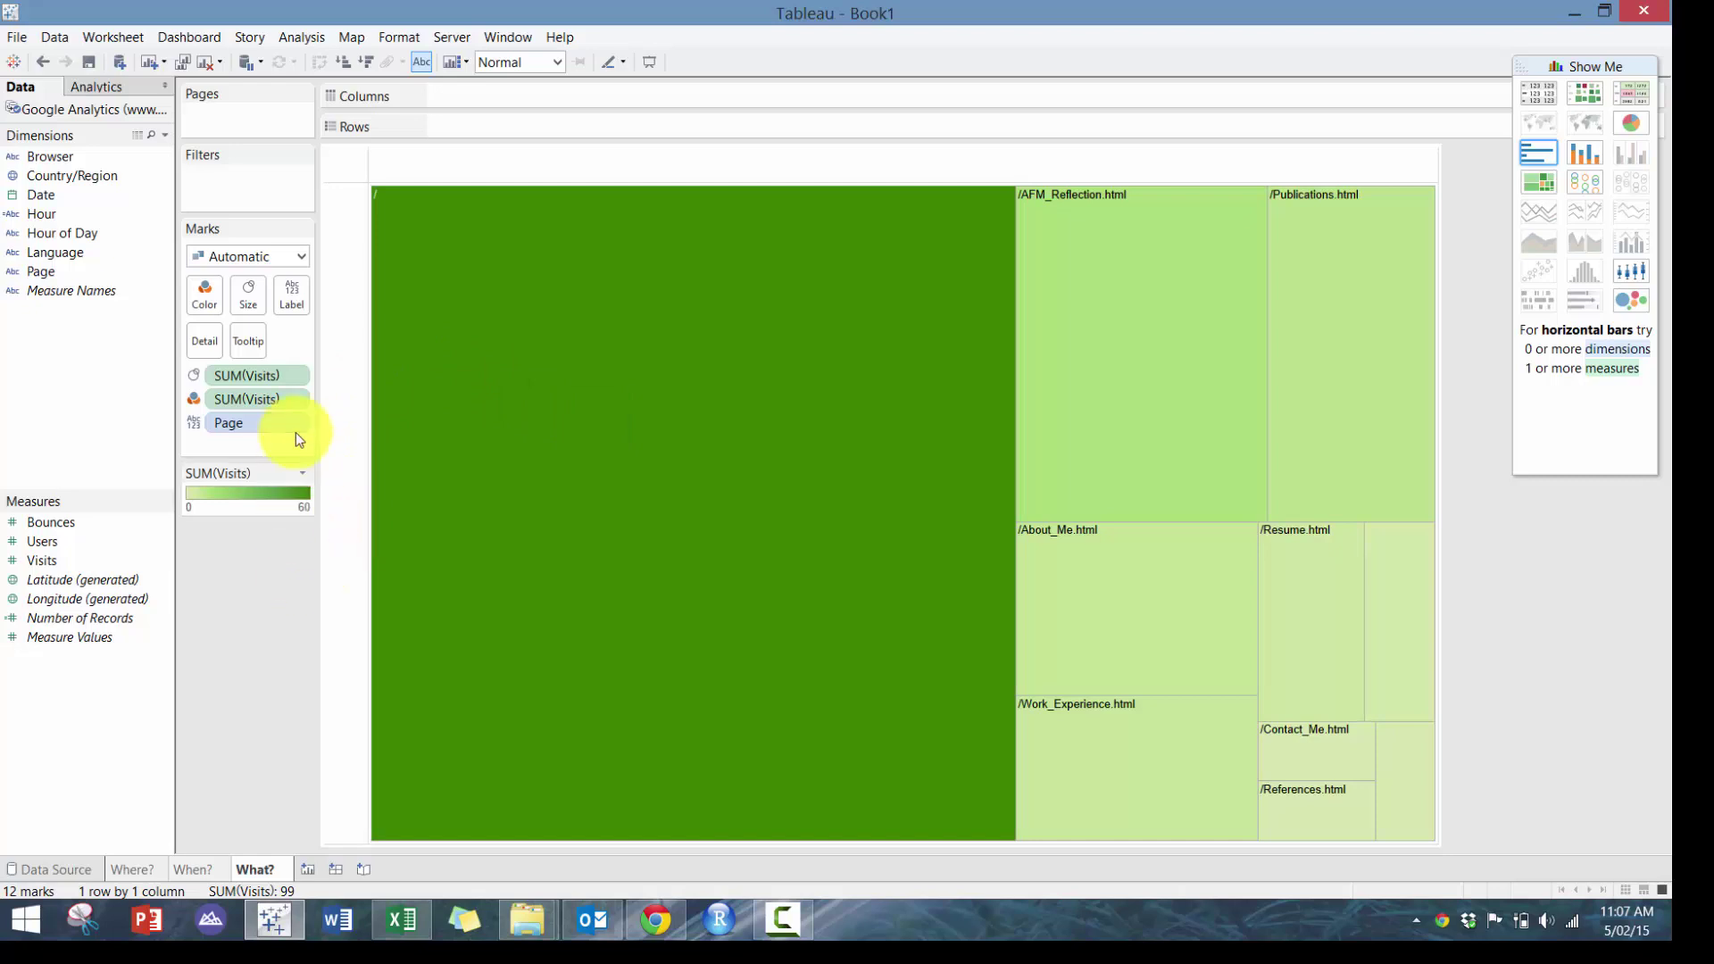
# Set the treemap label font to 12 pt and add Visits to the tile labels
pyautogui.click(279, 308)
pyautogui.click(398, 415)
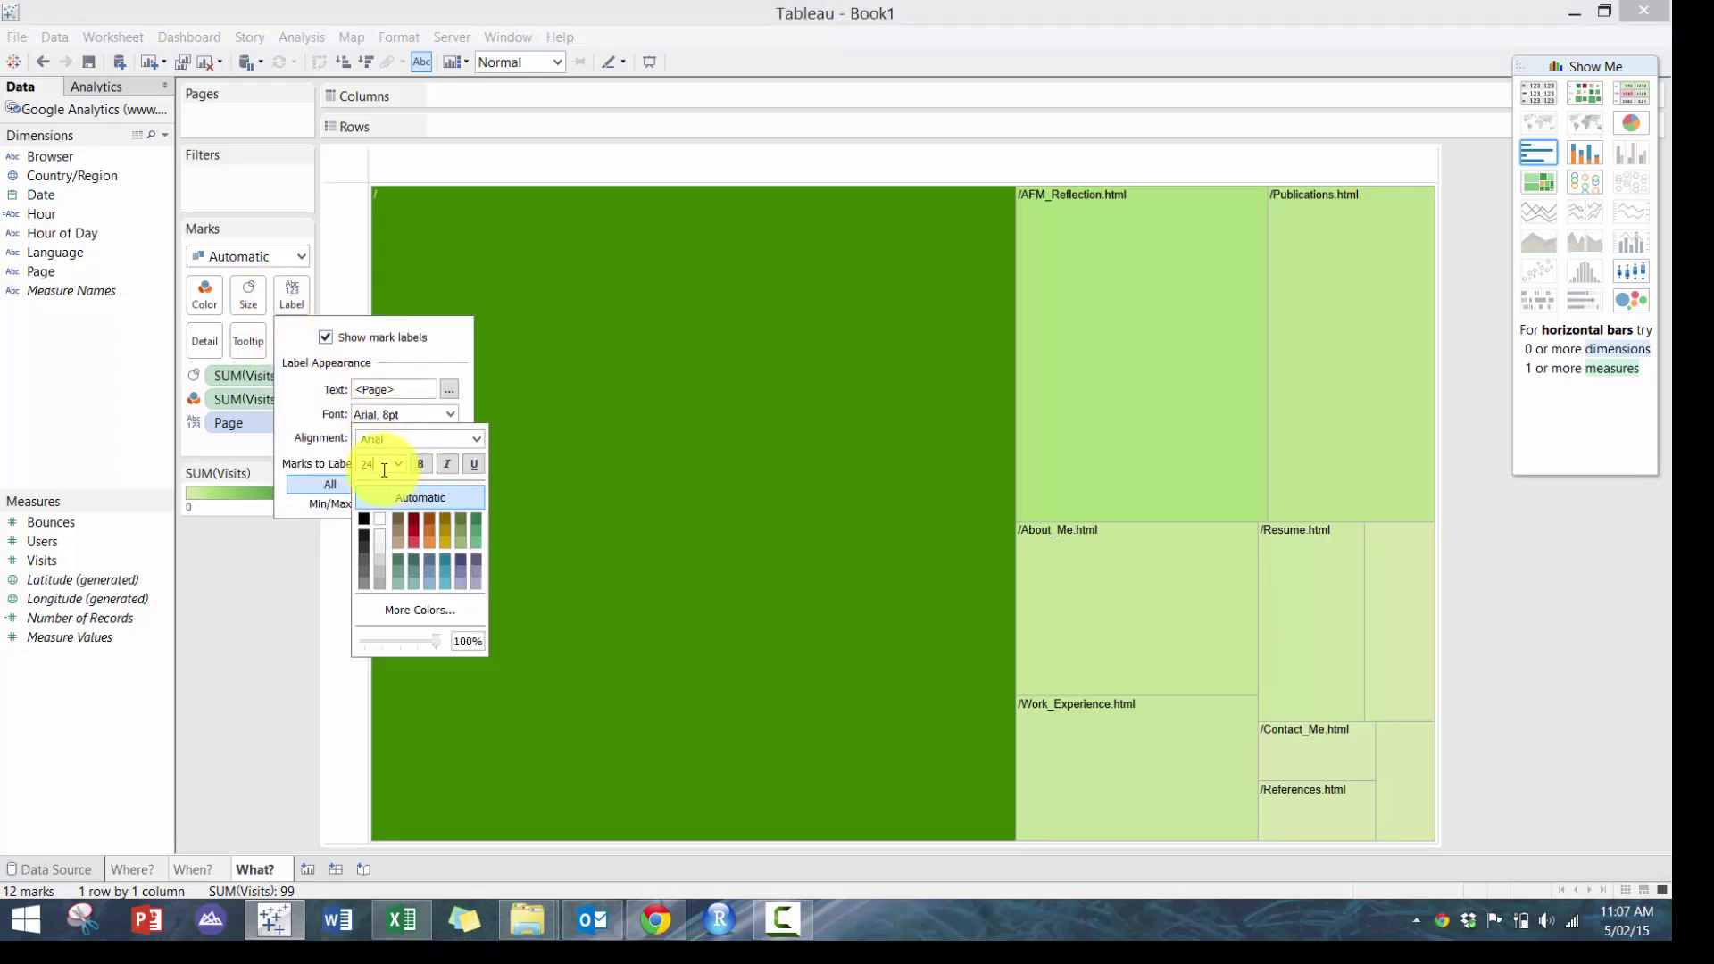
pyautogui.write('24')
pyautogui.press('Return')
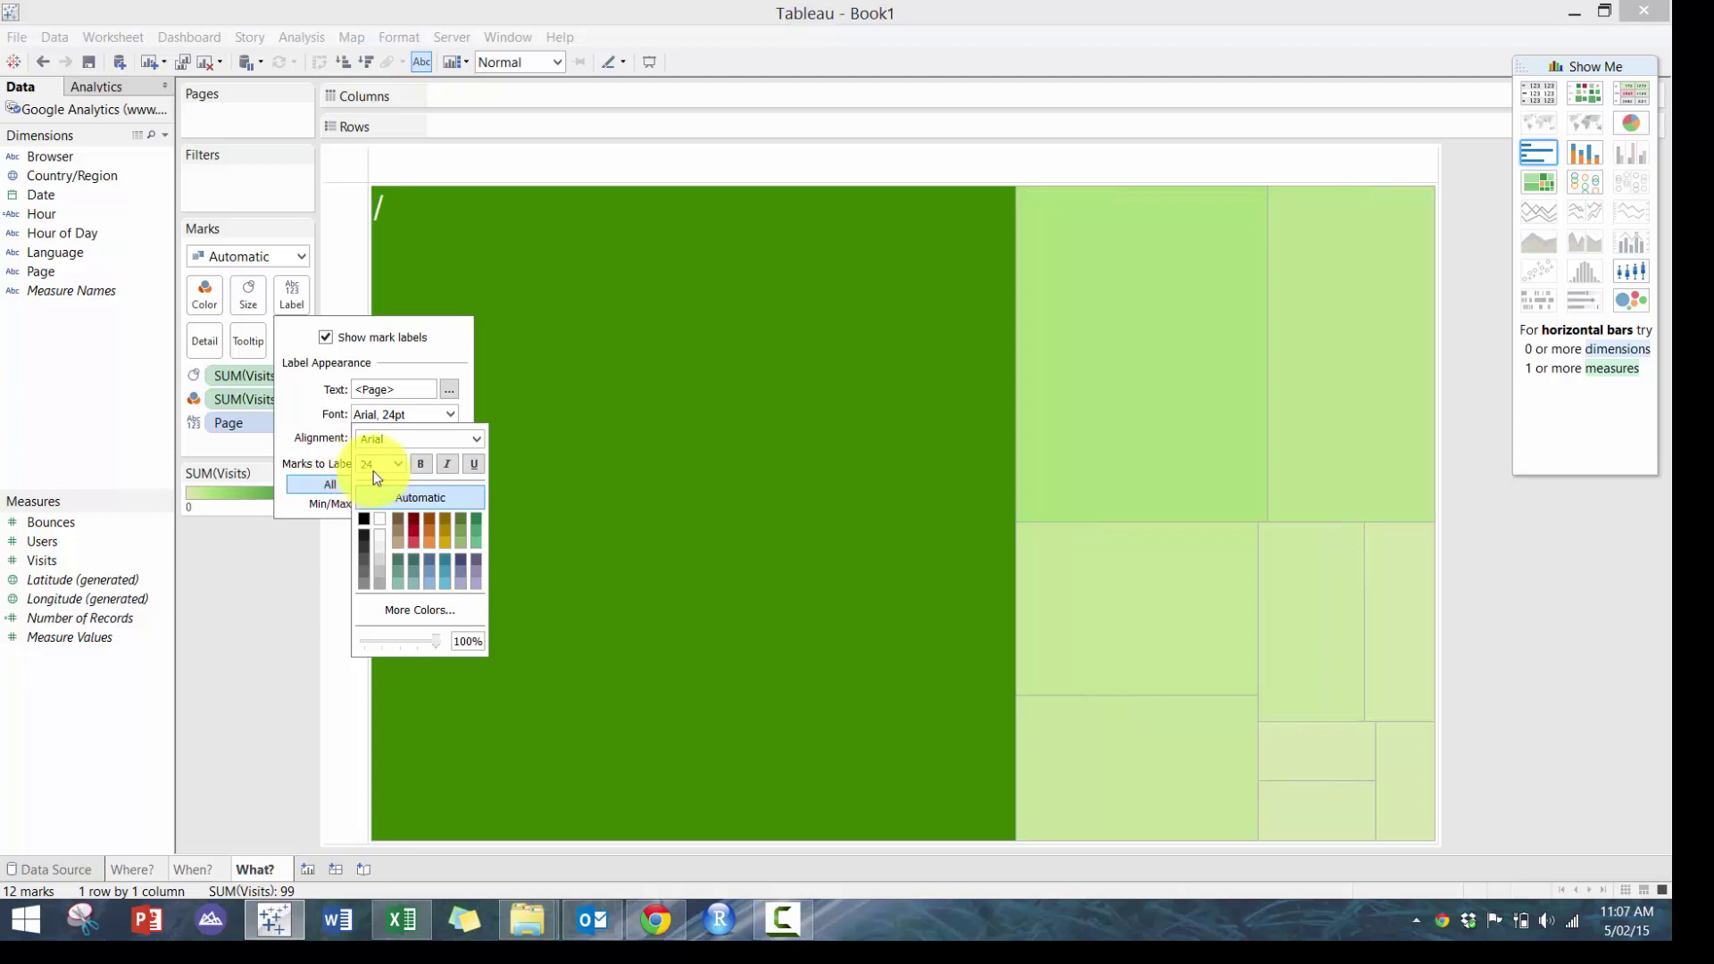
pyautogui.write('12')
pyautogui.press('Return')
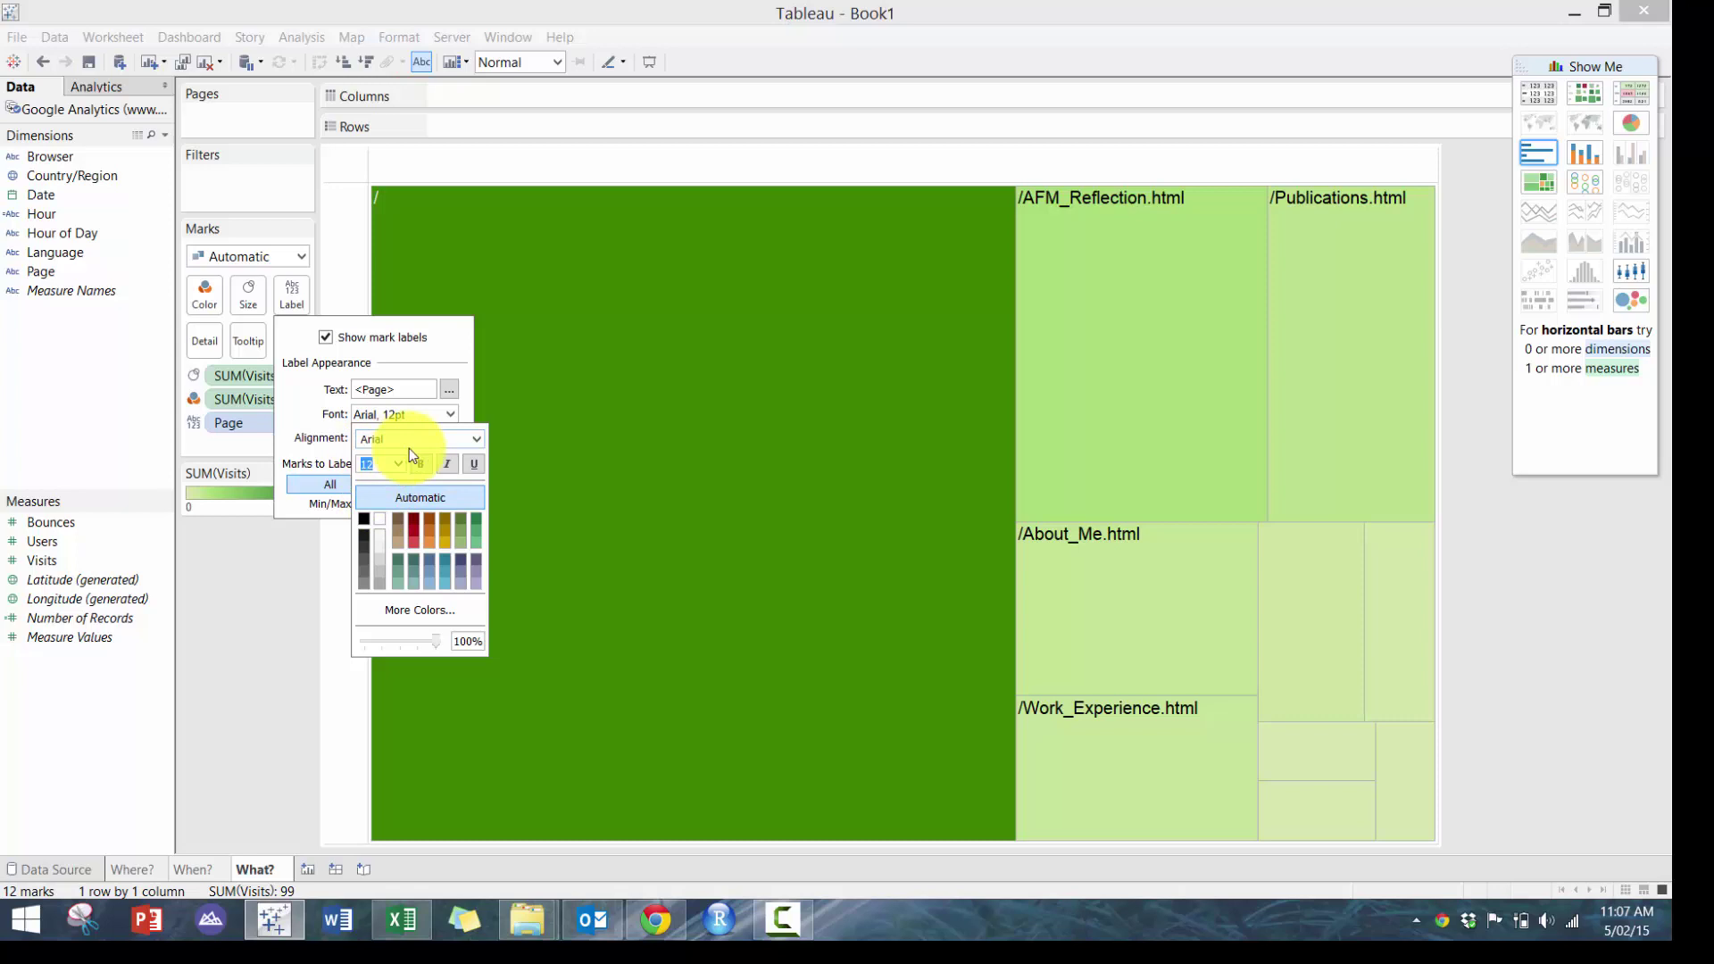
pyautogui.click(239, 671)
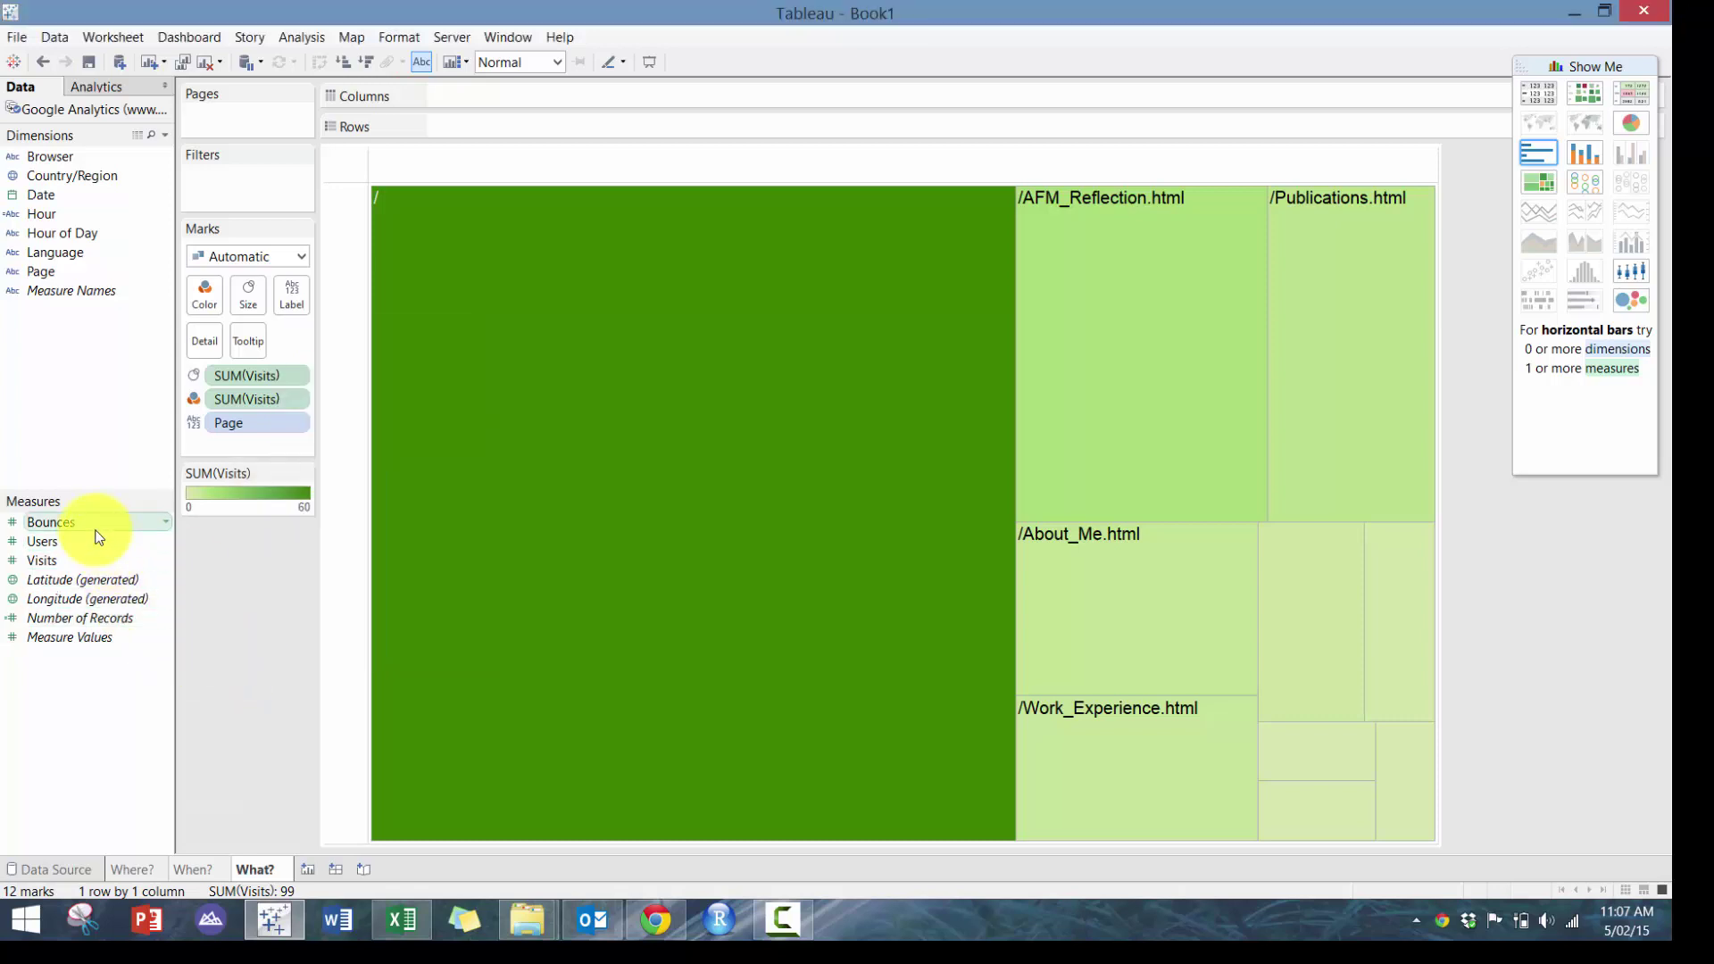
pyautogui.moveTo(80, 561); pyautogui.dragTo(290, 302)
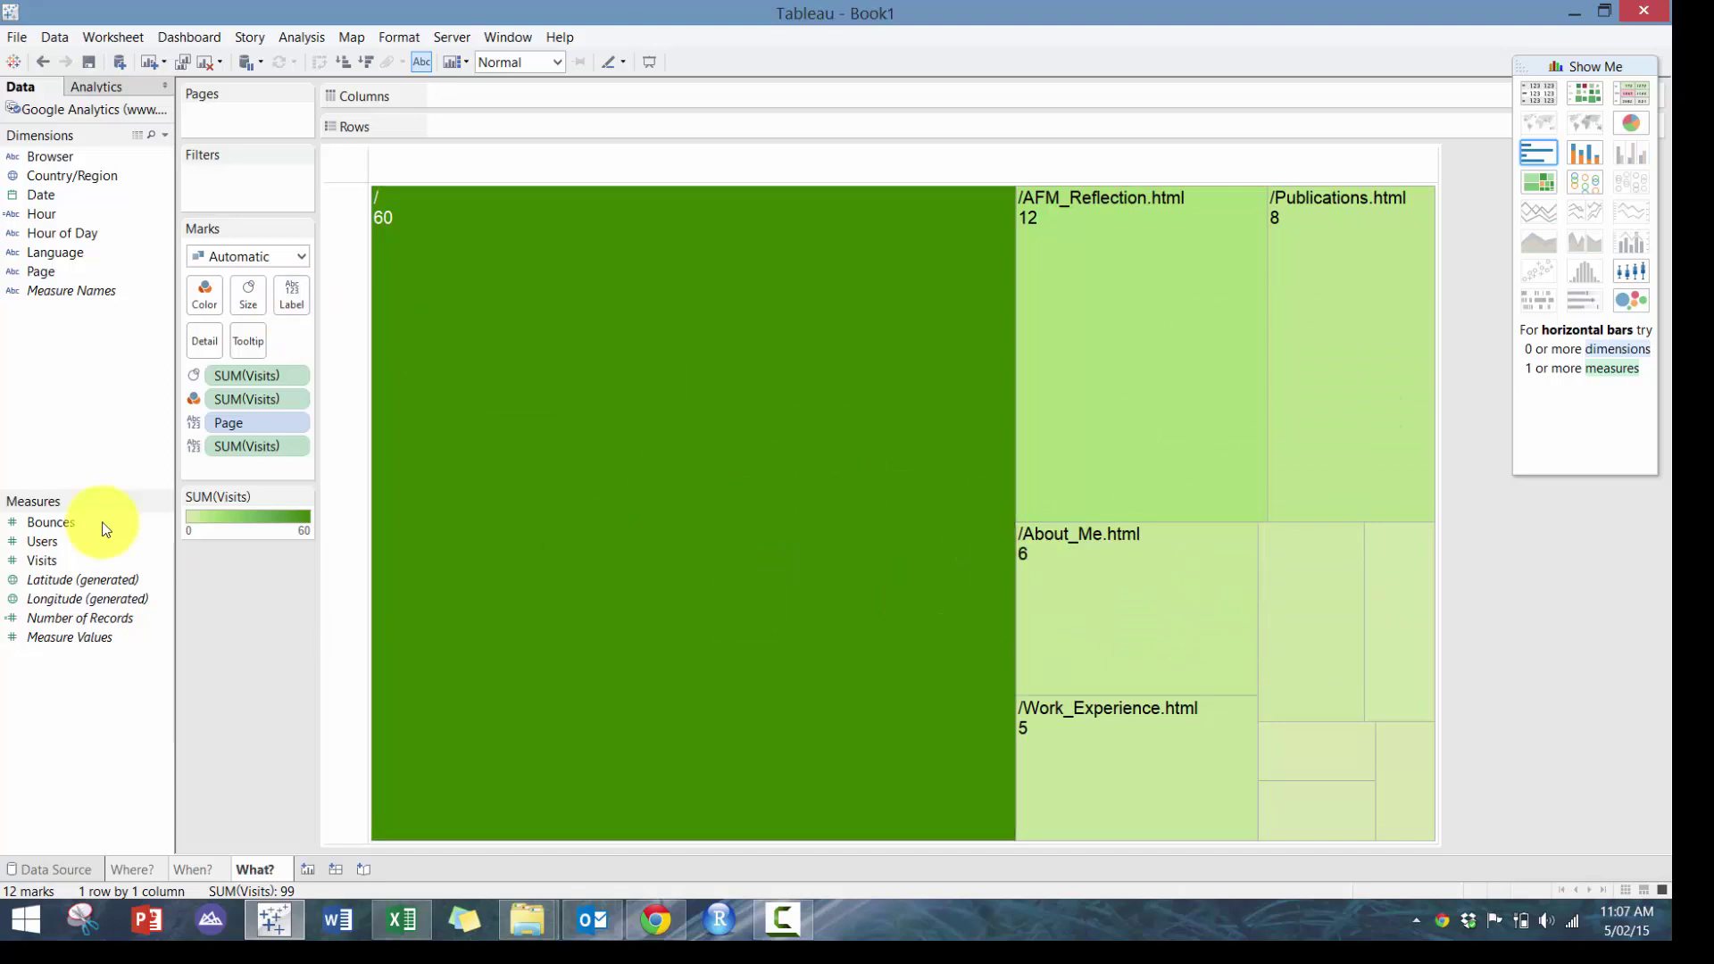
pyautogui.moveTo(55, 520); pyautogui.dragTo(122, 457)
# Create Bounce Rate as sum([Bounces])/sum([Visits]) and colour the treemap tiles by it
pyautogui.rightClick(64, 525)
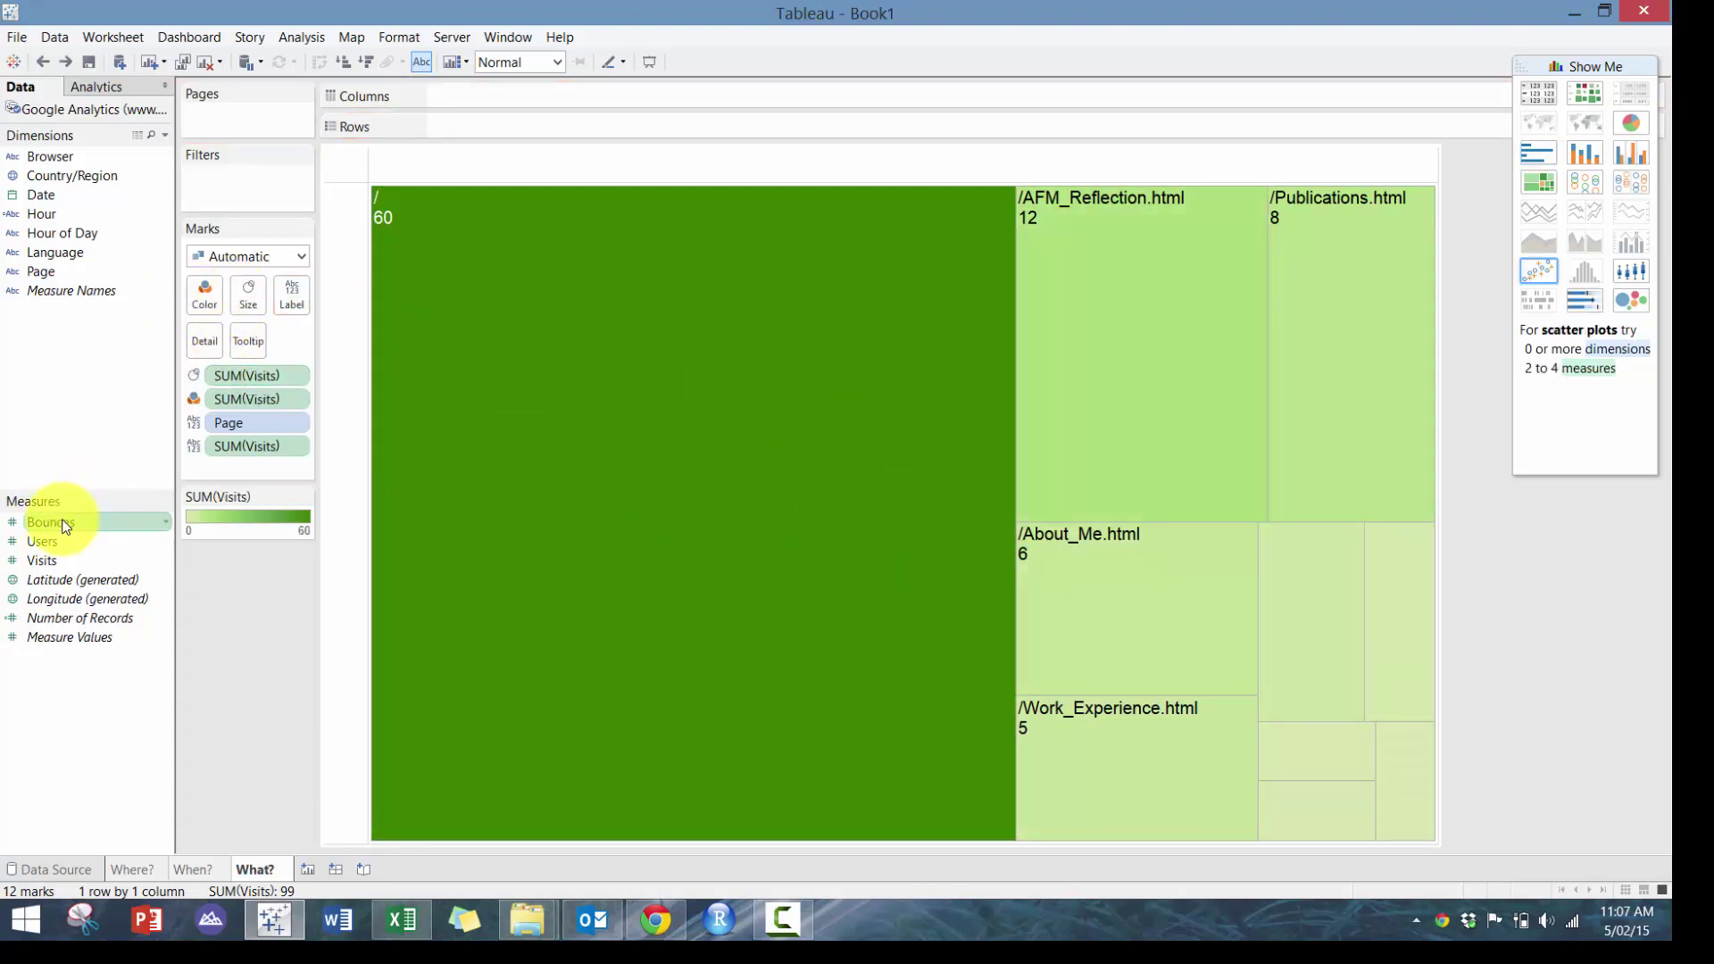
pyautogui.moveTo(185, 657)
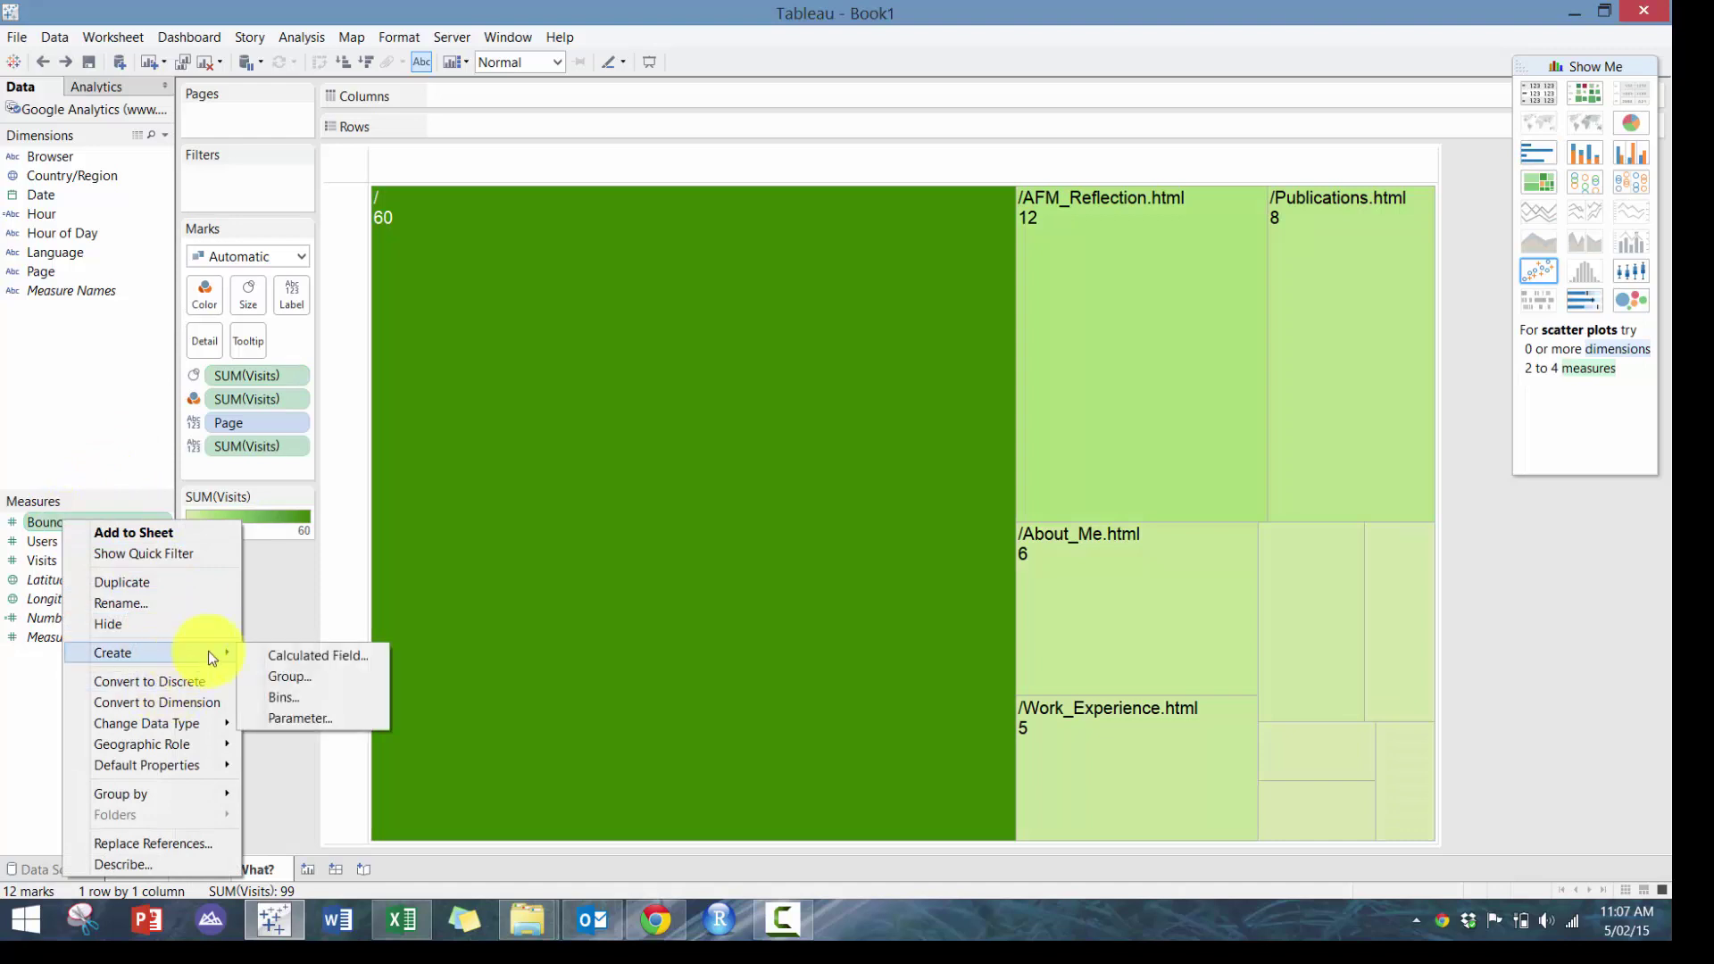
pyautogui.click(337, 656)
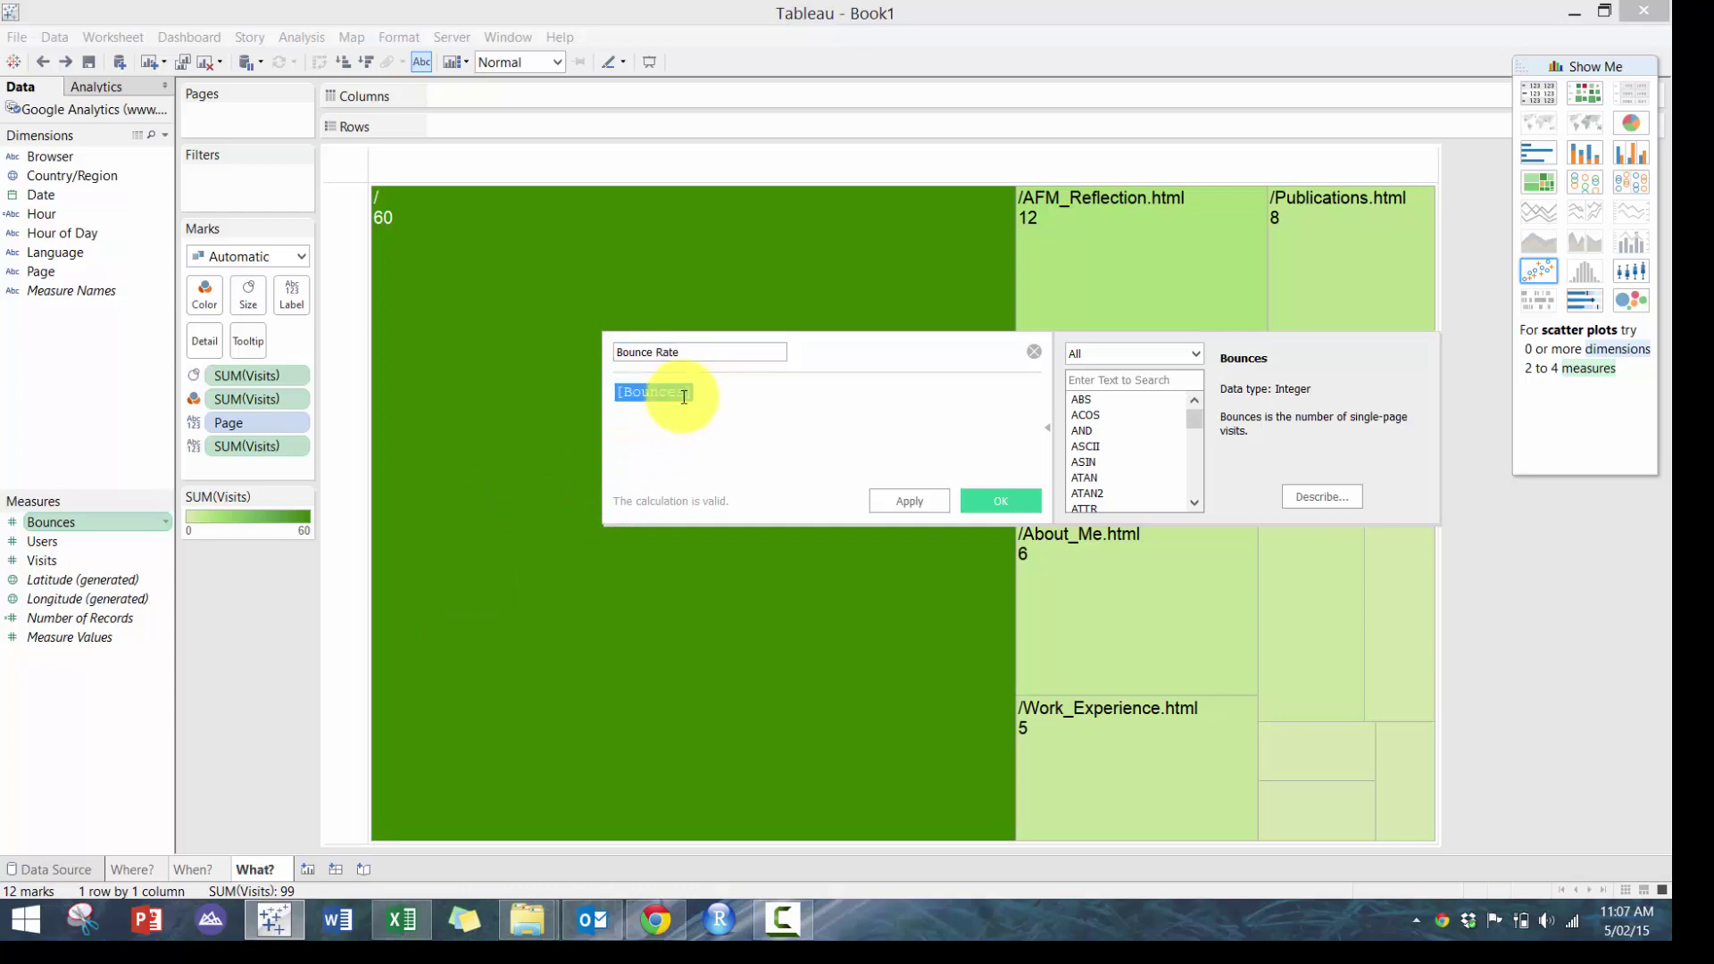
pyautogui.write('sum([Bounces]')
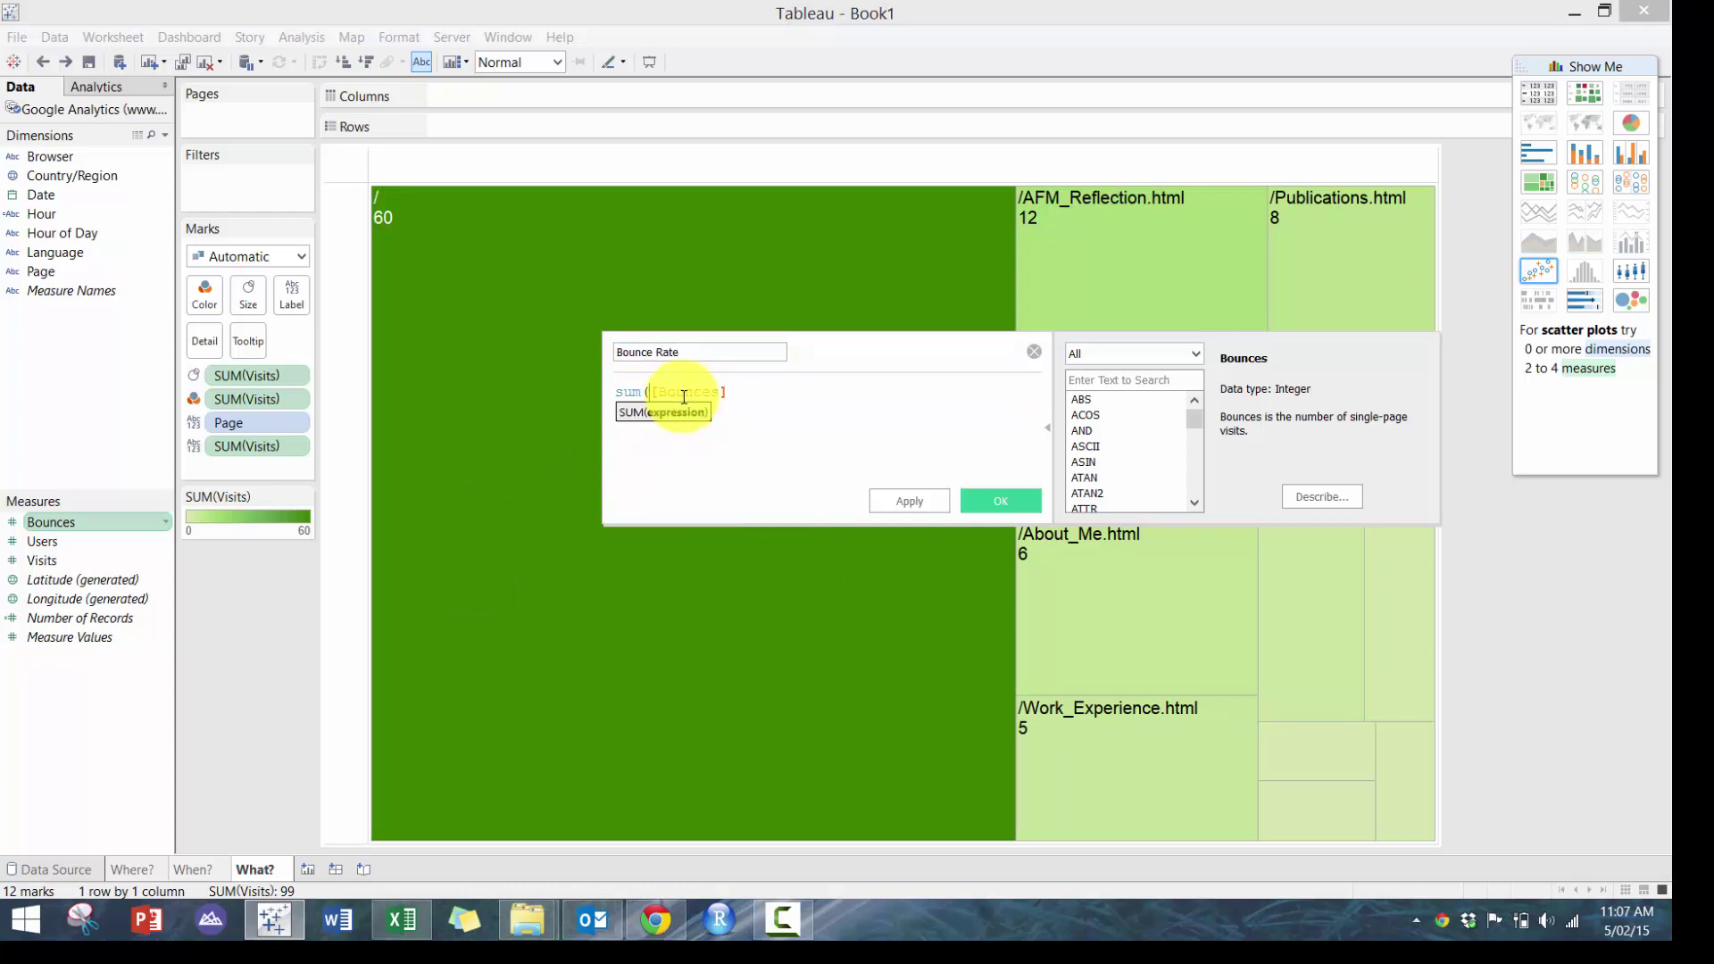
pyautogui.write(')/s')
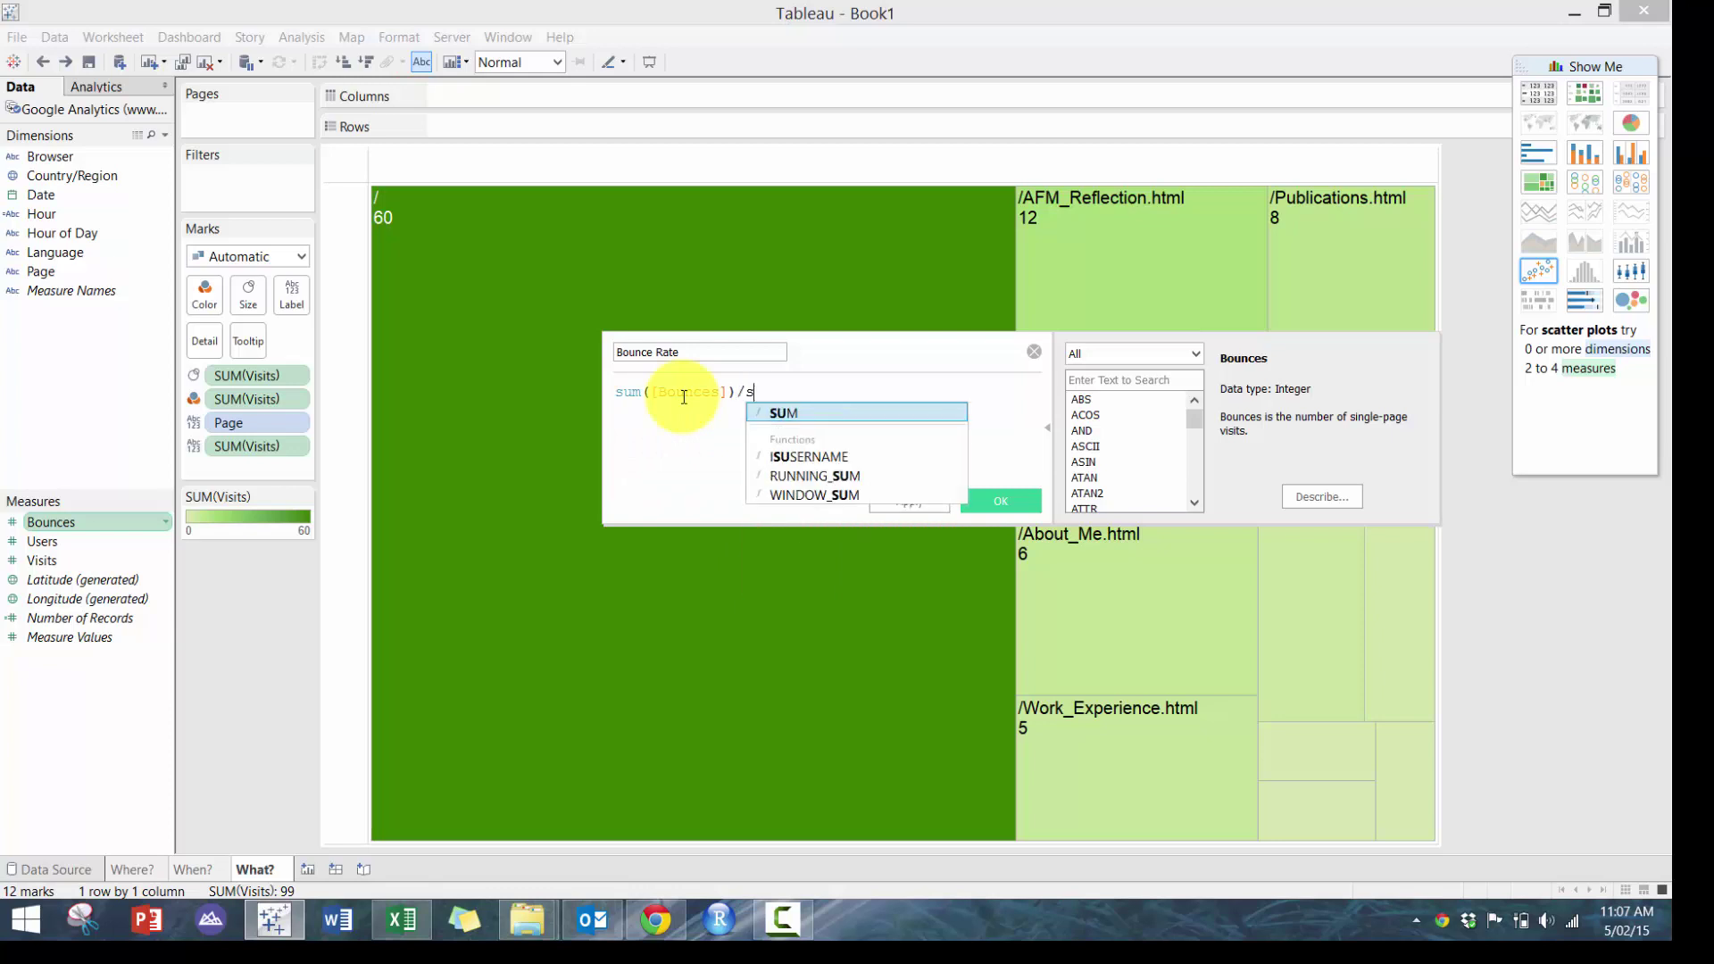
pyautogui.write('um([Visits]')
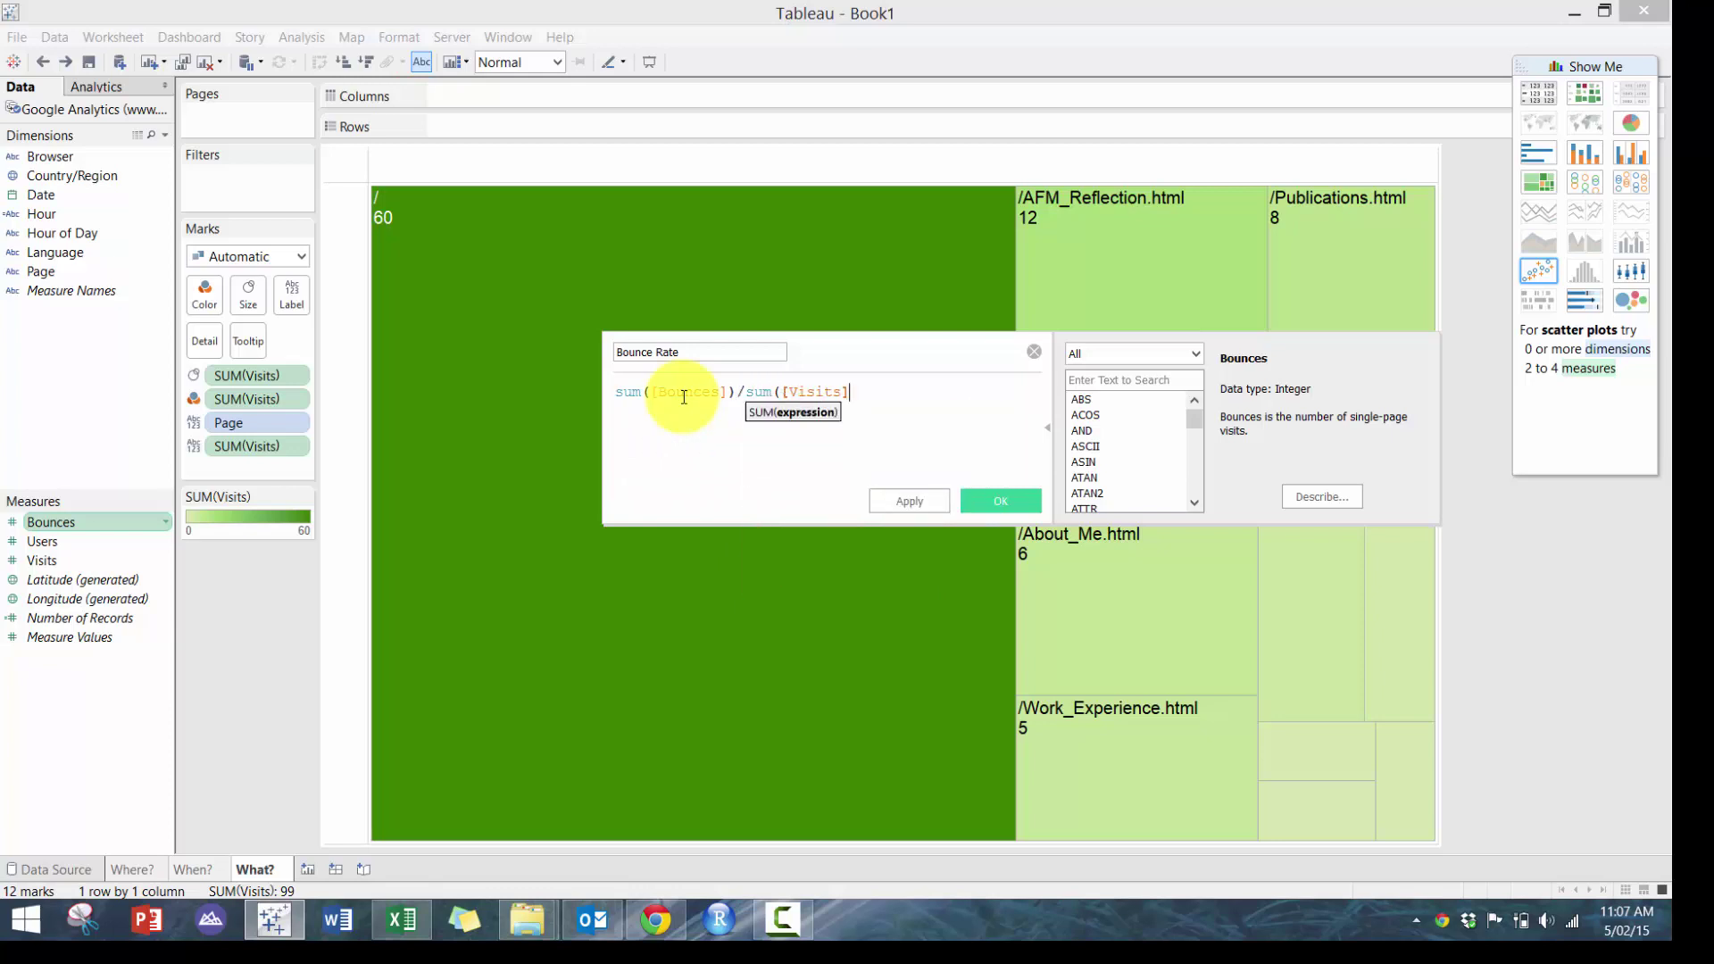
pyautogui.click(986, 501)
pyautogui.moveTo(117, 525); pyautogui.dragTo(206, 293)
# Recolour the treemap with the Red-Blue Diverging palette
pyautogui.click(203, 296)
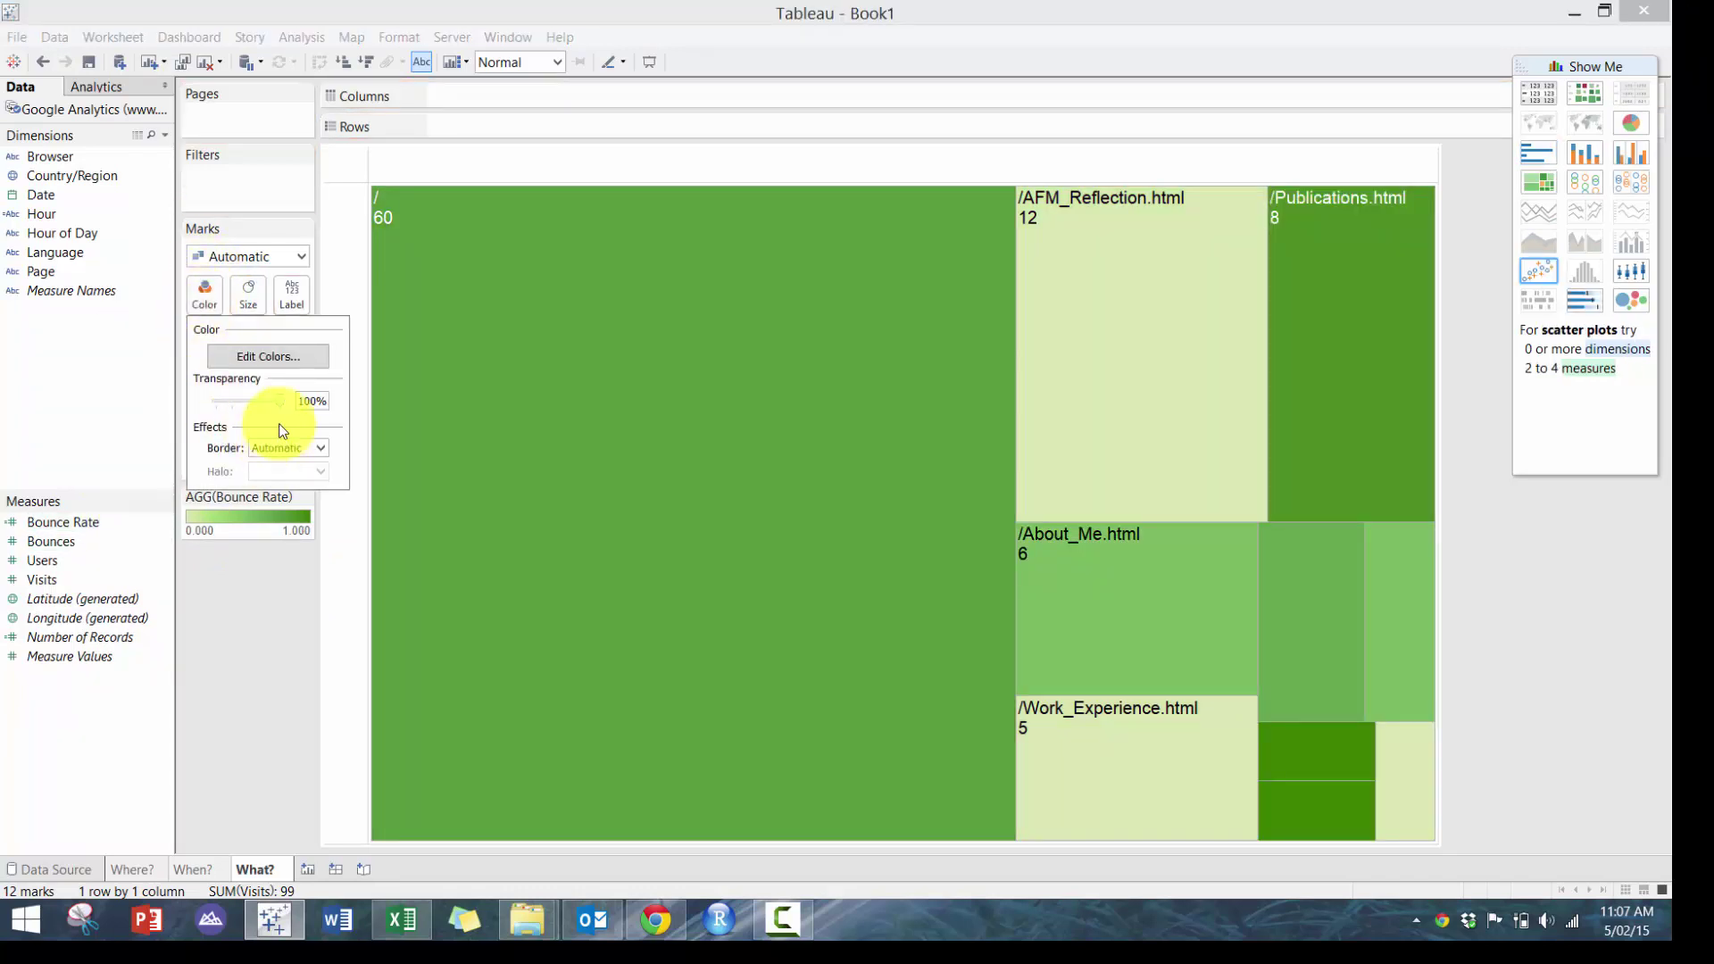
pyautogui.click(277, 362)
pyautogui.click(1000, 385)
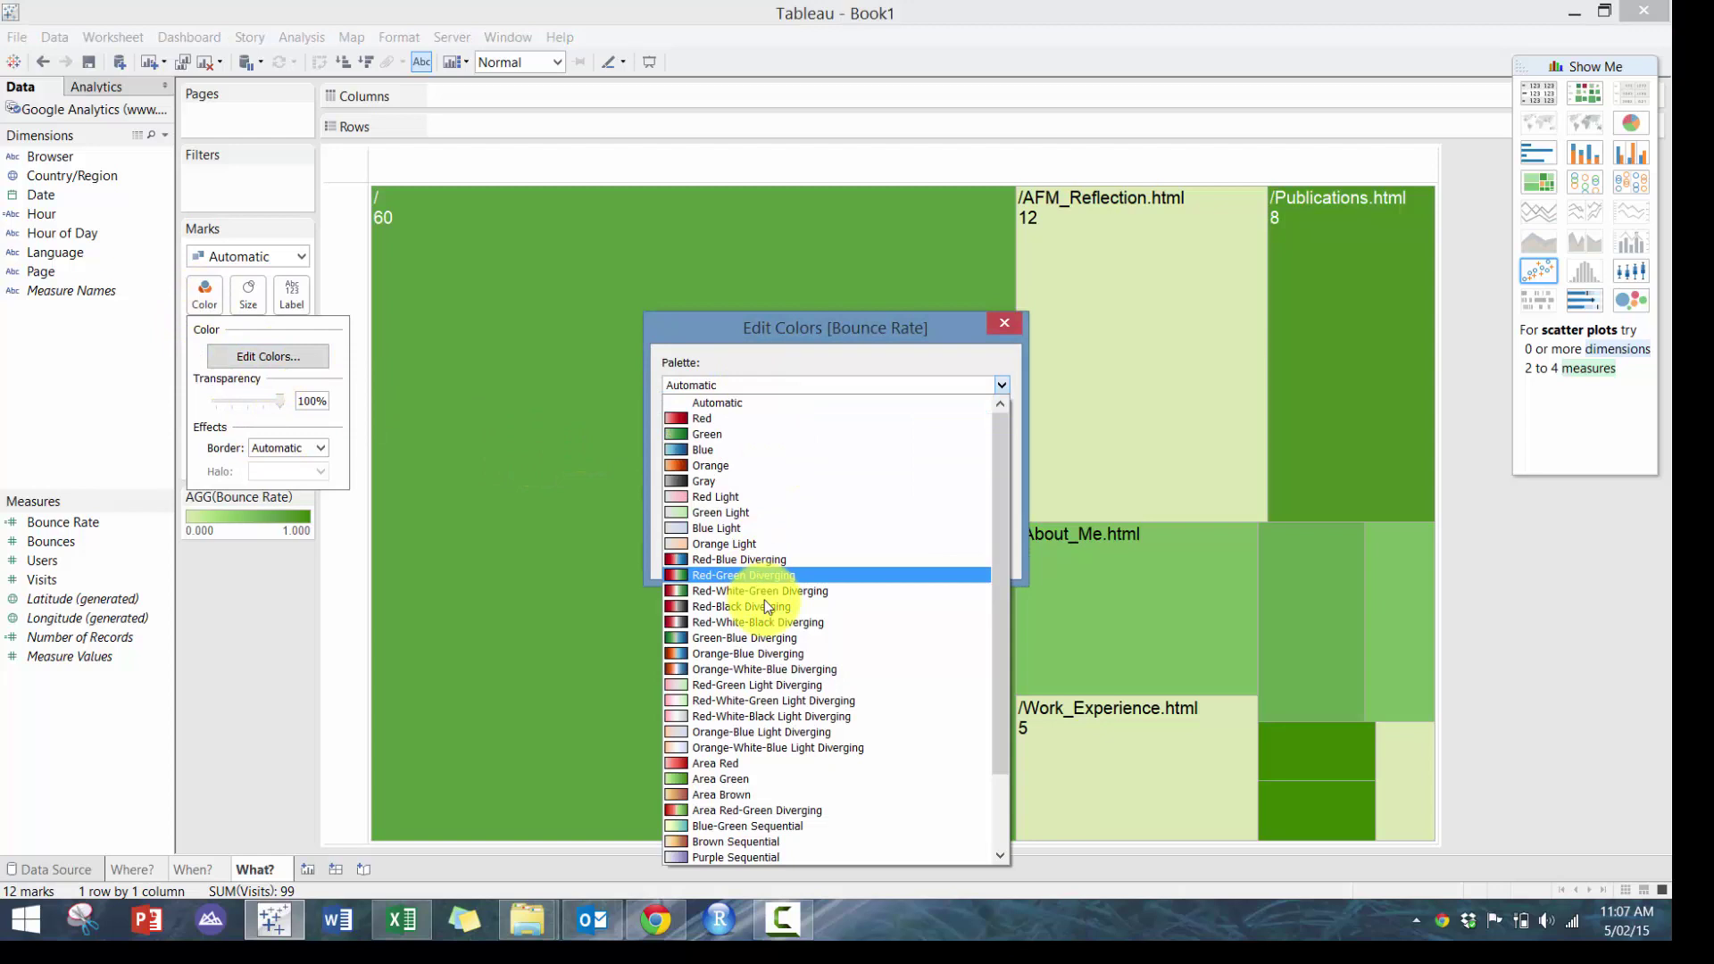
pyautogui.click(798, 559)
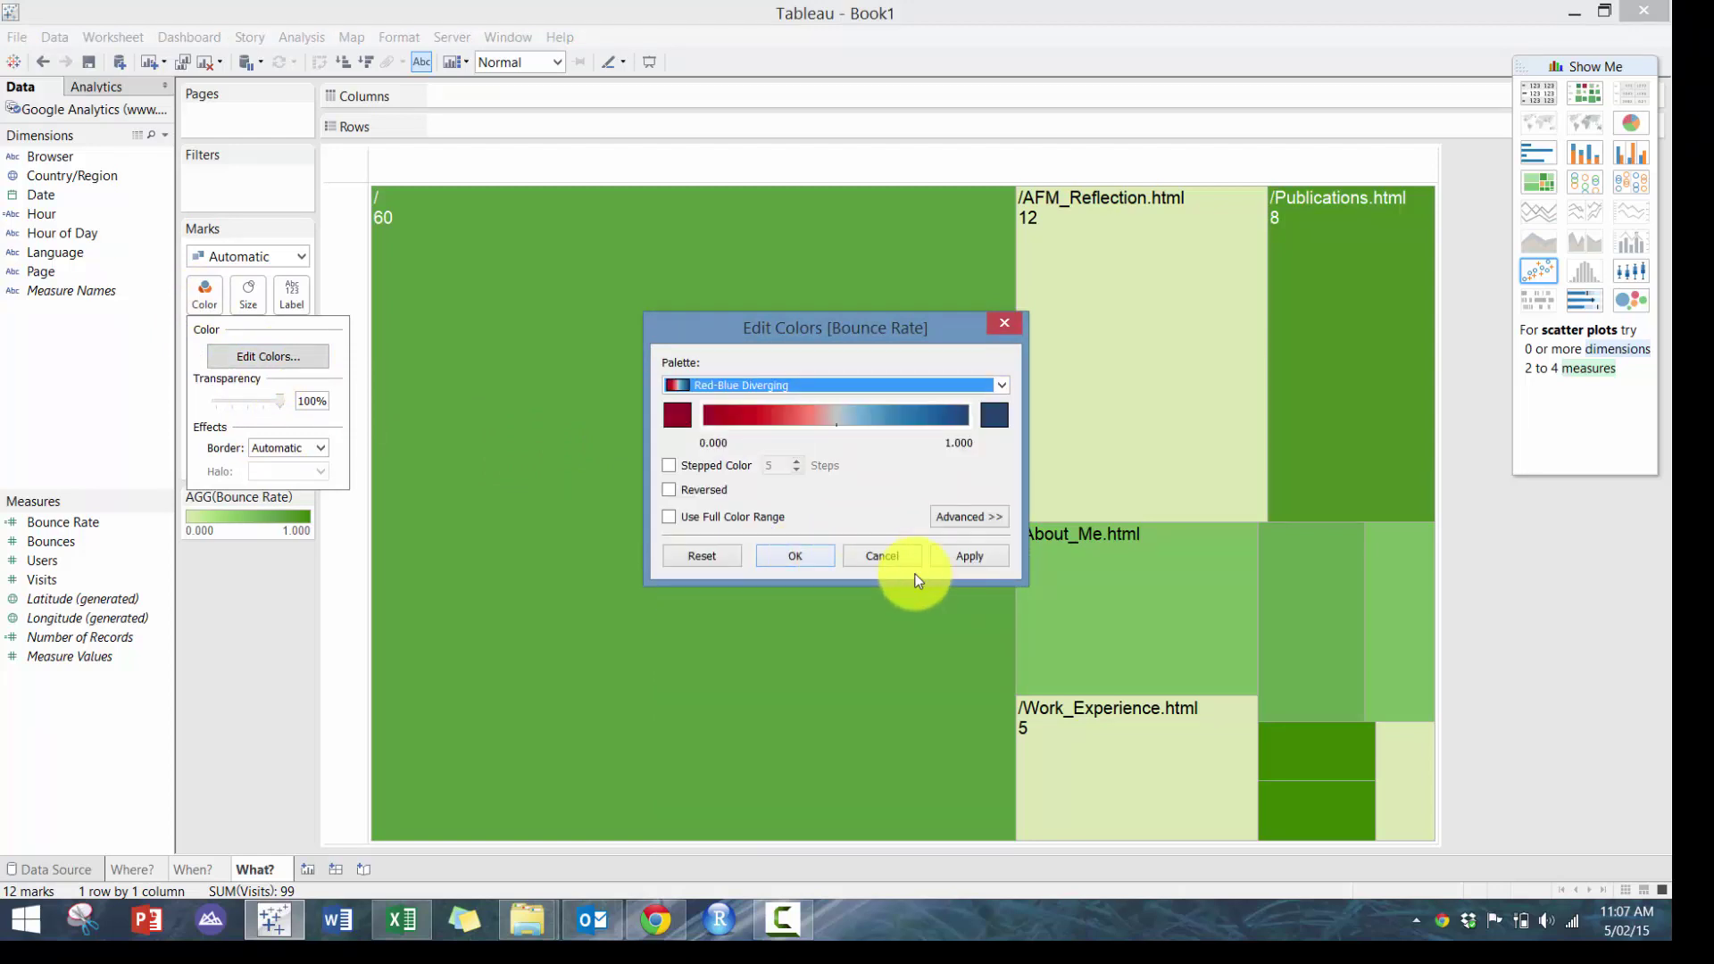
pyautogui.click(971, 560)
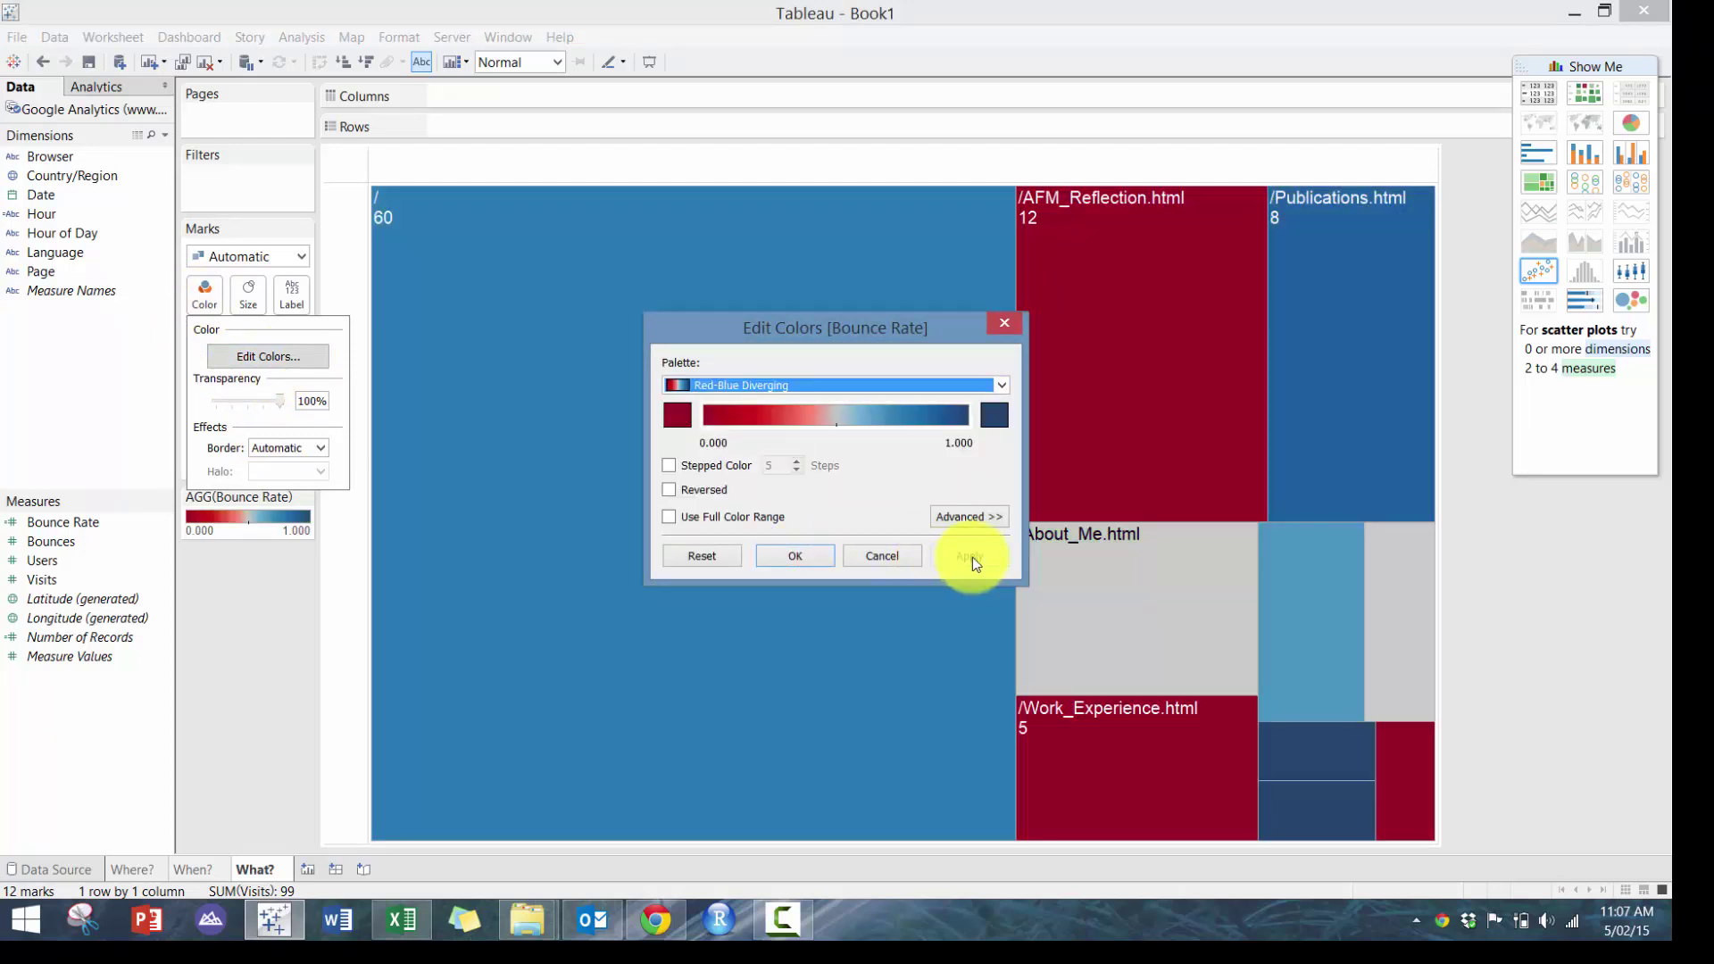
pyautogui.click(795, 555)
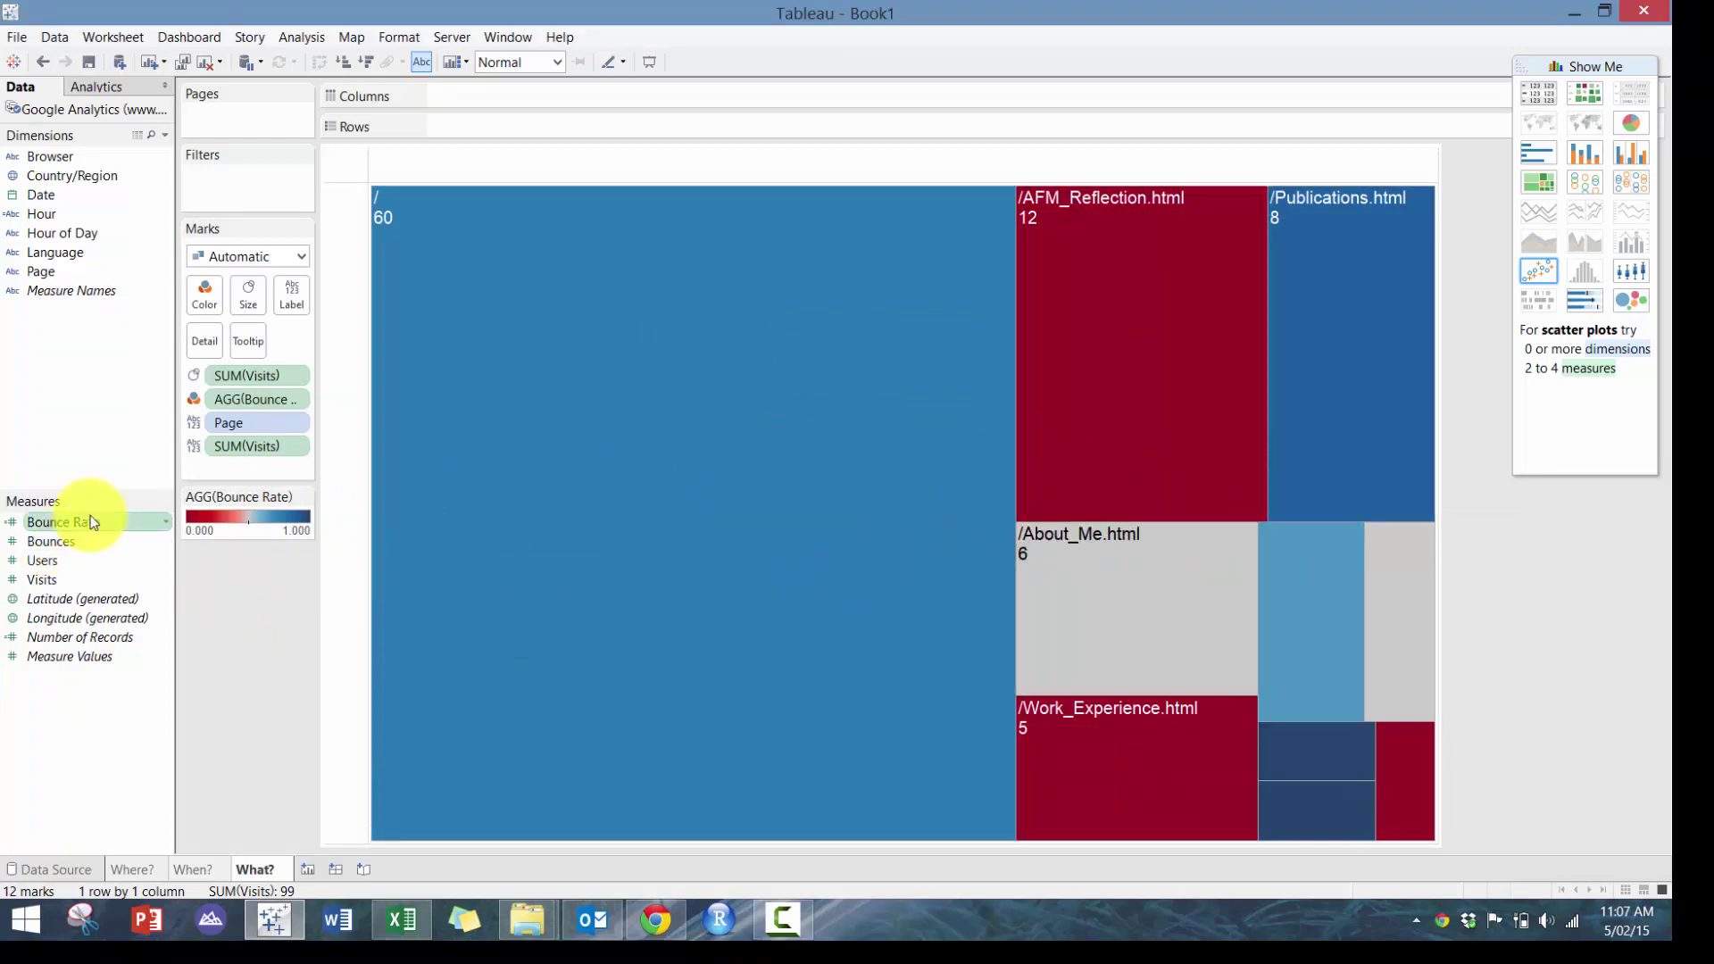
# Label the treemap with Bounce Rate formatted as a percentage with 0 decimals
pyautogui.moveTo(89, 522); pyautogui.dragTo(302, 294)
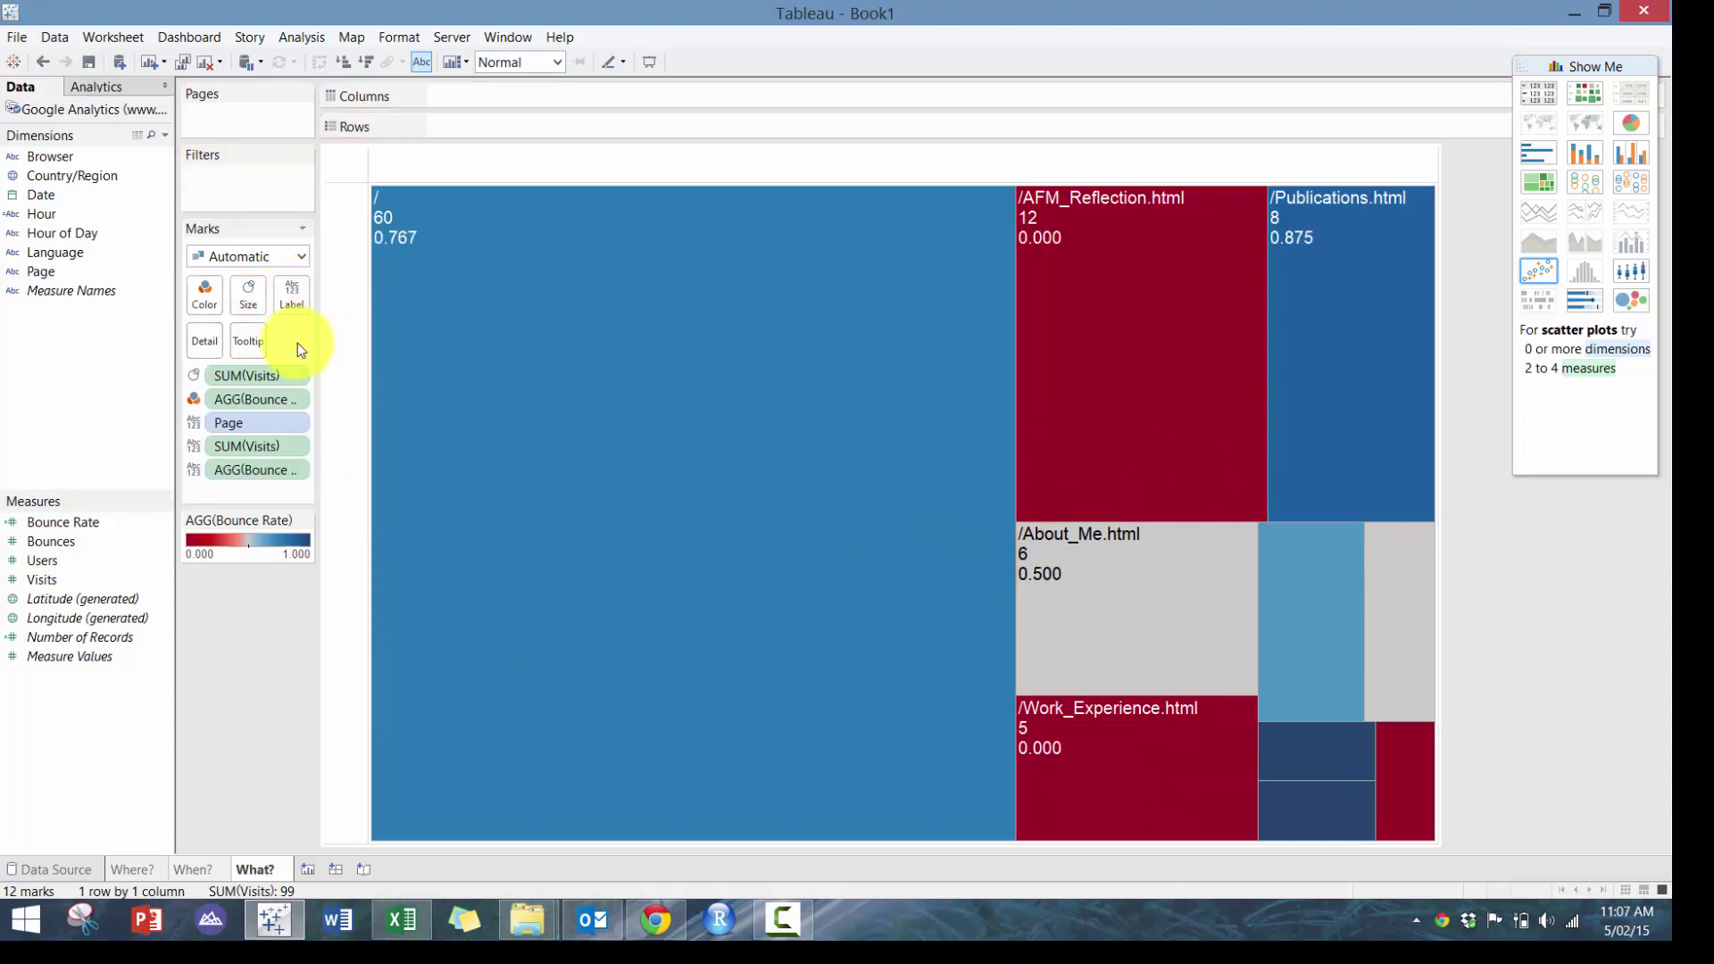
pyautogui.click(298, 463)
pyautogui.click(274, 548)
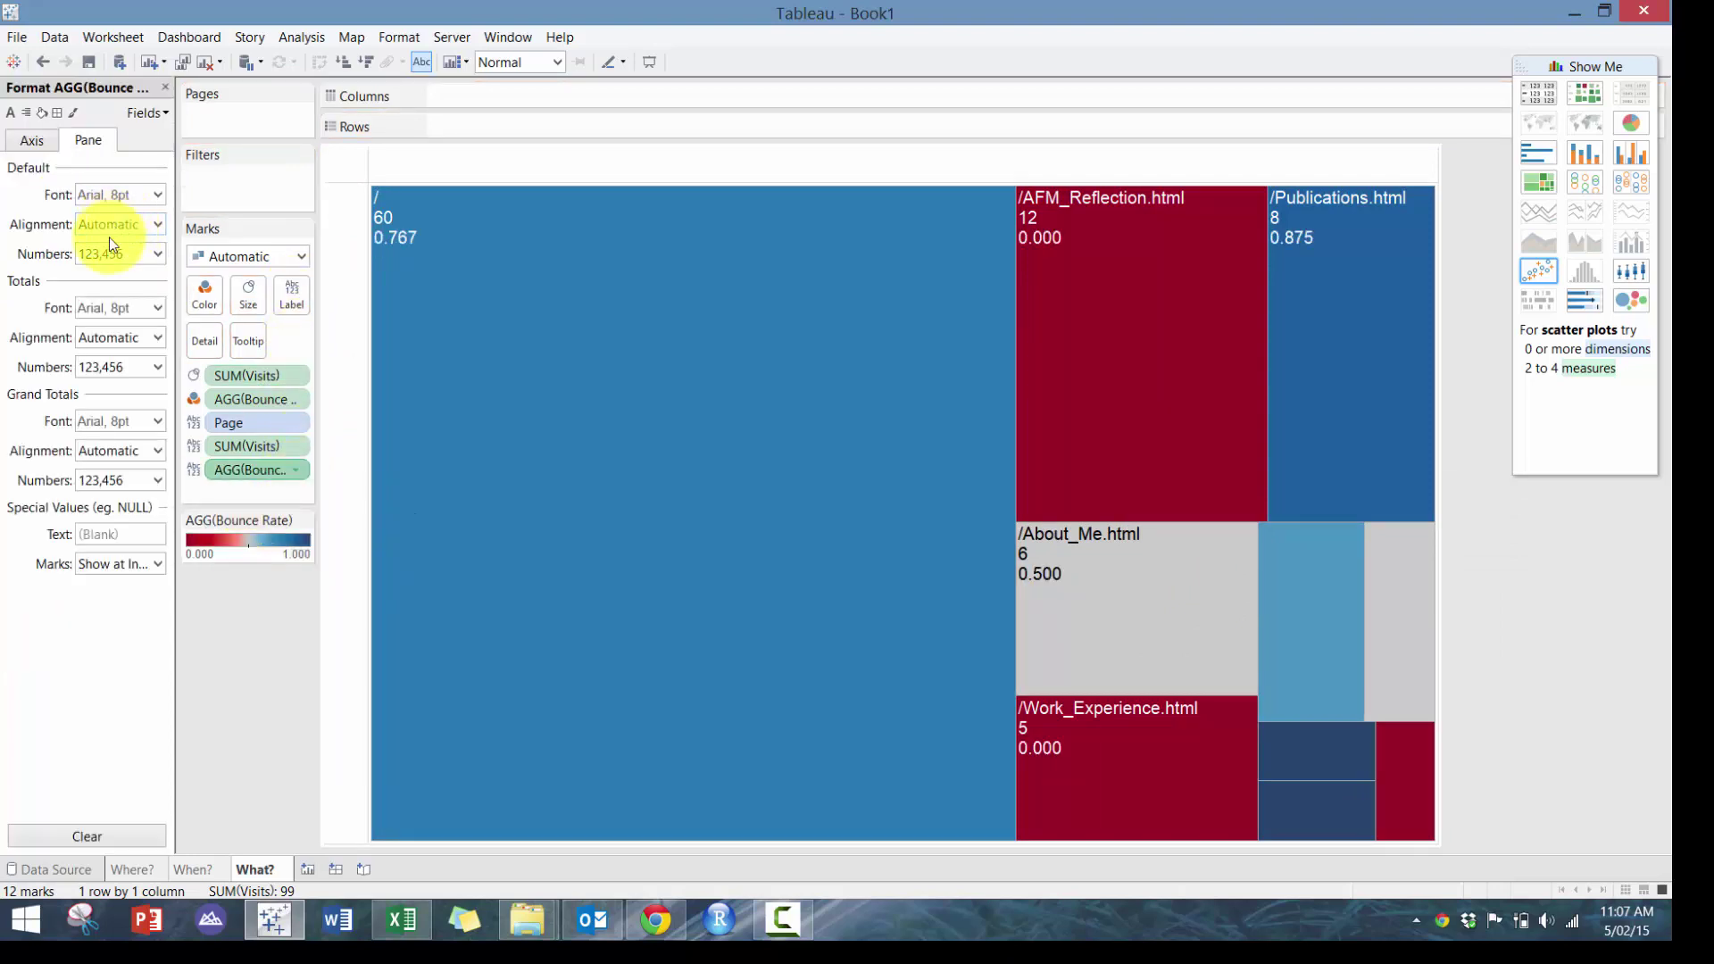
pyautogui.click(116, 253)
pyautogui.click(151, 373)
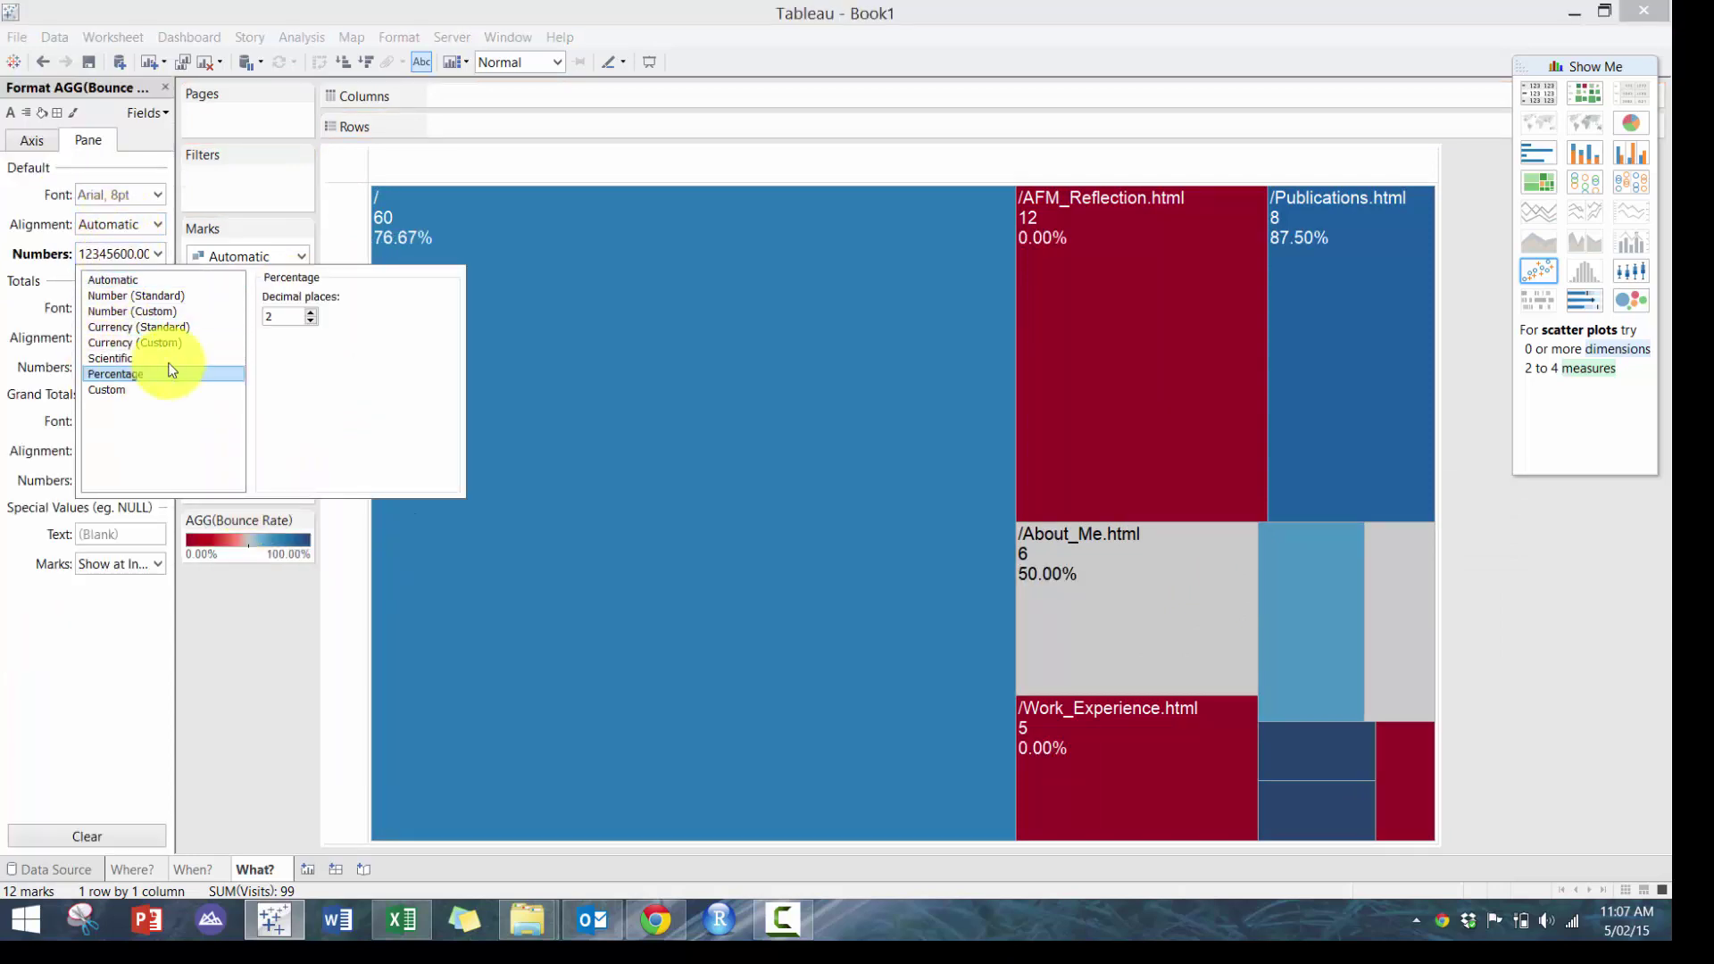
pyautogui.click(312, 320)
pyautogui.click(250, 682)
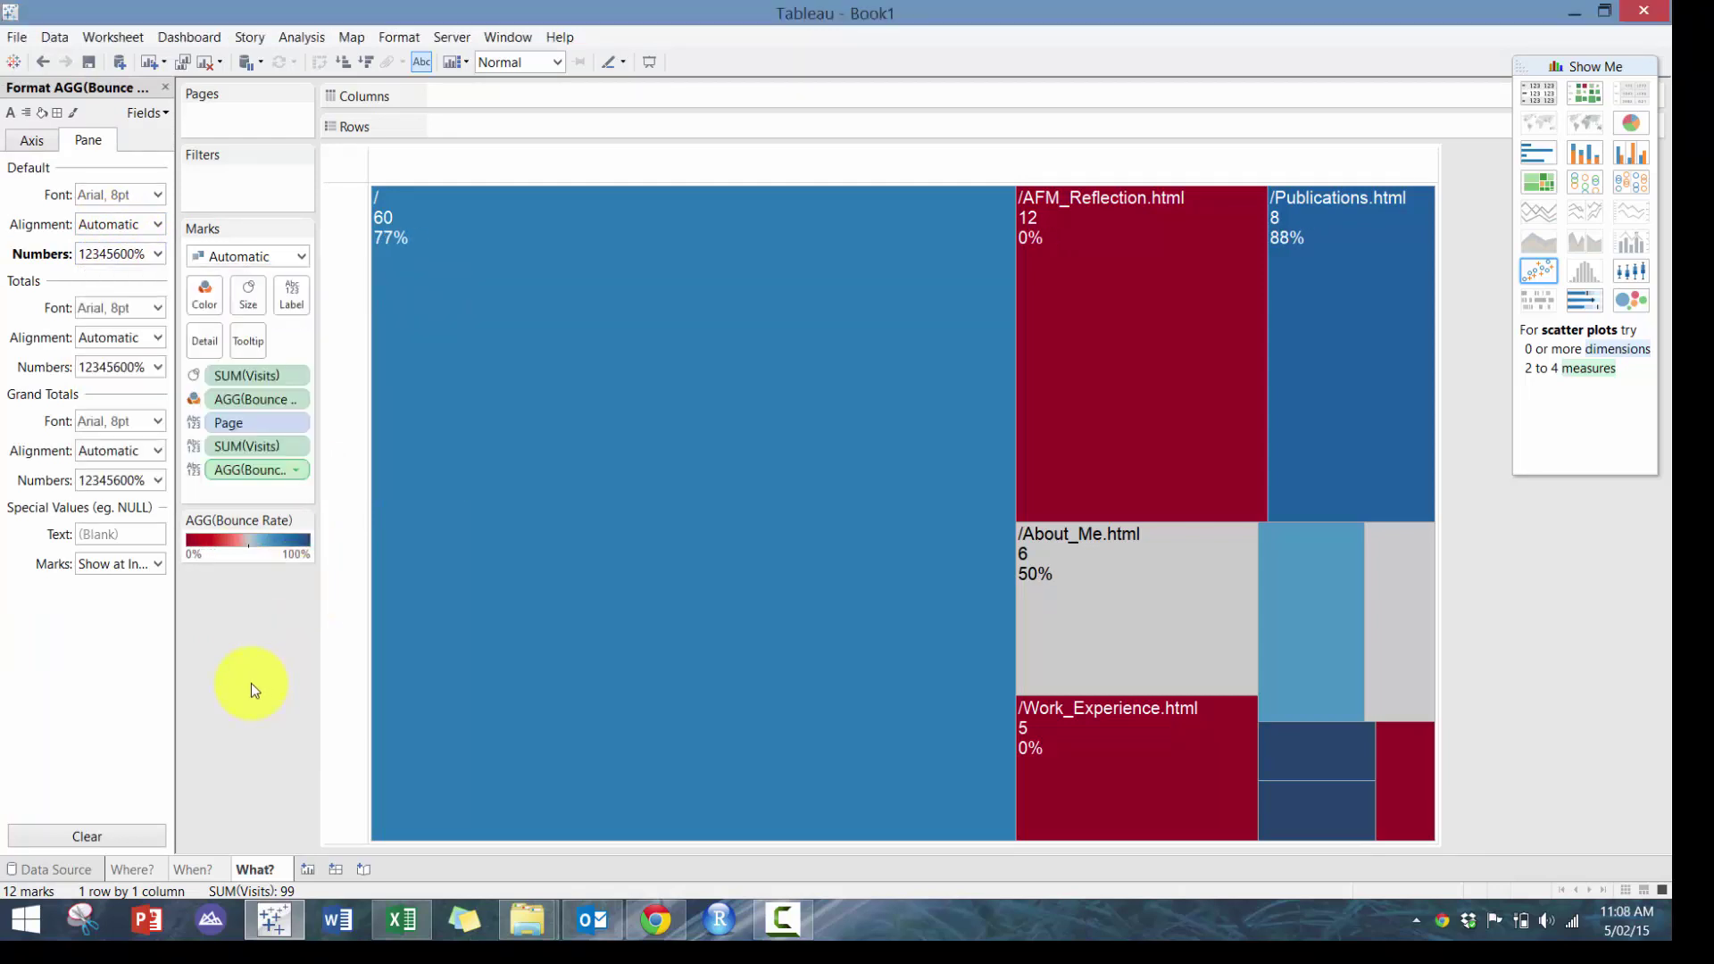
pyautogui.click(164, 88)
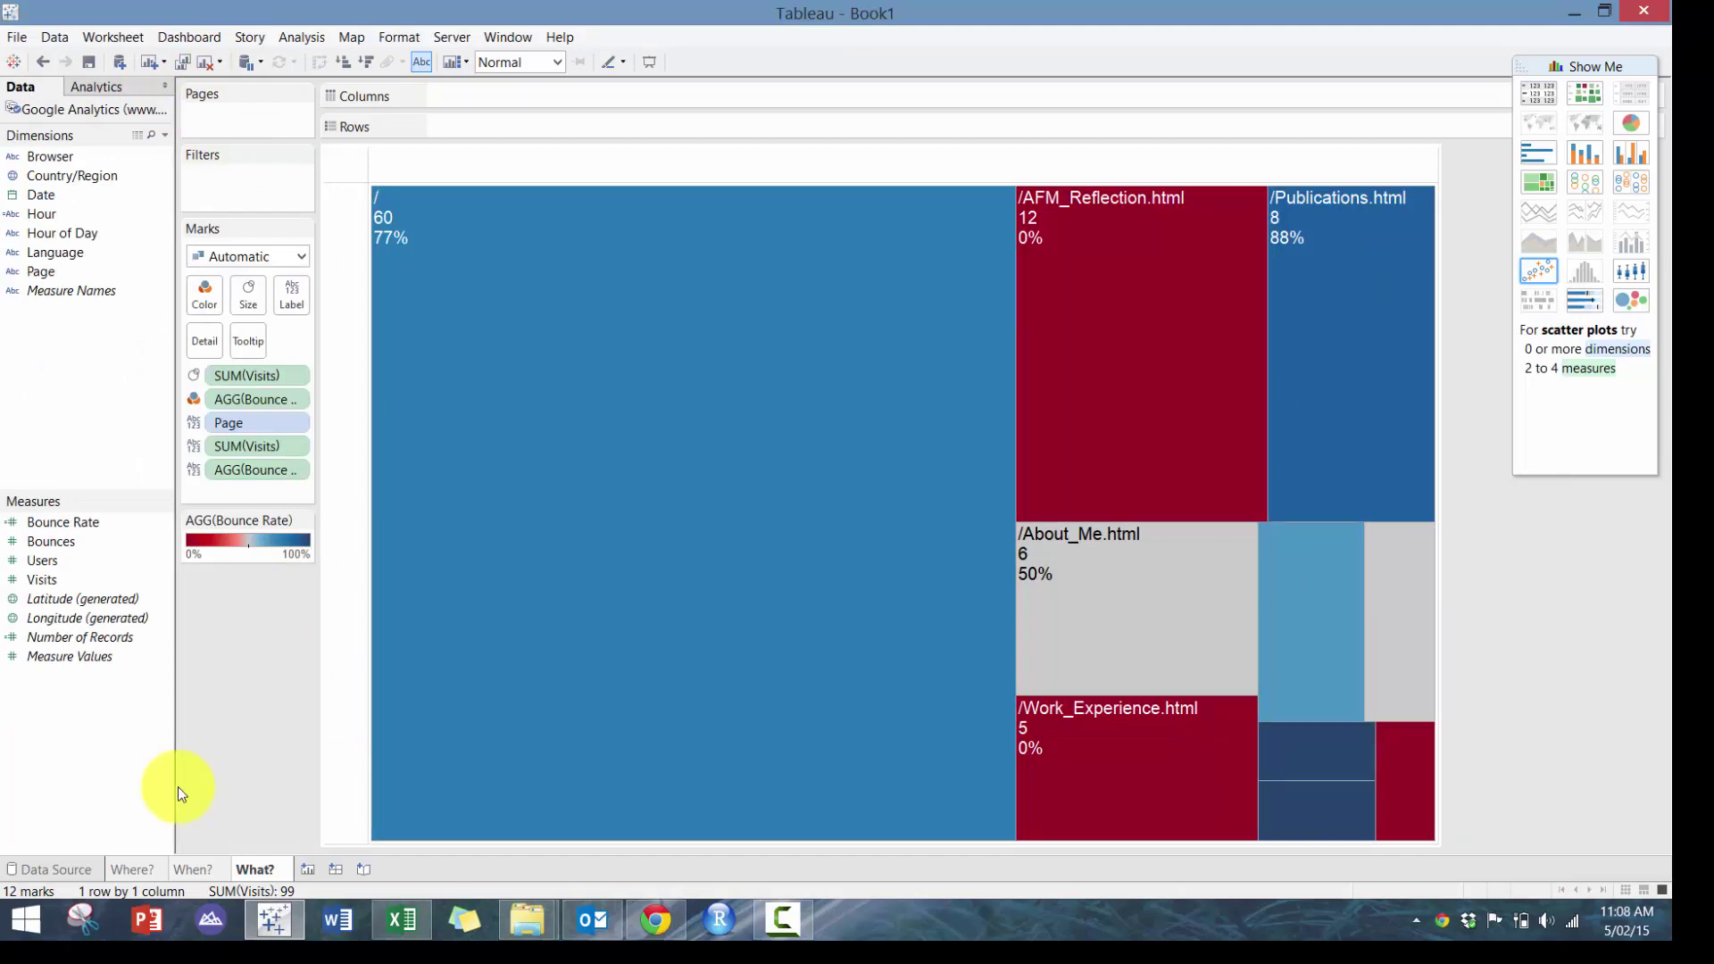
# Add a sheet named How? with a pie chart of Visits by Browser fitting the entire view
pyautogui.click(303, 868)
pyautogui.doubleClick(313, 873)
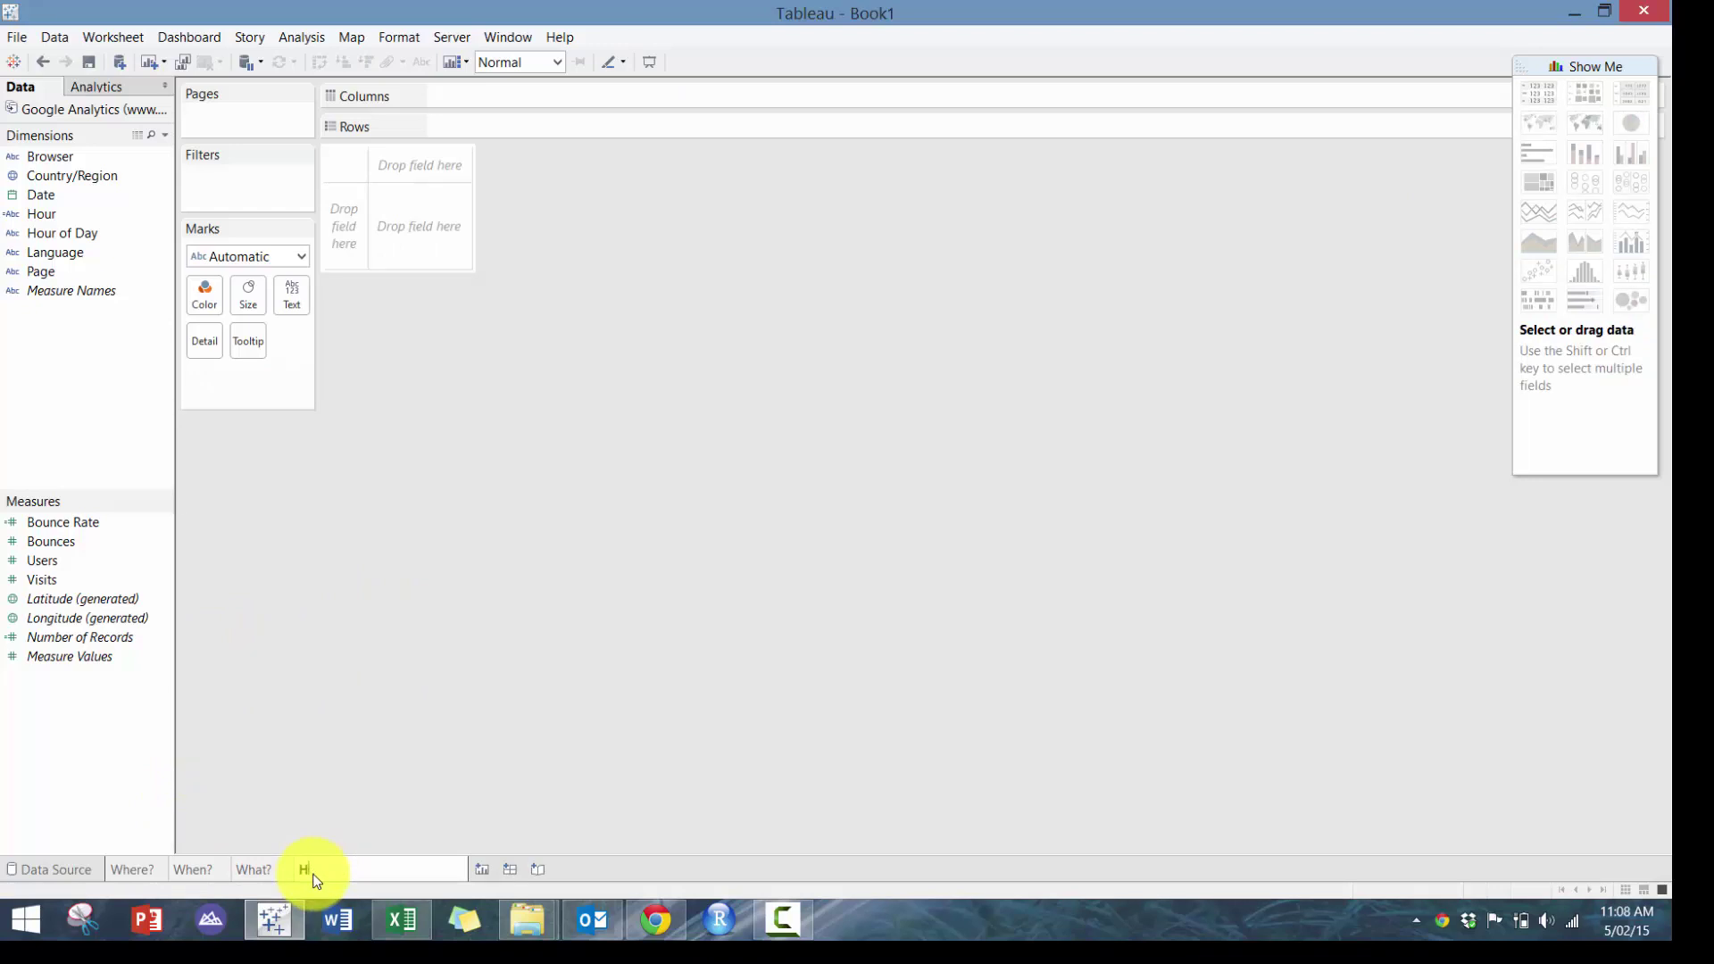
pyautogui.press('Return')
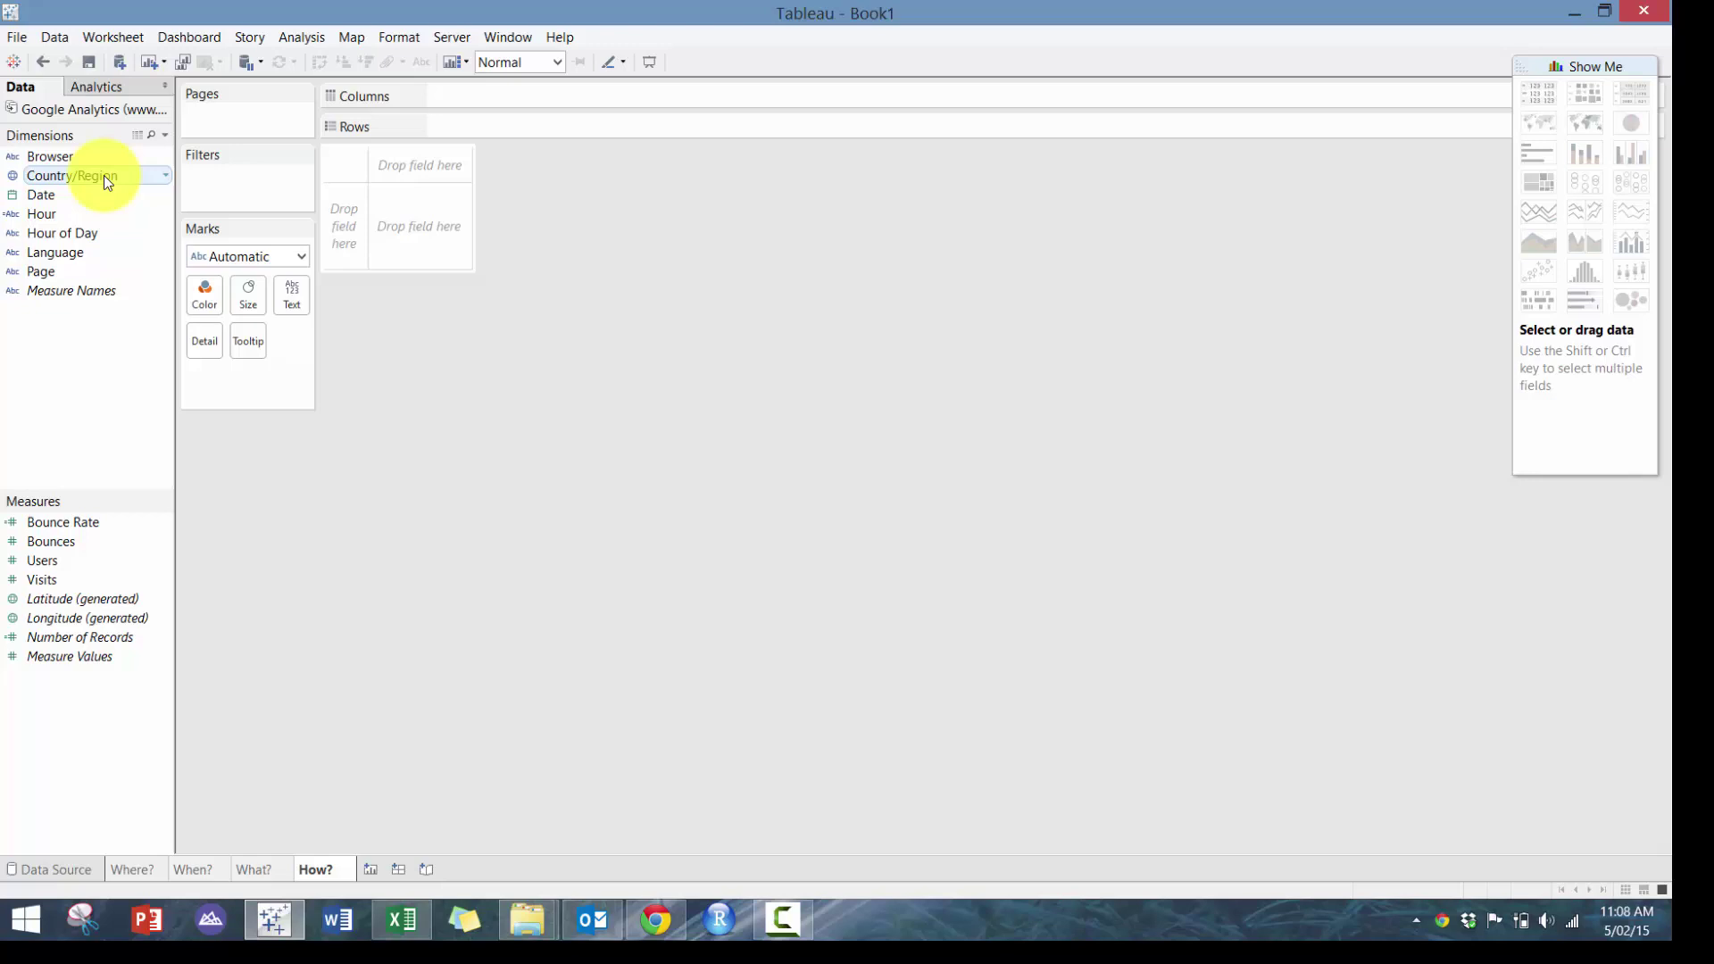
pyautogui.moveTo(104, 175); pyautogui.dragTo(57, 156)
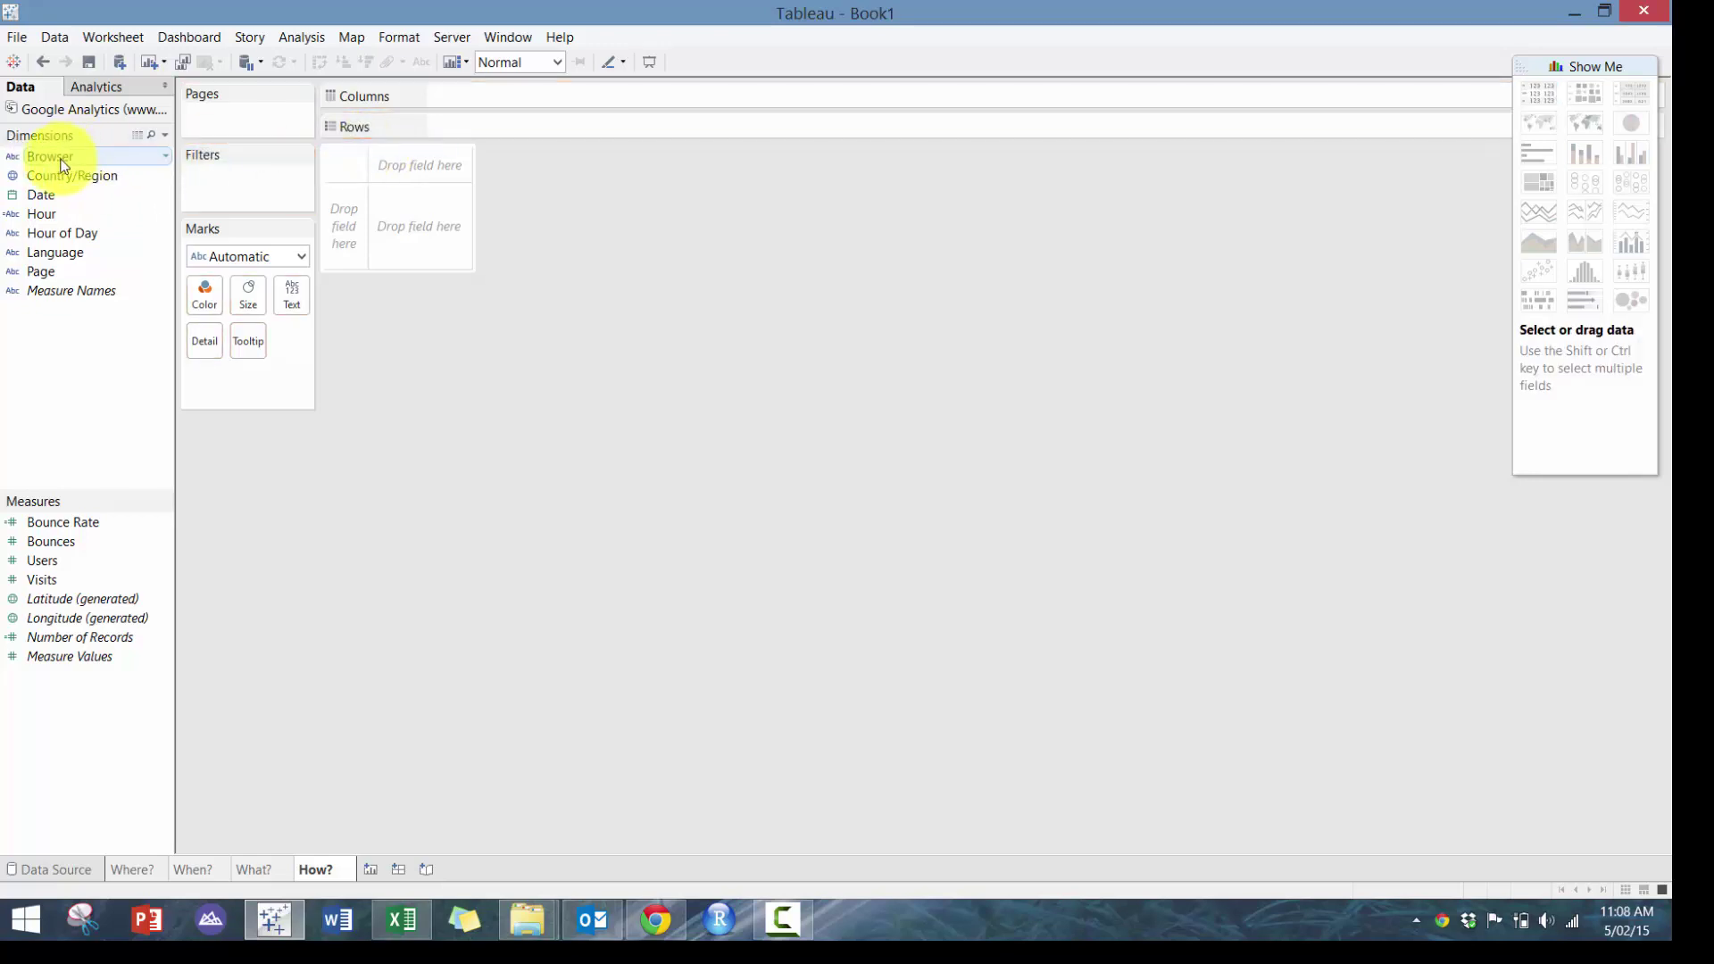
pyautogui.click(46, 153)
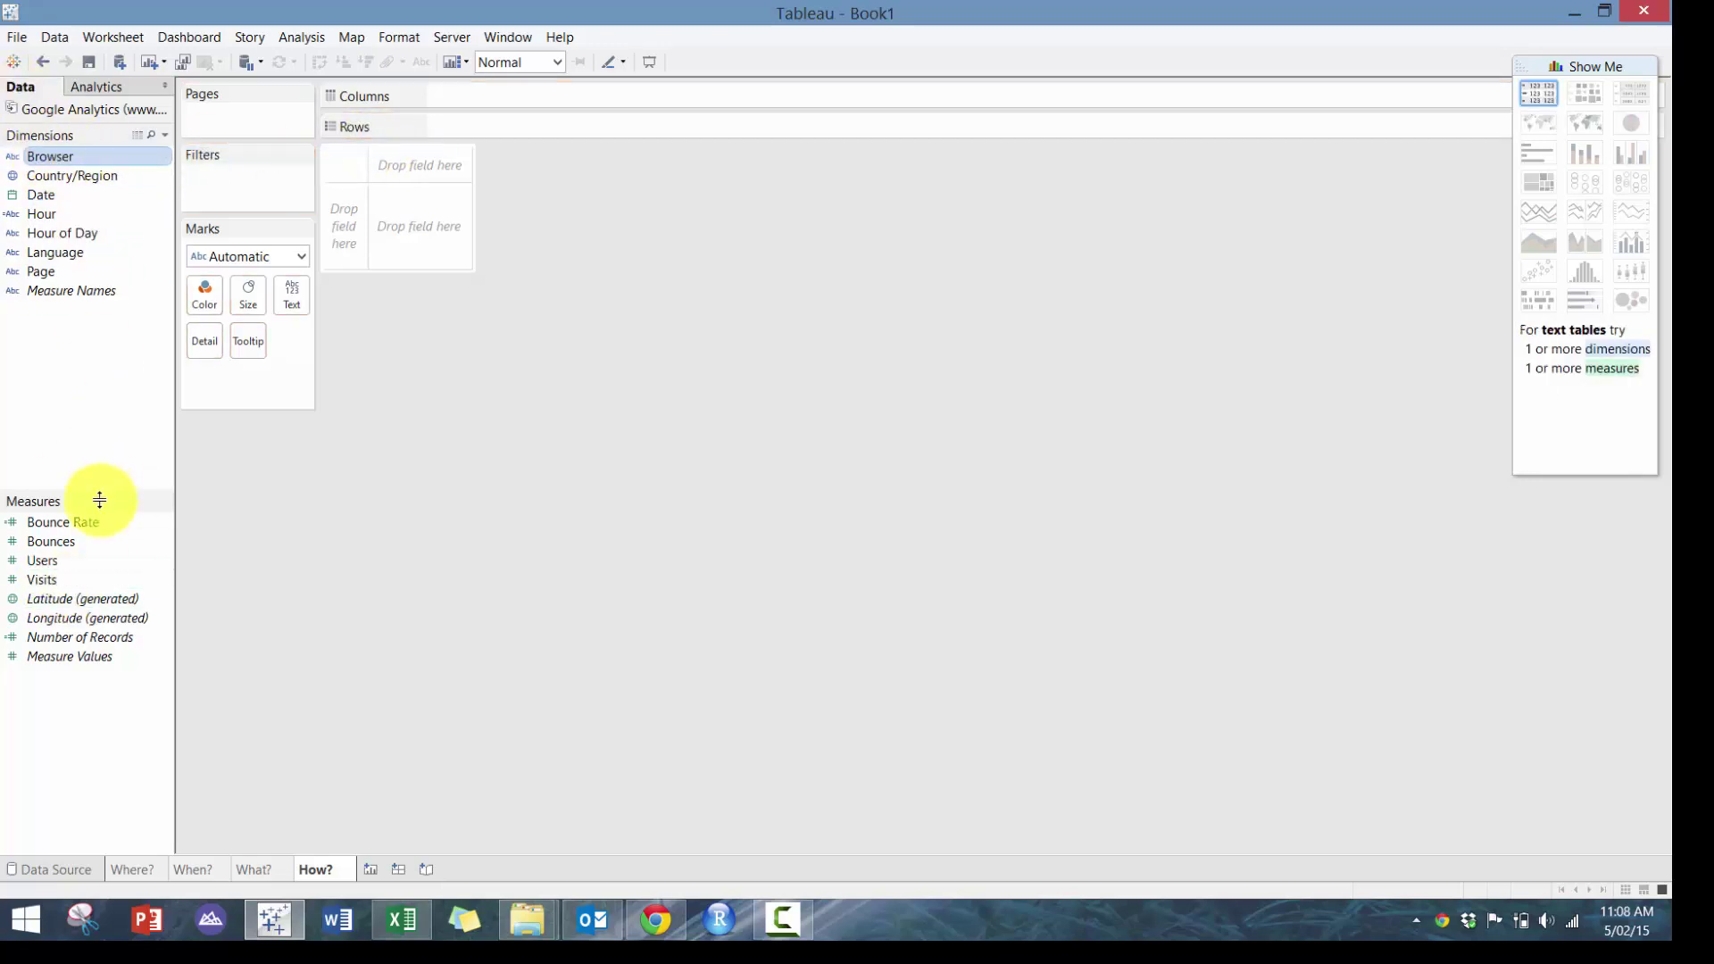
pyautogui.keyDown('ctrl'); pyautogui.click(88, 581); pyautogui.keyUp('ctrl')
pyautogui.click(1632, 125)
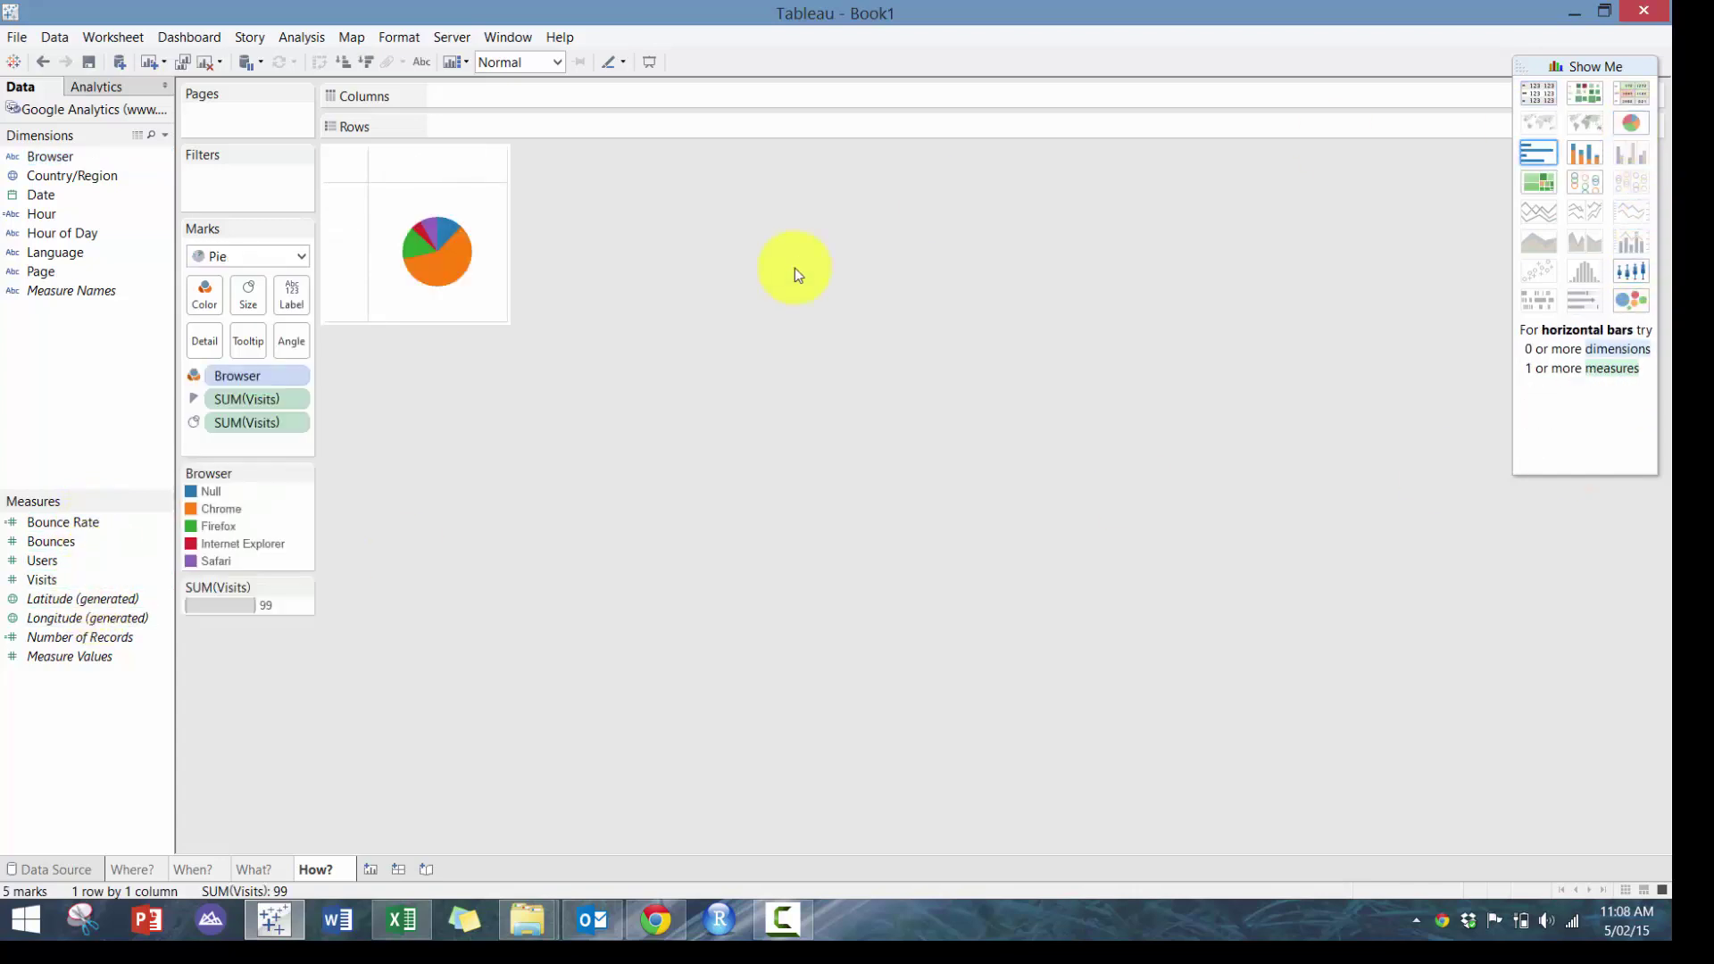
pyautogui.click(516, 139)
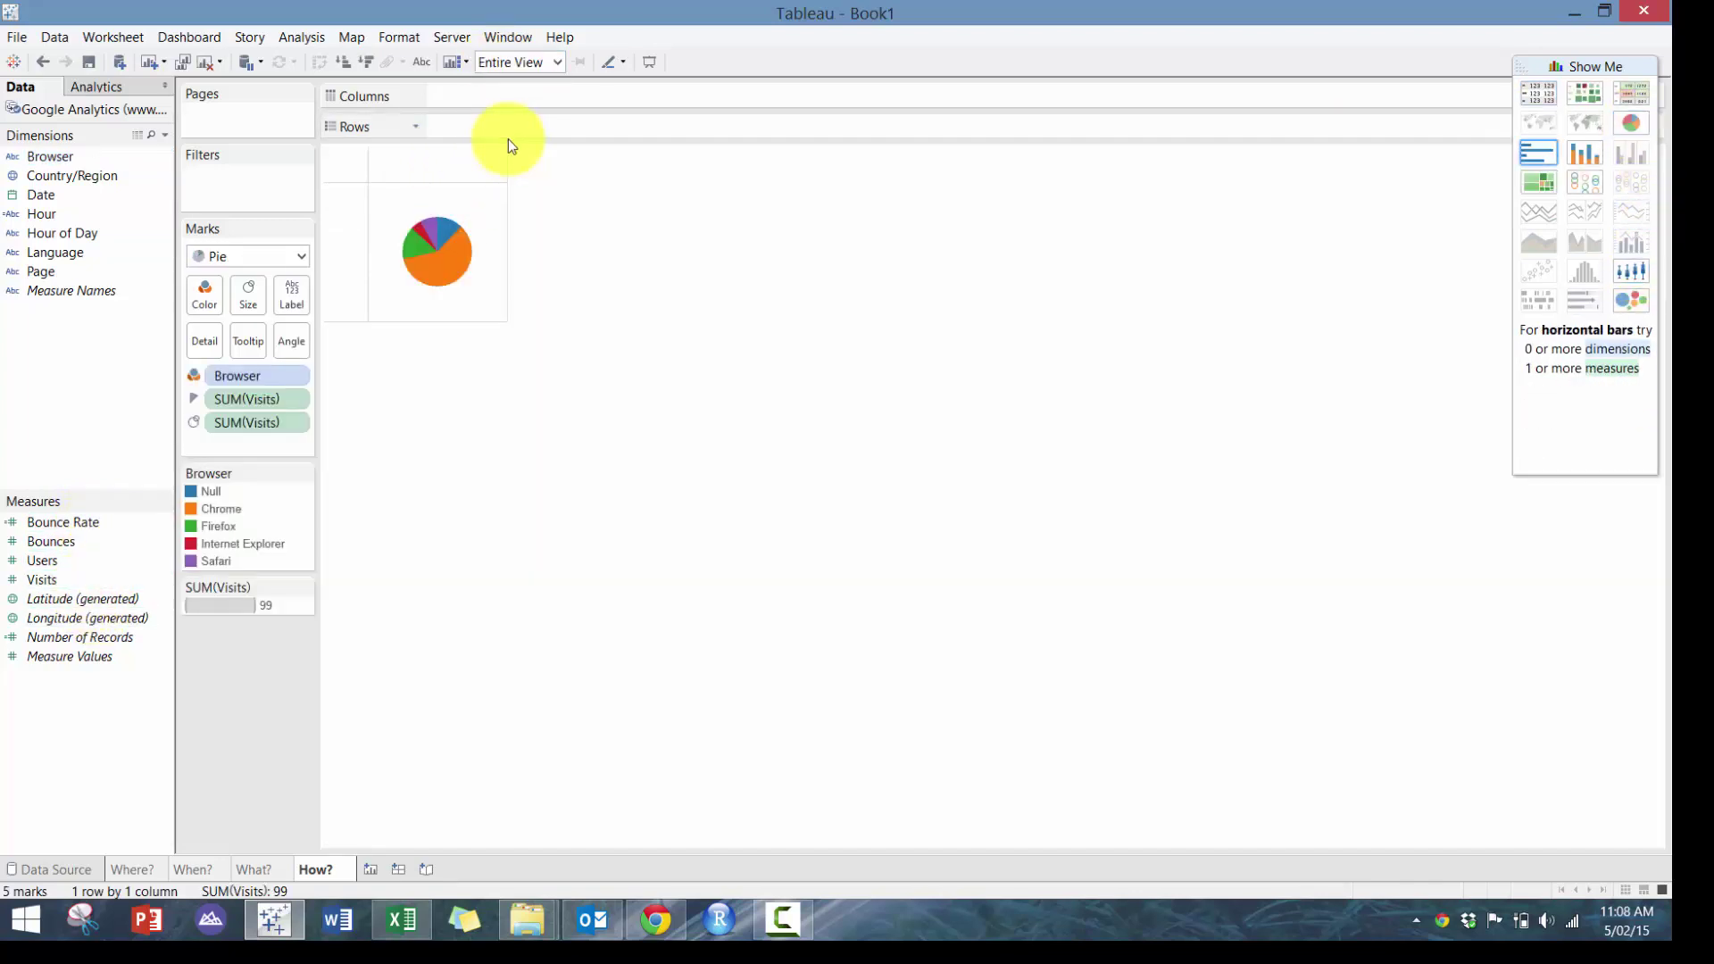
# Give the pie slices a dark border colour
pyautogui.click(215, 306)
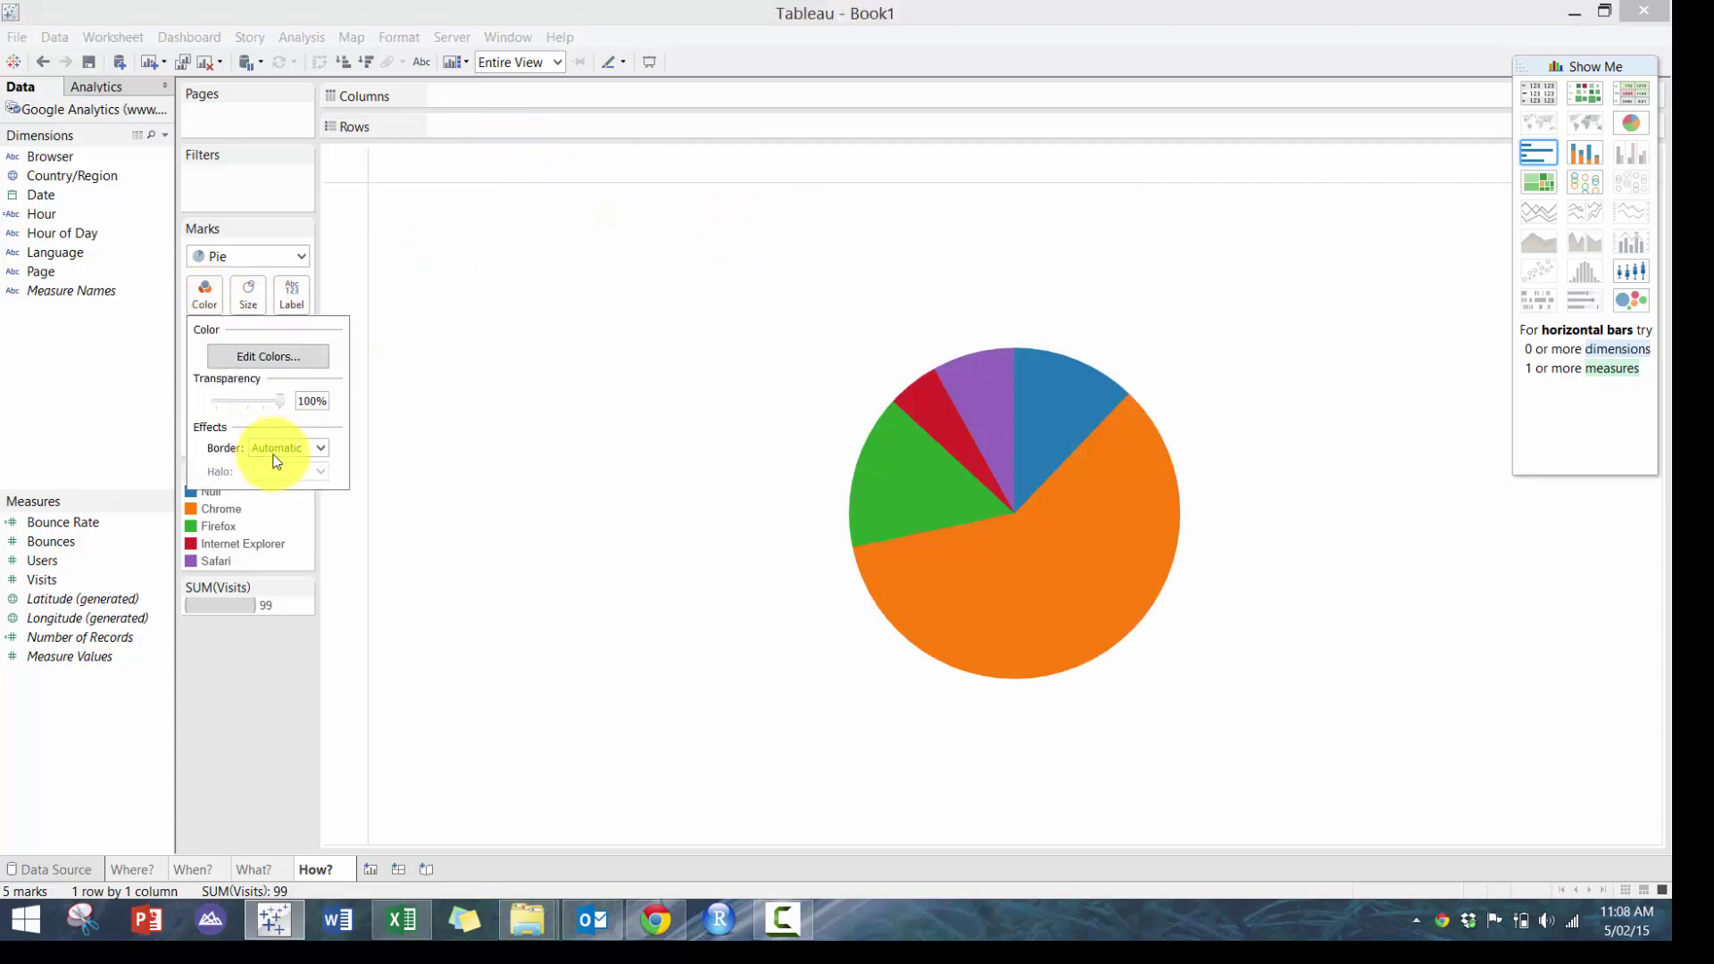
pyautogui.click(277, 451)
pyautogui.click(254, 527)
pyautogui.click(104, 394)
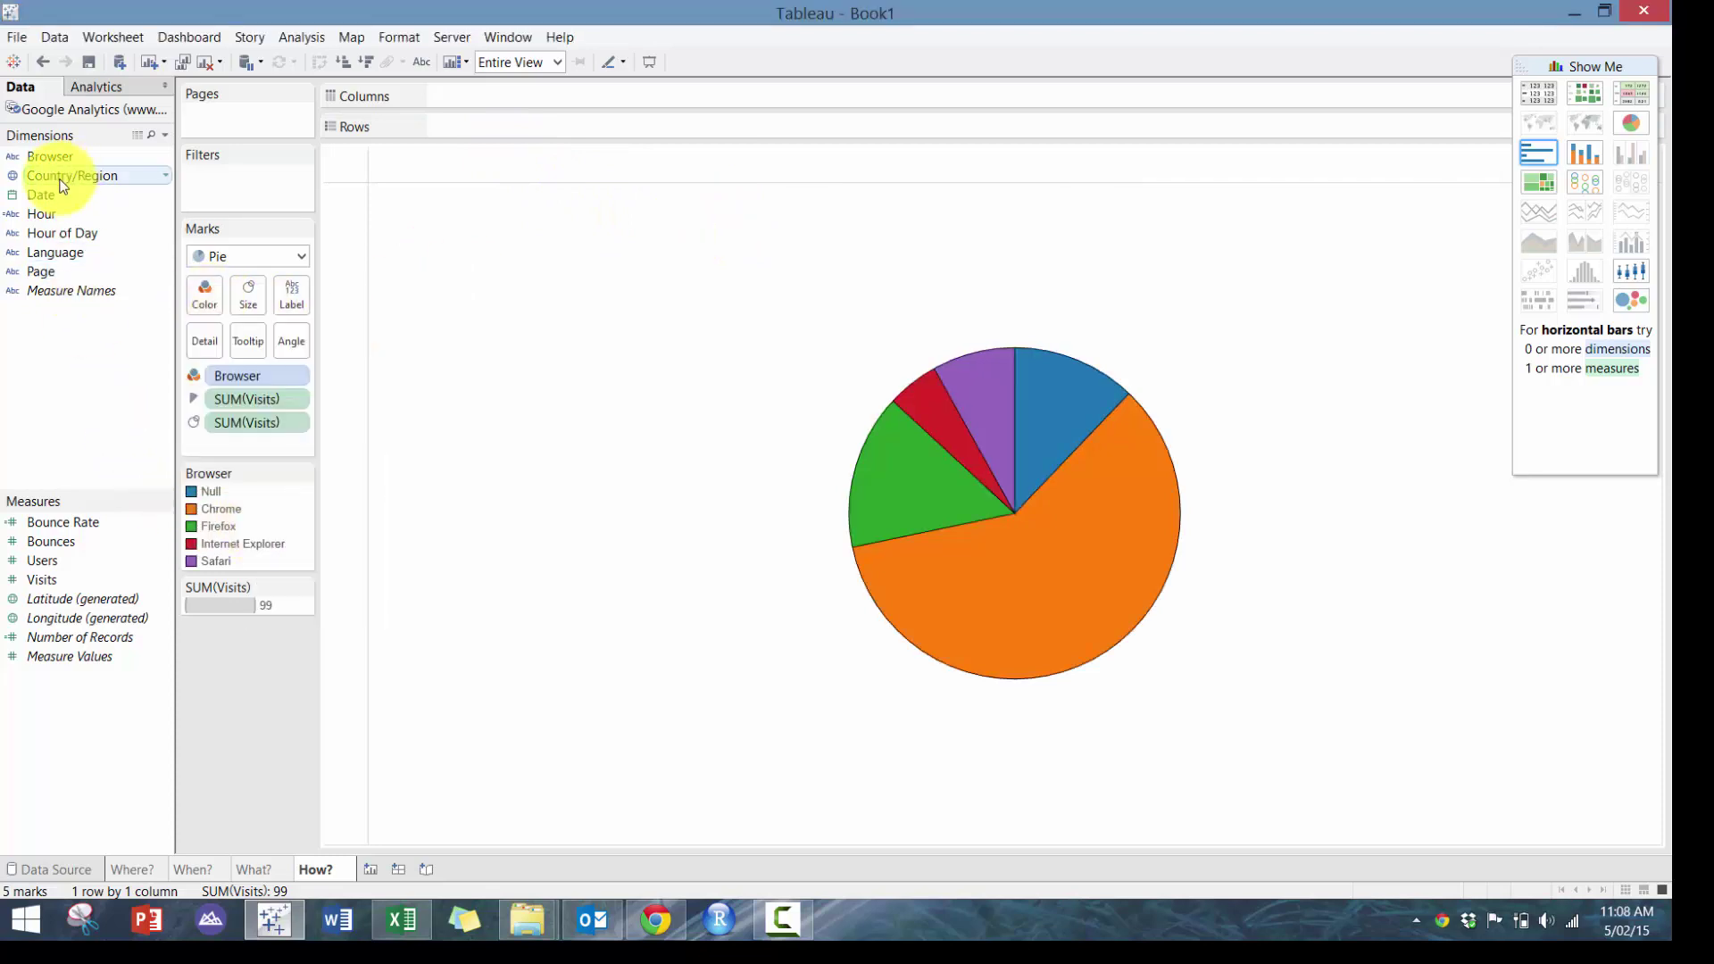
# Label the pie slices with browser names and visit counts
pyautogui.moveTo(109, 163); pyautogui.dragTo(293, 295)
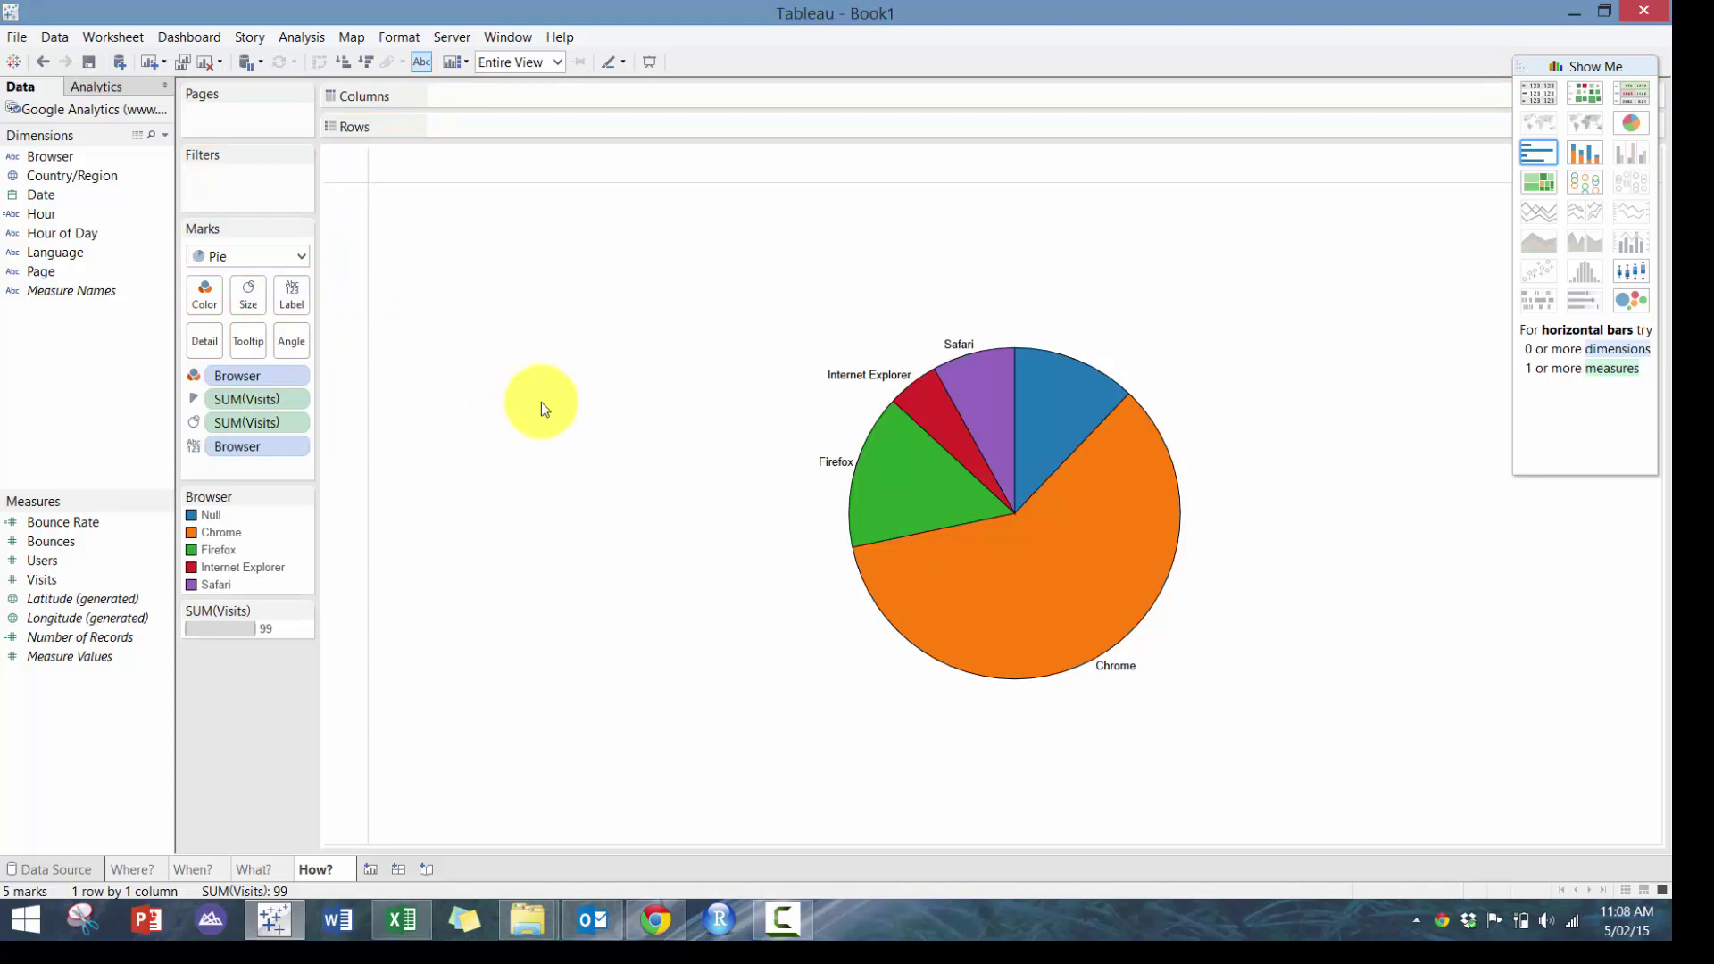
pyautogui.moveTo(1140, 426)
pyautogui.rightClick(1082, 396)
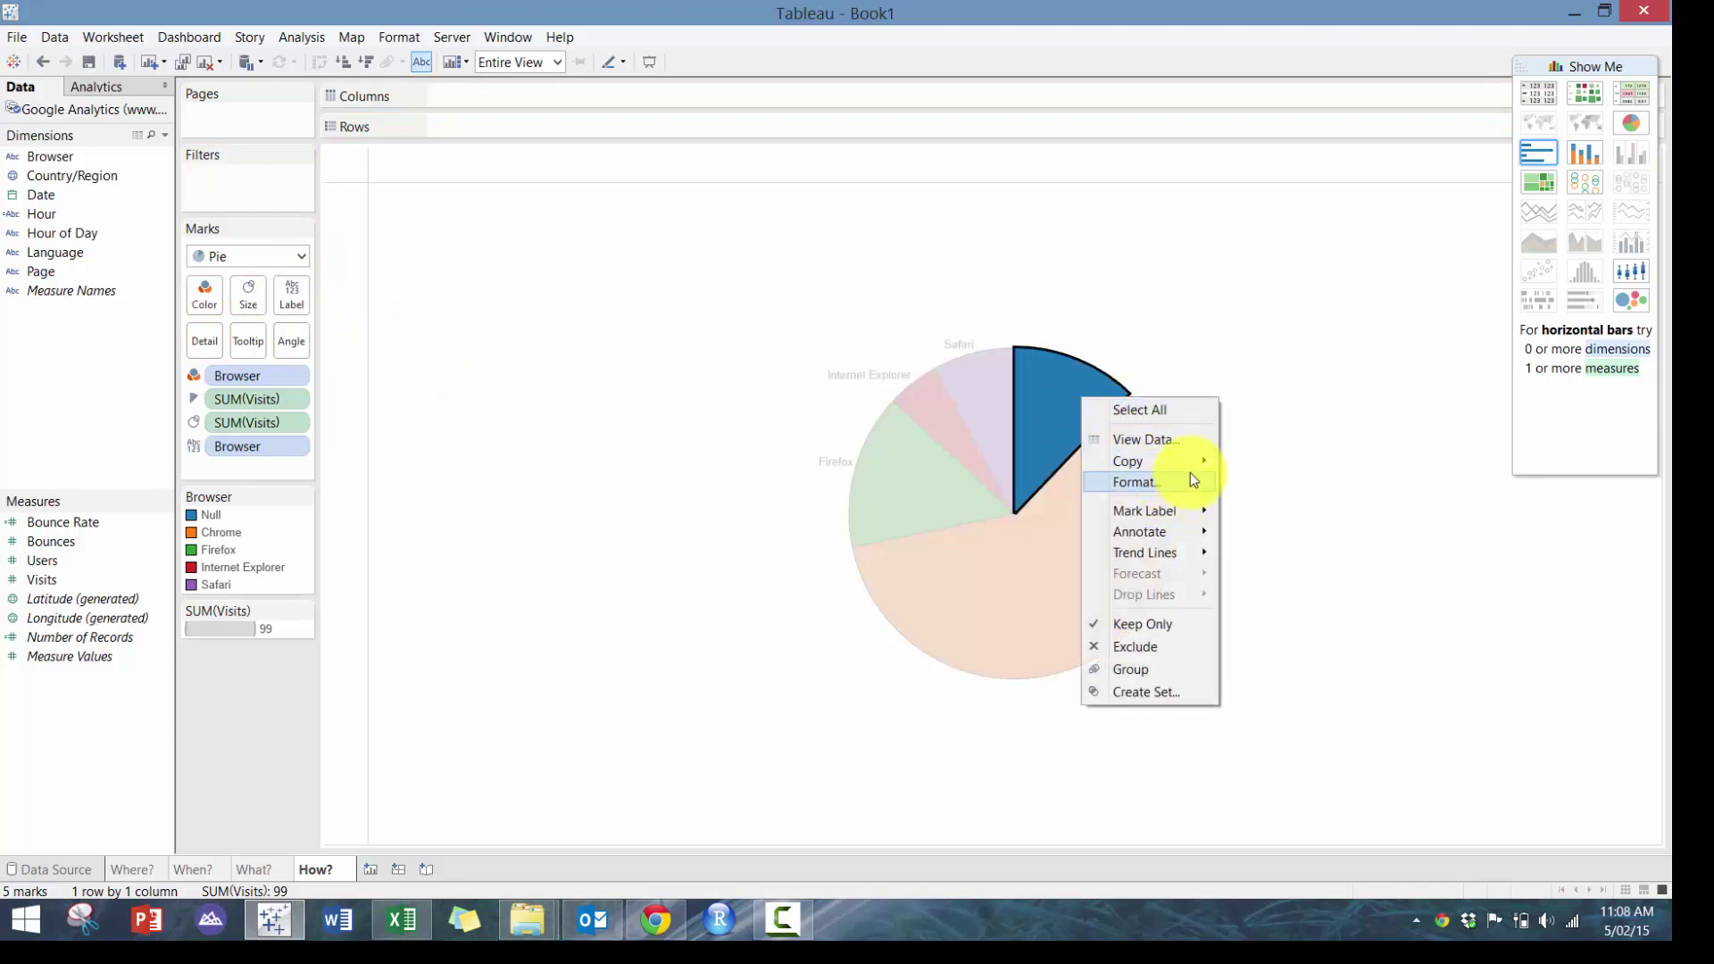
pyautogui.click(1261, 312)
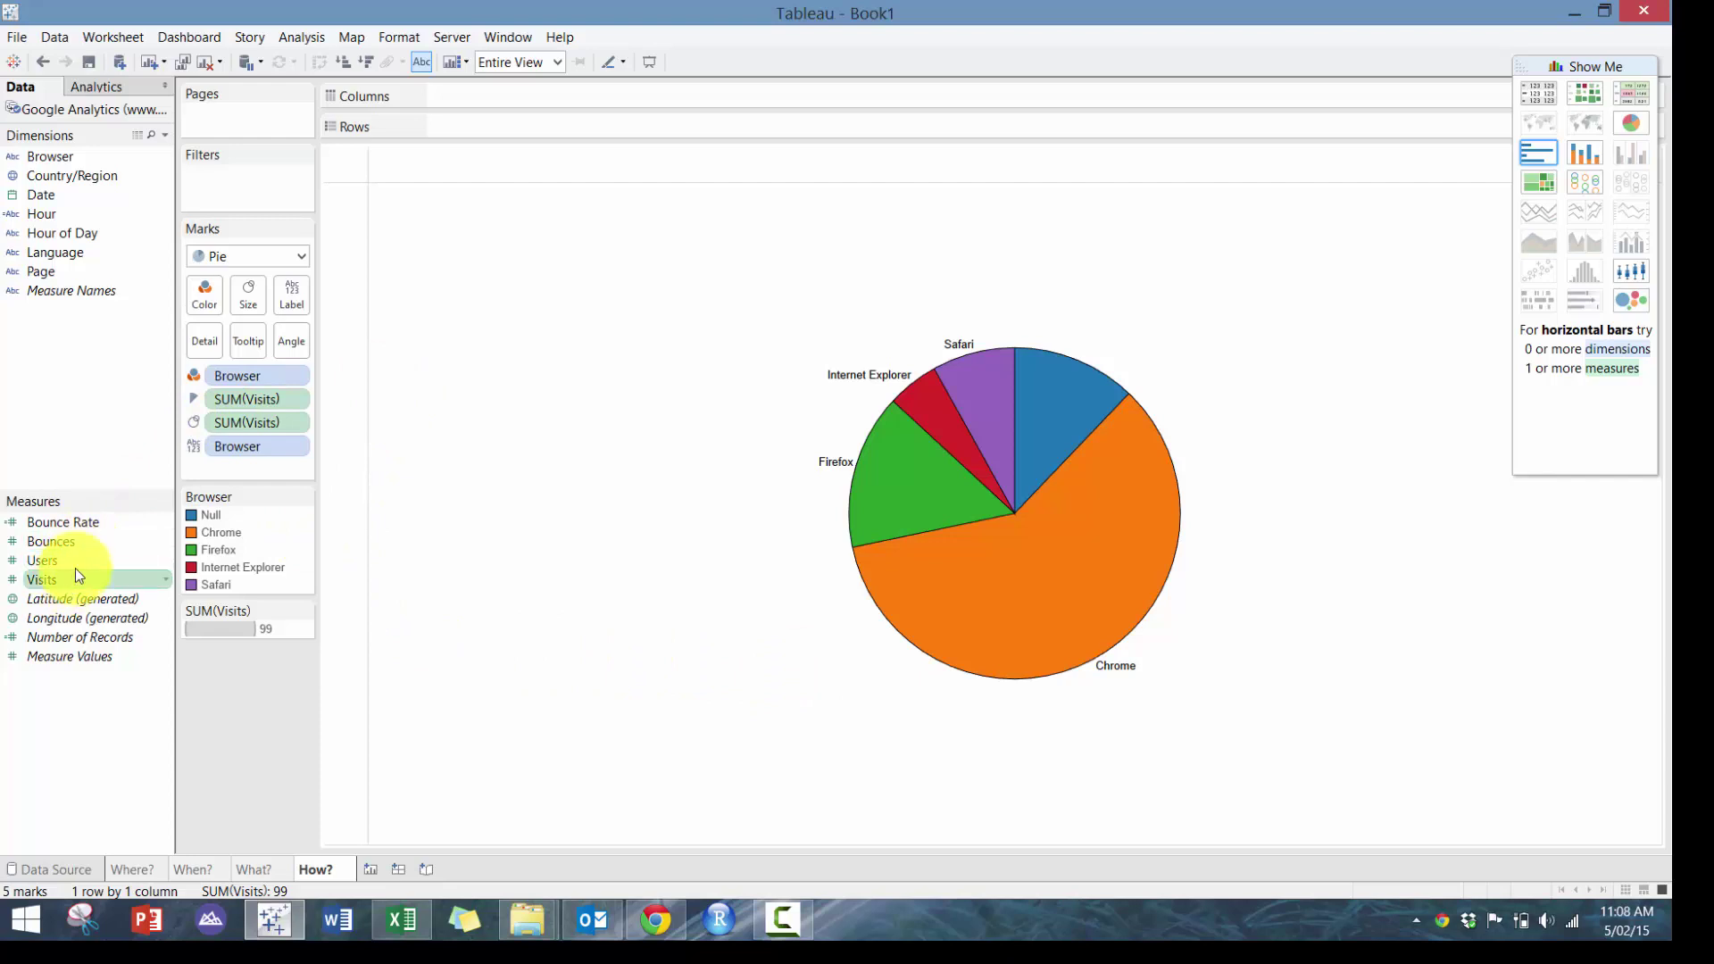
pyautogui.moveTo(75, 575); pyautogui.dragTo(283, 298)
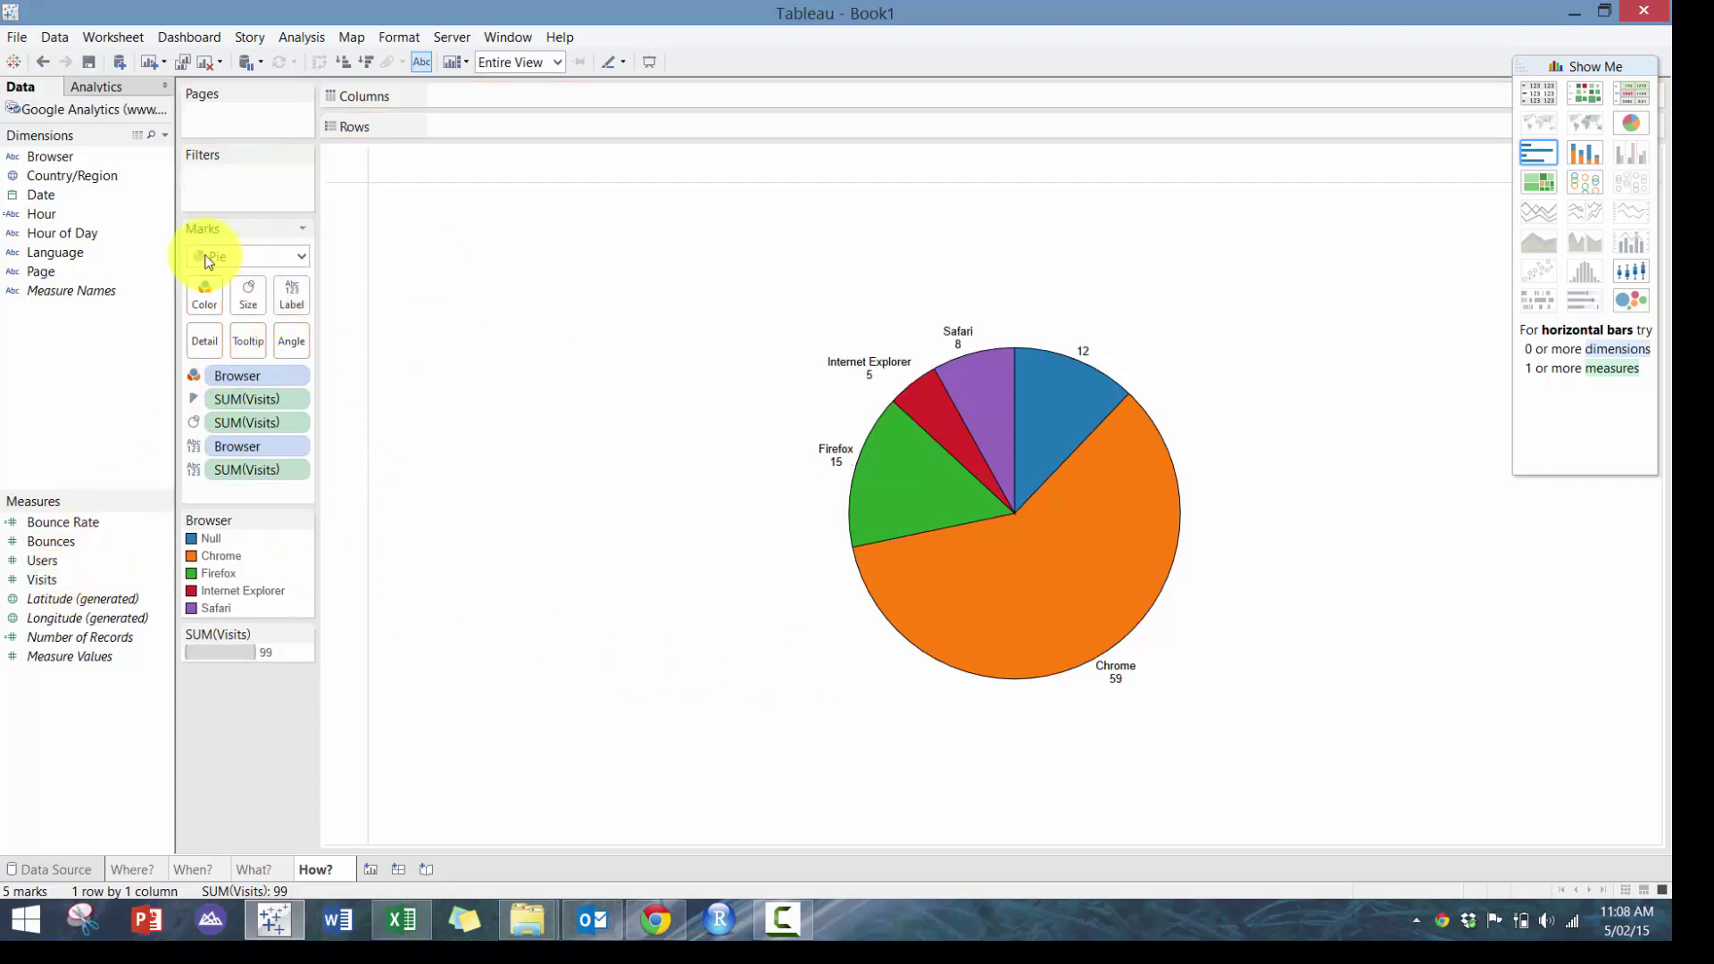
# Try splitting the pie by language in rows, then undo back to the single browser pie
pyautogui.moveTo(55, 254); pyautogui.dragTo(754, 102)
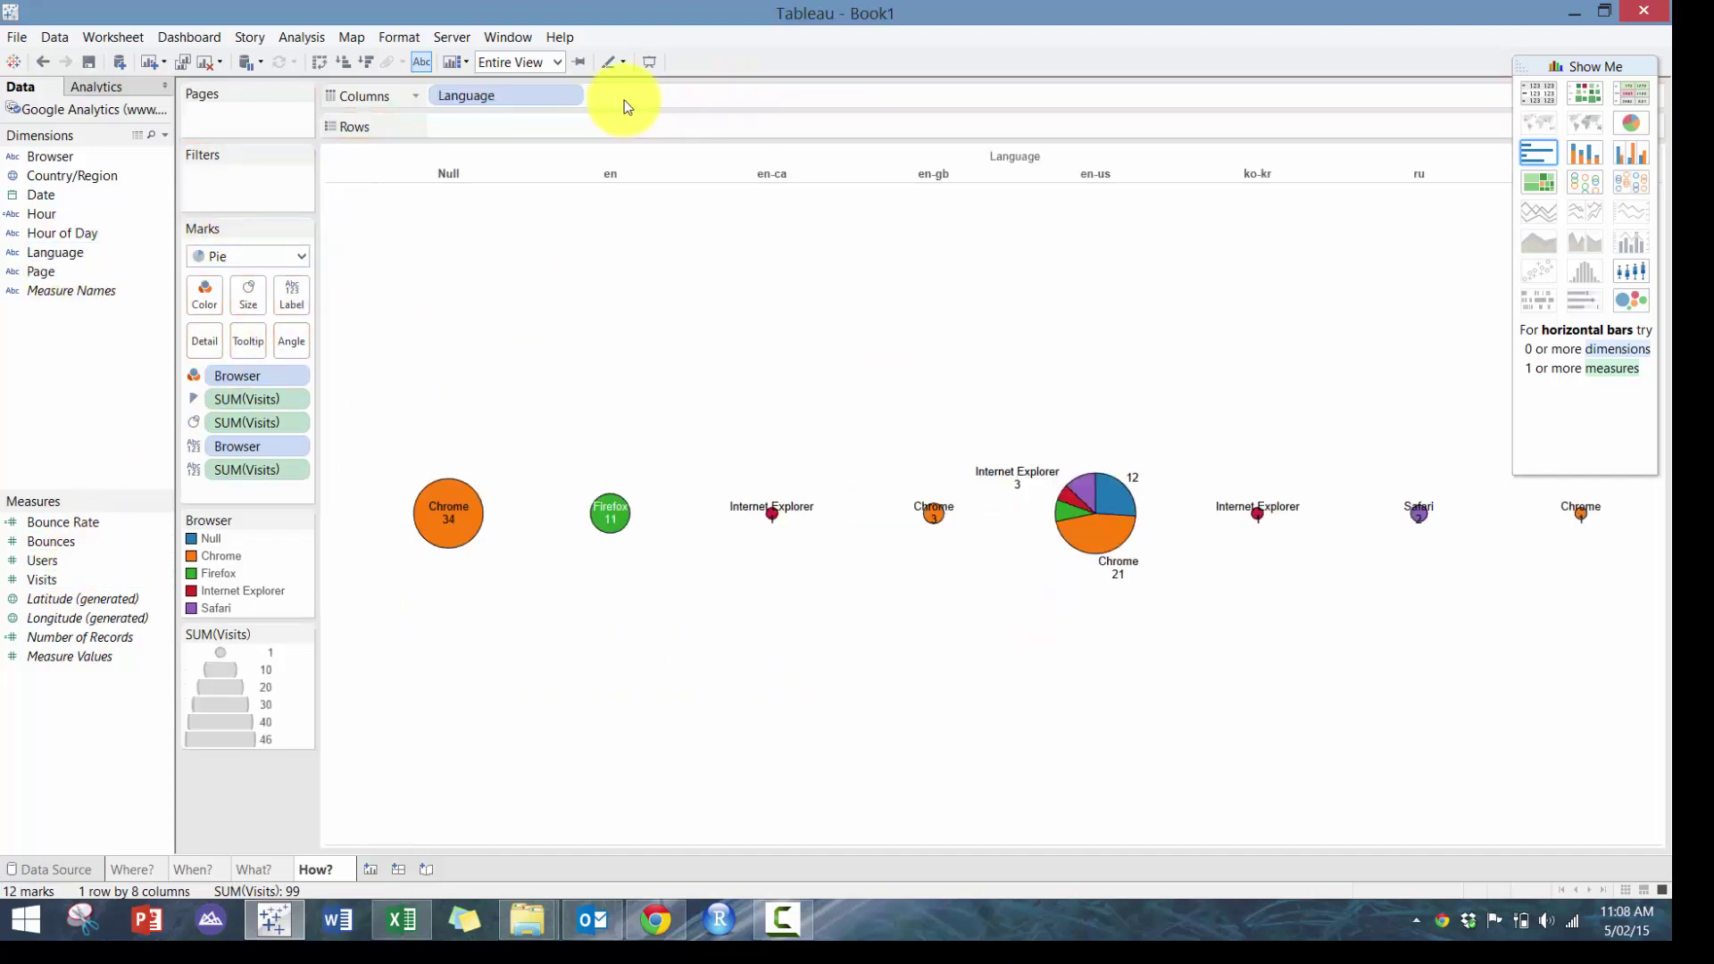
pyautogui.moveTo(546, 99); pyautogui.dragTo(534, 127)
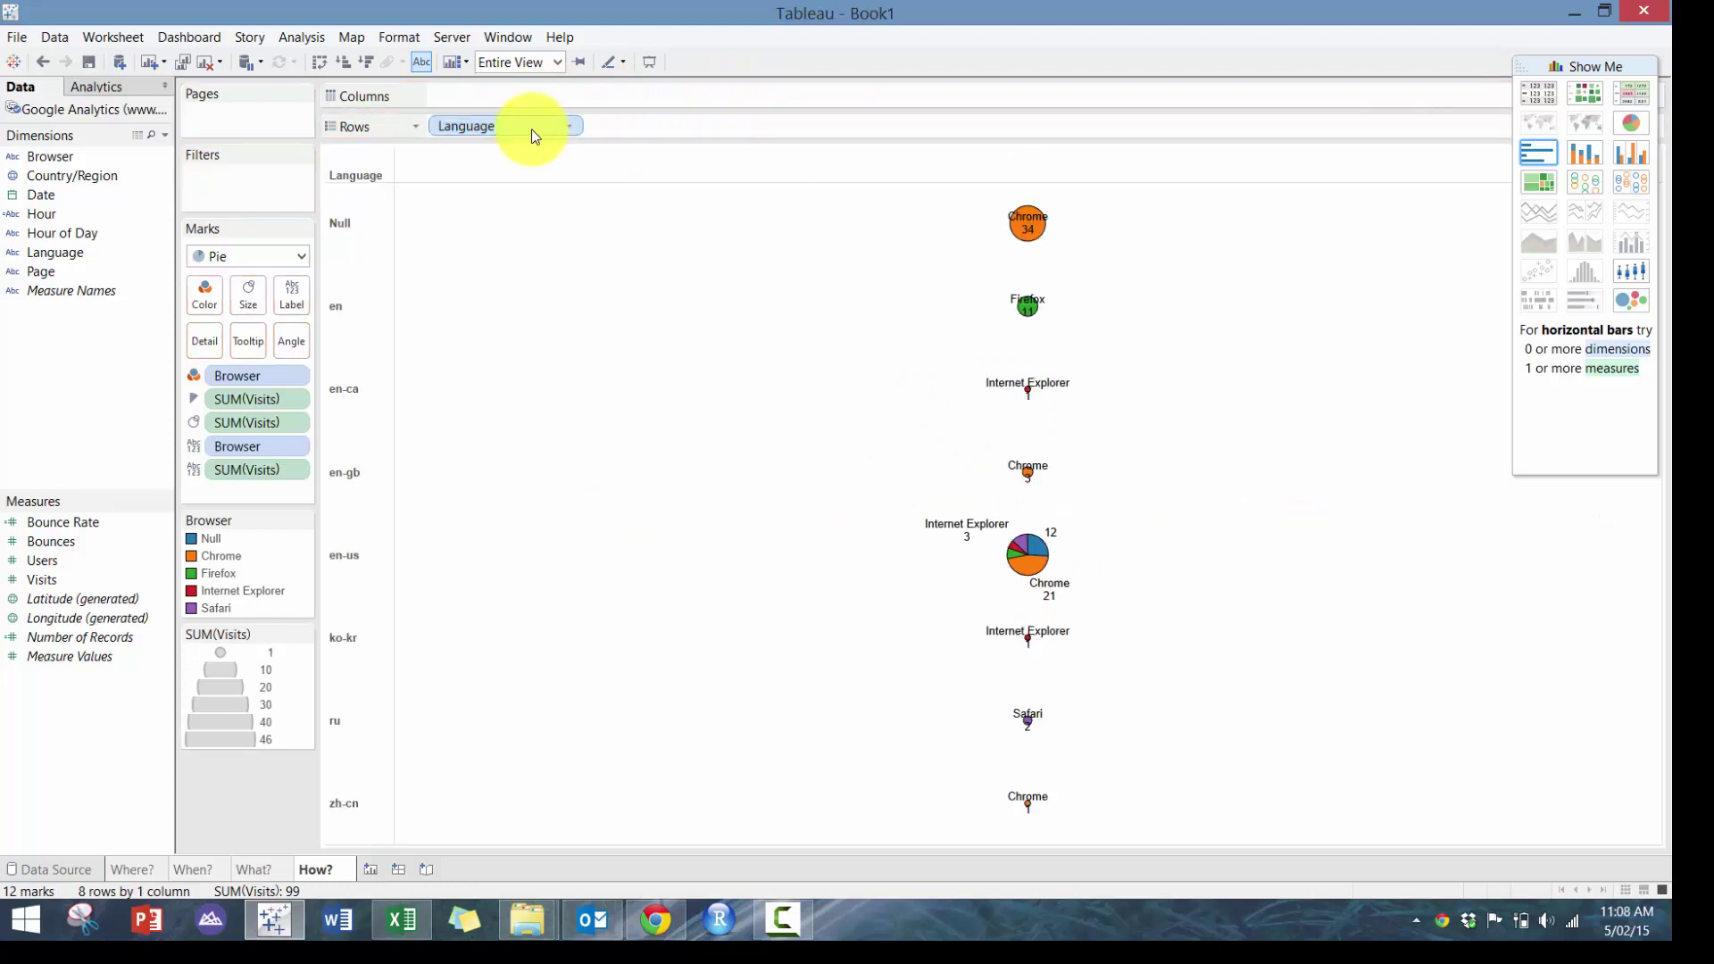
pyautogui.moveTo(241, 431); pyautogui.dragTo(75, 425)
pyautogui.hotkey('ctrl', 'z')
pyautogui.hotkey('ctrl', 'w')
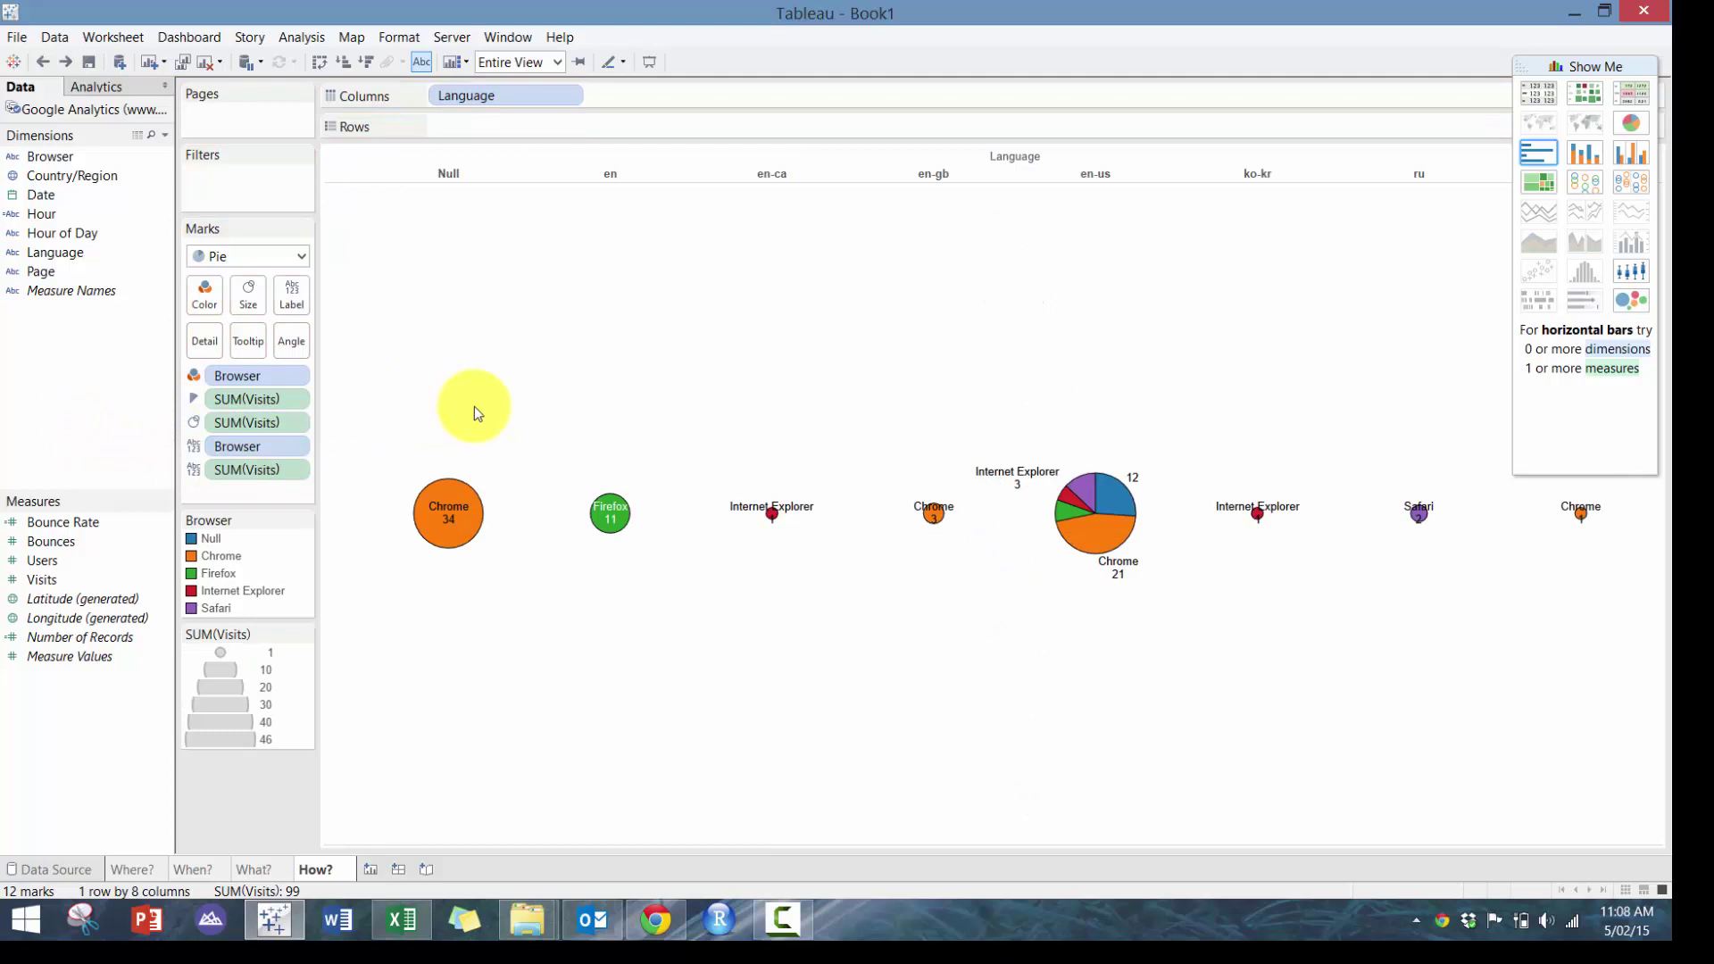
pyautogui.hotkey('ctrl', 'z')
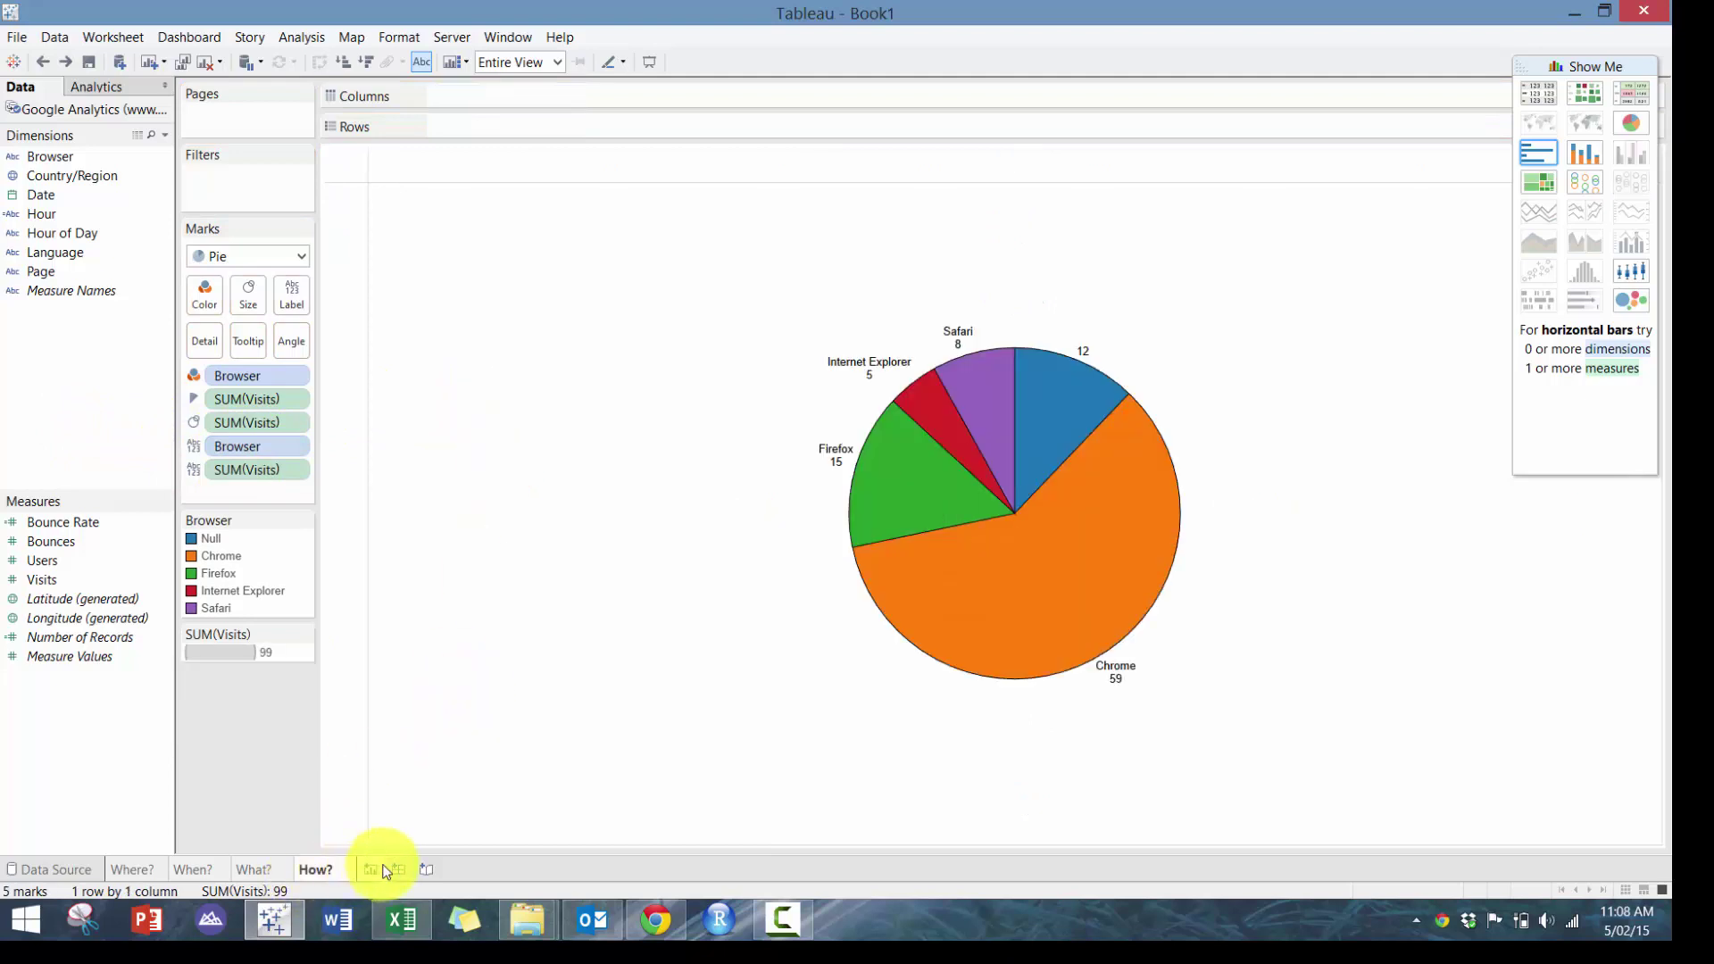
# Create an automatic-size dashboard holding the Where? map, When? chart, What? treemap and How? pie
pyautogui.click(399, 870)
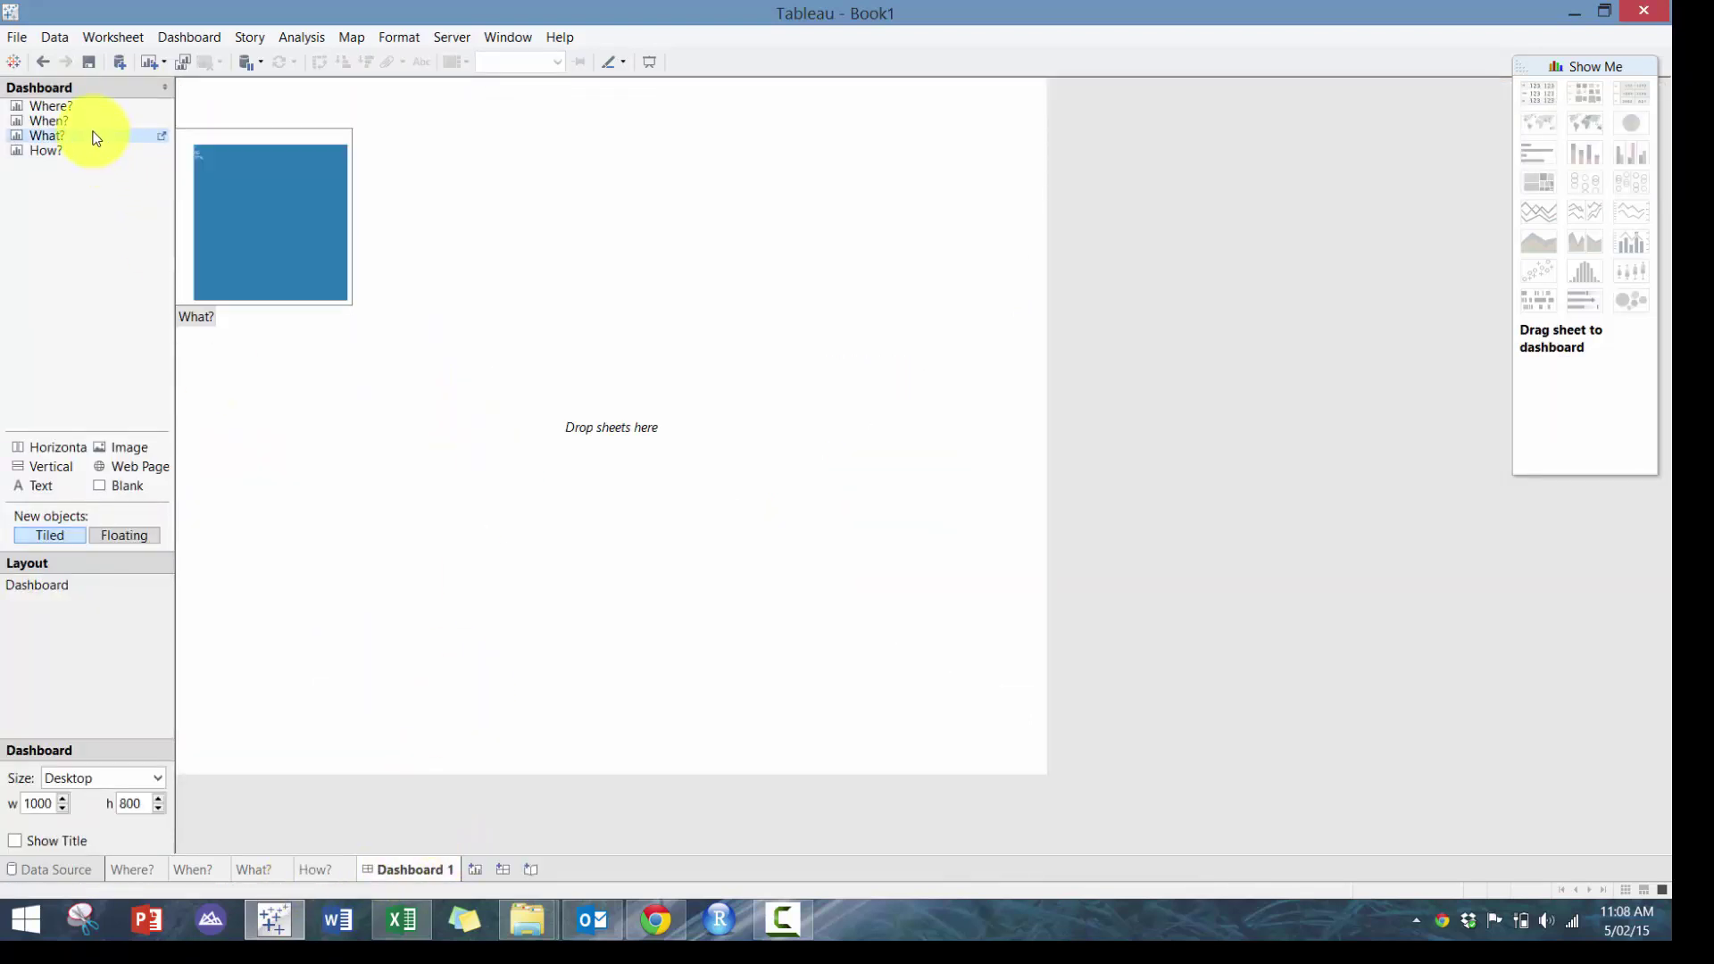
pyautogui.click(57, 778)
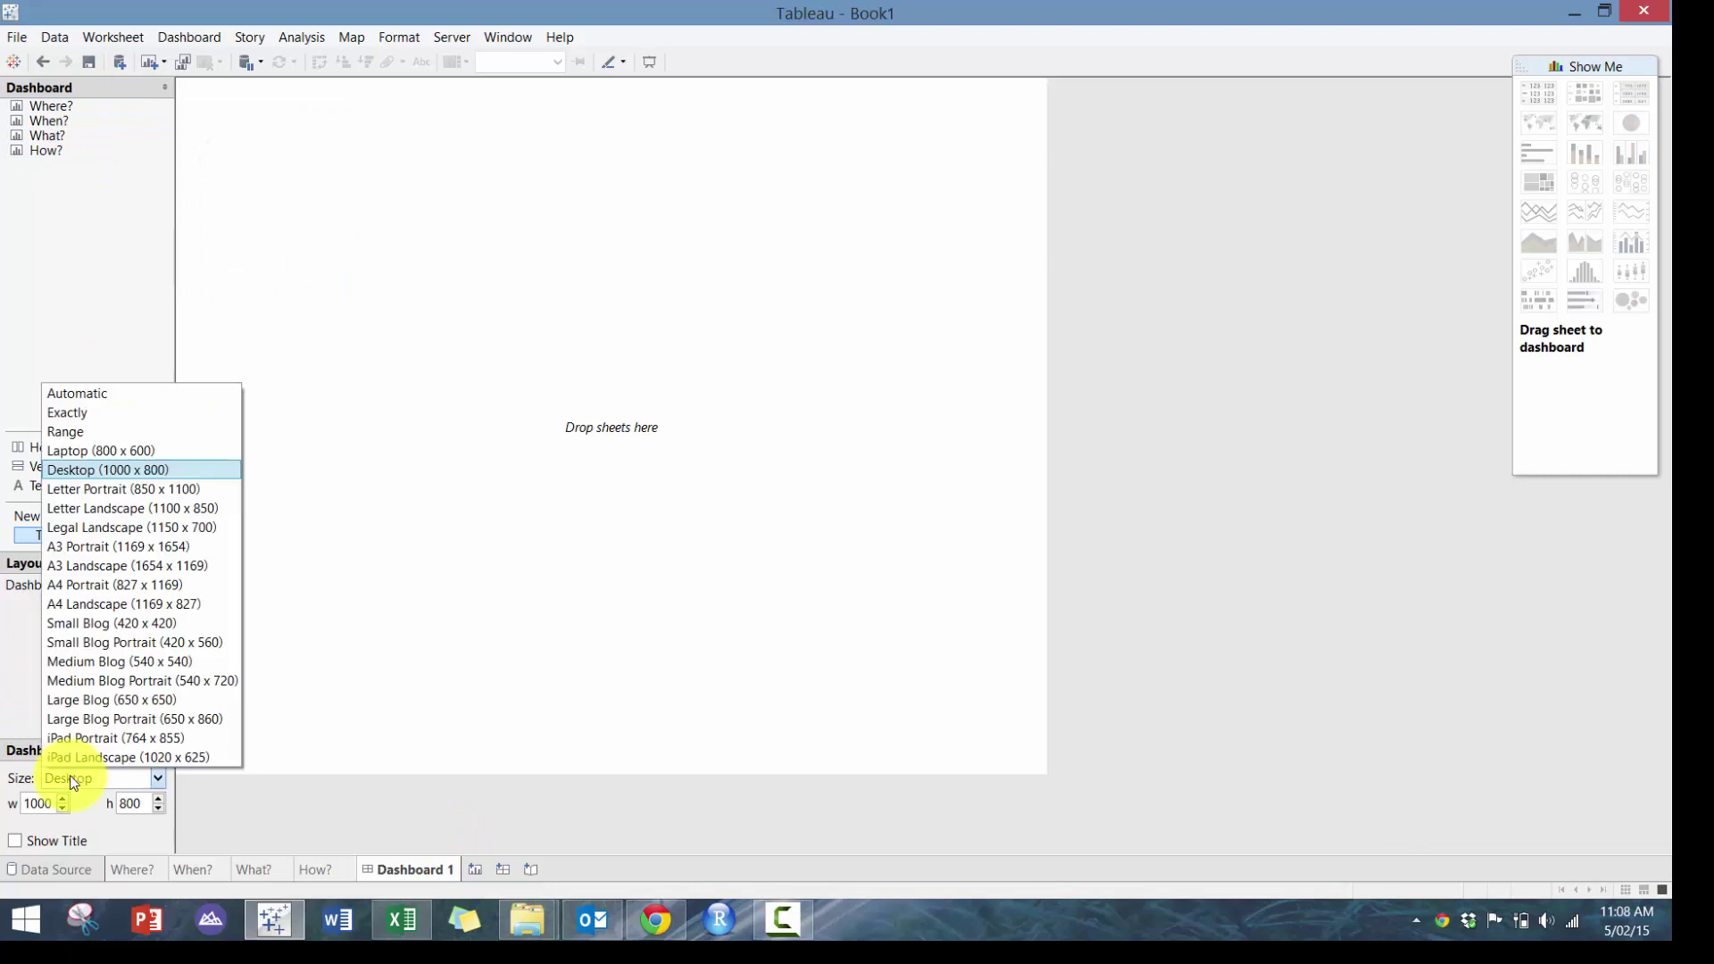
pyautogui.click(98, 394)
pyautogui.moveTo(104, 107); pyautogui.dragTo(325, 161)
pyautogui.moveTo(115, 122)
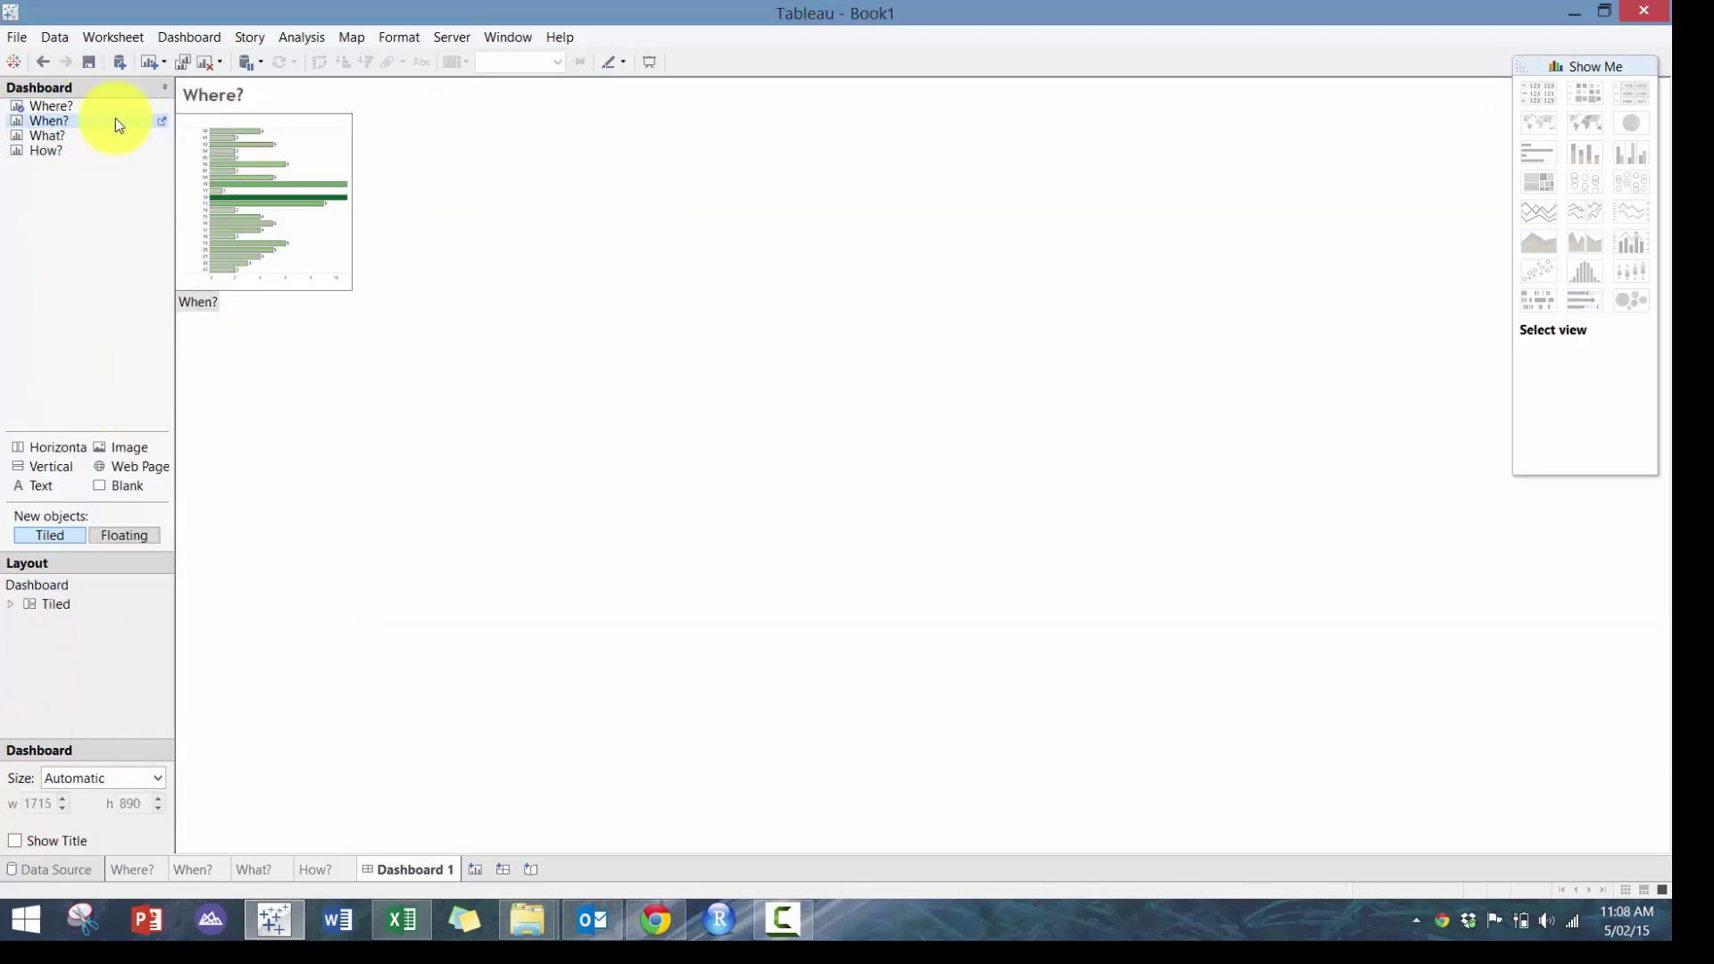
pyautogui.moveTo(103, 118); pyautogui.dragTo(1217, 394)
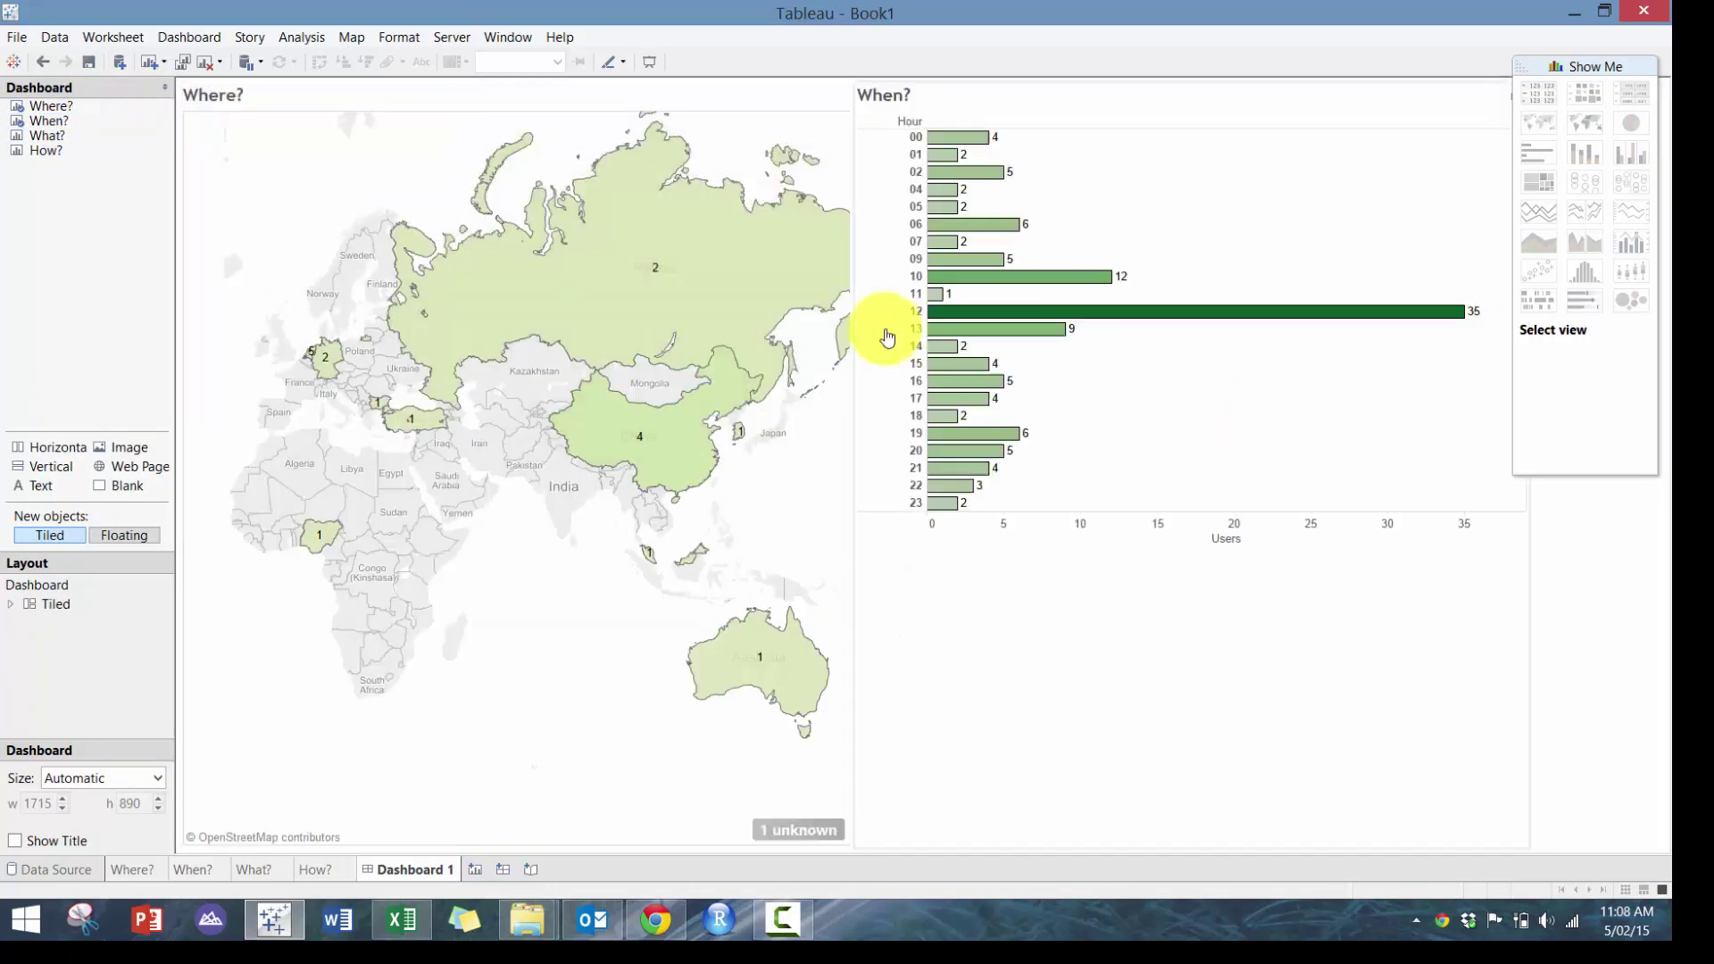
pyautogui.moveTo(81, 137)
pyautogui.mouseDown()
pyautogui.moveTo(930, 711)
pyautogui.moveTo(1176, 759)
pyautogui.mouseUp()
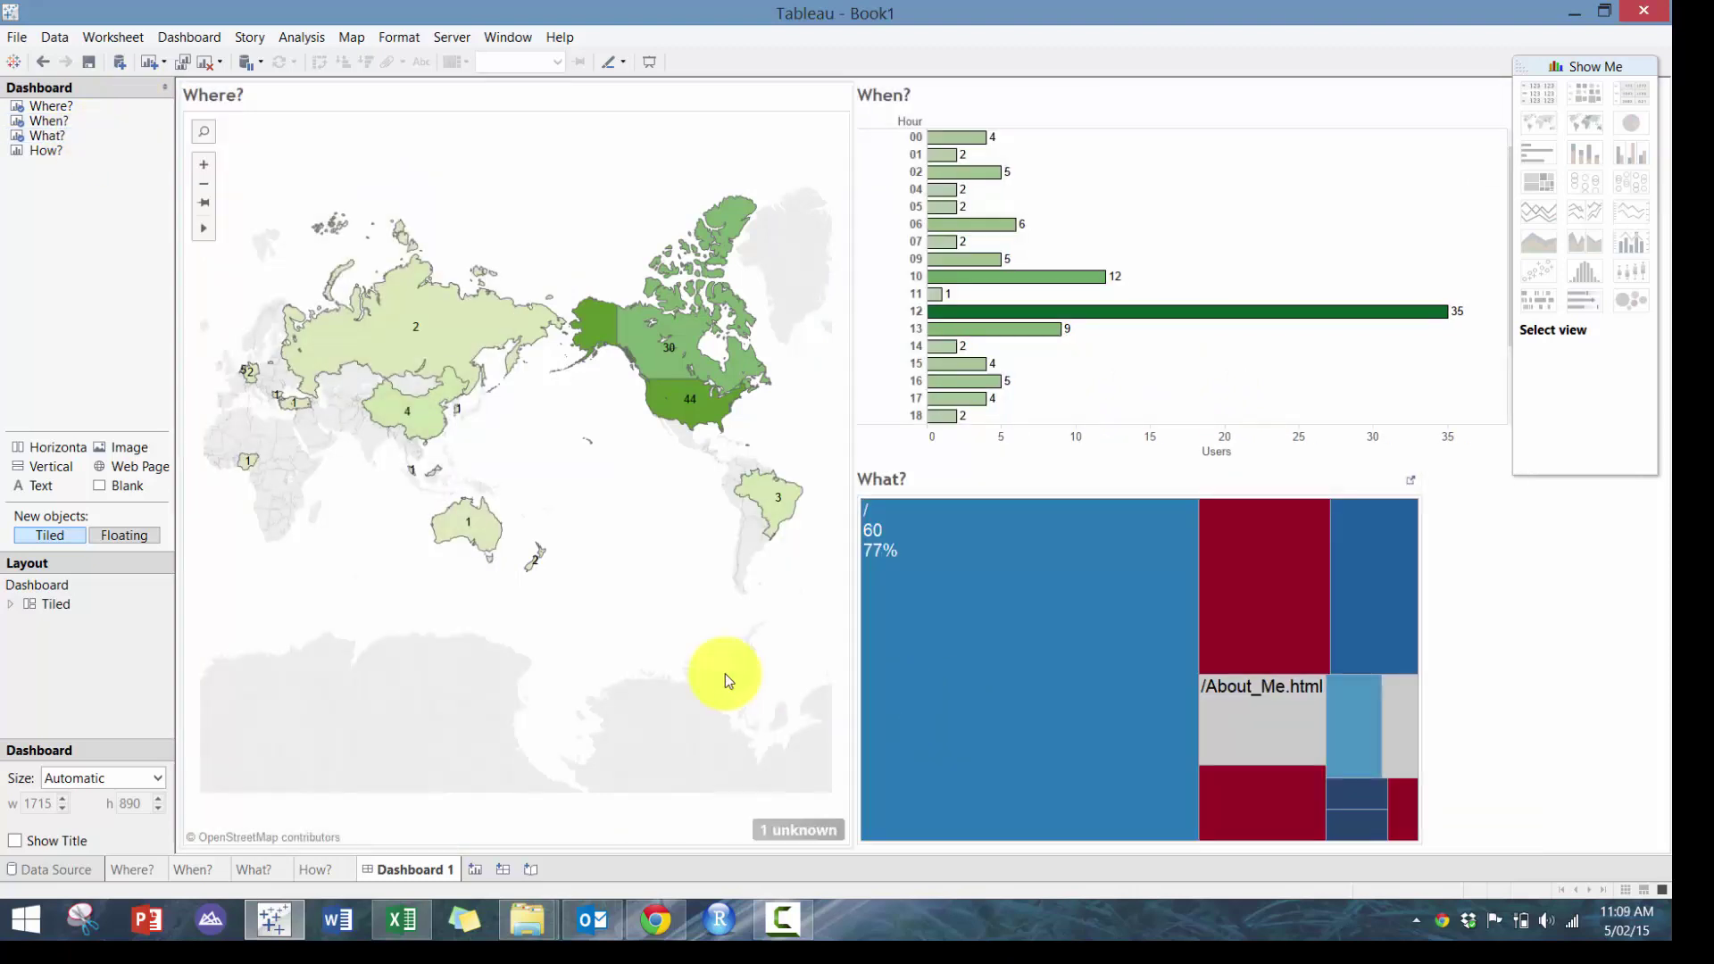
pyautogui.click(78, 152)
pyautogui.moveTo(79, 155); pyautogui.dragTo(711, 631)
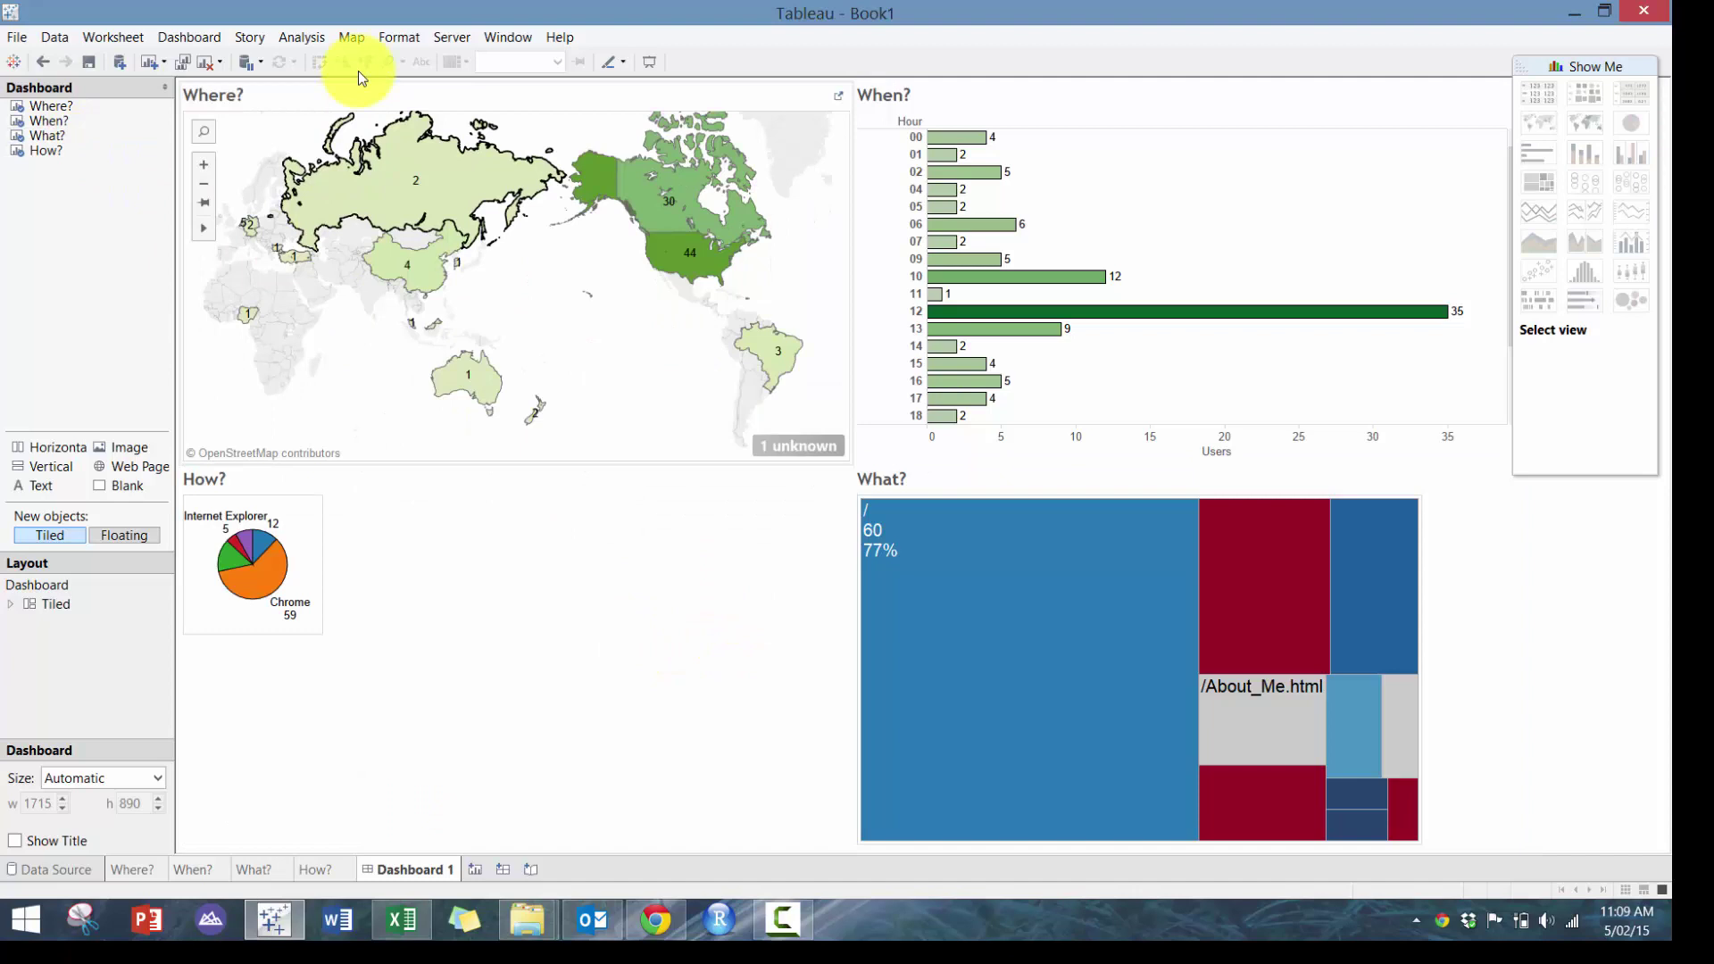
# Show the dashboard title and set the How? pie to fit its entire view
pyautogui.click(189, 36)
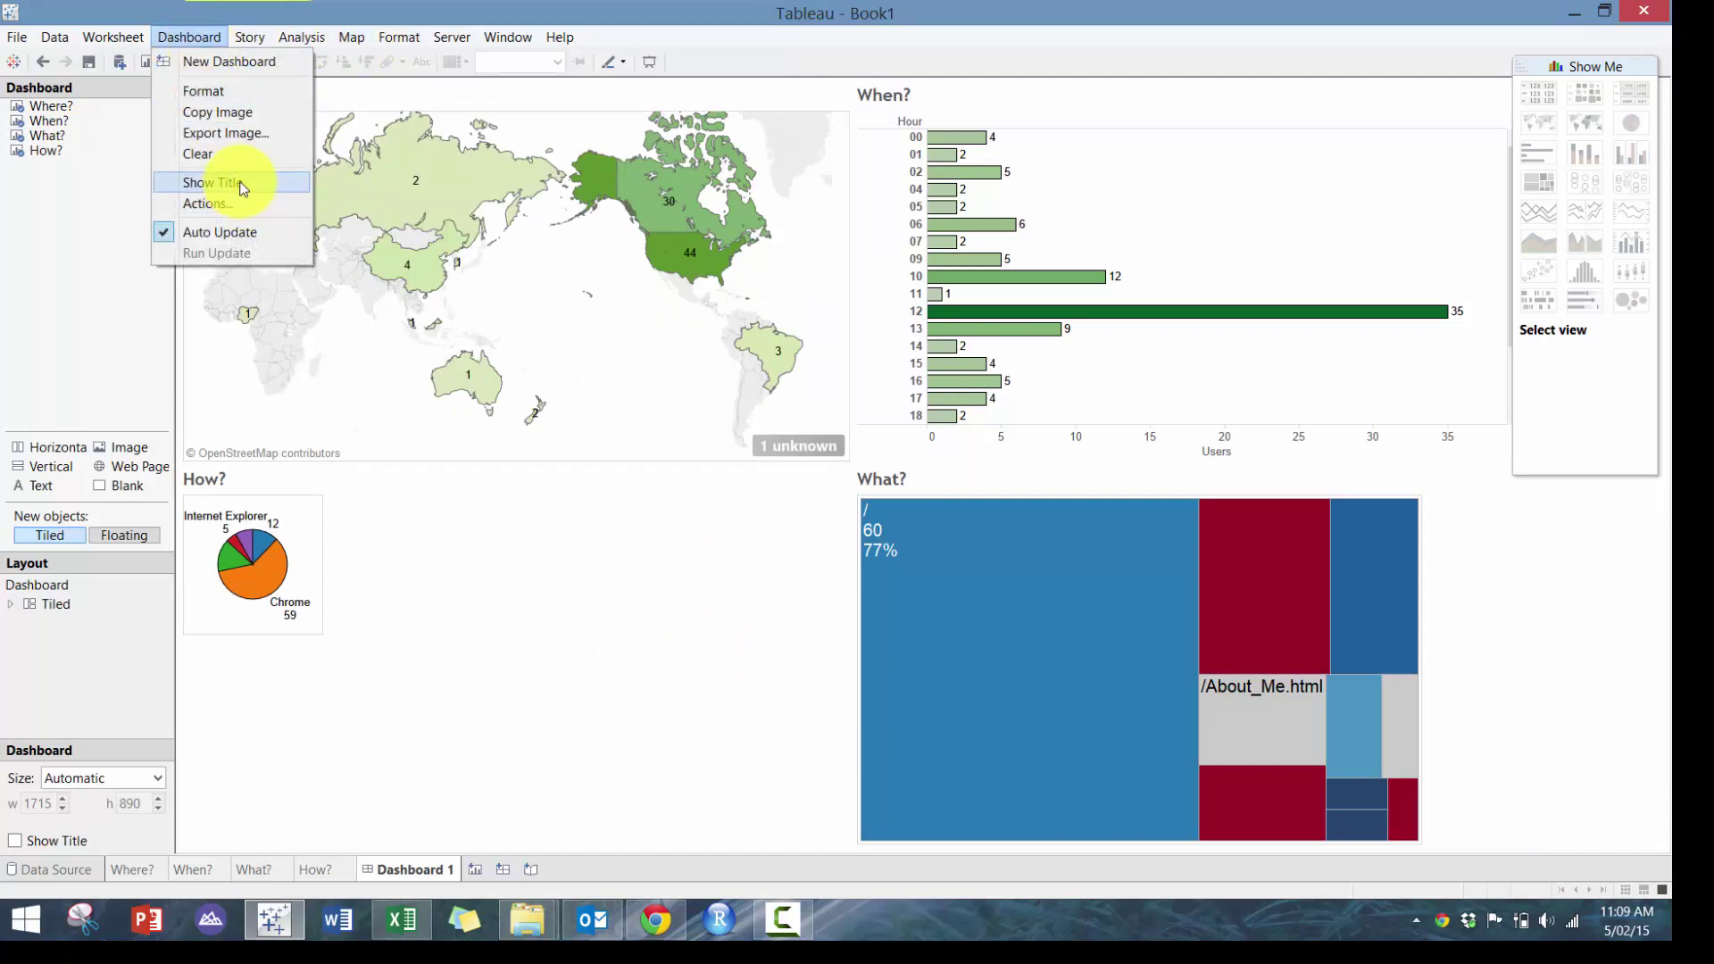
pyautogui.click(229, 179)
pyautogui.click(748, 528)
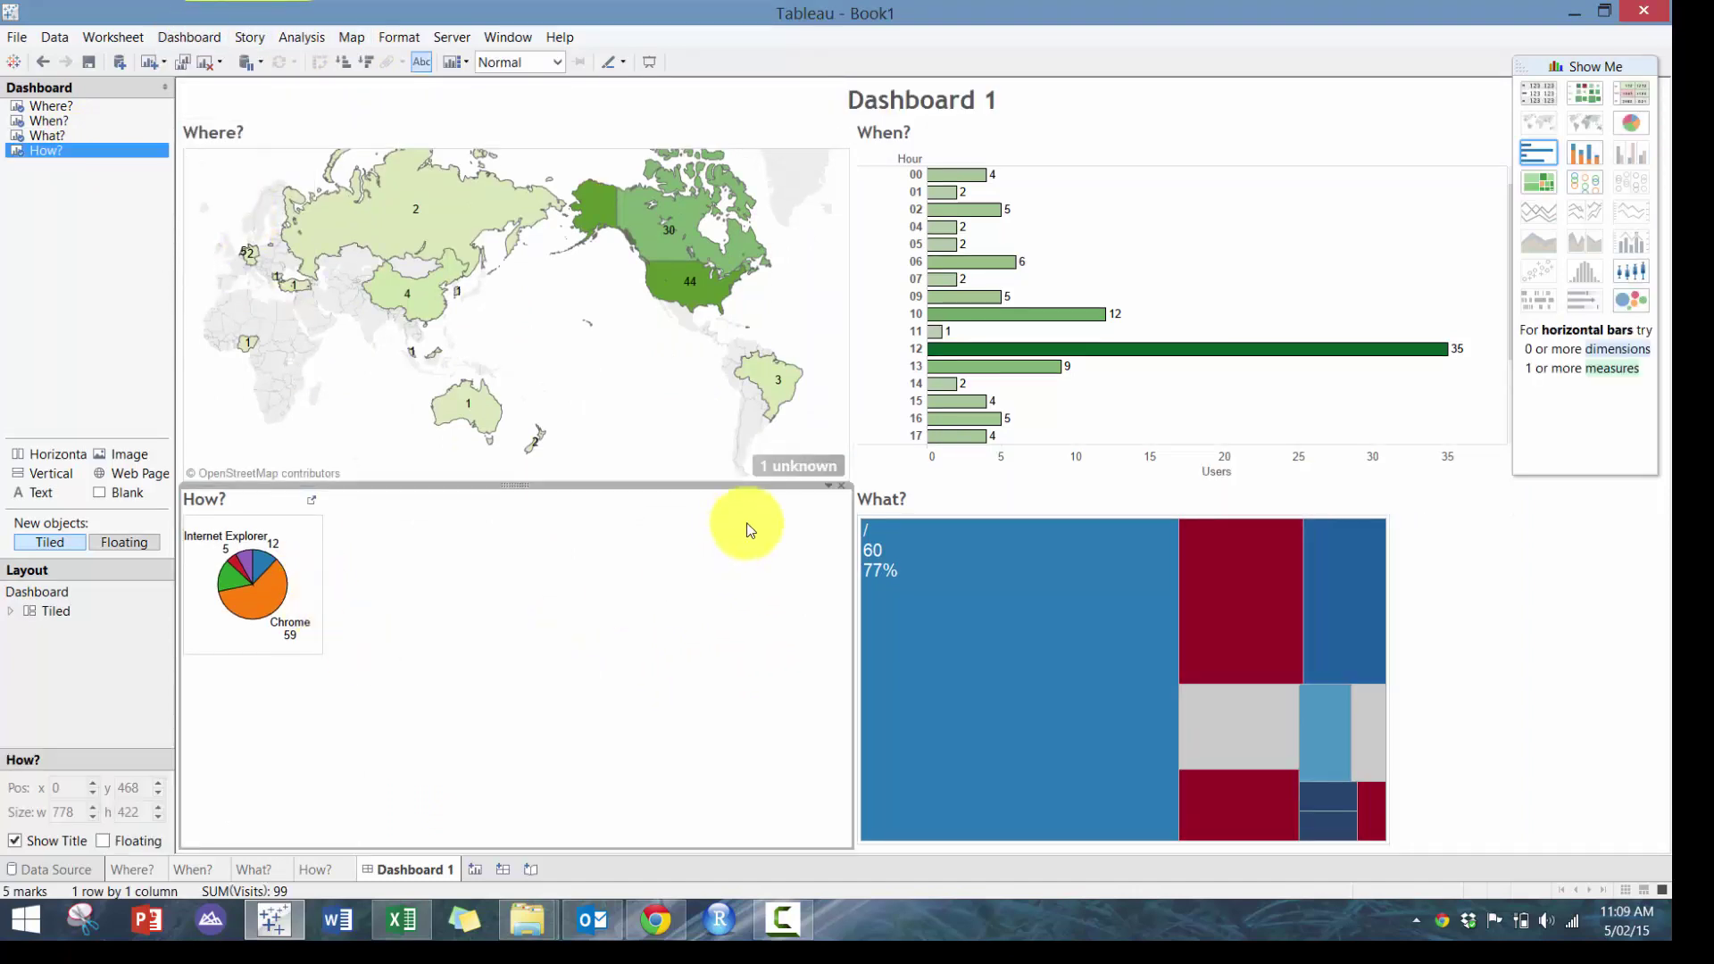
pyautogui.click(828, 487)
pyautogui.moveTo(977, 546)
pyautogui.click(1141, 609)
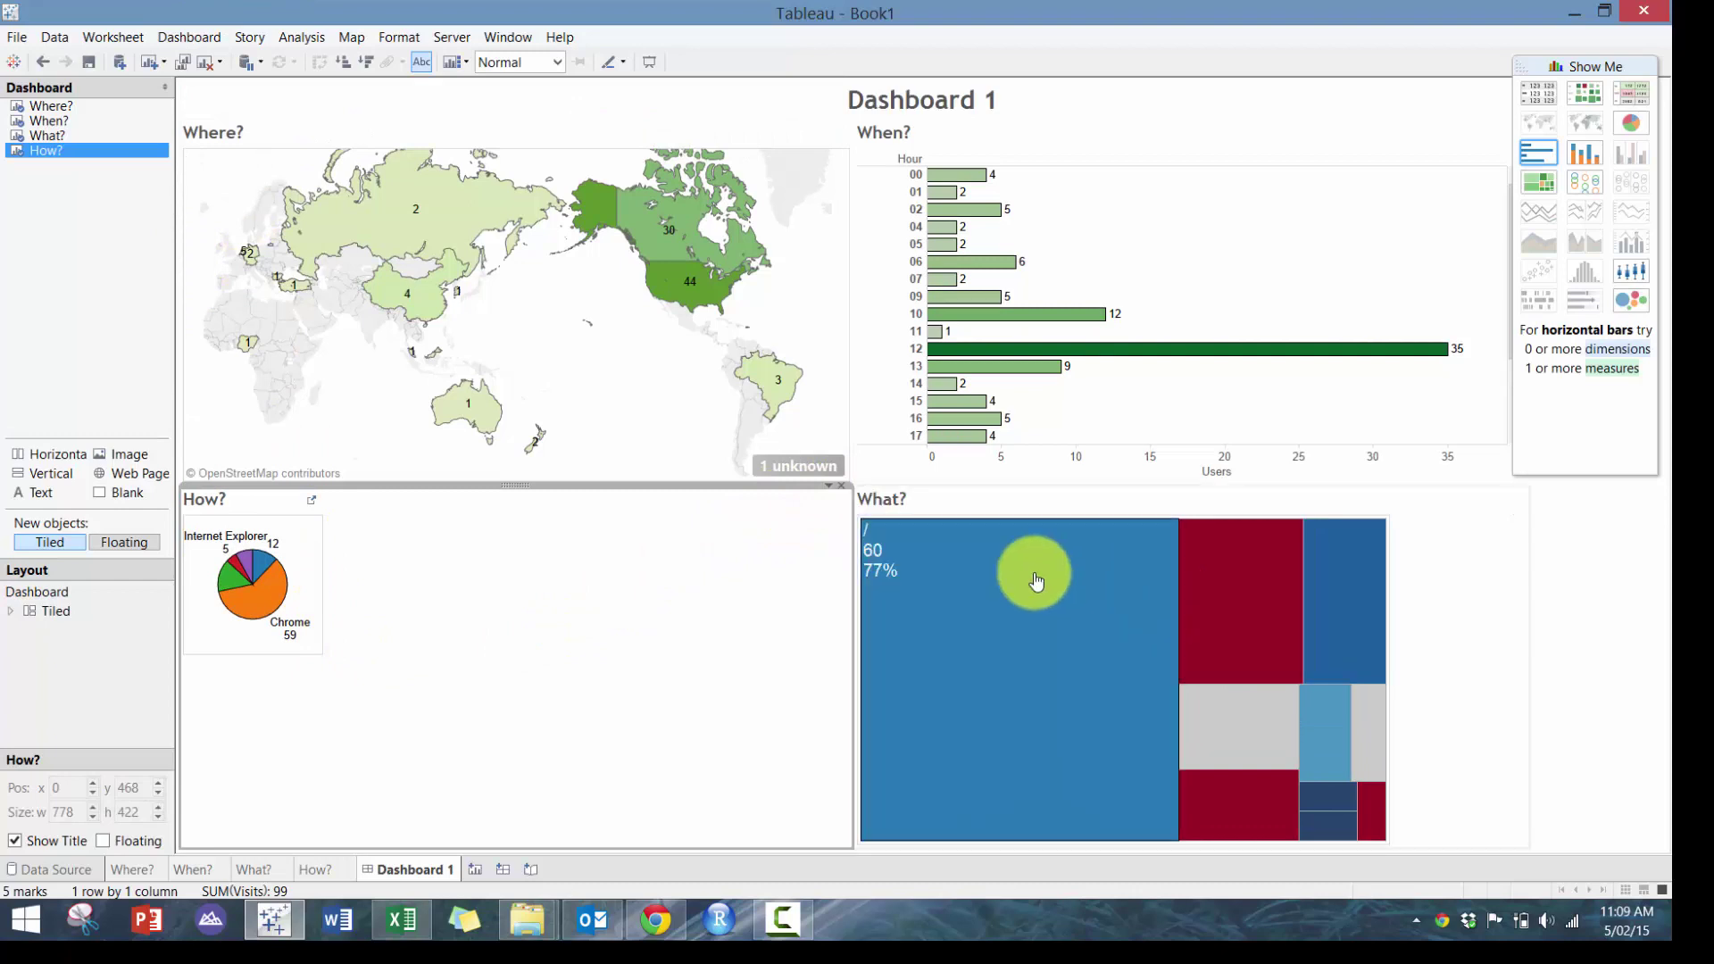
# Set the Where? map's background style in Map Options
pyautogui.click(314, 870)
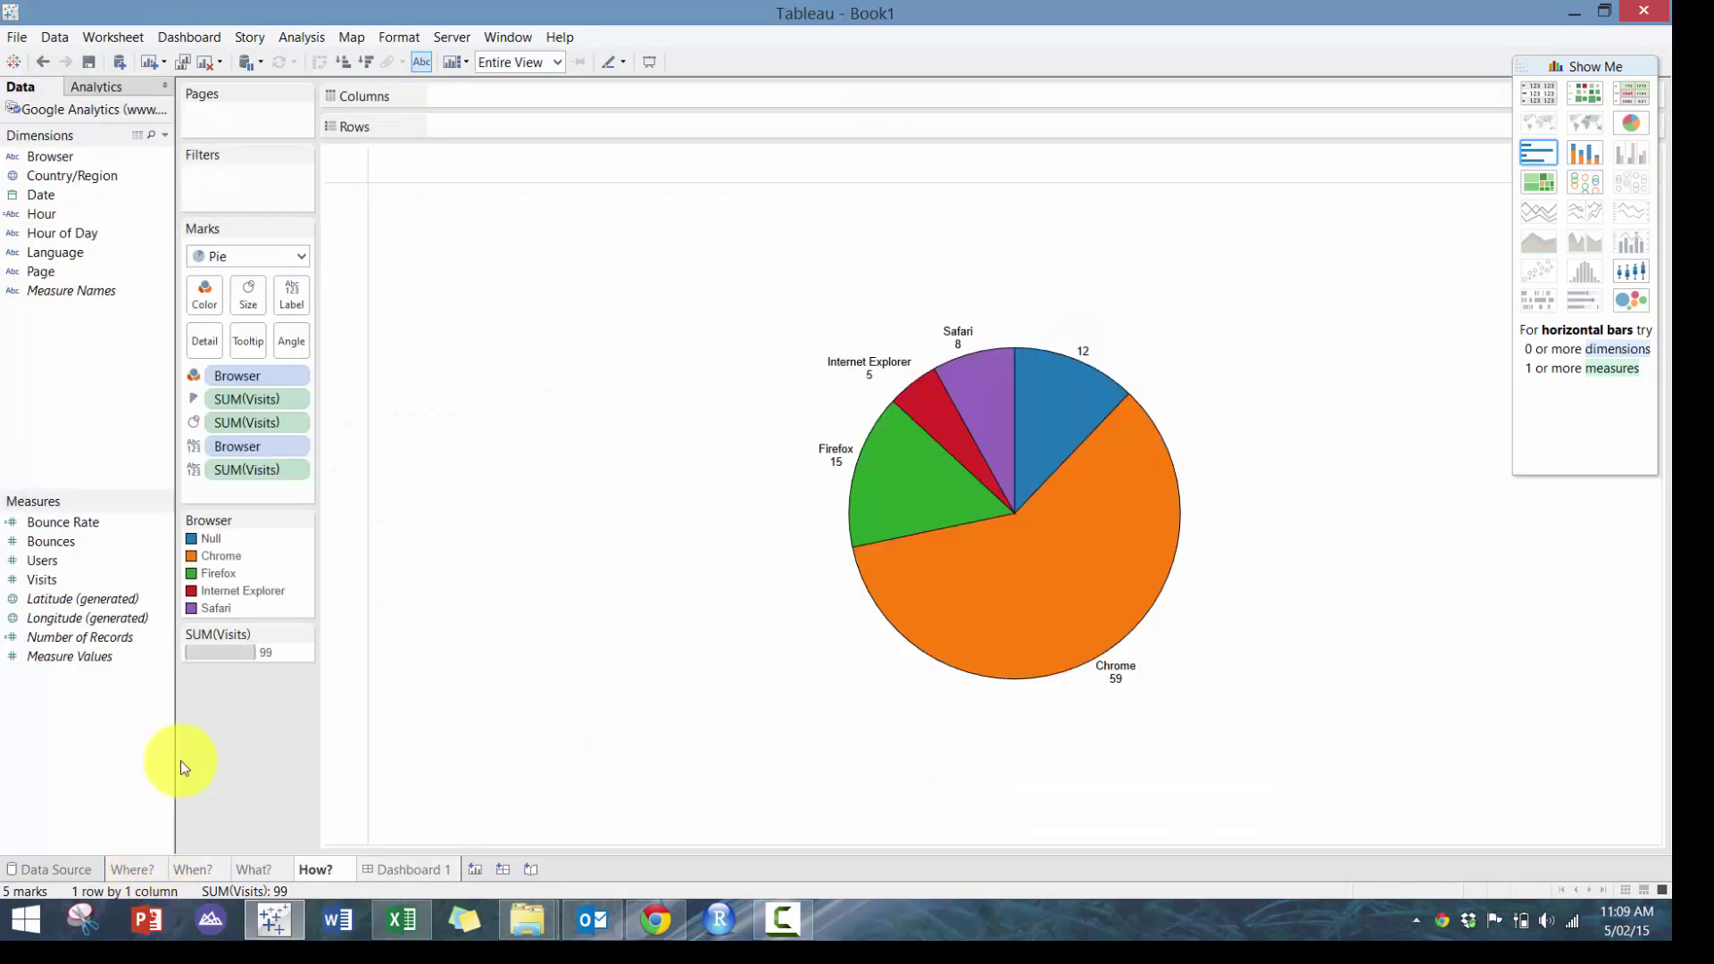
pyautogui.click(130, 872)
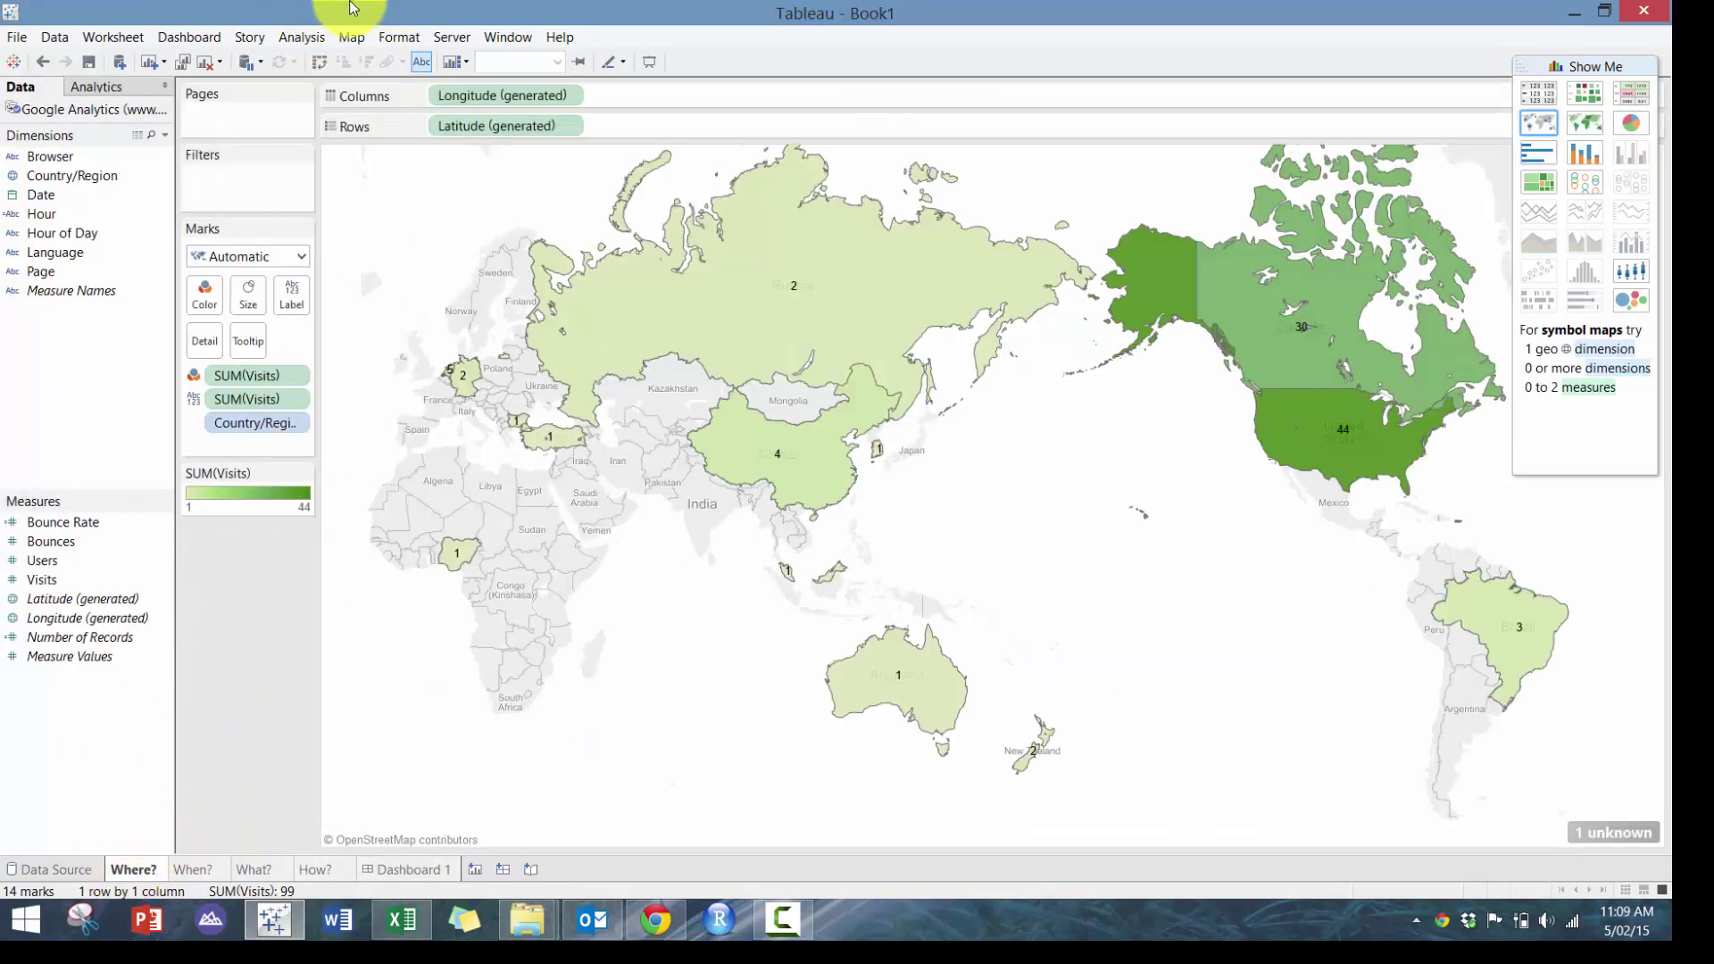
pyautogui.click(344, 39)
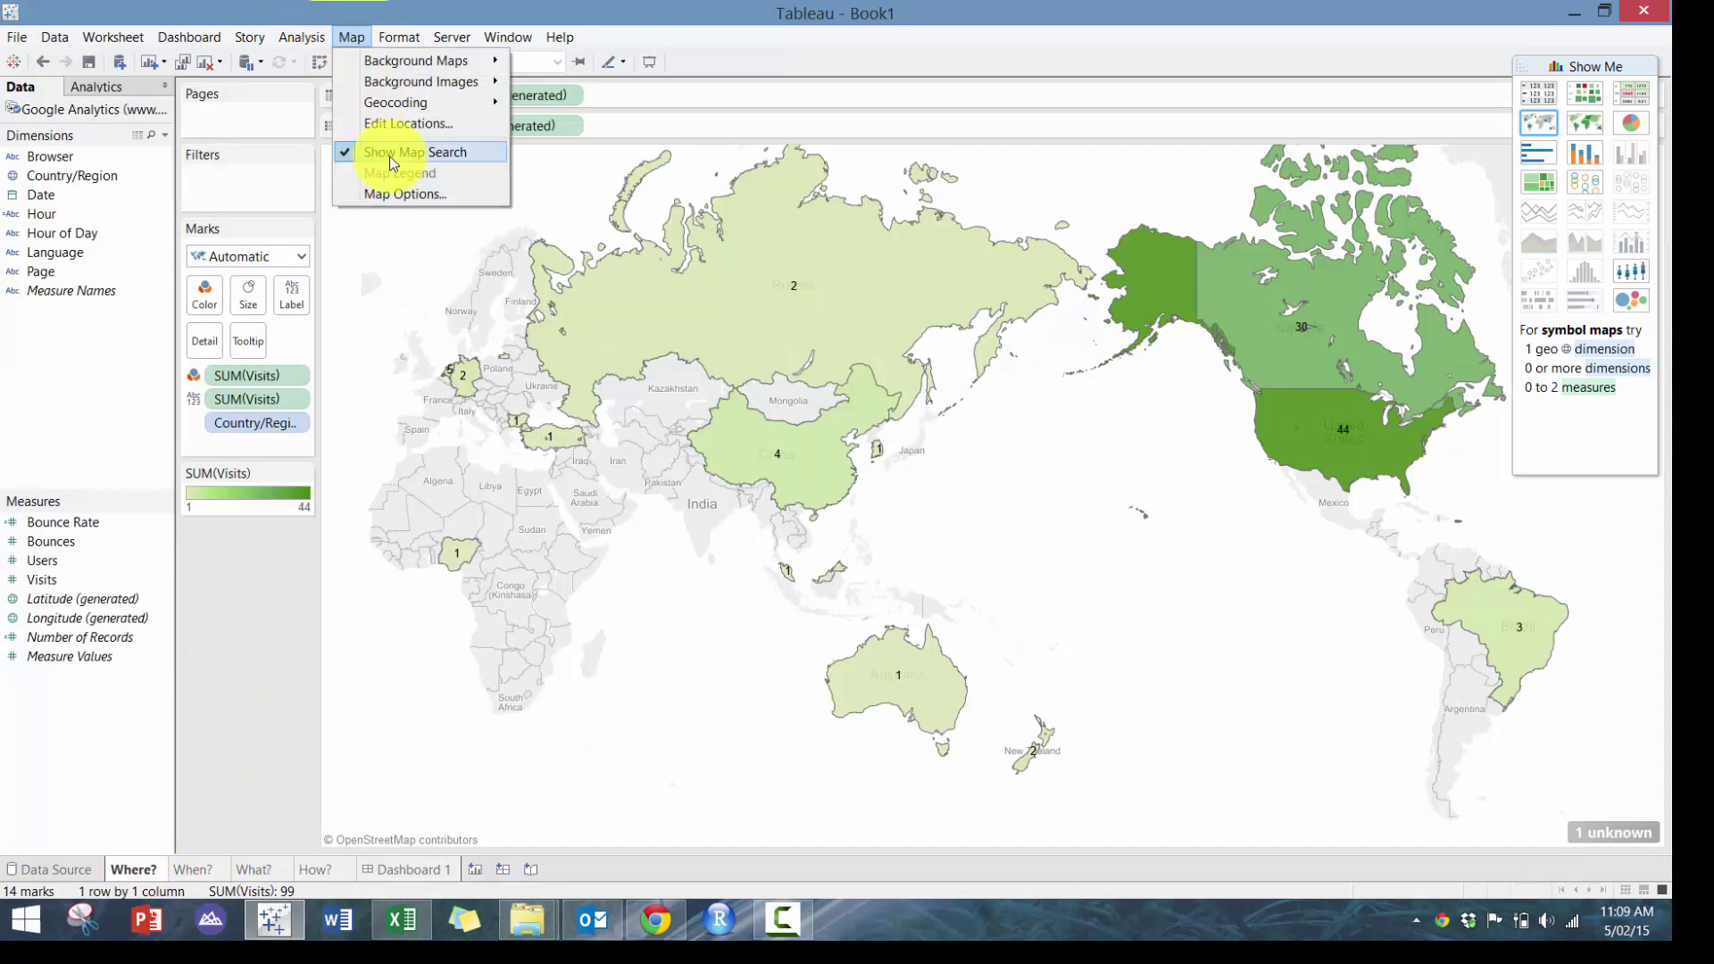
pyautogui.click(401, 194)
pyautogui.click(116, 145)
pyautogui.click(113, 176)
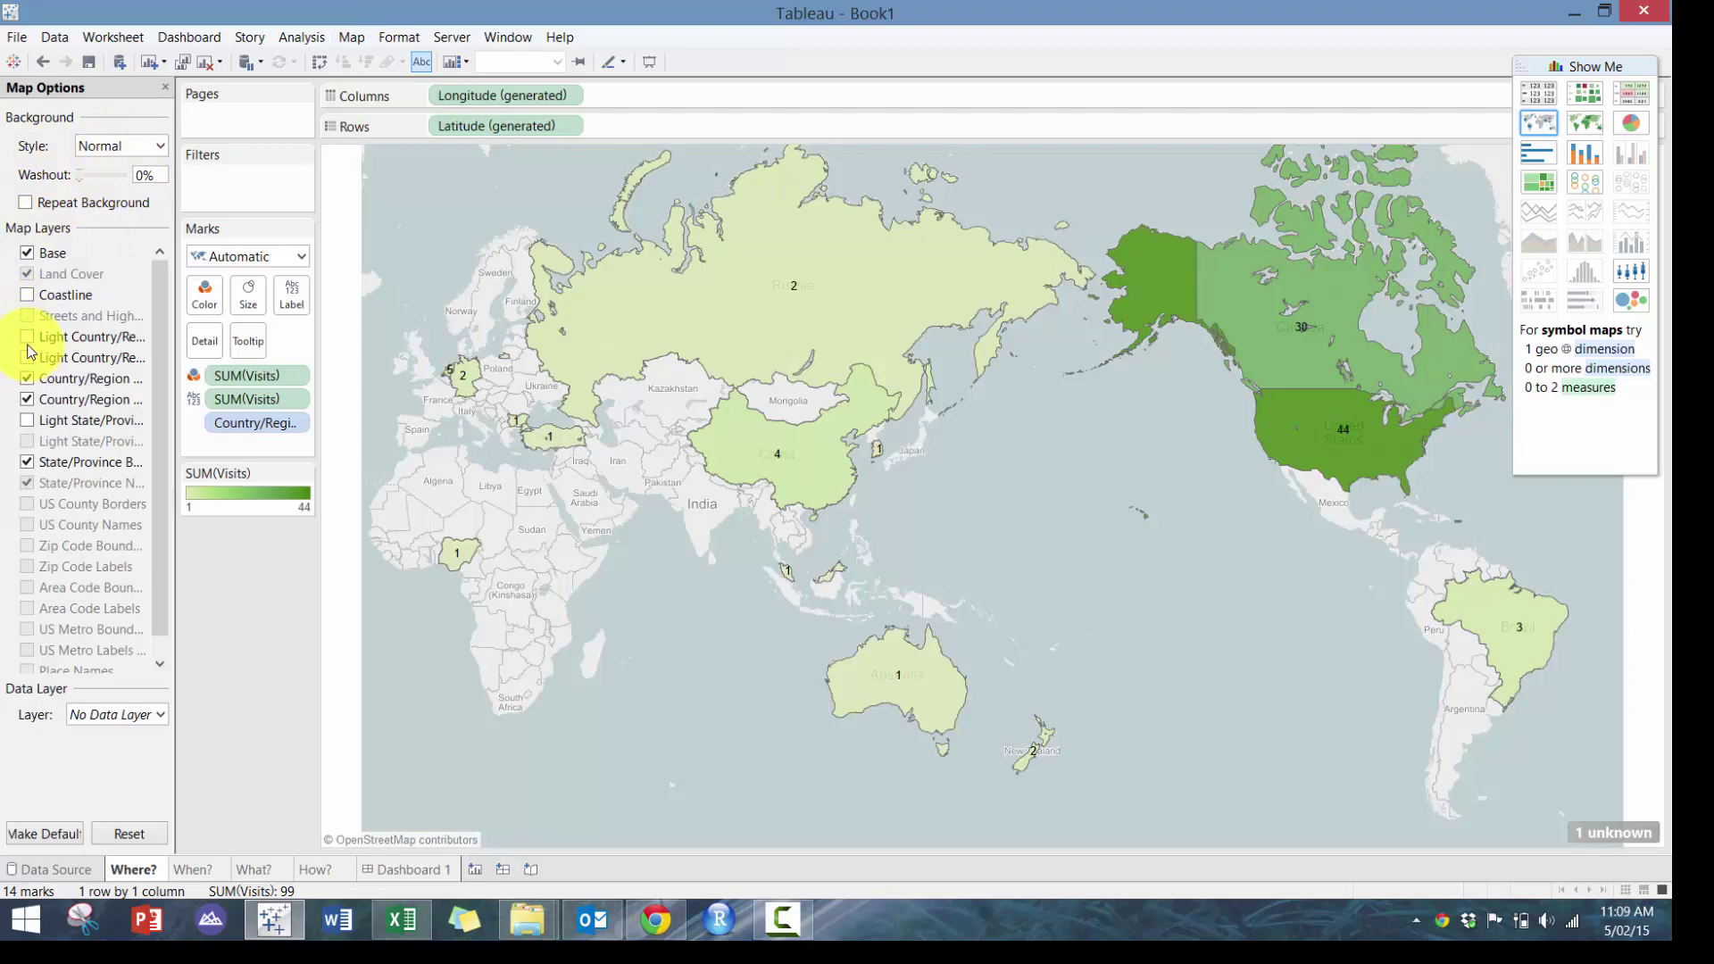
# Turn on the light country/region borders and names map layers, then view Dashboard 1
pyautogui.click(27, 337)
pyautogui.click(27, 294)
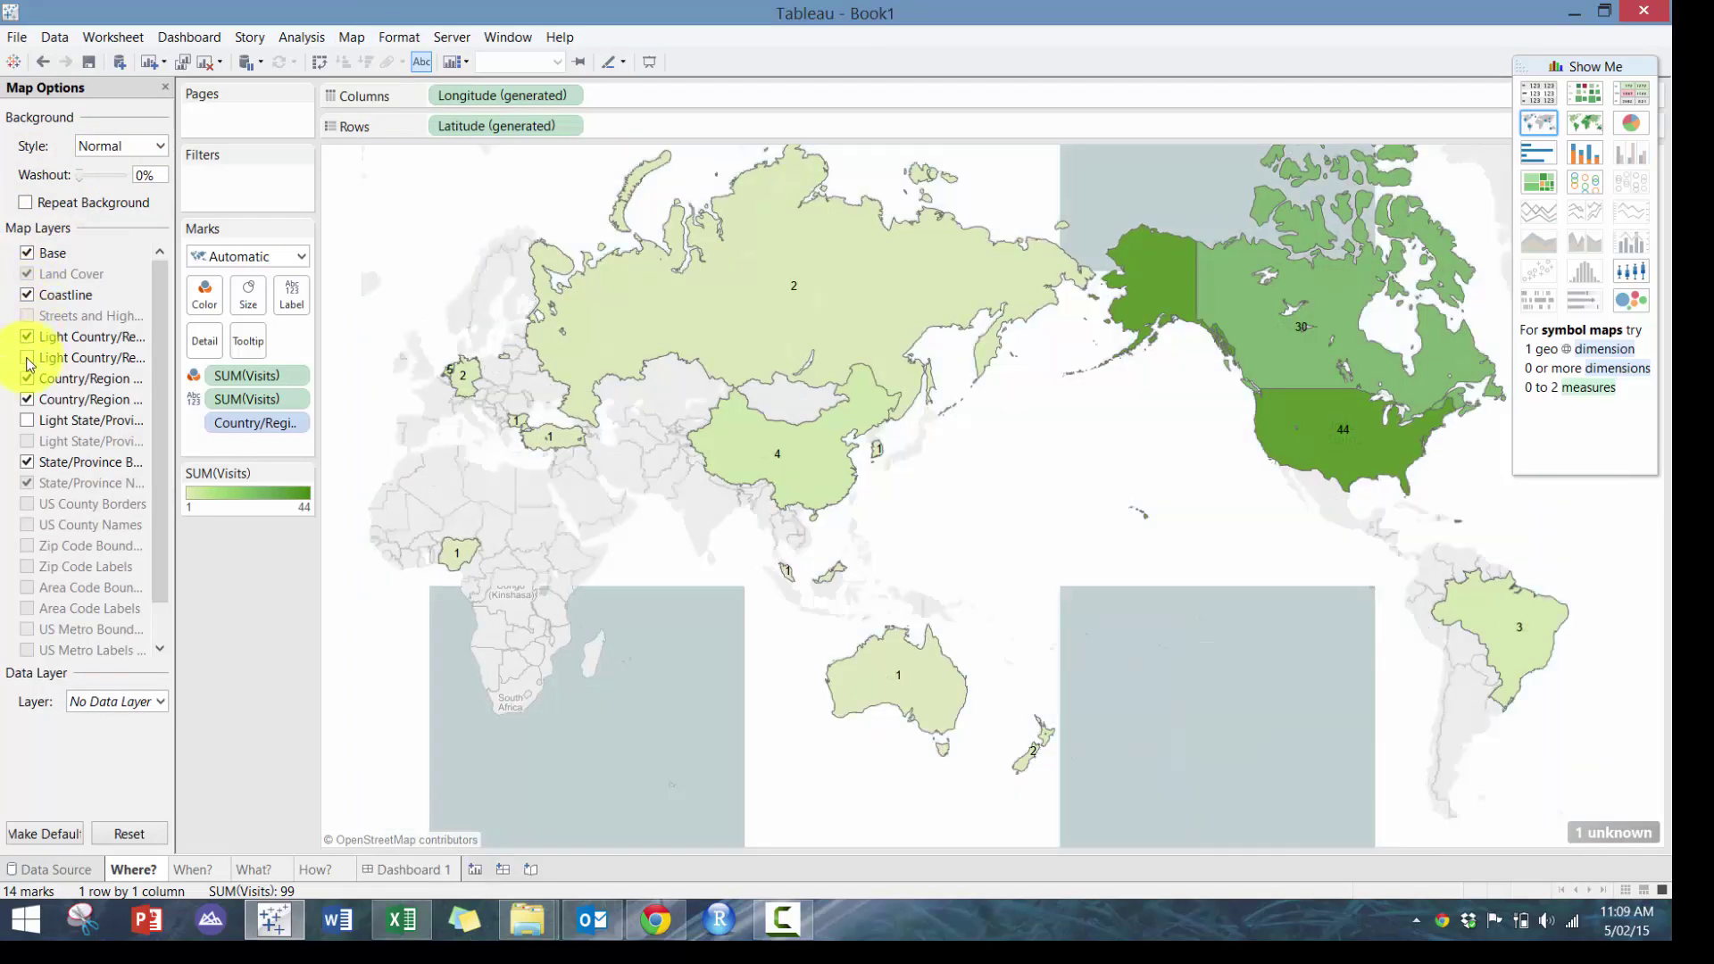
pyautogui.click(27, 357)
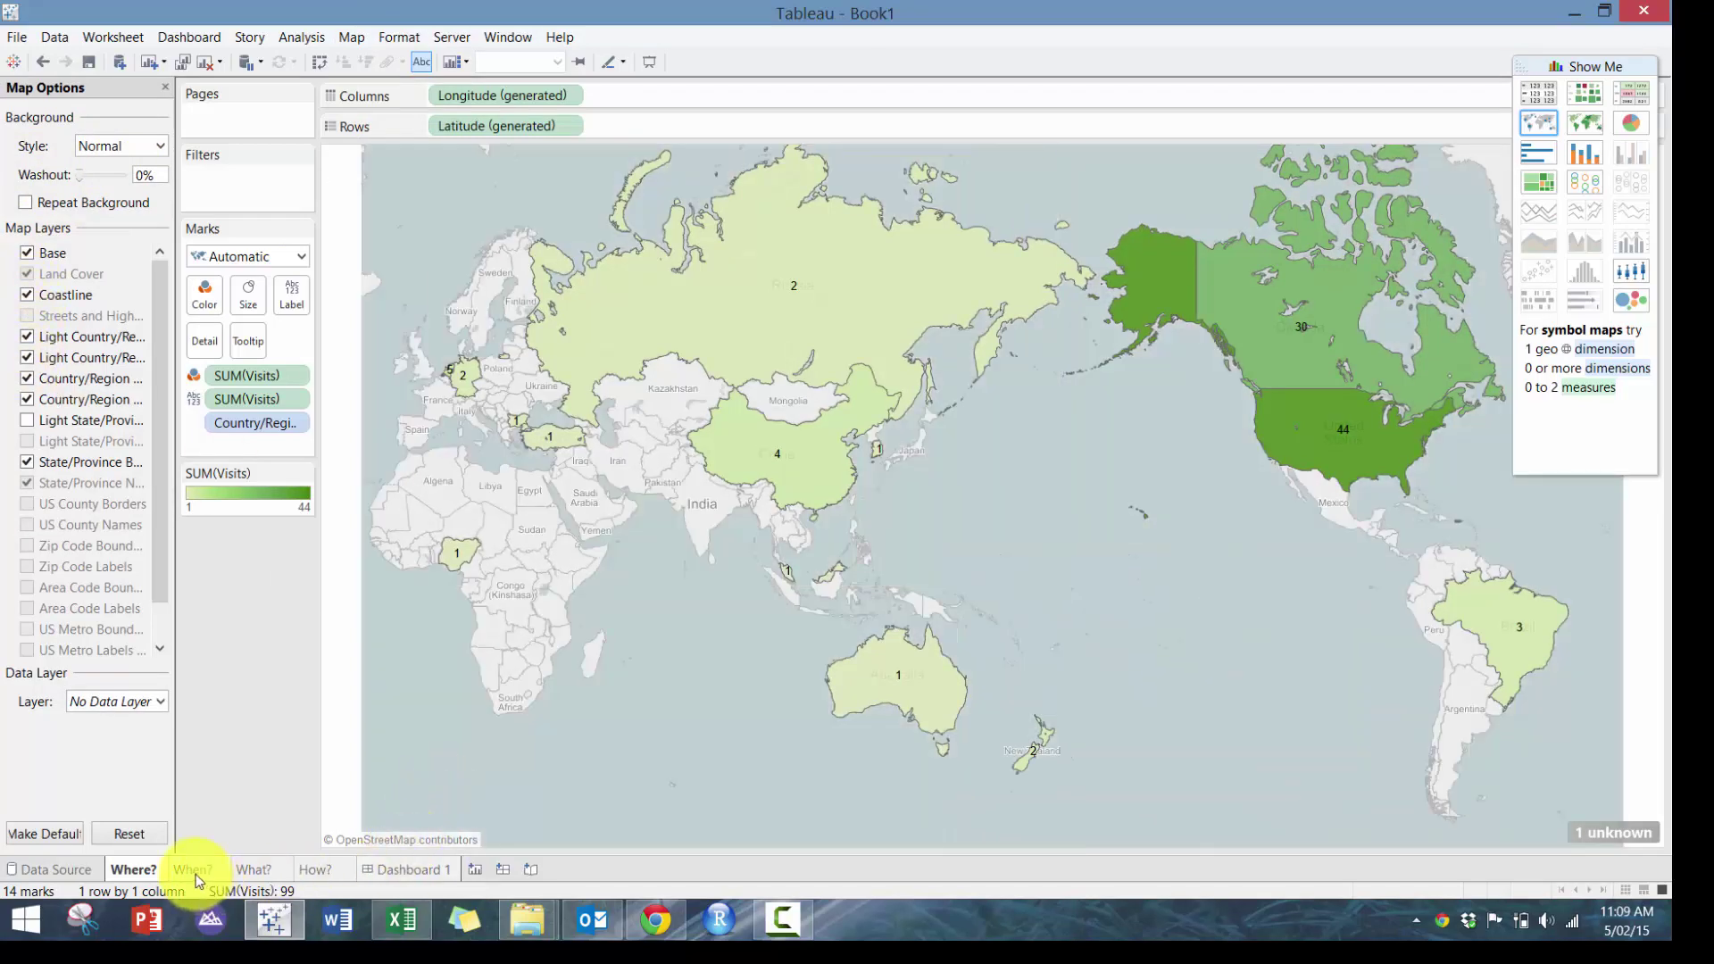
pyautogui.click(402, 870)
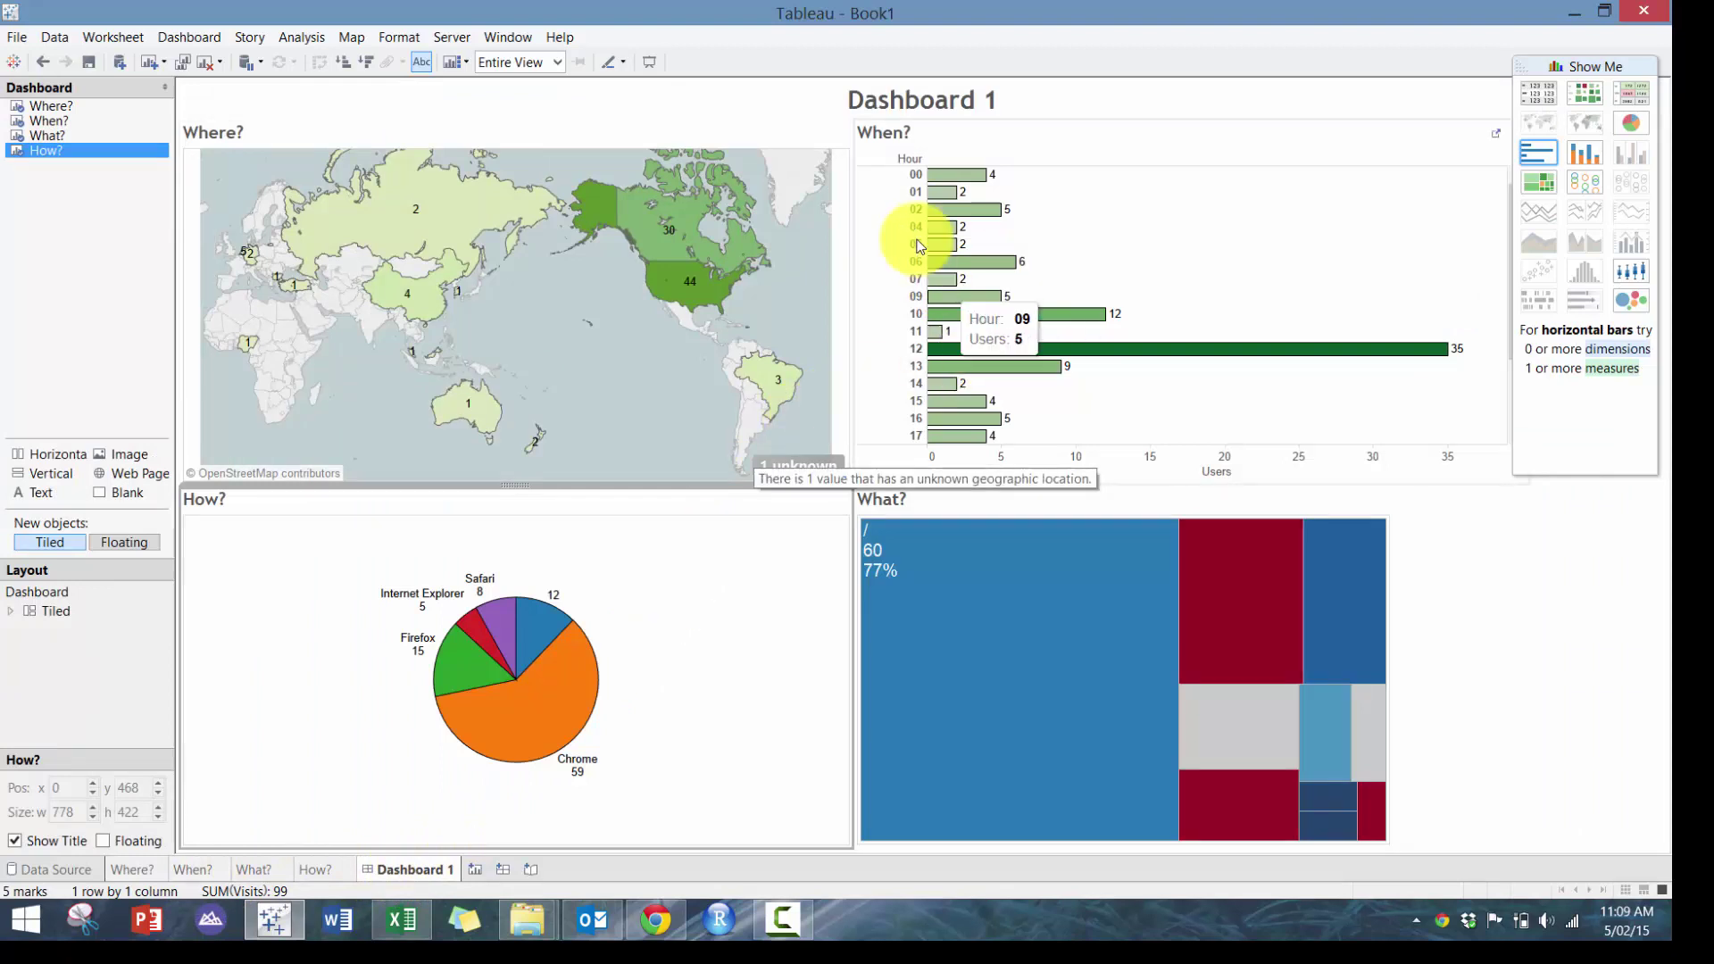
# Undo an accidental heat-table change to the How? pie
pyautogui.click(1585, 90)
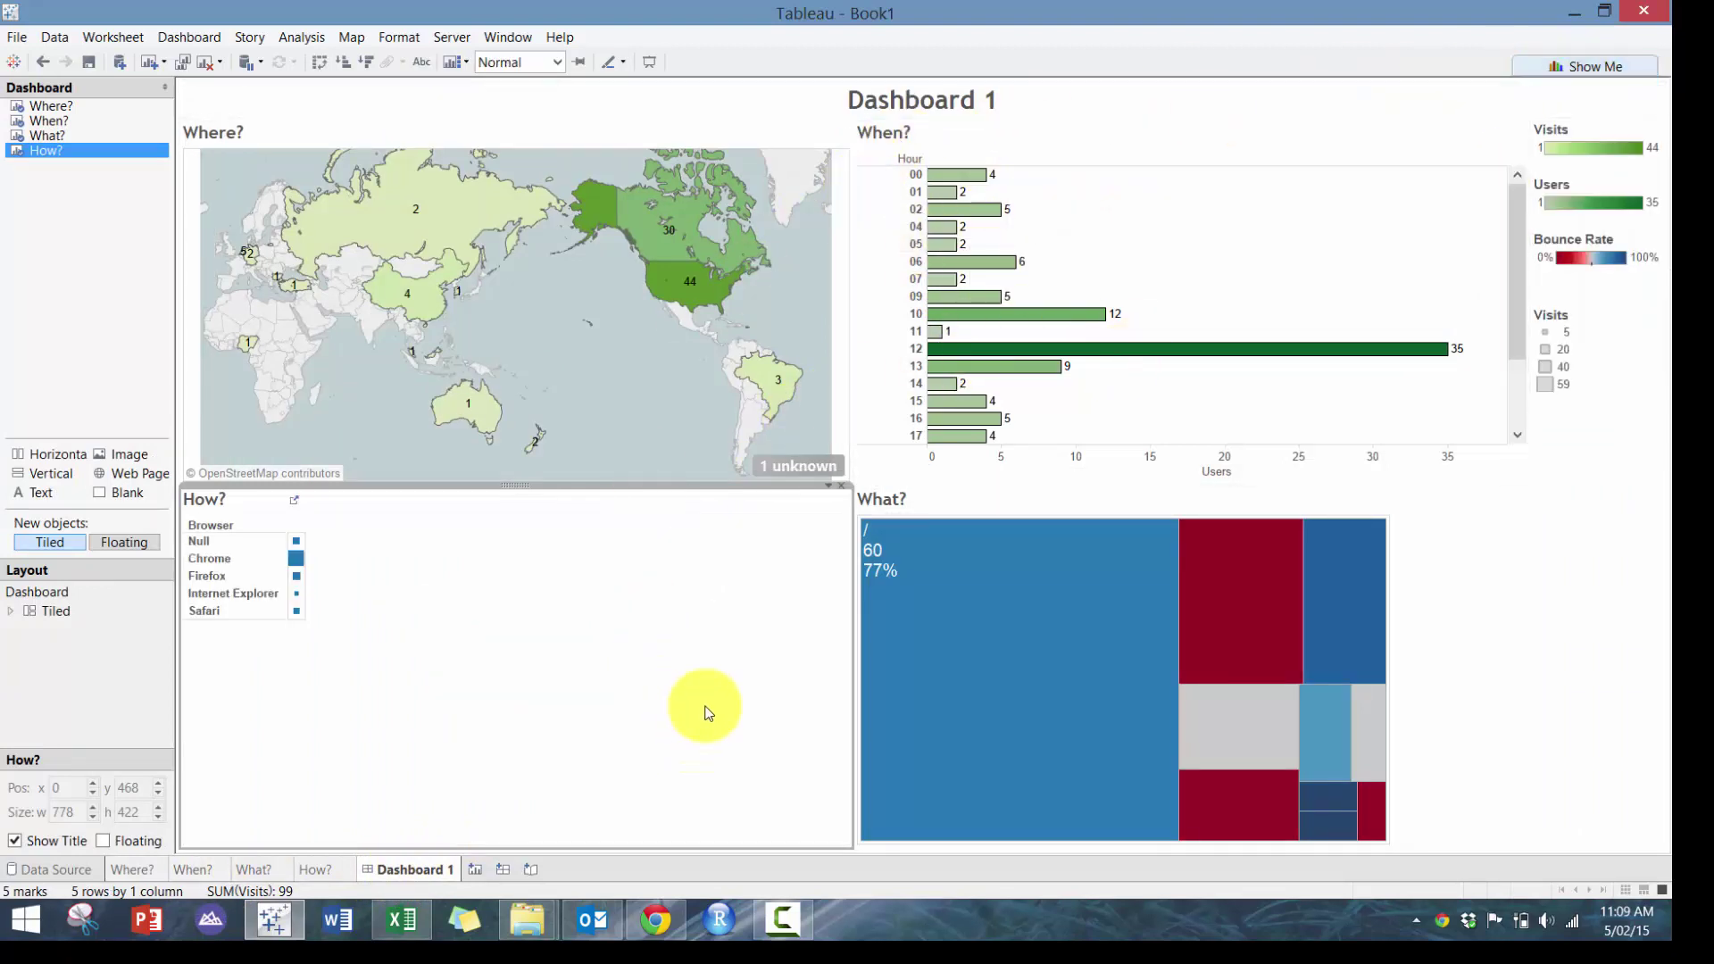
pyautogui.hotkey('ctrl', 'z')
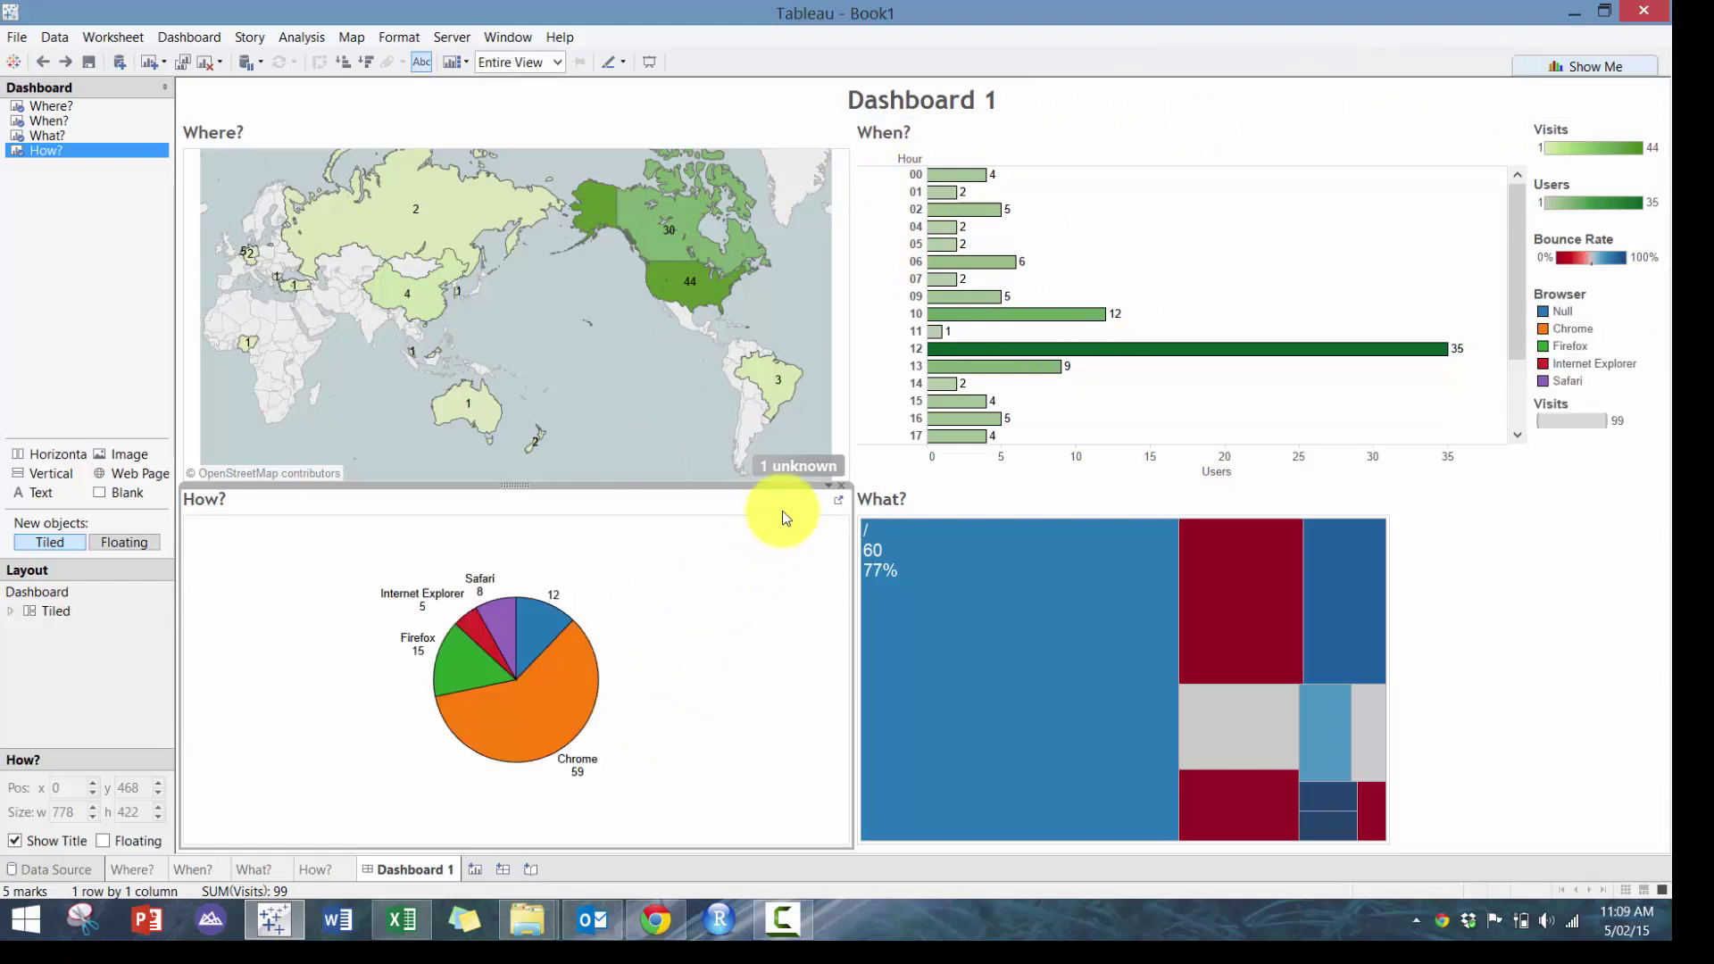
pyautogui.click(827, 488)
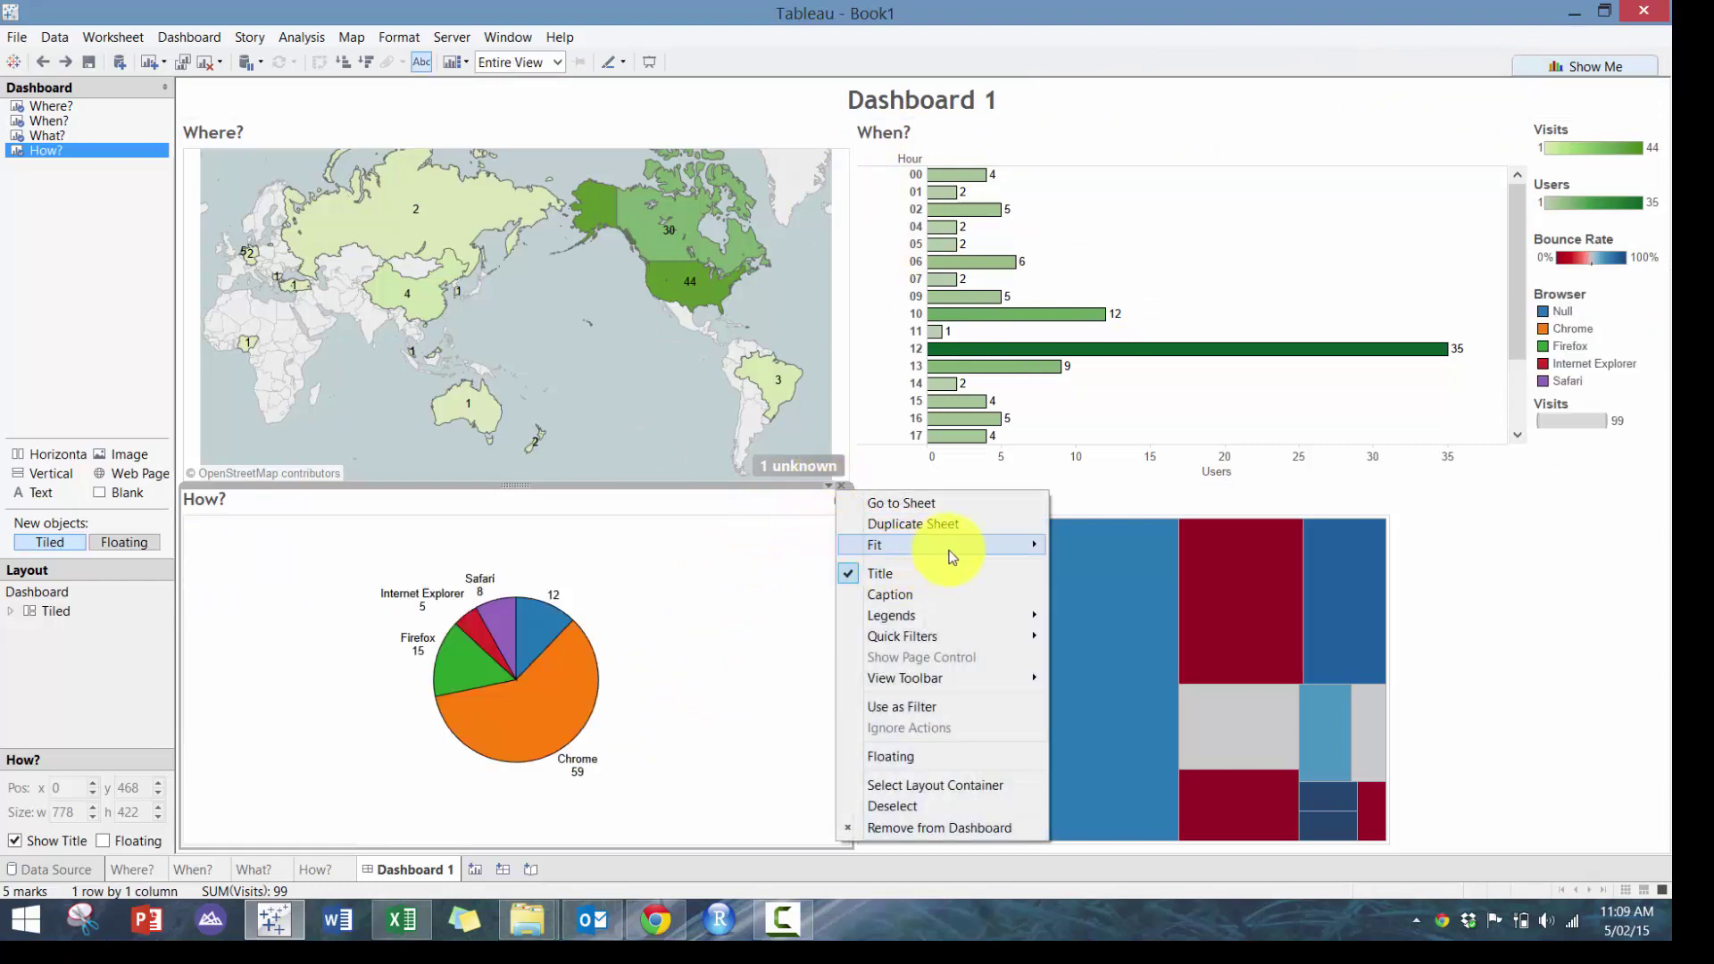
pyautogui.moveTo(1003, 544)
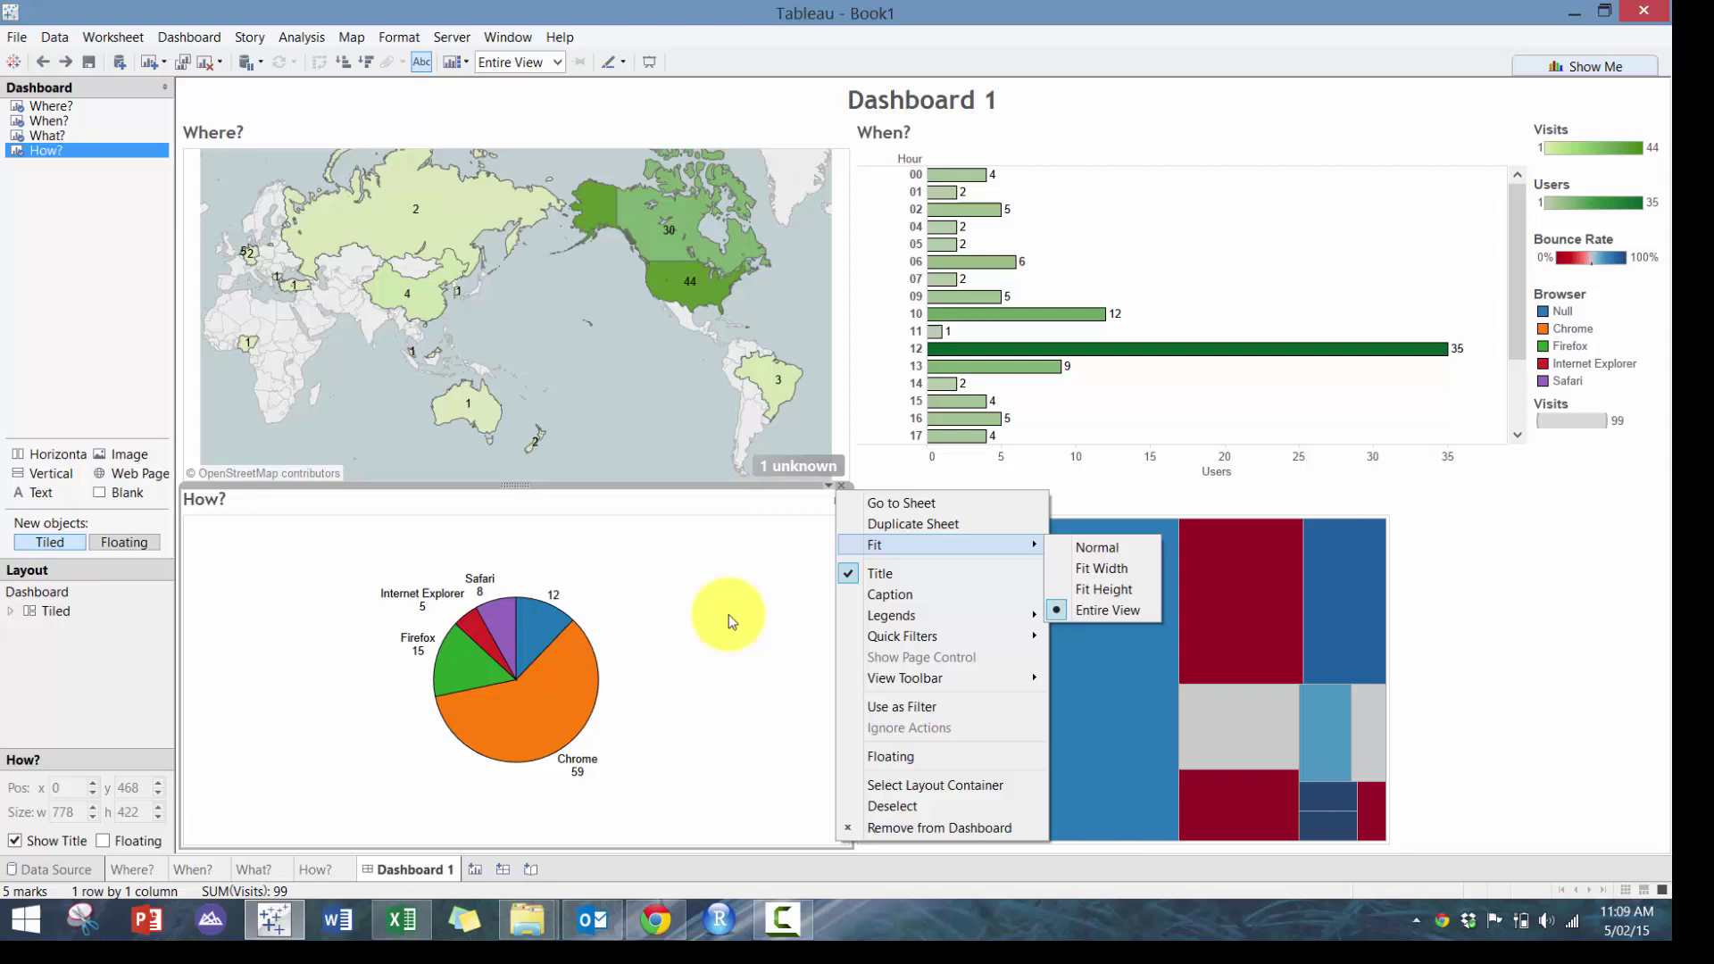
pyautogui.click(728, 615)
# Remove the Visits, Users, Bounce Rate, Browser and second Visits legends from the dashboard
pyautogui.click(1633, 134)
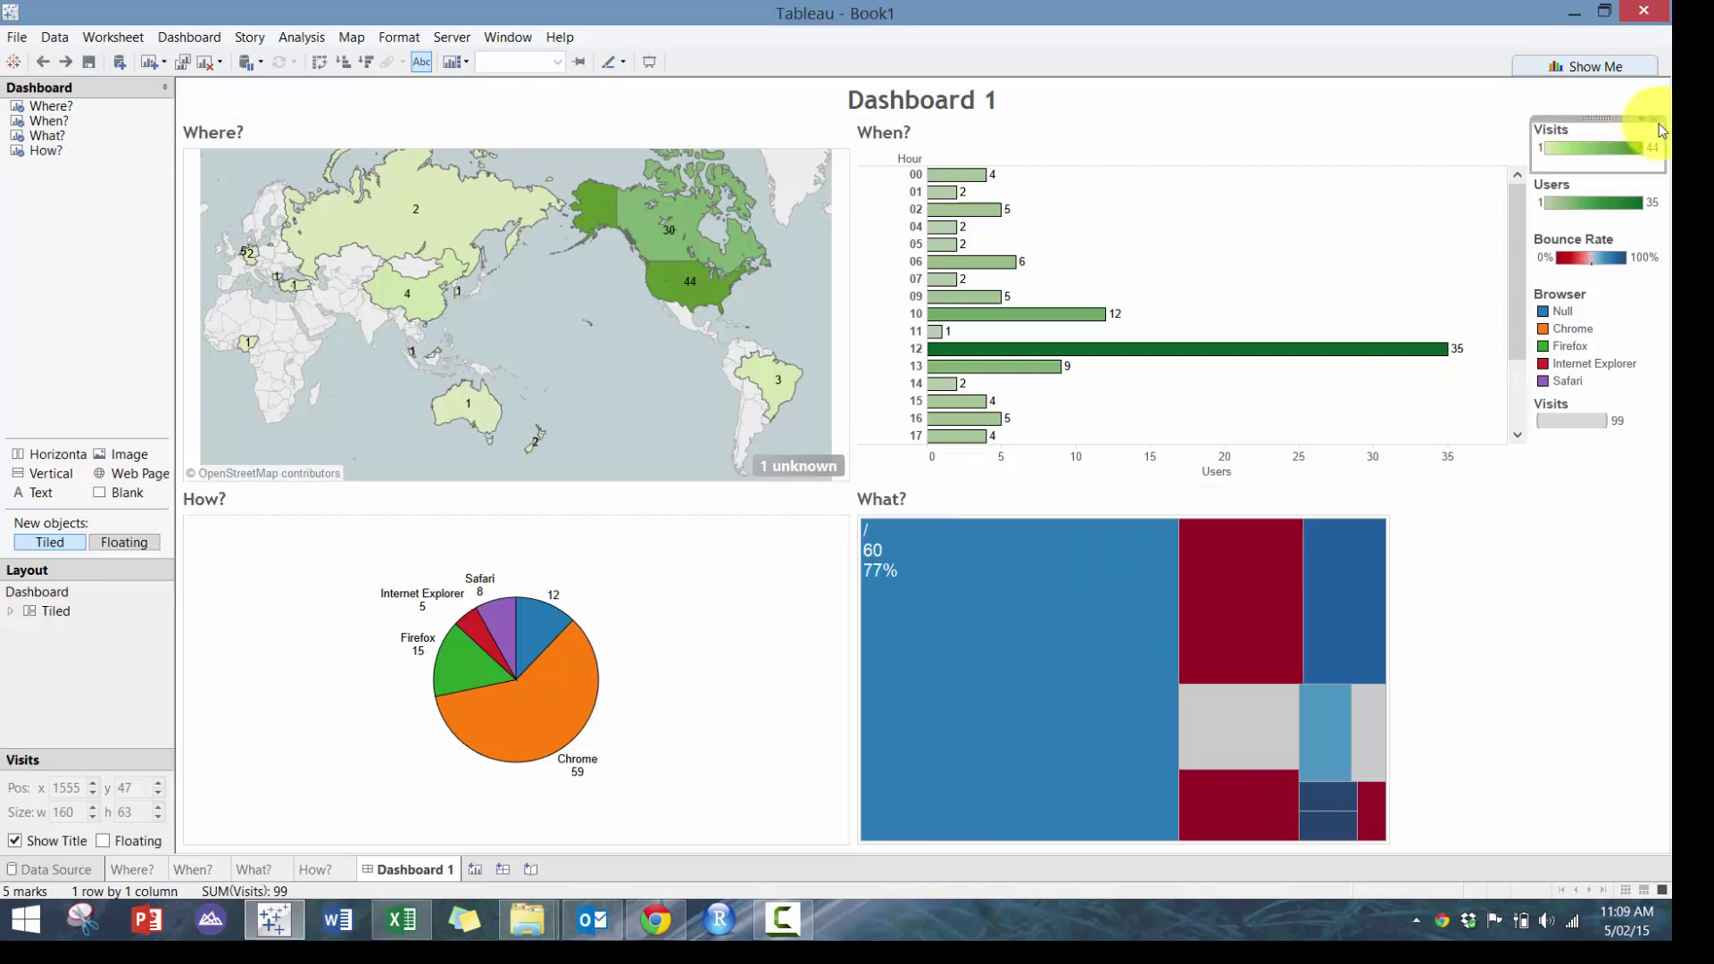
pyautogui.click(1657, 122)
pyautogui.click(1655, 126)
pyautogui.click(1657, 121)
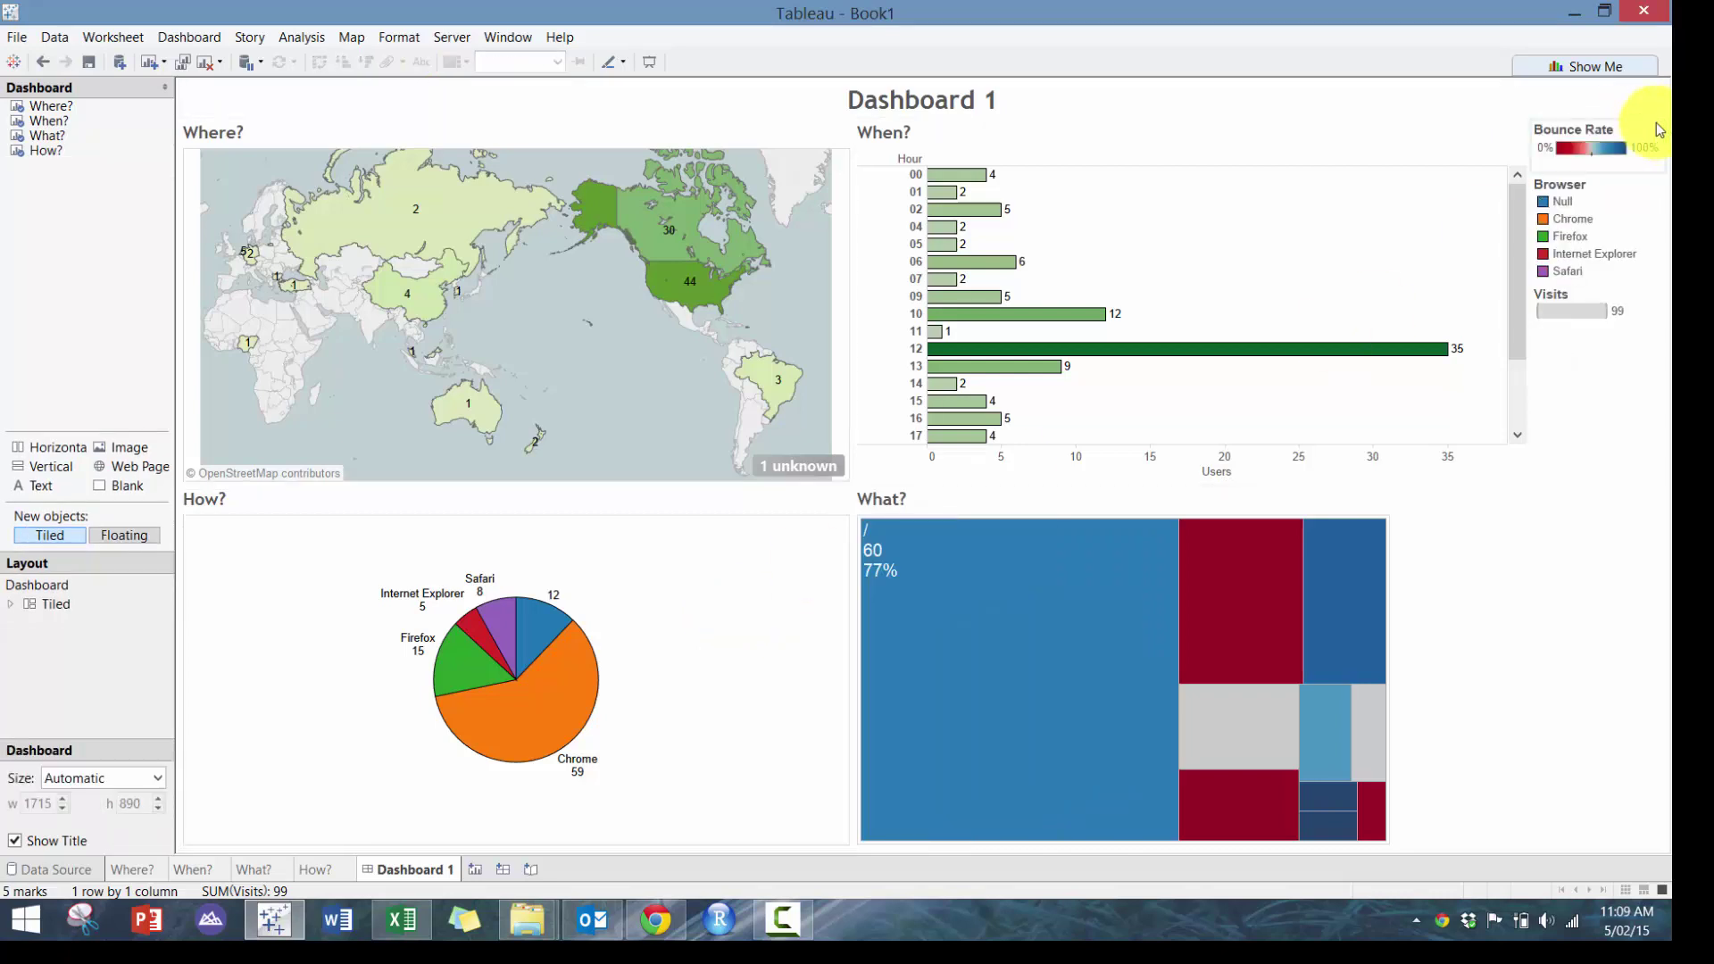
pyautogui.click(1644, 125)
pyautogui.click(1652, 121)
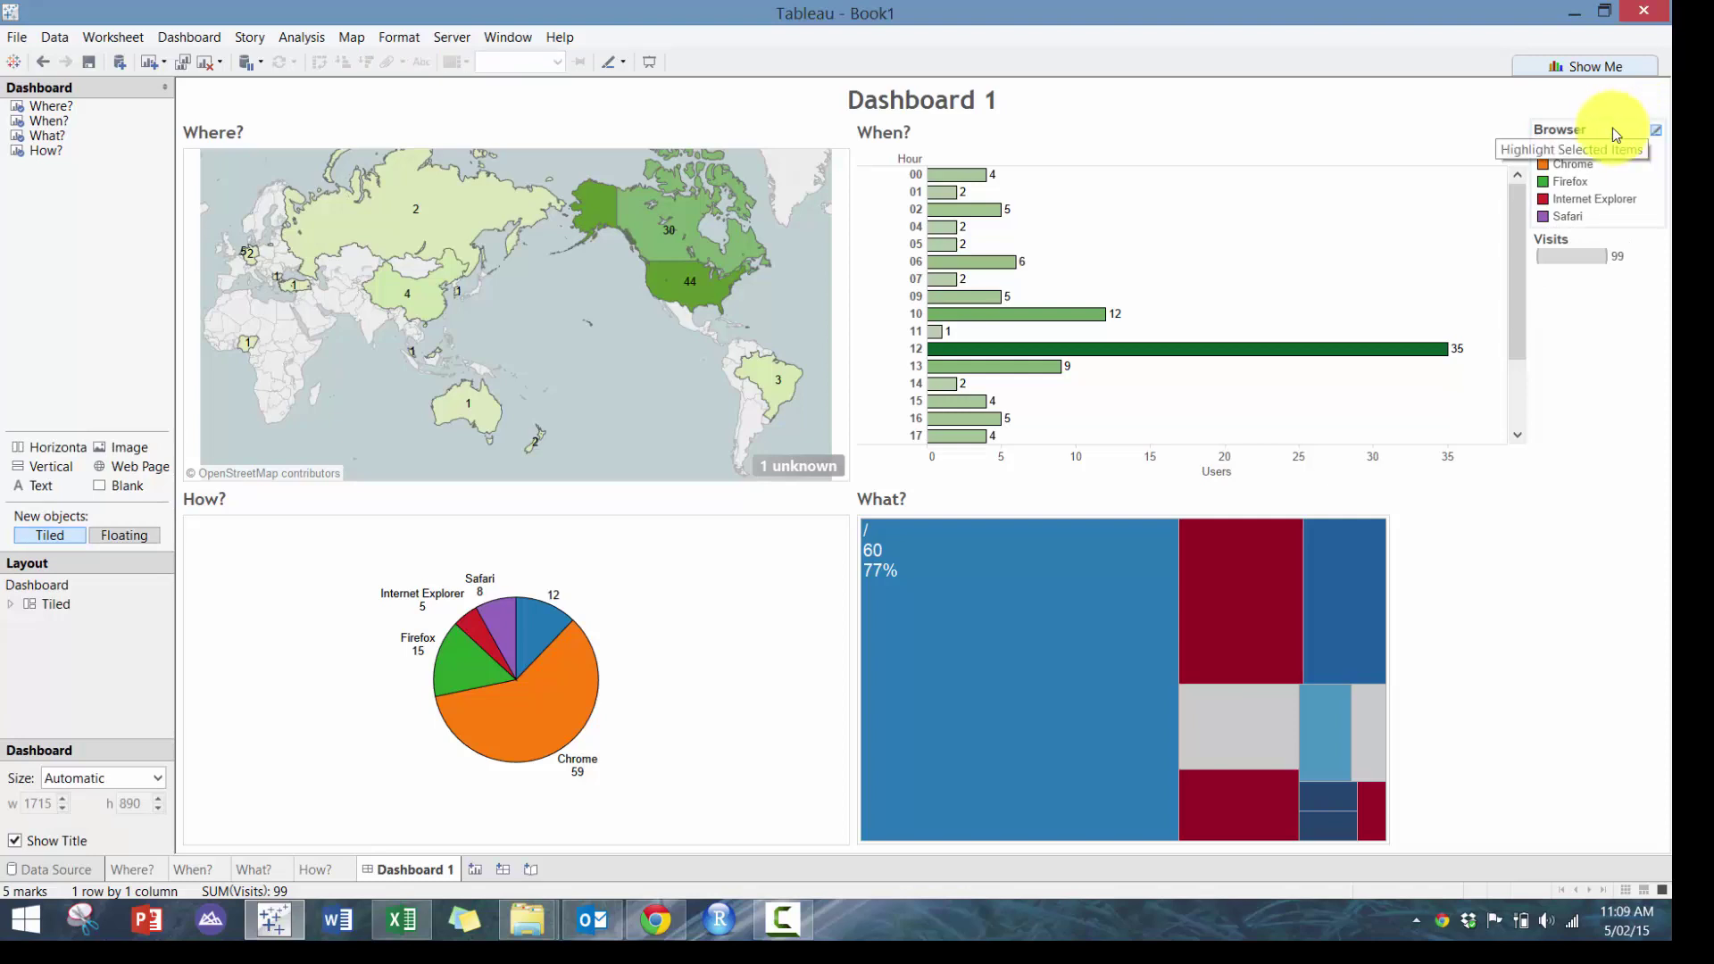
pyautogui.click(1643, 120)
pyautogui.click(1653, 118)
pyautogui.click(1661, 130)
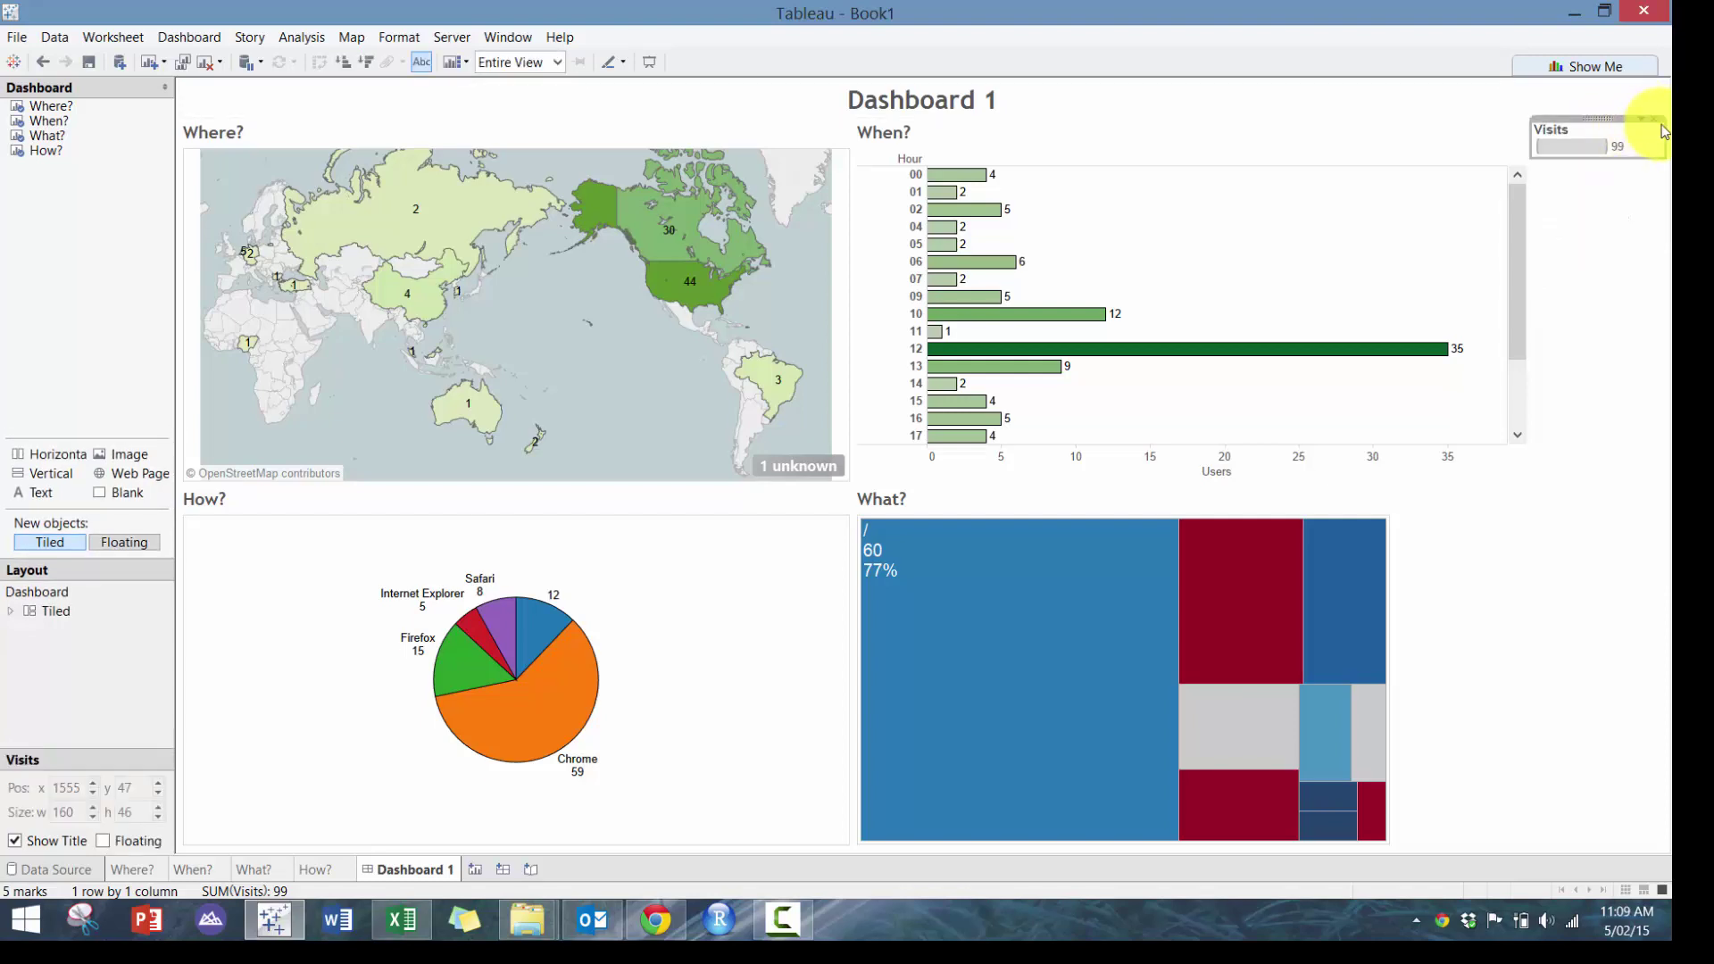
pyautogui.click(1653, 120)
pyautogui.click(1546, 270)
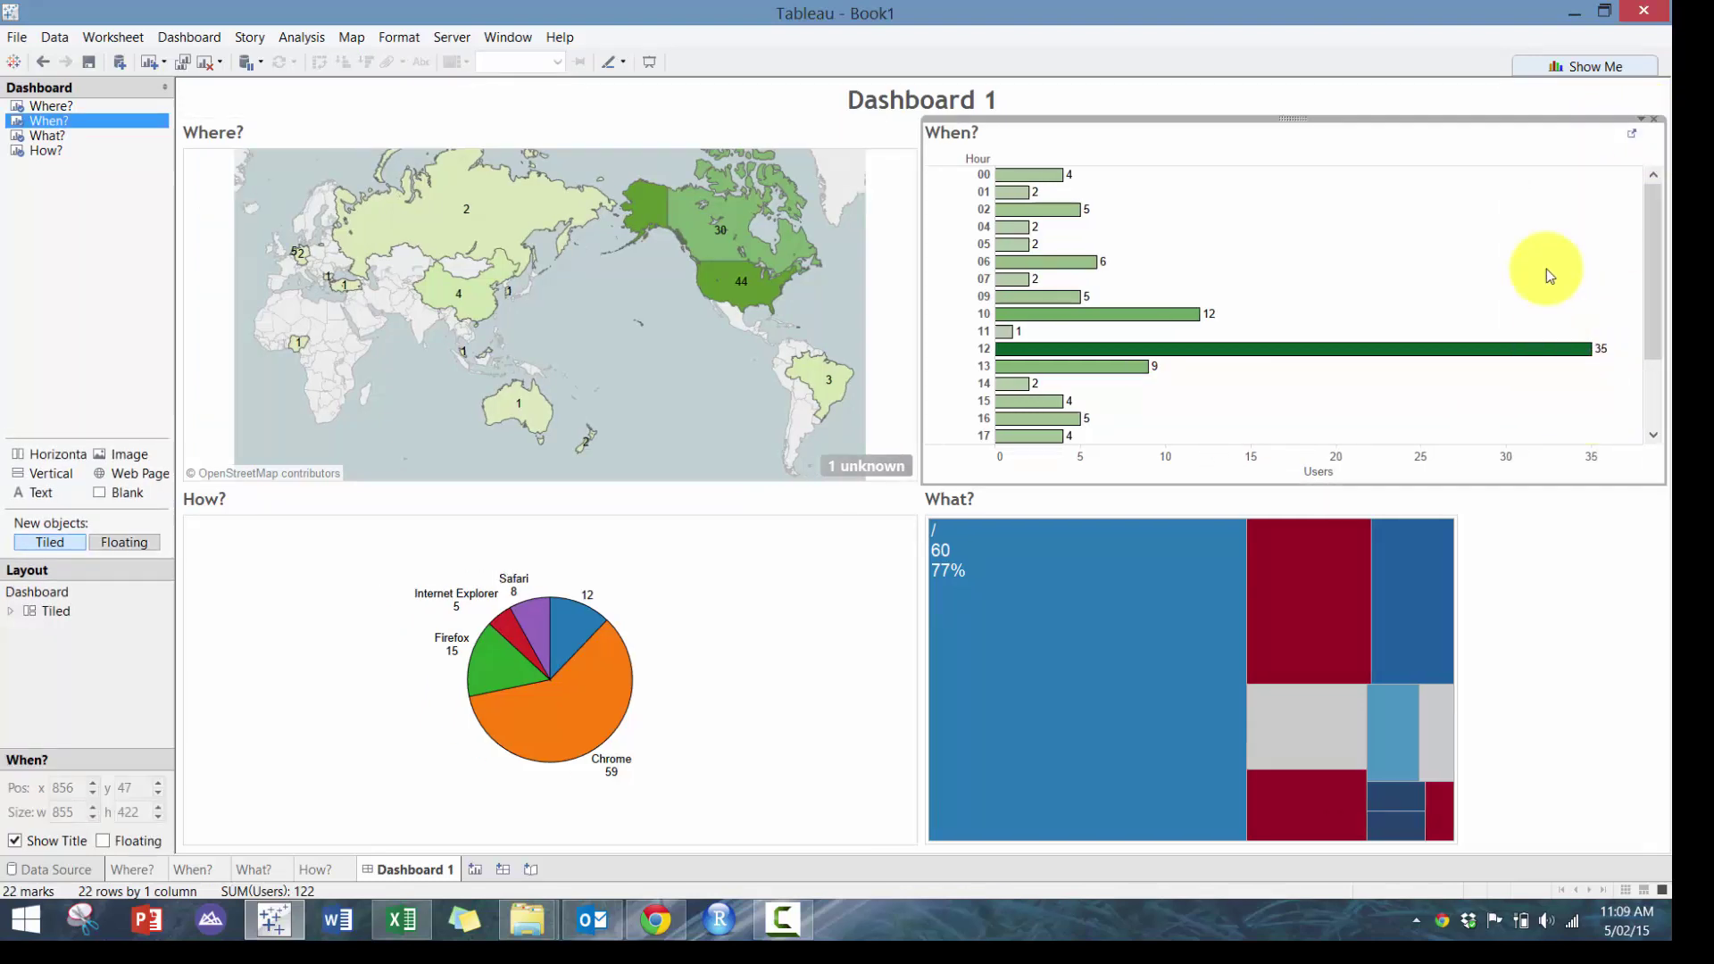
pyautogui.click(1641, 119)
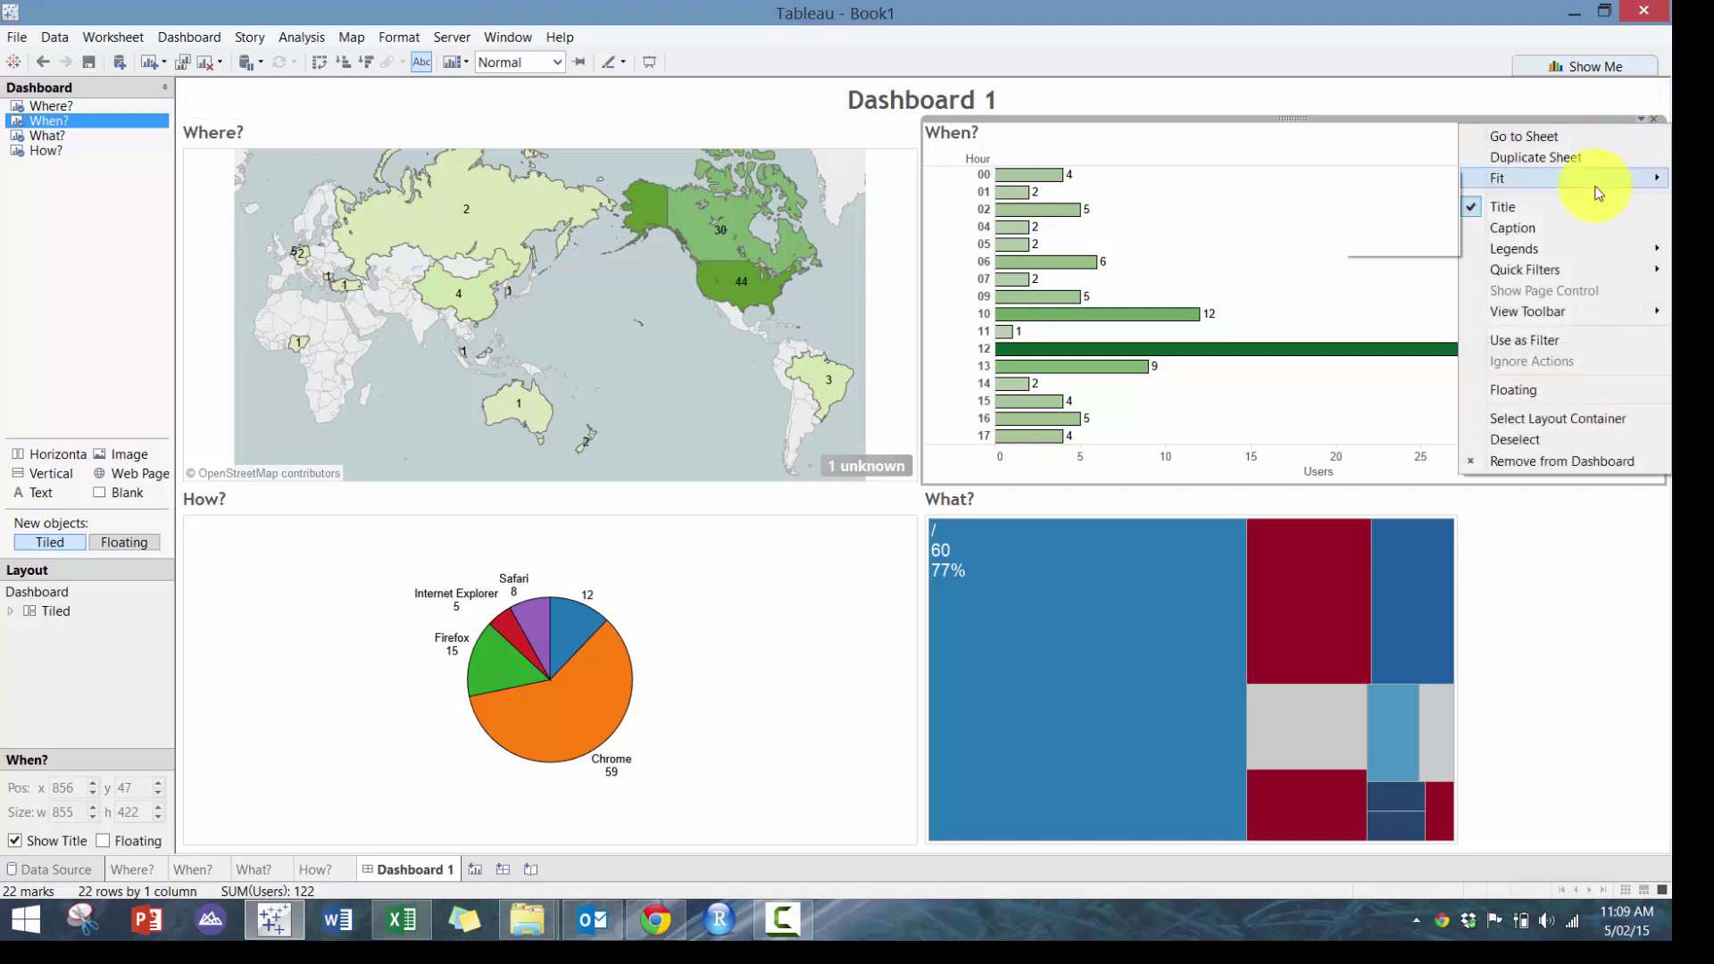
# Fit the When? chart to its entire pane and centre the How? title
pyautogui.moveTo(1595, 182)
pyautogui.click(1409, 244)
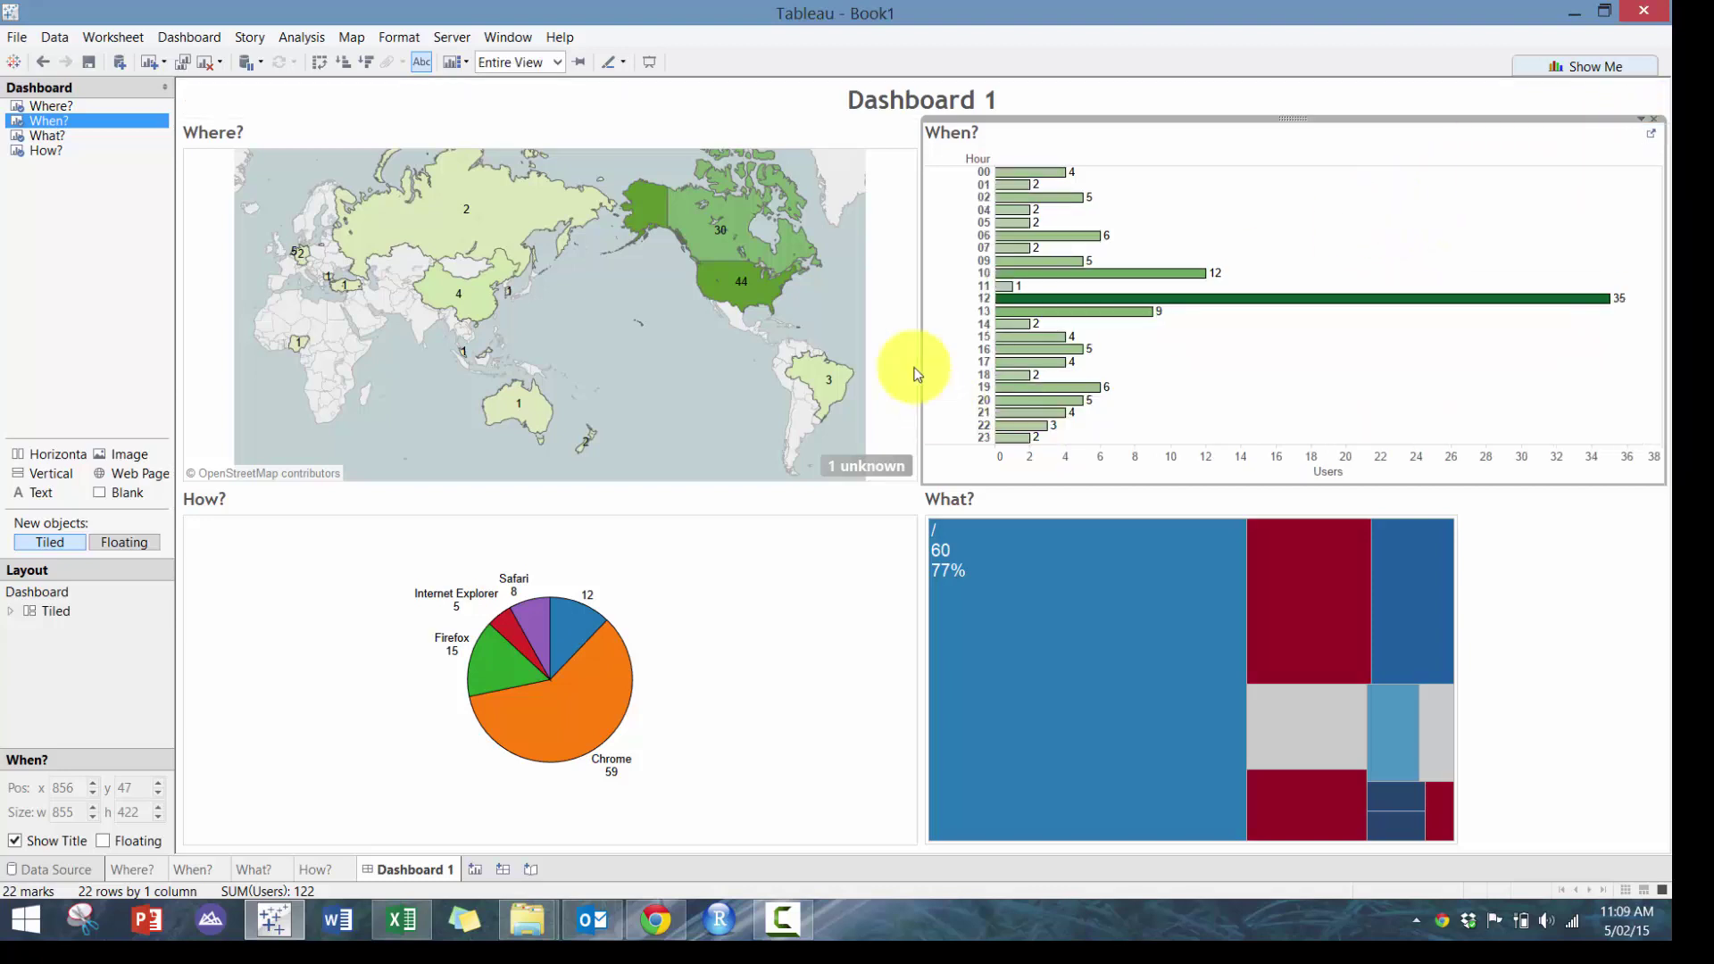
pyautogui.doubleClick(357, 513)
pyautogui.click(945, 347)
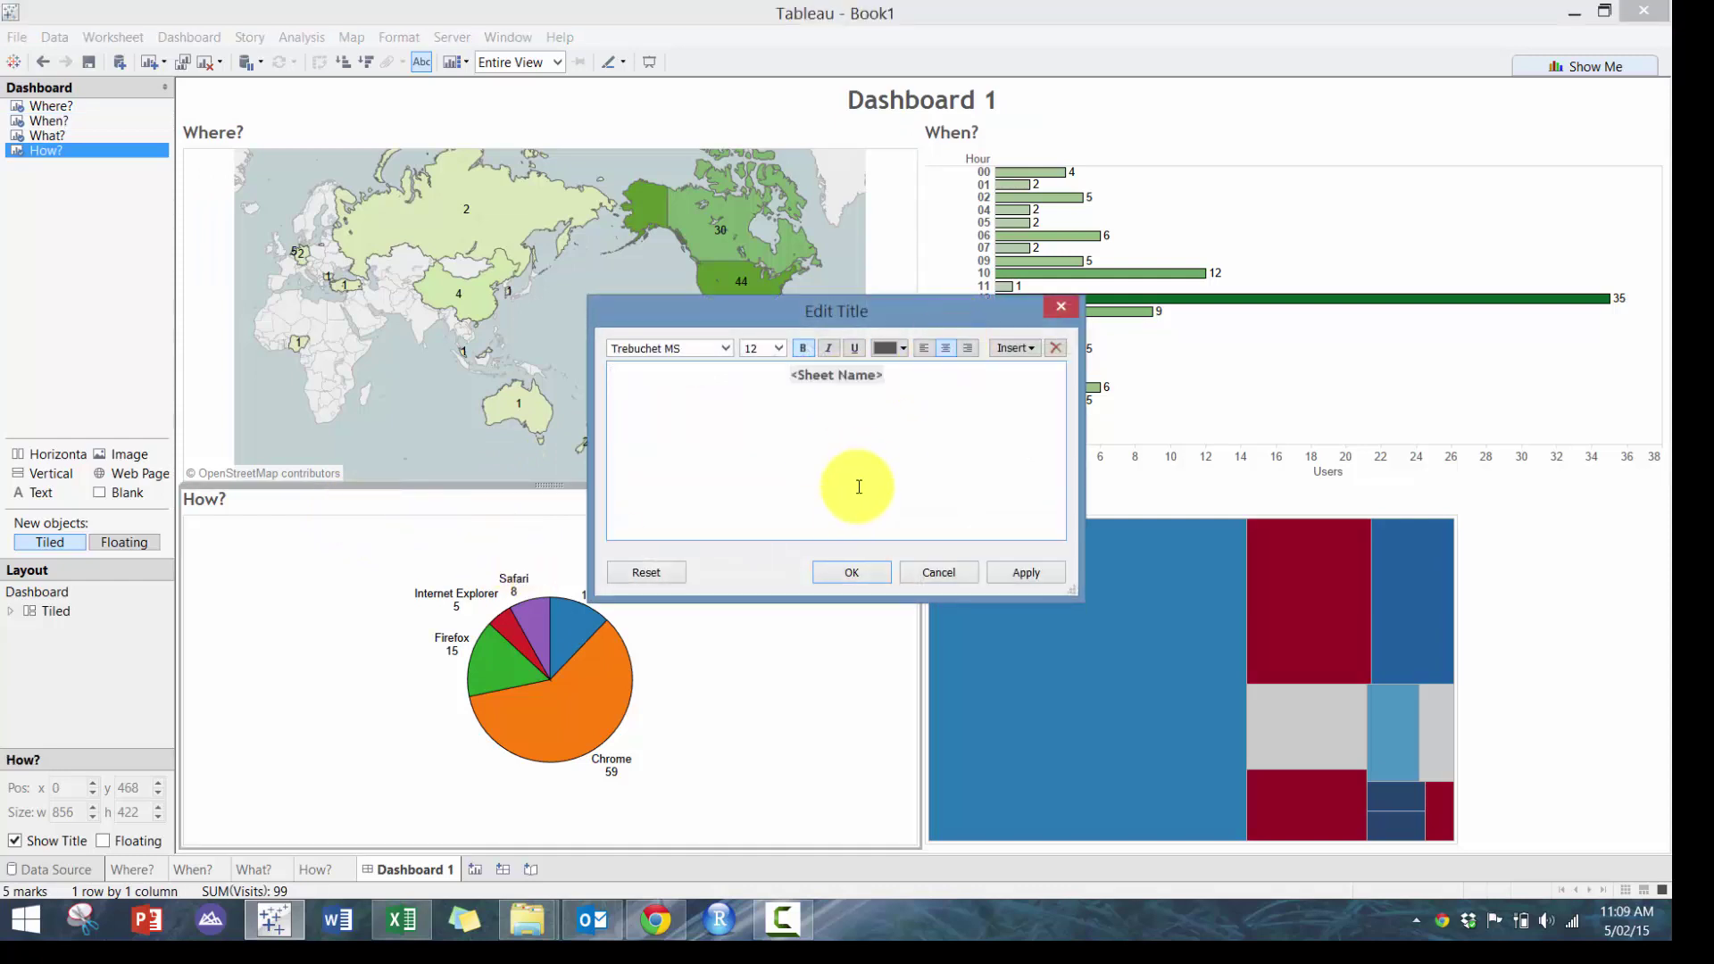
pyautogui.click(859, 574)
# Centre the What? and When? sheet titles
pyautogui.doubleClick(1150, 507)
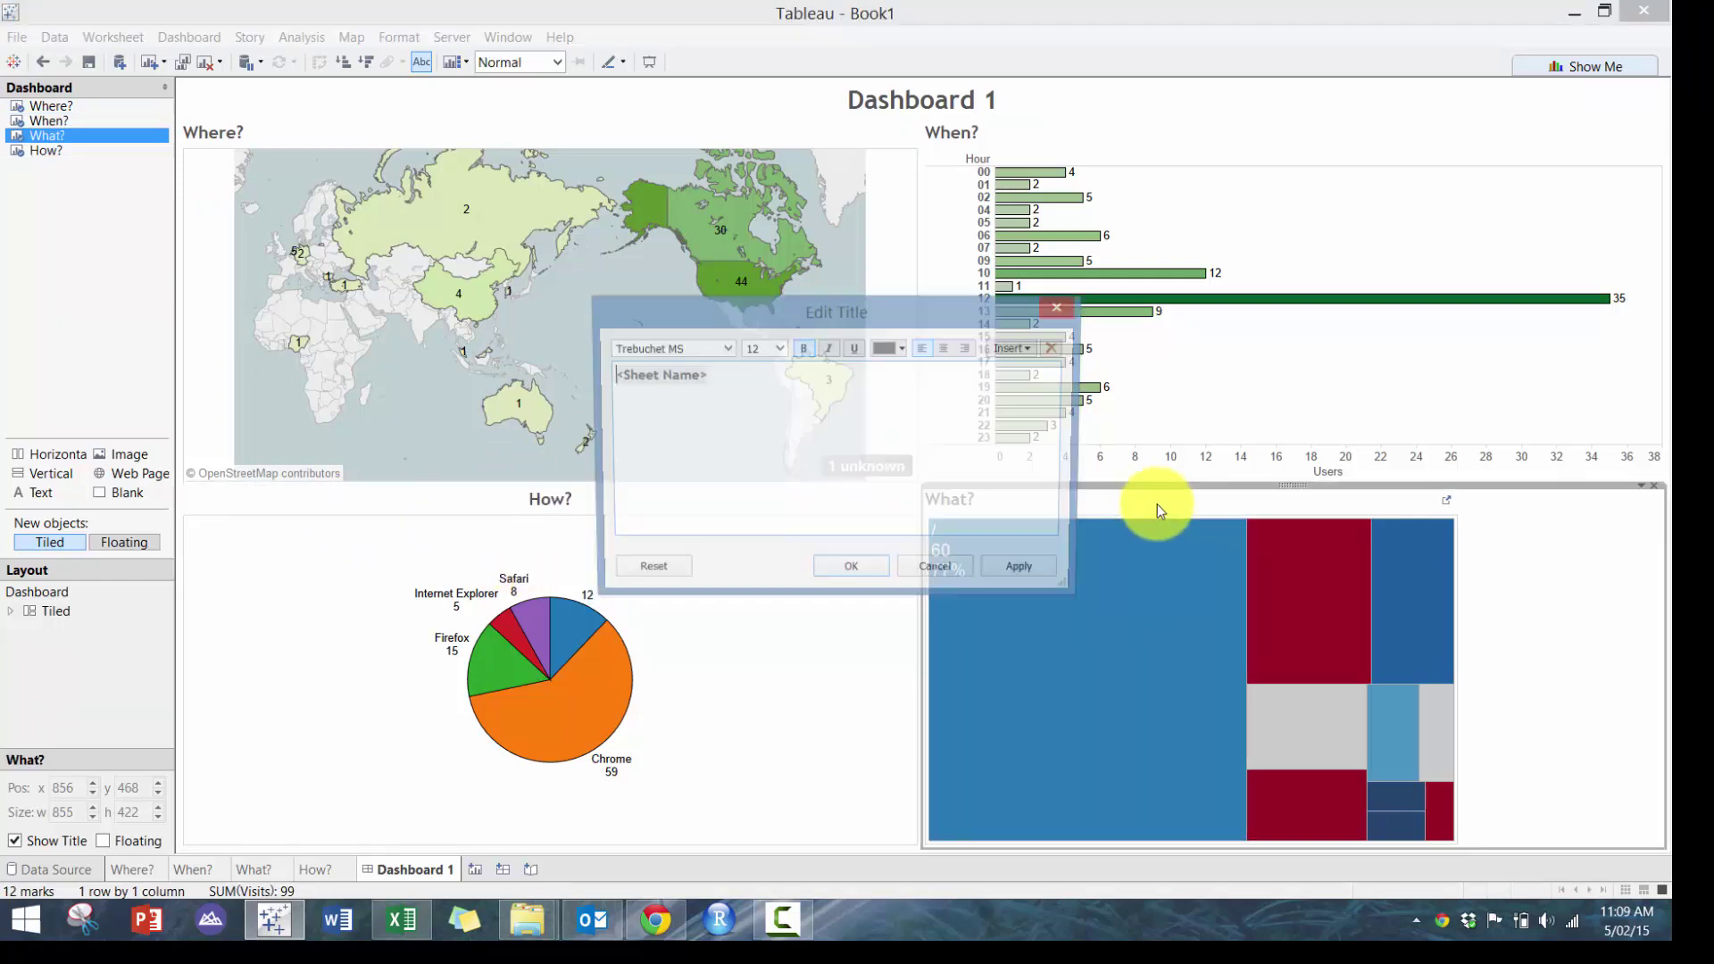
pyautogui.click(945, 347)
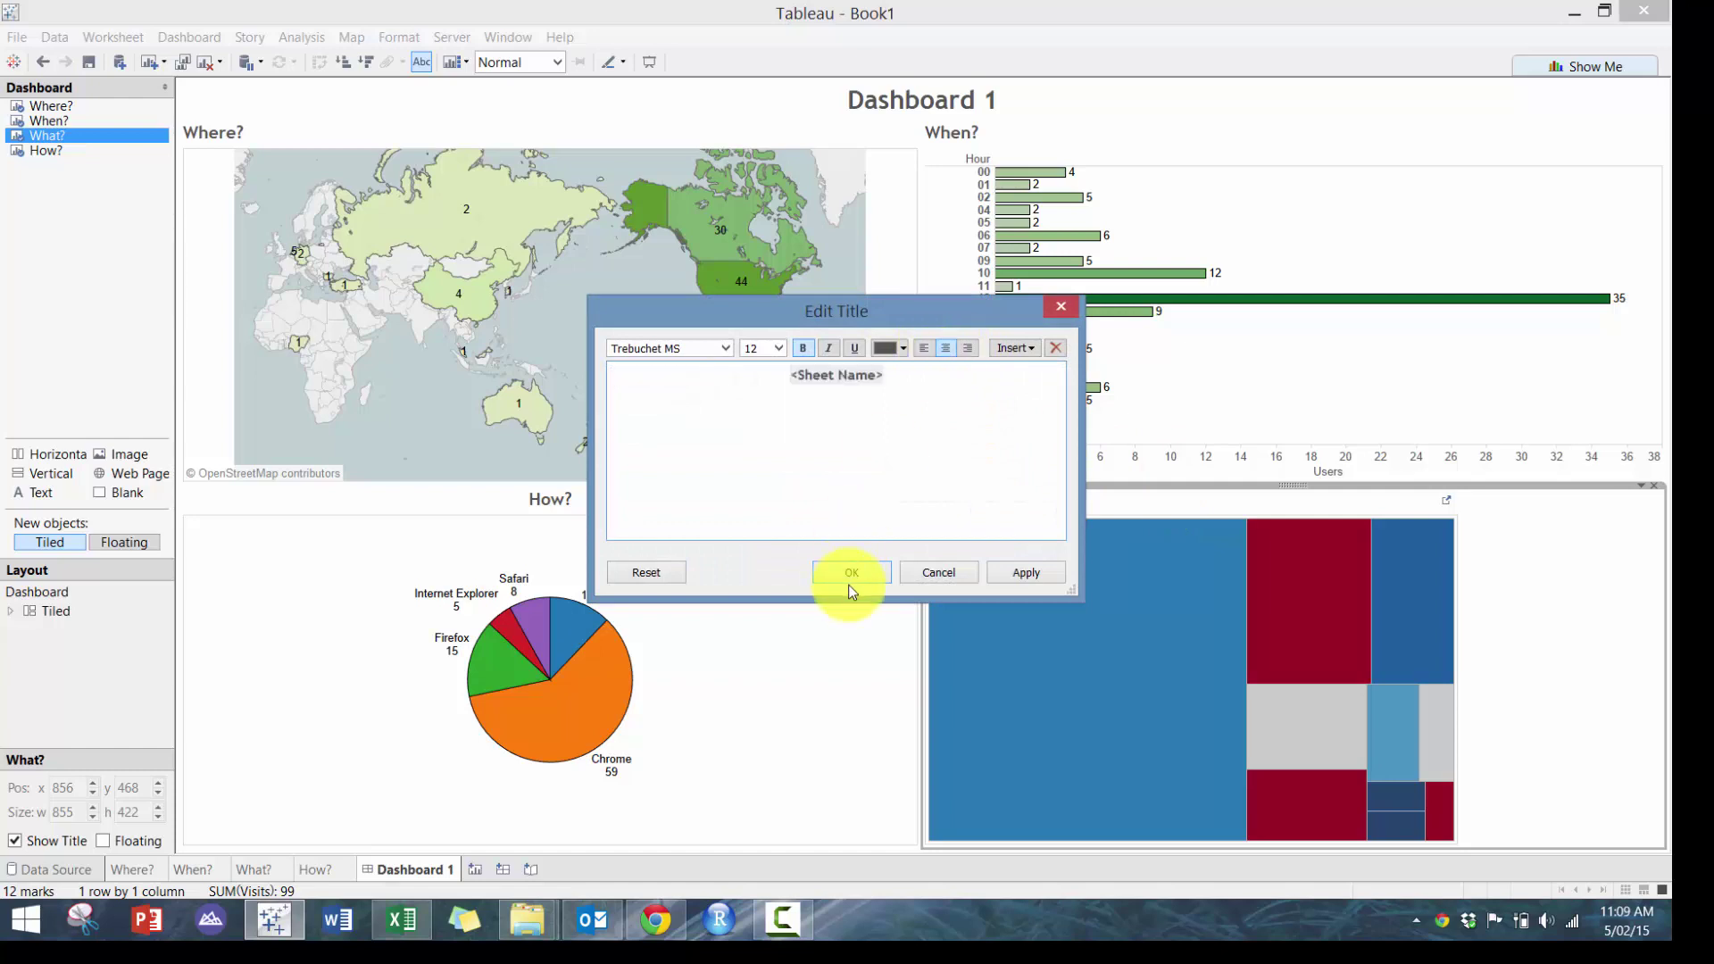
pyautogui.click(852, 573)
pyautogui.doubleClick(980, 136)
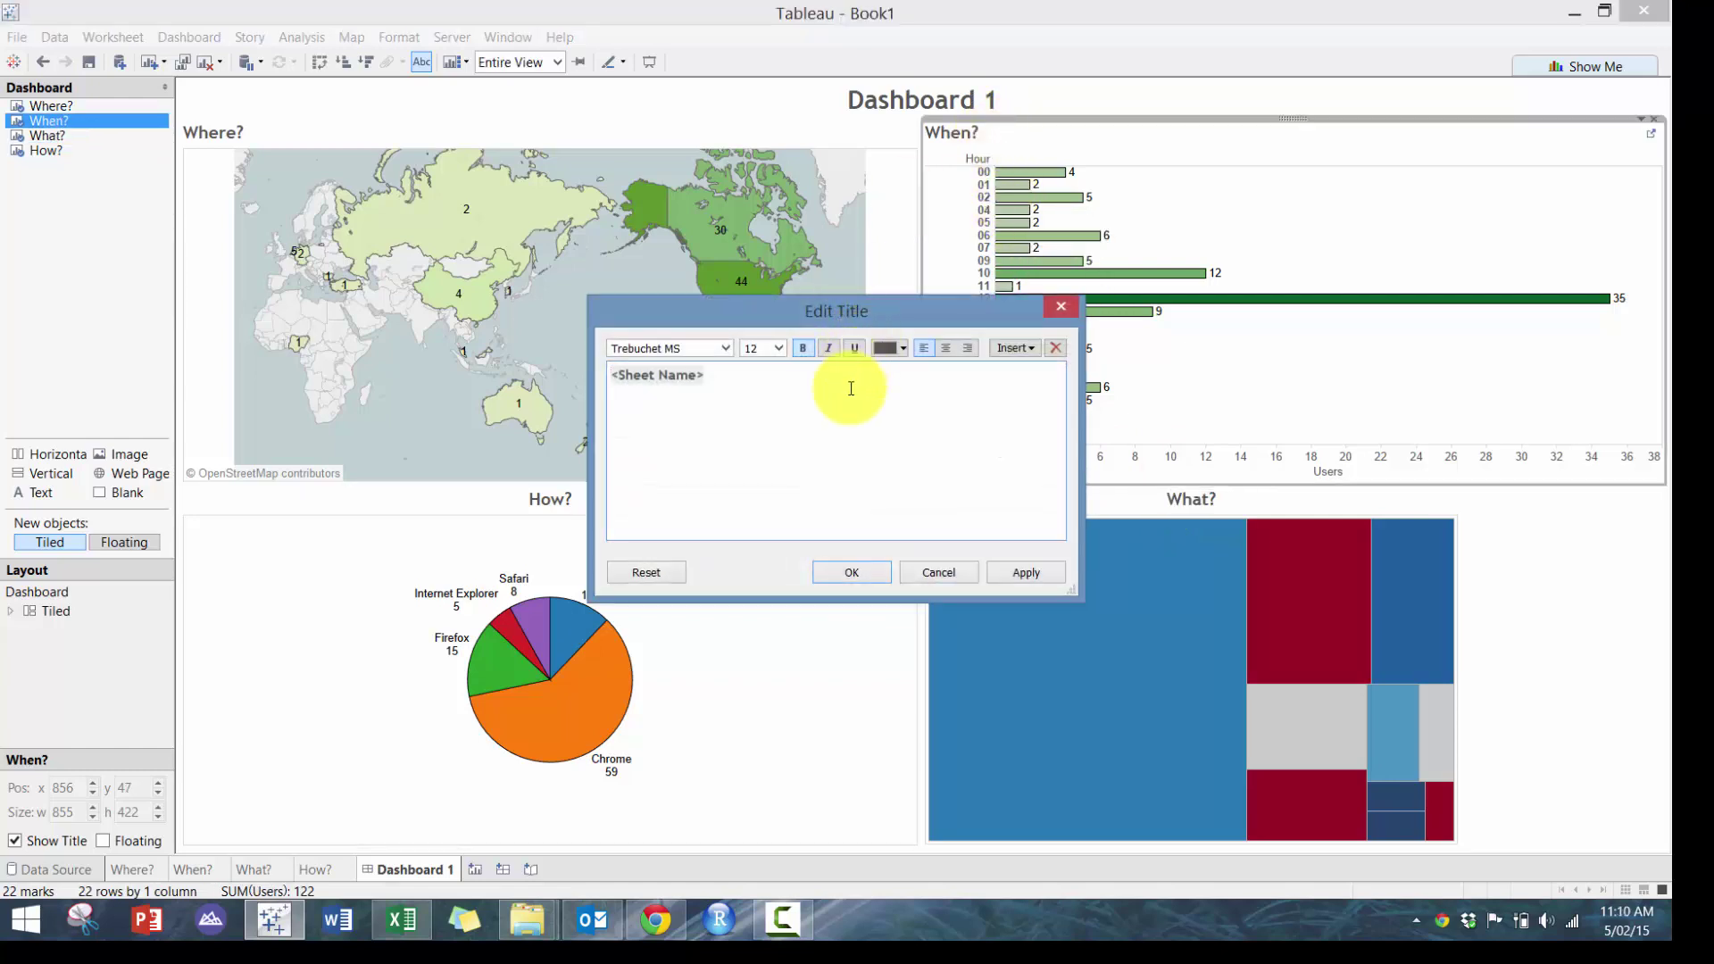
pyautogui.click(944, 346)
pyautogui.click(852, 572)
# Centre the Where? sheet title on the dashboard
pyautogui.click(484, 137)
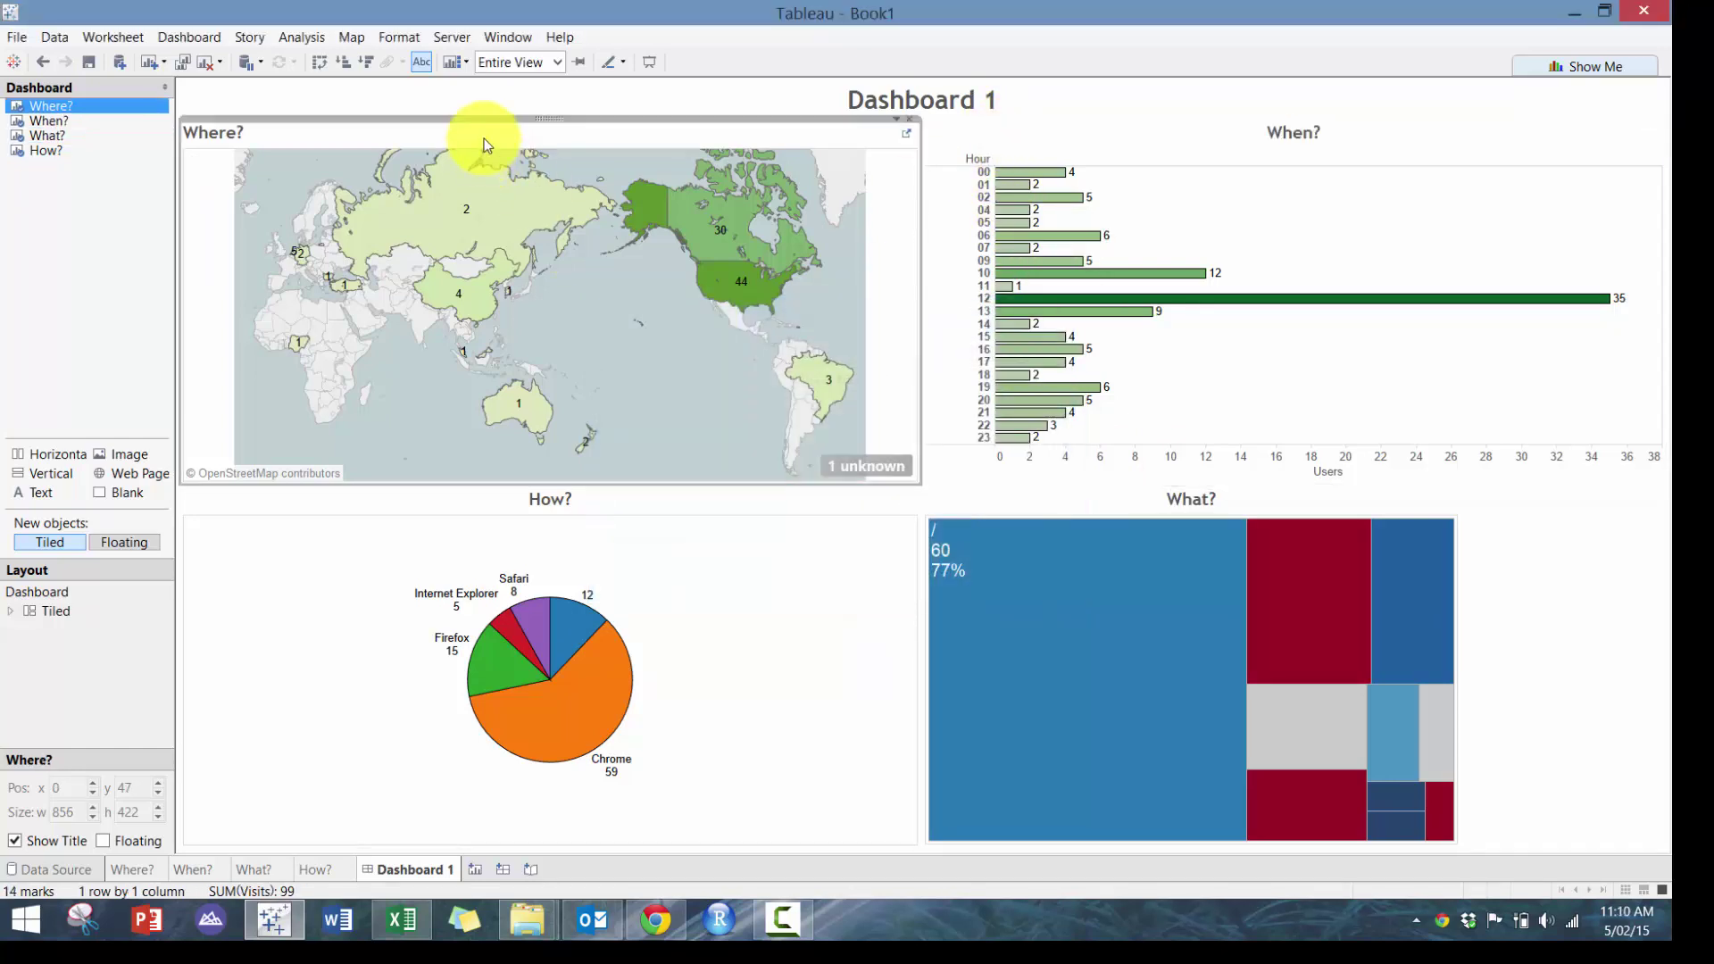
pyautogui.doubleClick(484, 137)
pyautogui.click(944, 347)
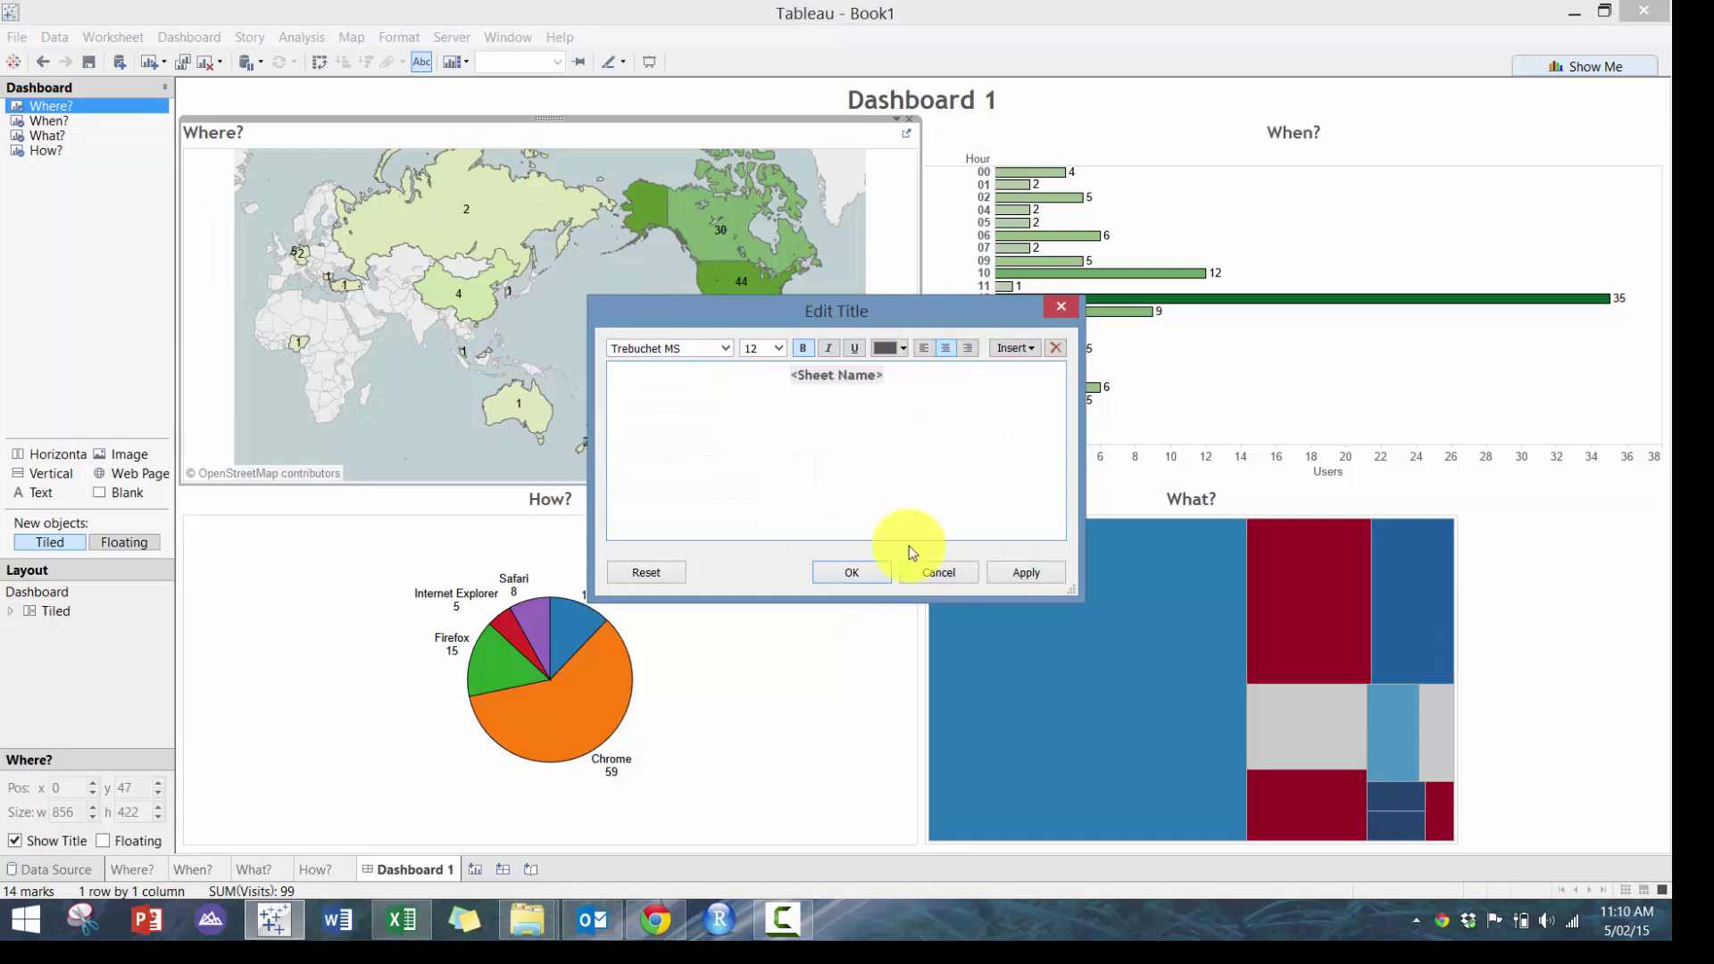
pyautogui.click(852, 572)
pyautogui.click(1634, 511)
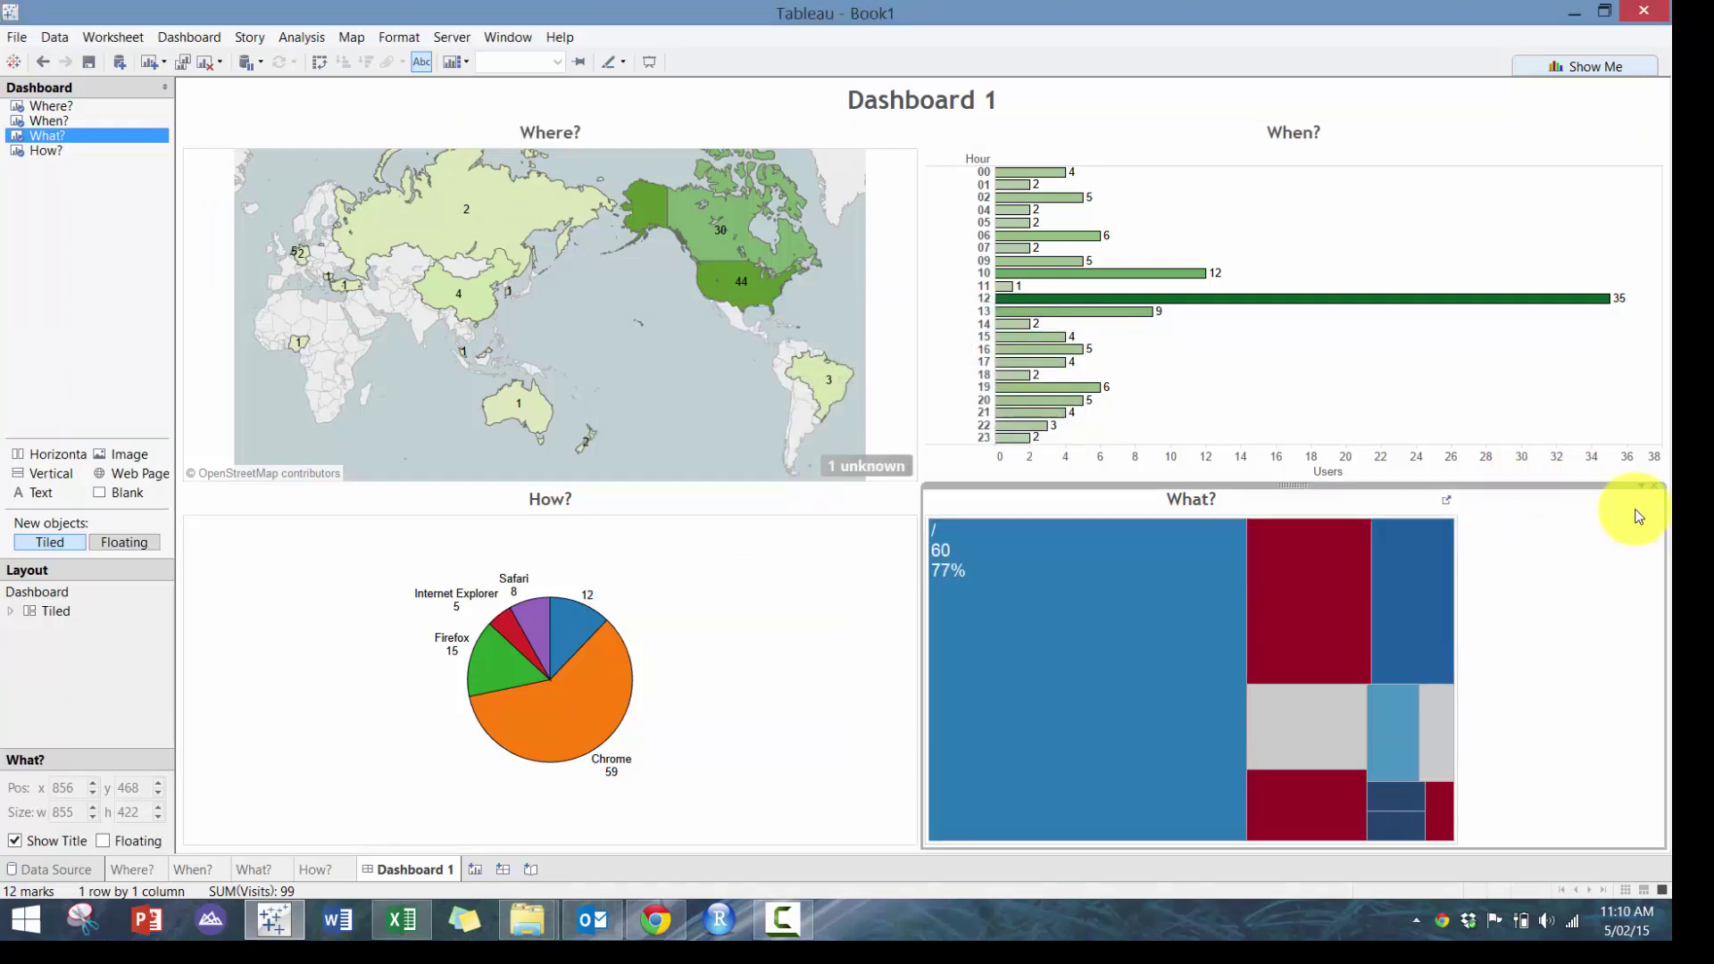
pyautogui.click(1640, 488)
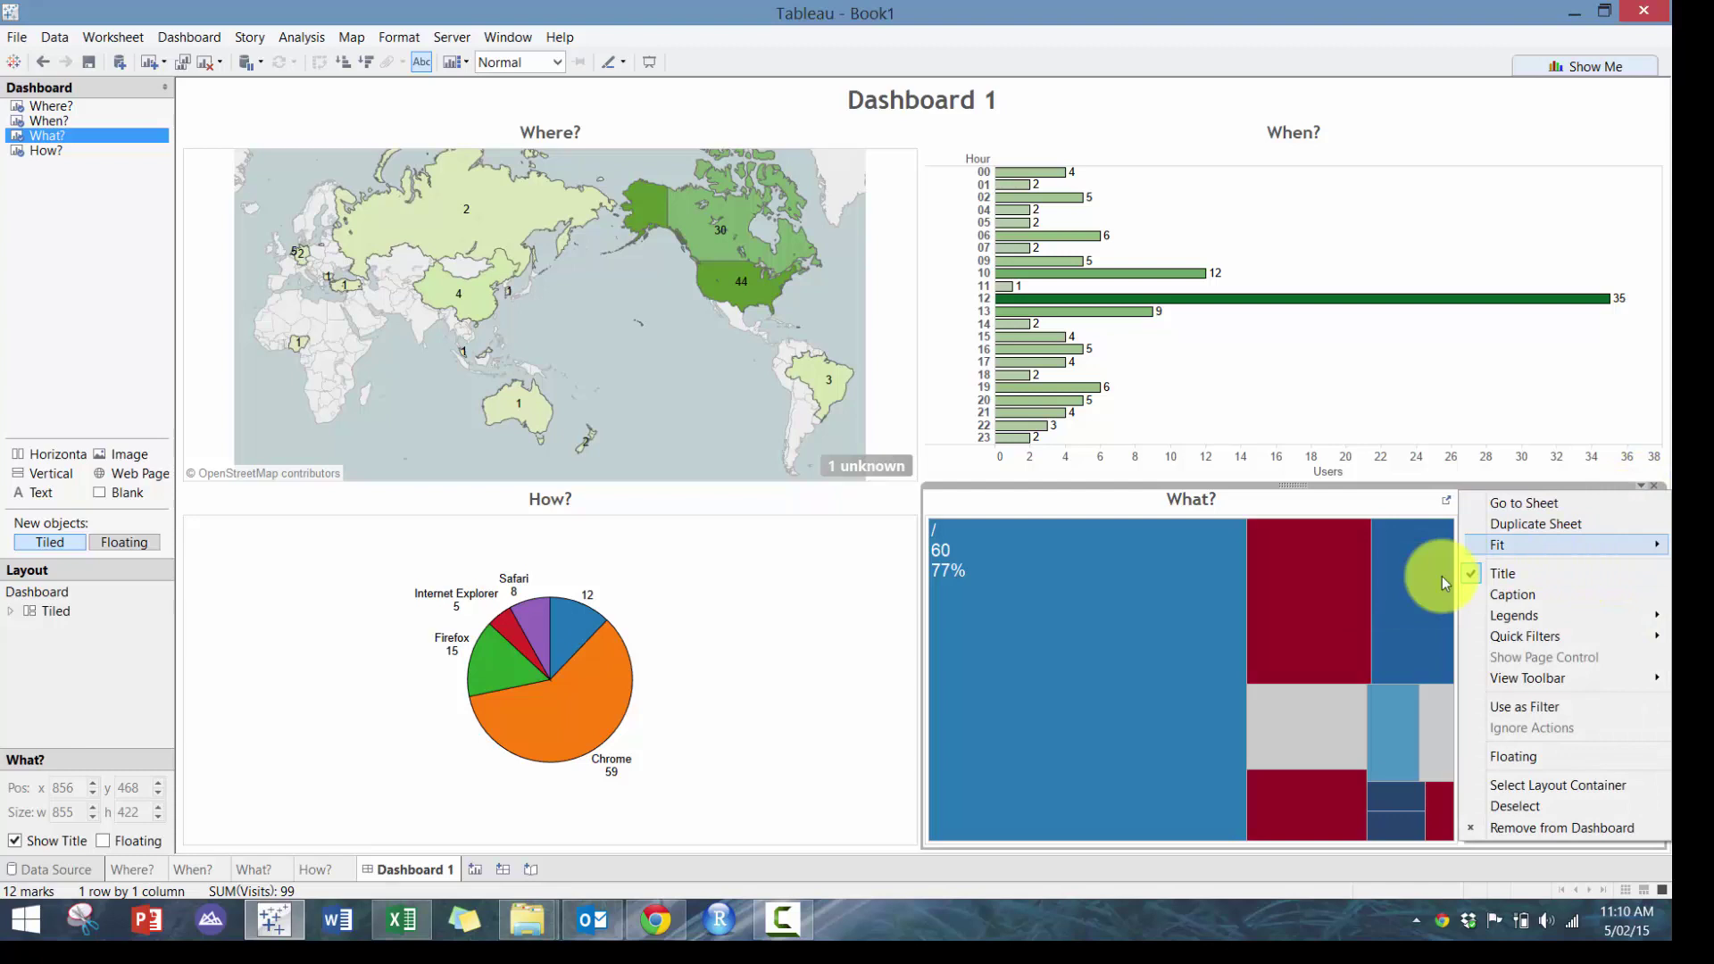
# Fit the What? treemap to its pane, rename the dashboard 'Google Analytics Dashboard', and present it
pyautogui.moveTo(1518, 544)
pyautogui.click(1397, 611)
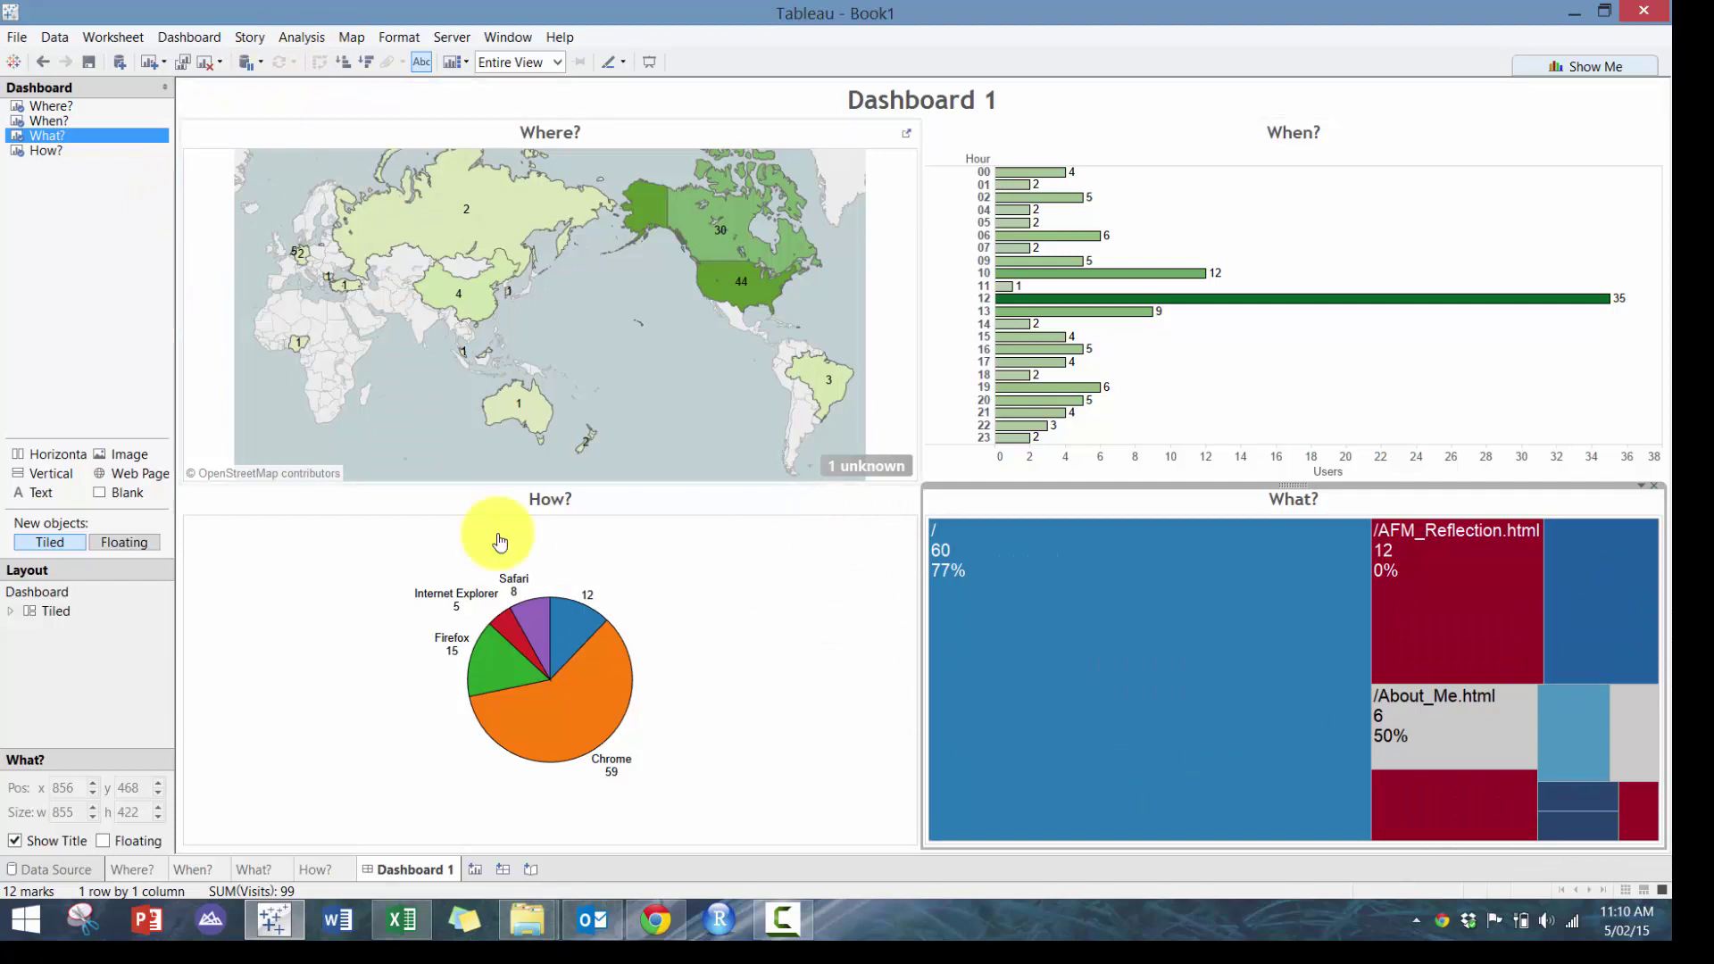
pyautogui.doubleClick(425, 872)
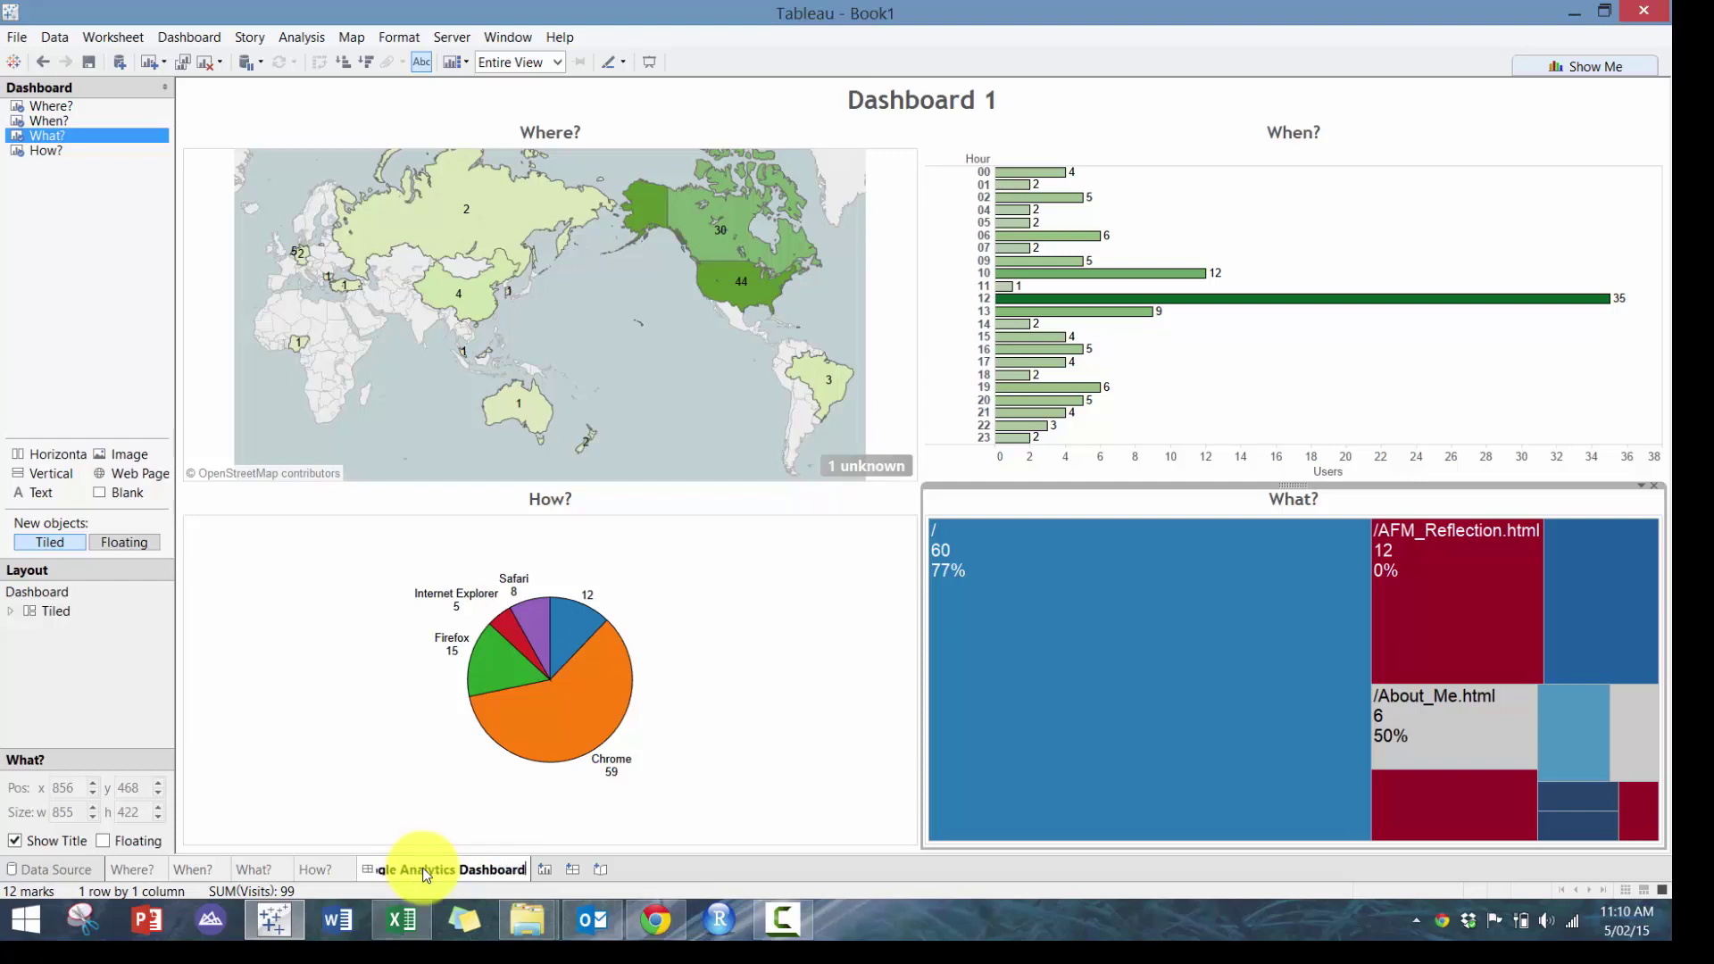
pyautogui.press('Return')
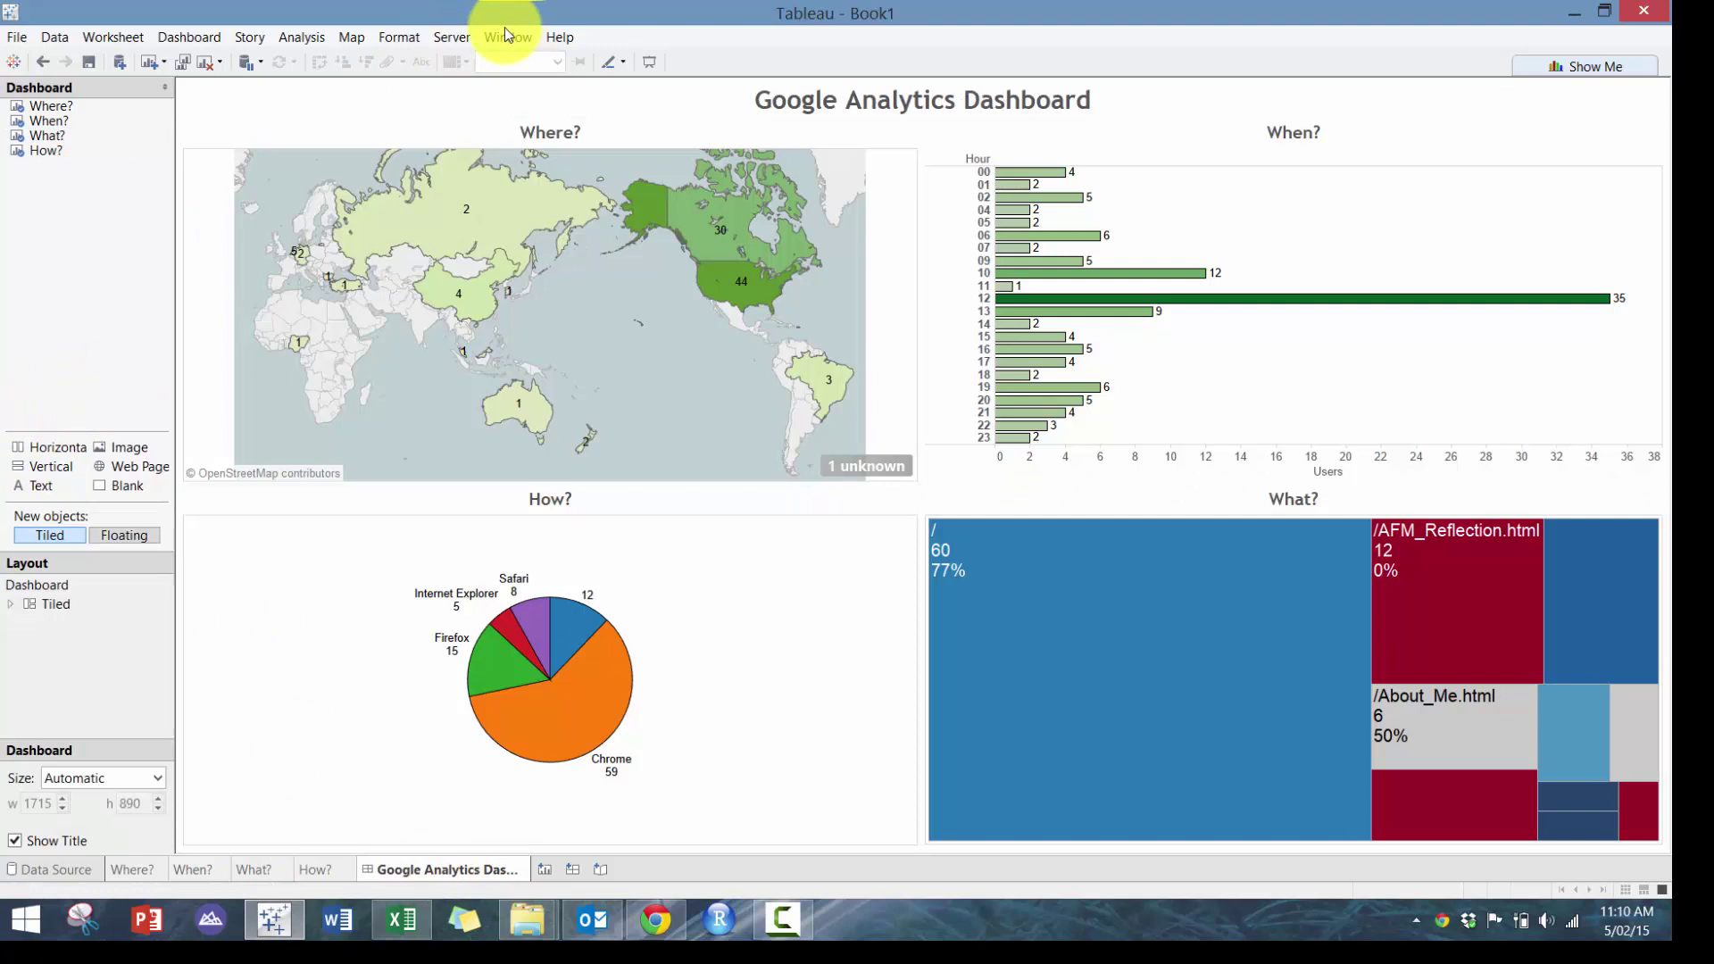
pyautogui.click(505, 36)
pyautogui.click(520, 55)
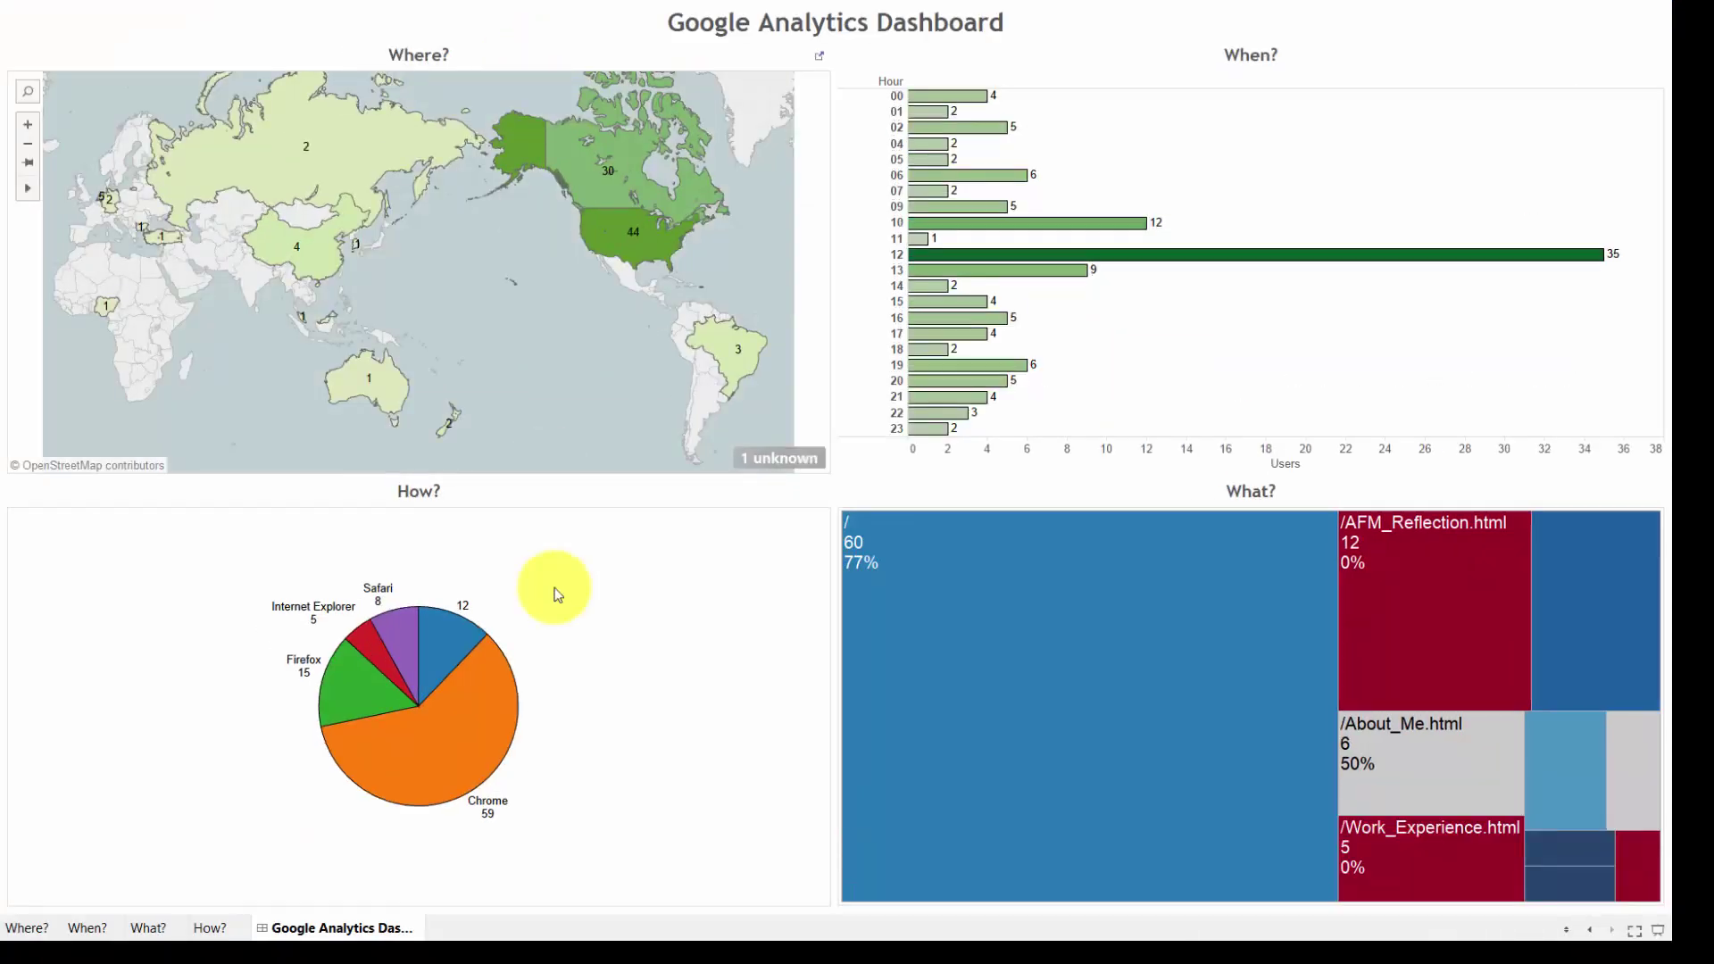
# Leave presentation mode and clear the accidental Canada selection on the map
pyautogui.click(639, 165)
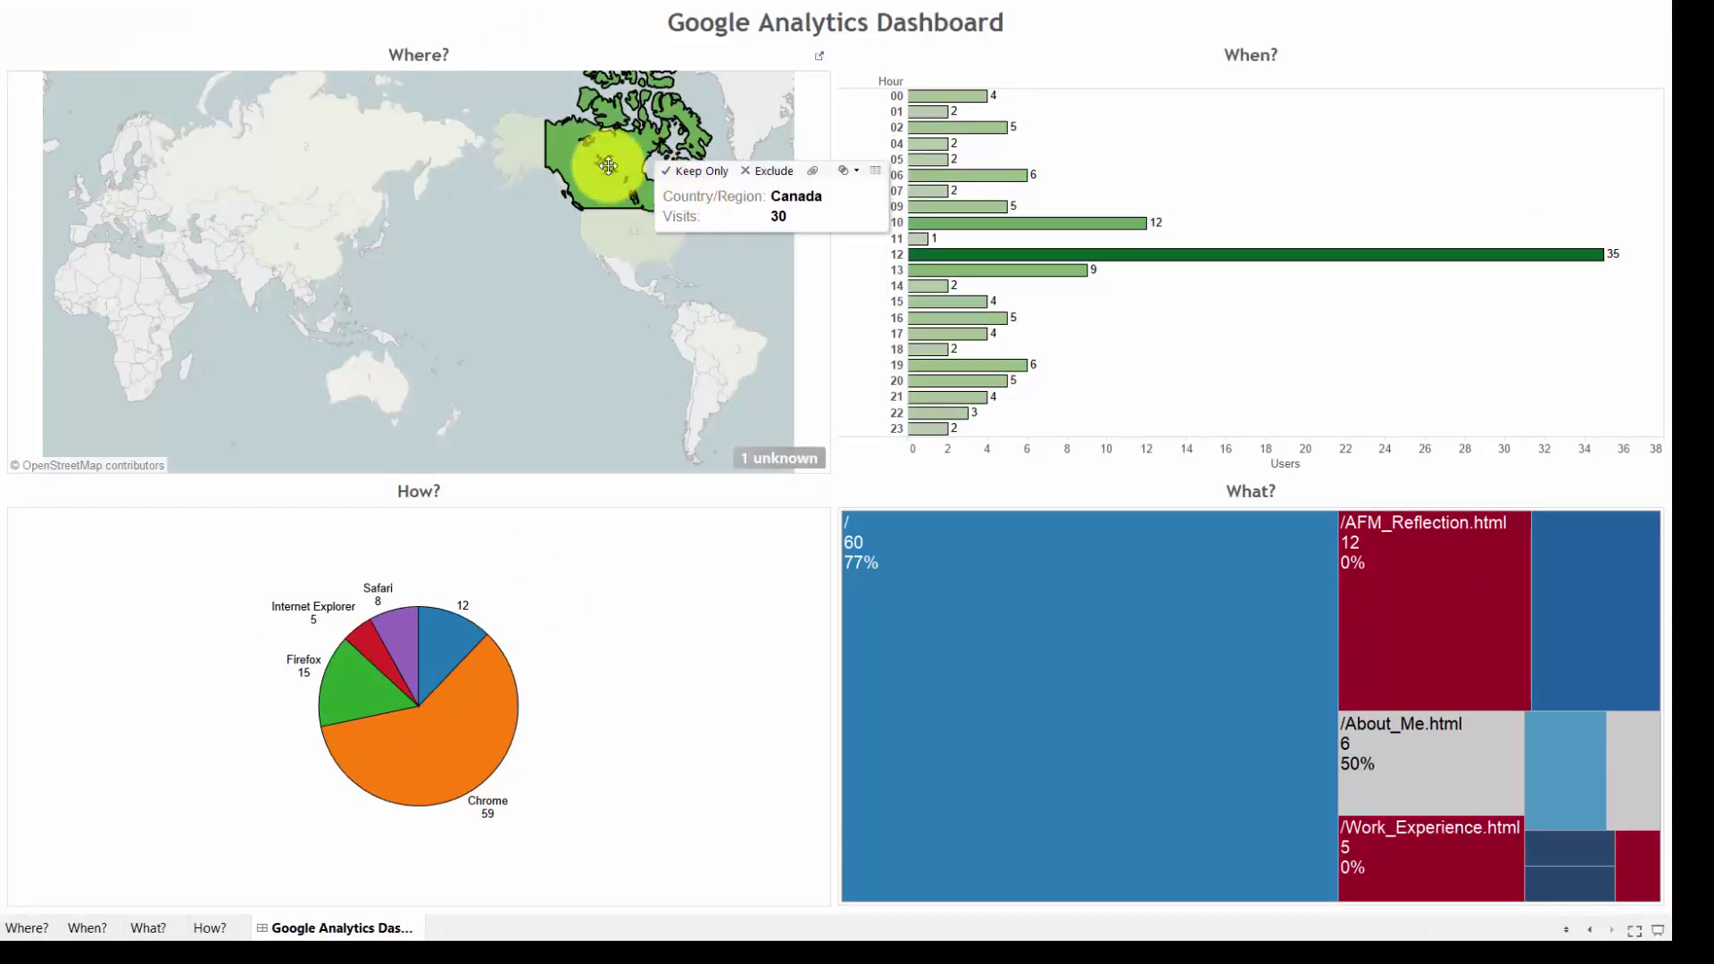
pyautogui.press('Escape')
pyautogui.click(189, 35)
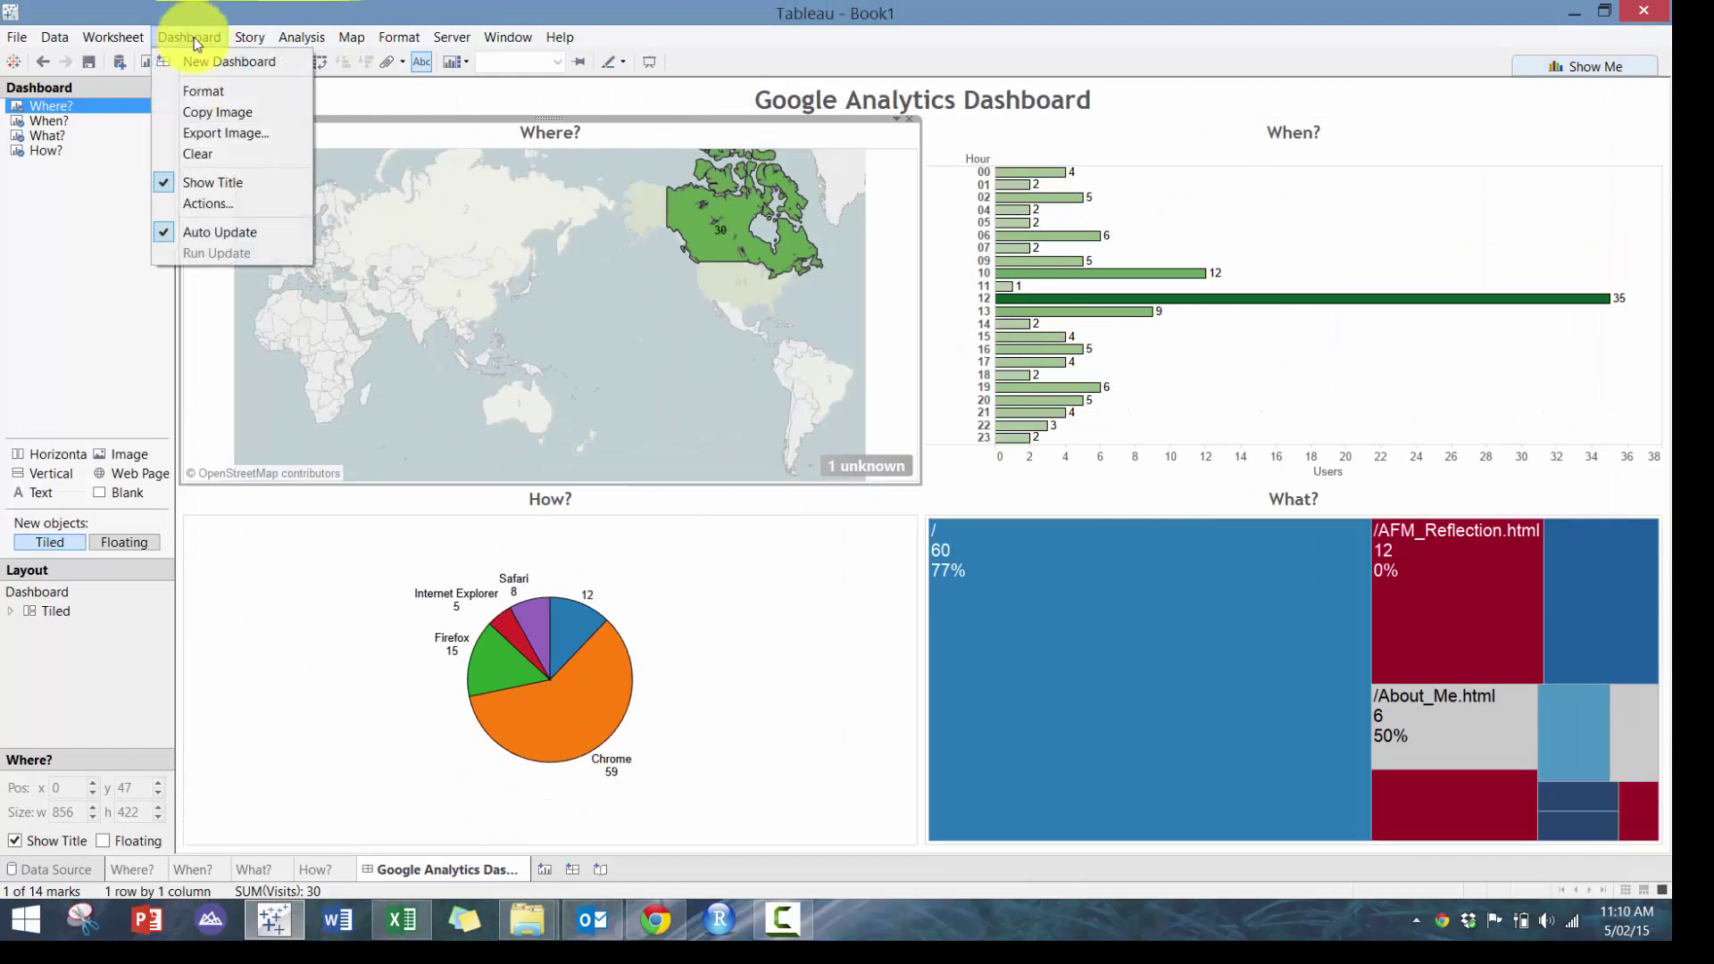
pyautogui.click(645, 389)
pyautogui.click(202, 39)
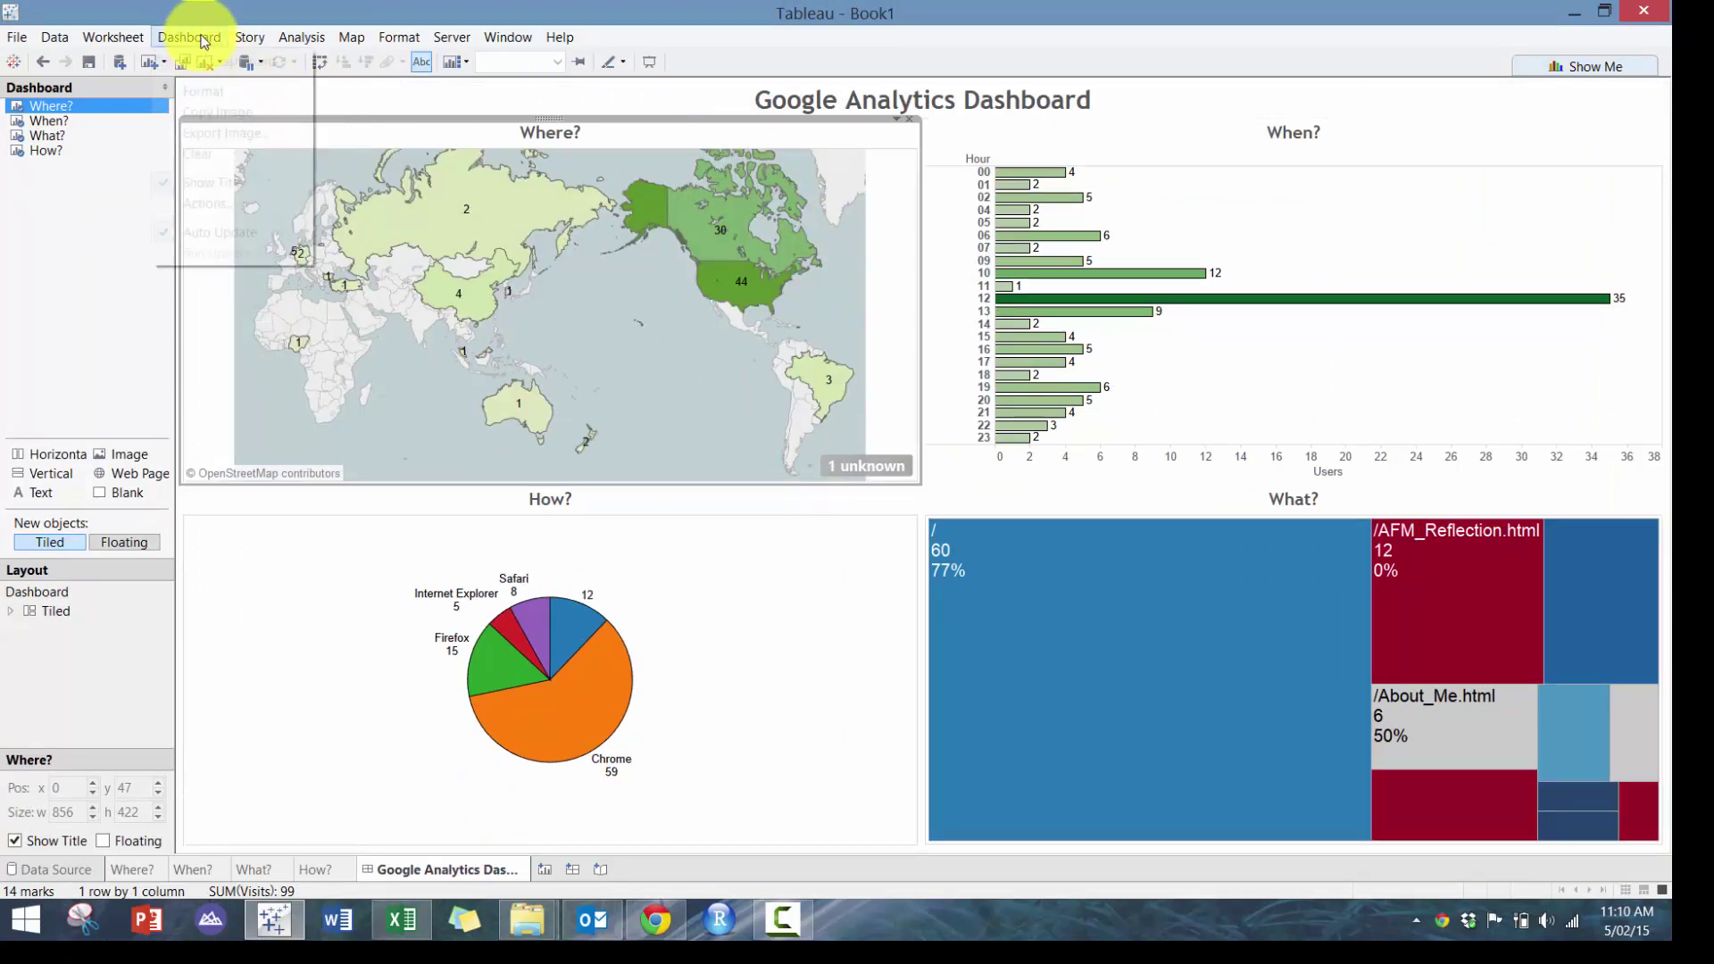
# Add a Filter action run on Select across all four sheets
pyautogui.click(210, 203)
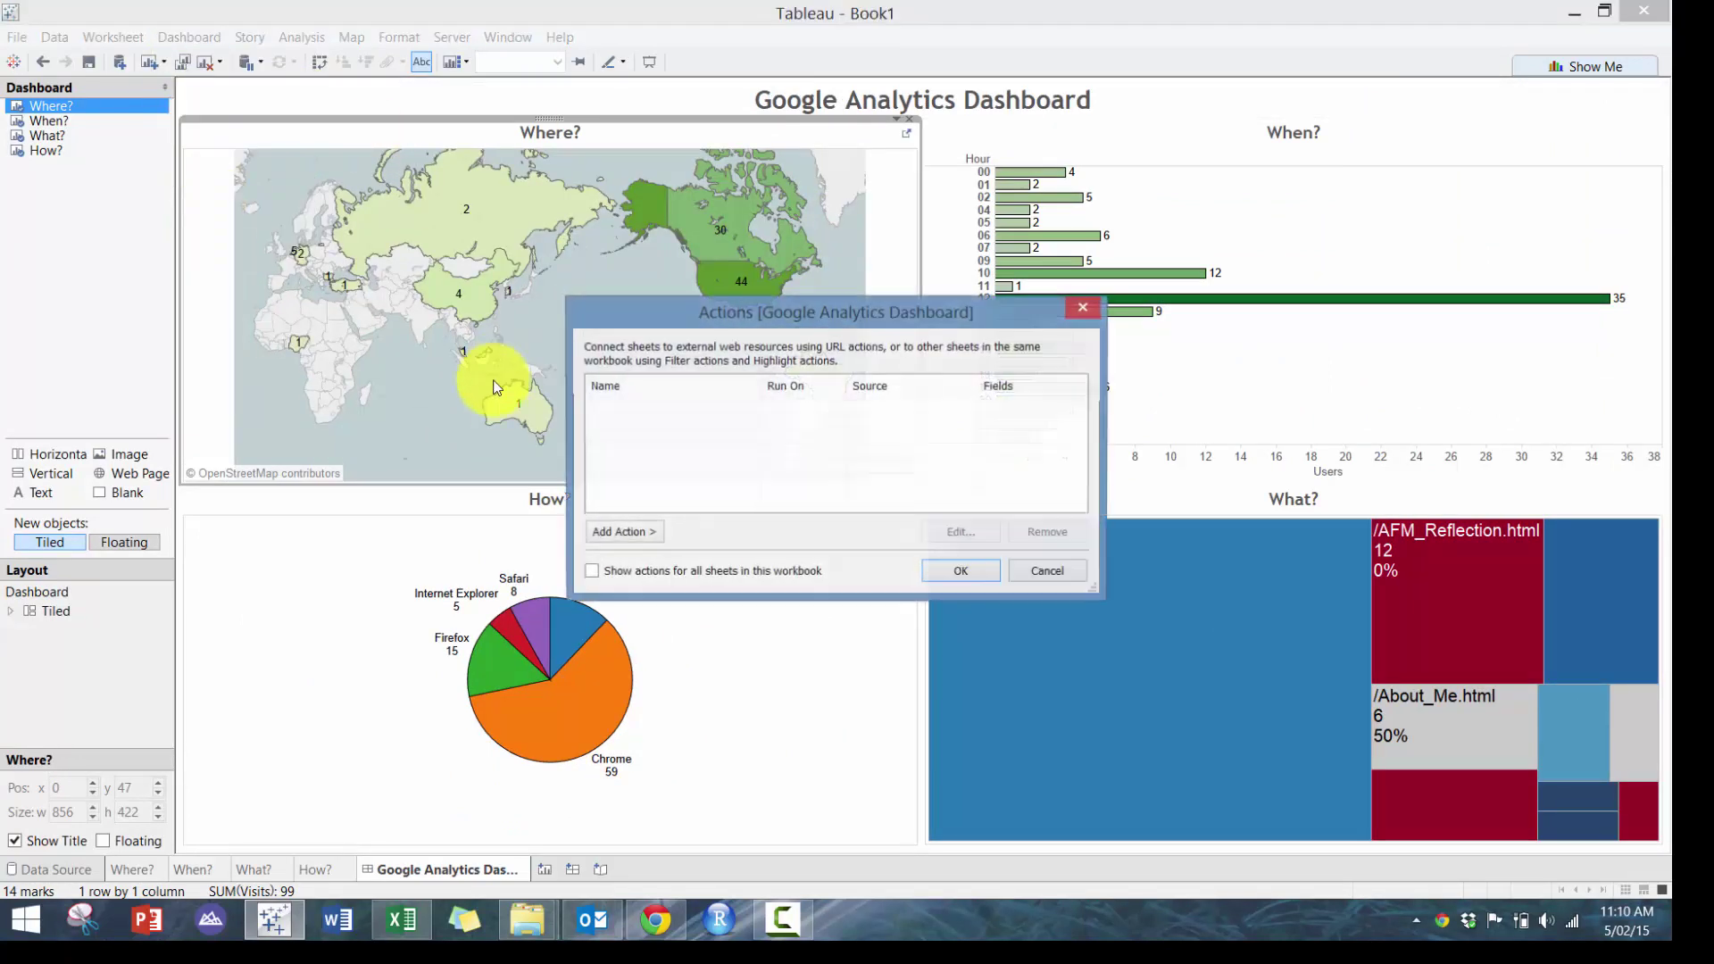
pyautogui.click(625, 532)
pyautogui.click(732, 536)
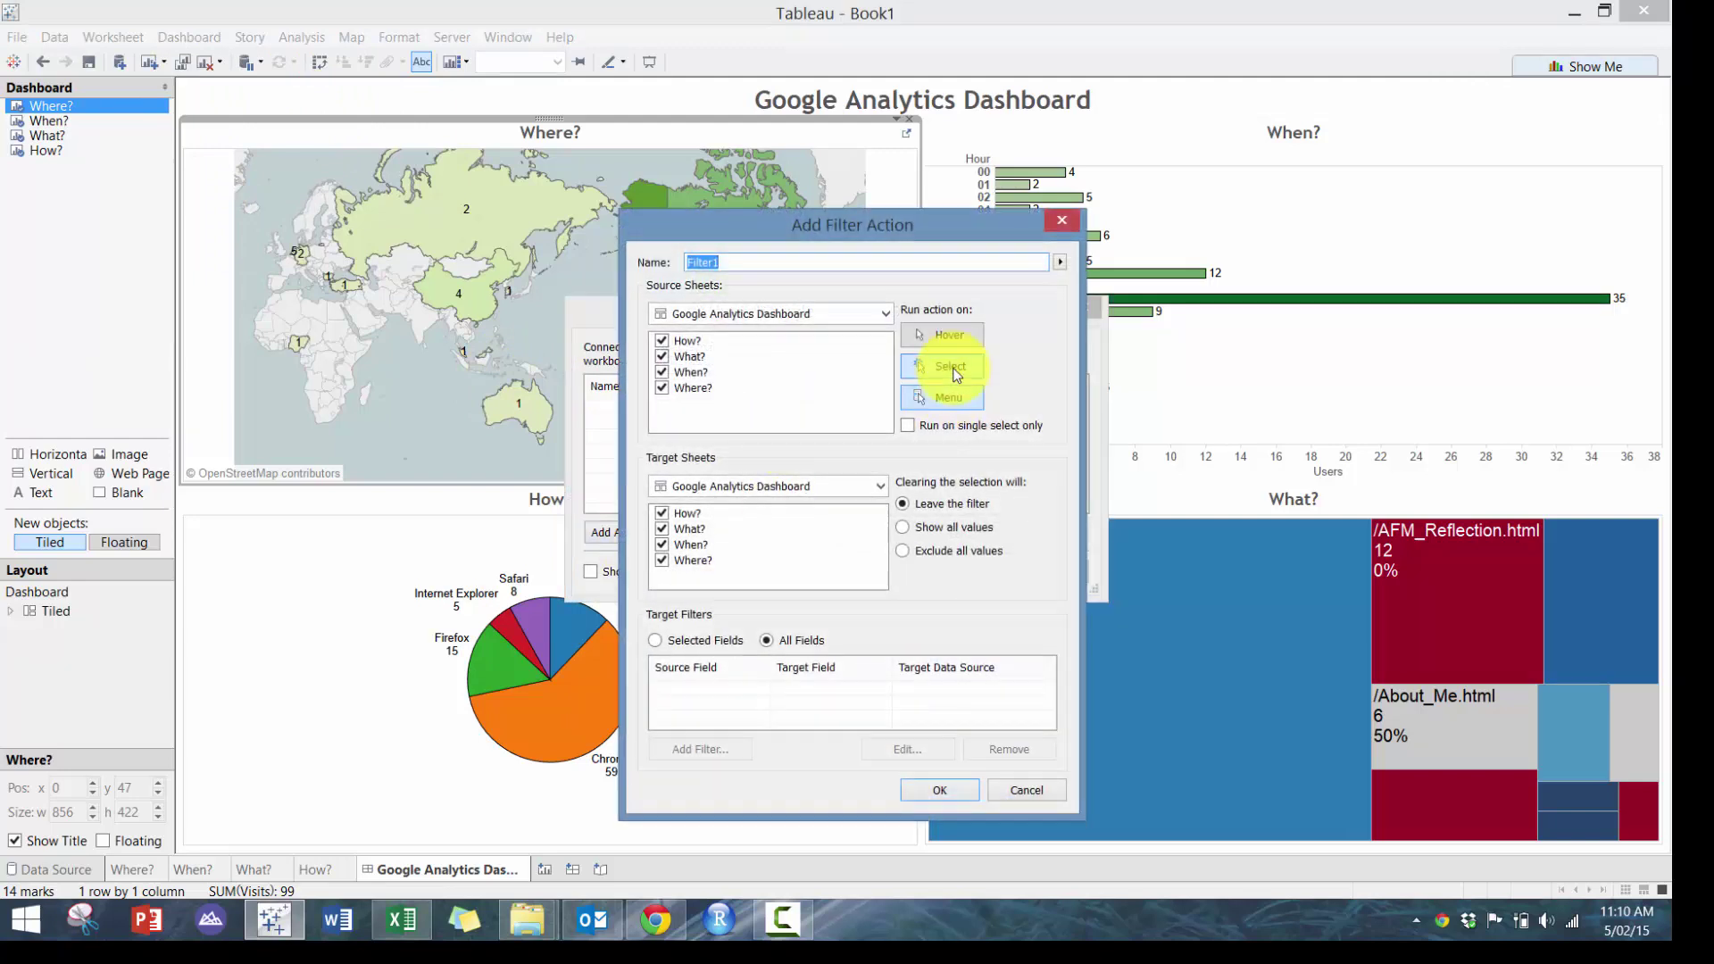
pyautogui.click(933, 791)
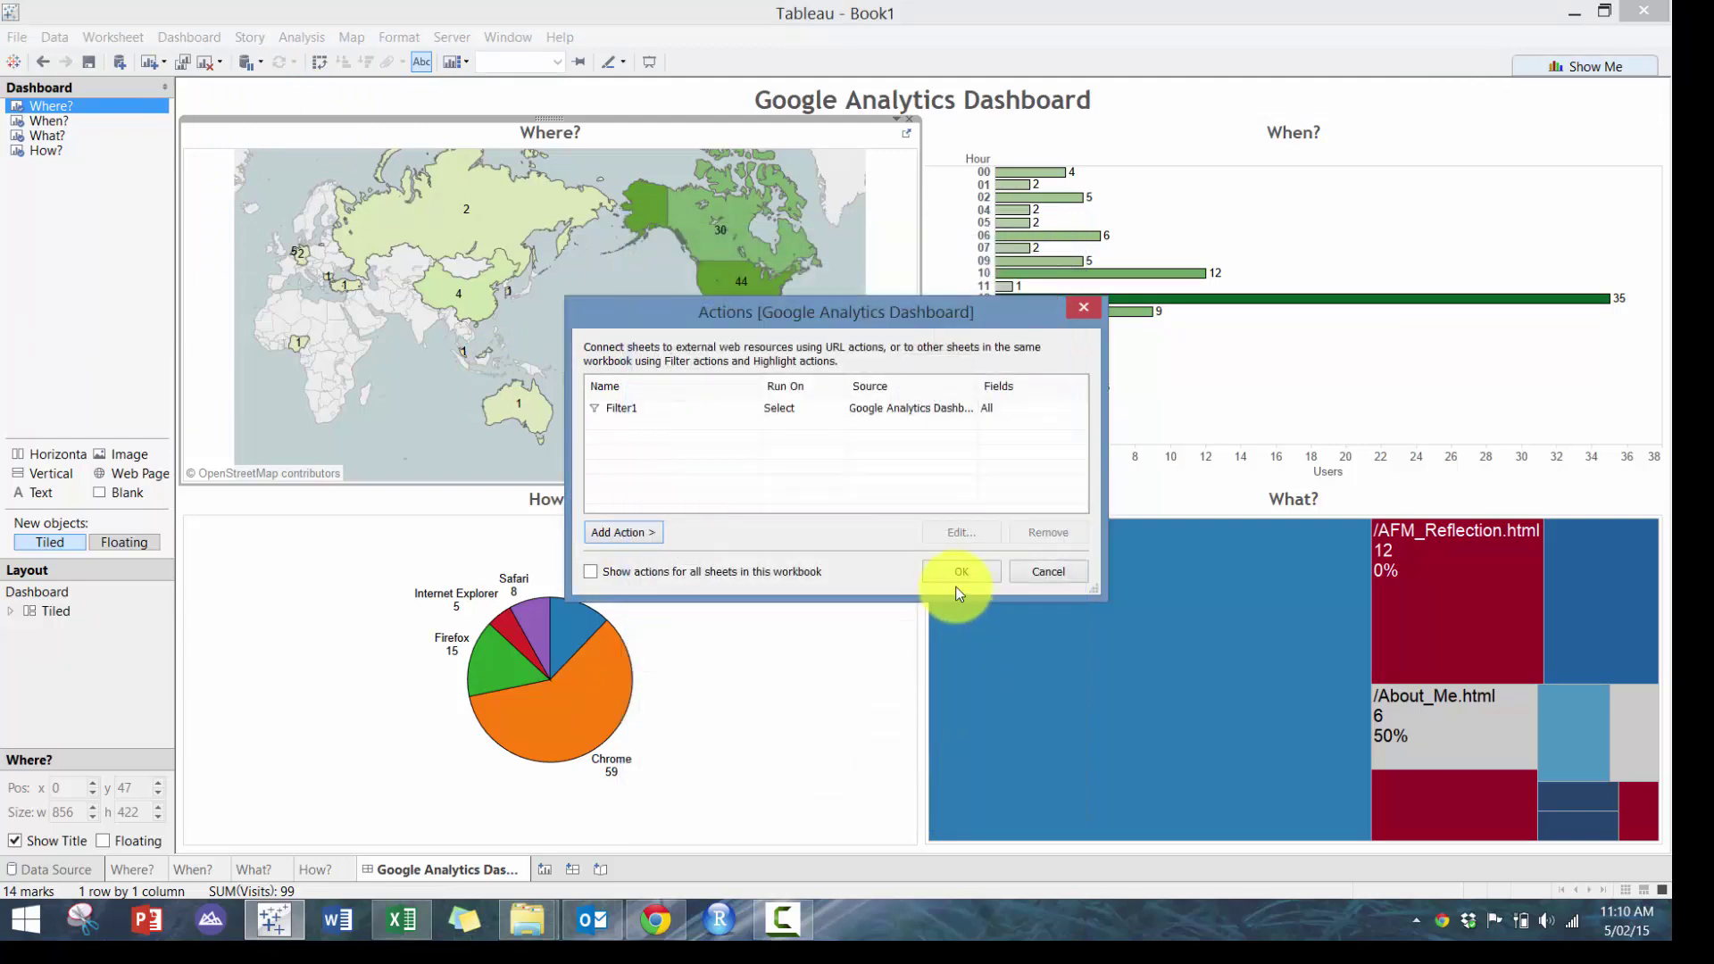
pyautogui.click(971, 570)
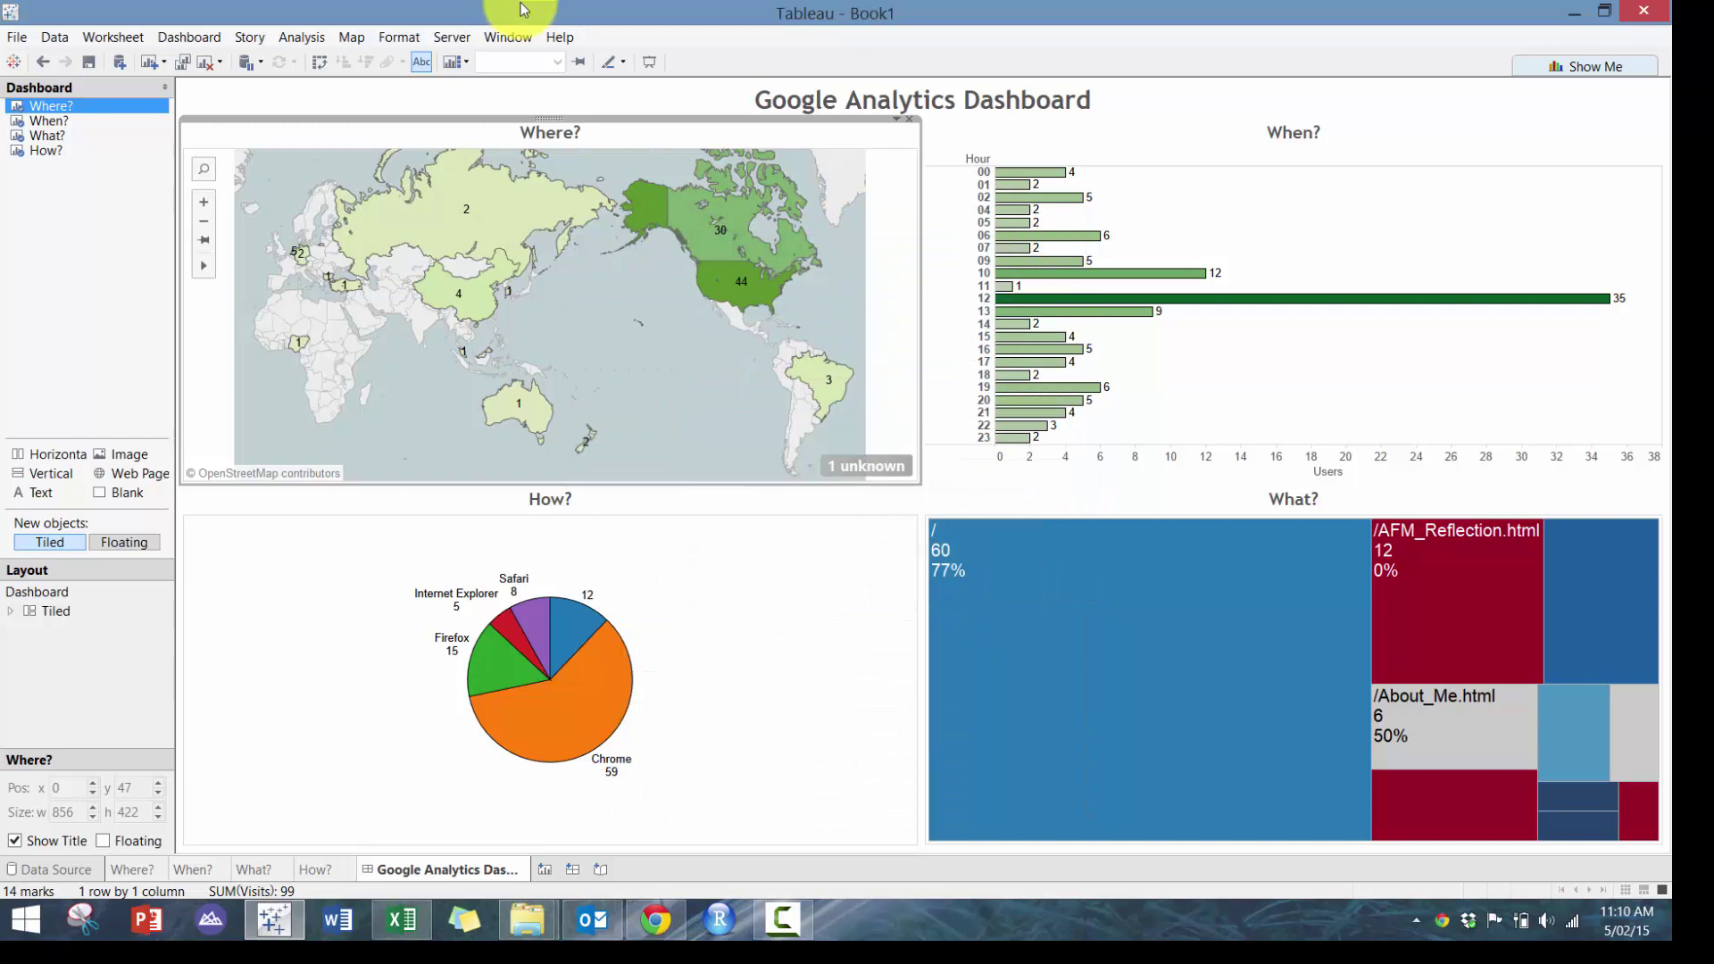
pyautogui.click(507, 36)
# In Presentation Mode, filter by the Chrome and Internet Explorer slices, clearing each
pyautogui.click(535, 61)
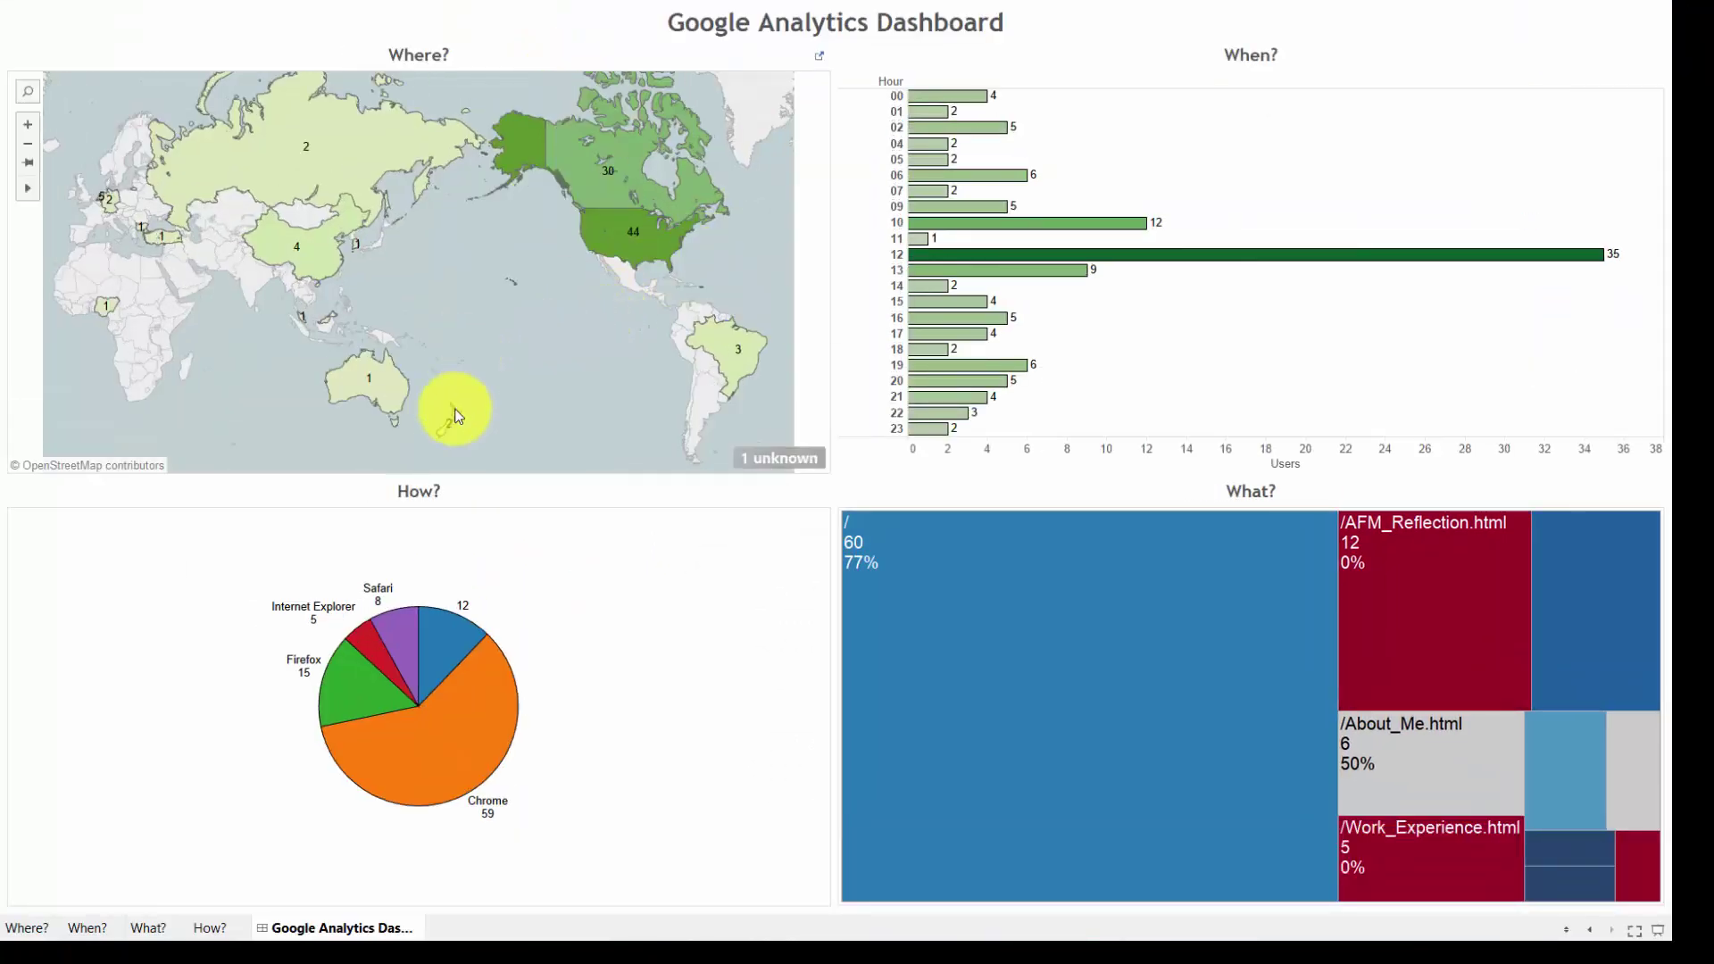
pyautogui.moveTo(501, 652)
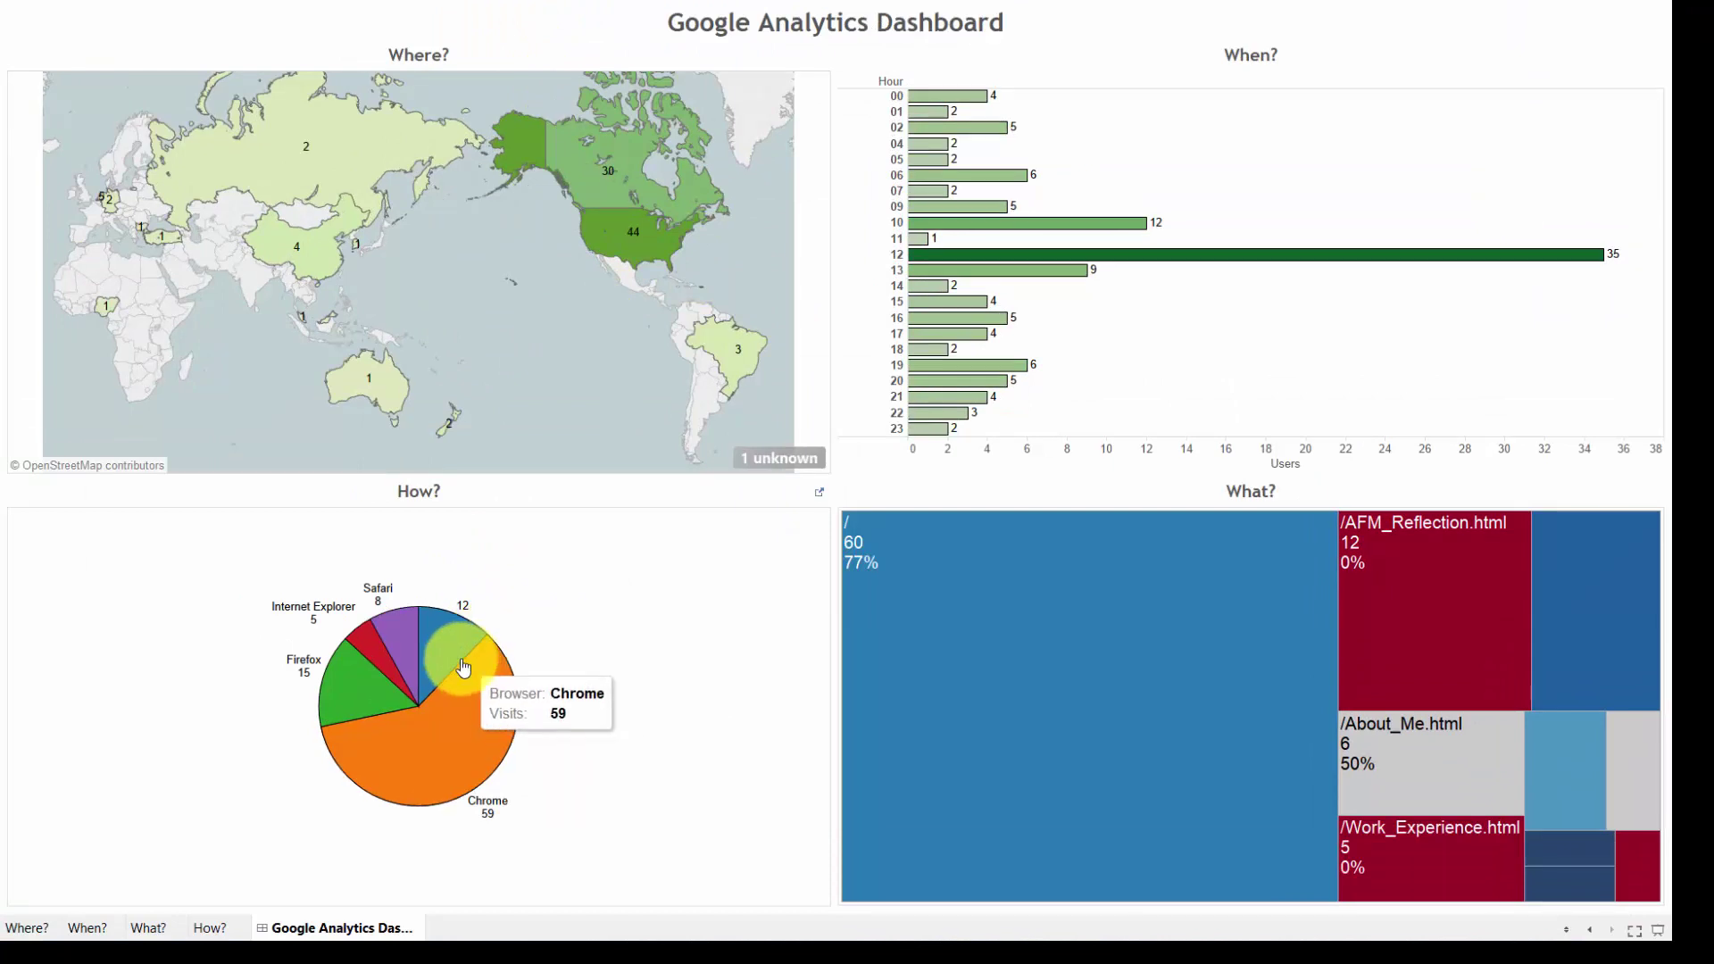
pyautogui.click(480, 773)
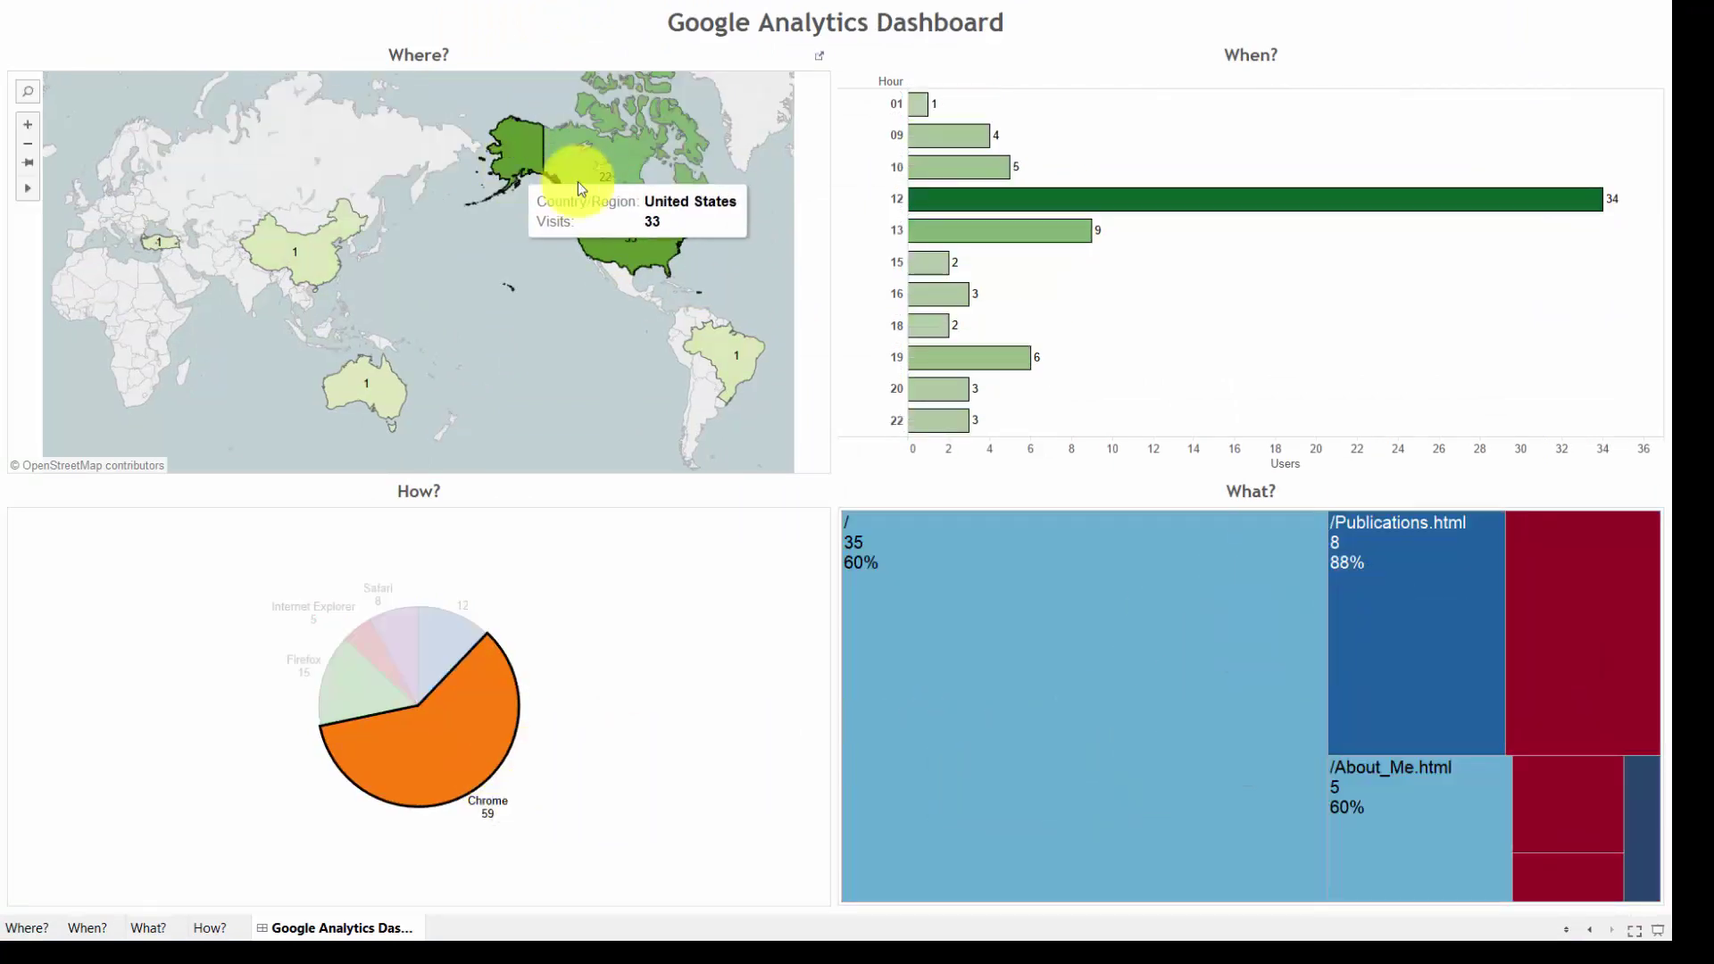
pyautogui.click(527, 592)
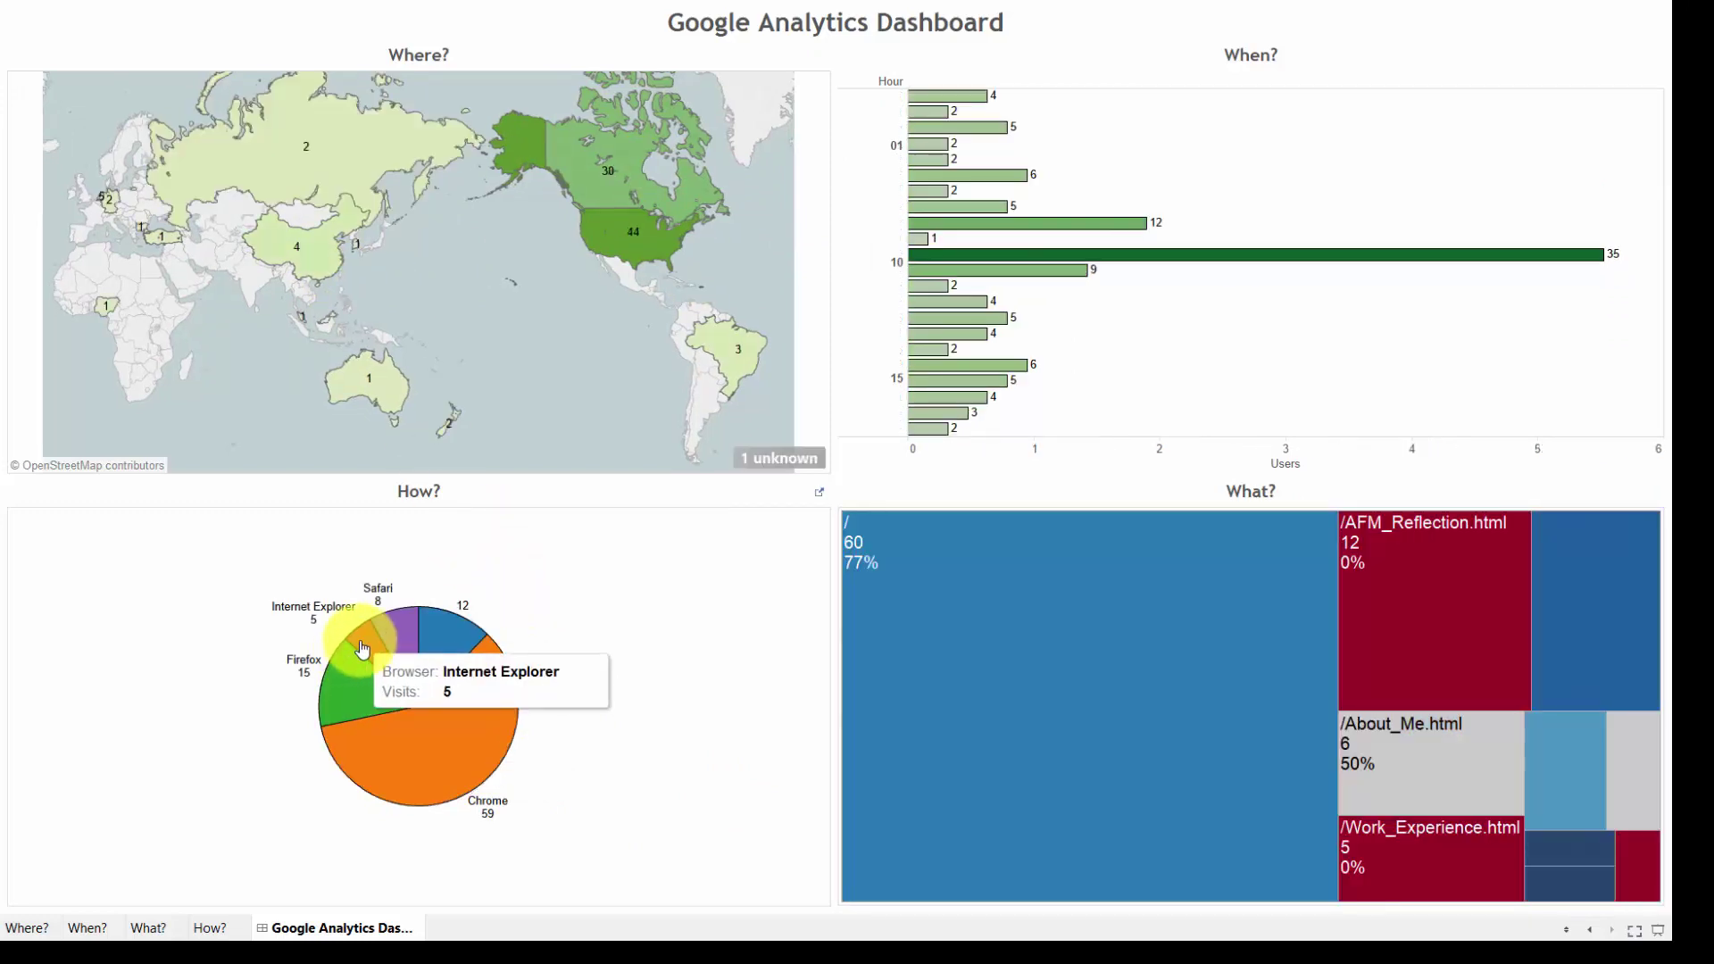
pyautogui.click(362, 649)
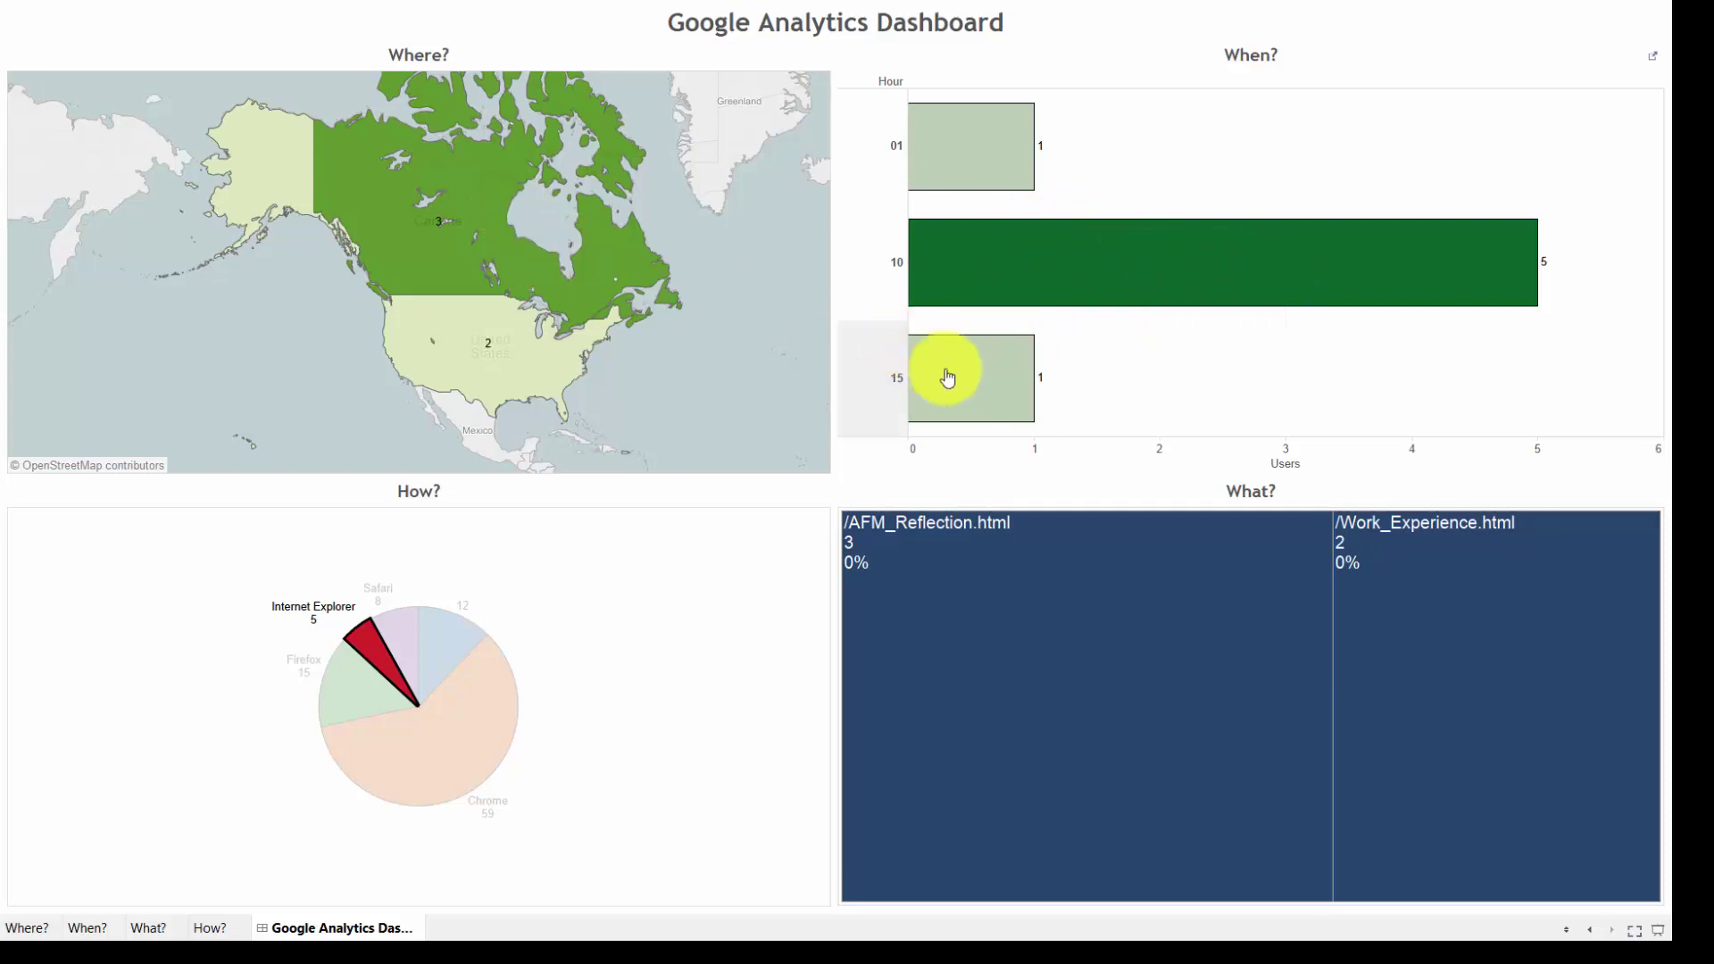
pyautogui.moveTo(1180, 259)
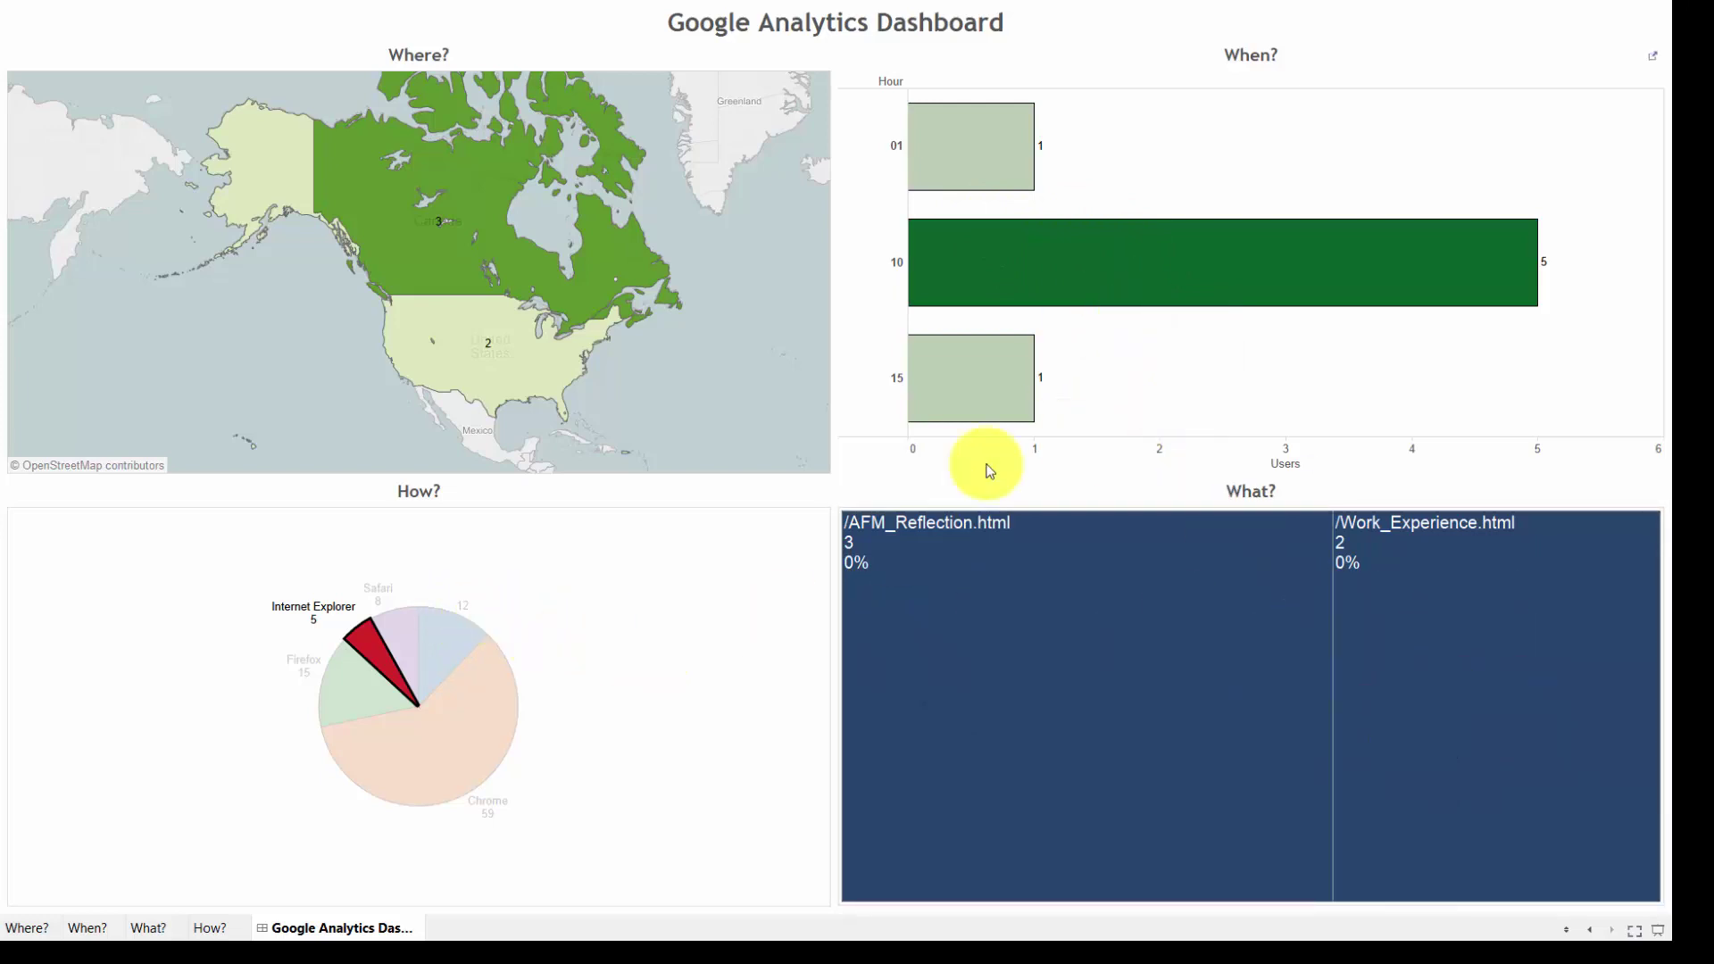
pyautogui.click(580, 571)
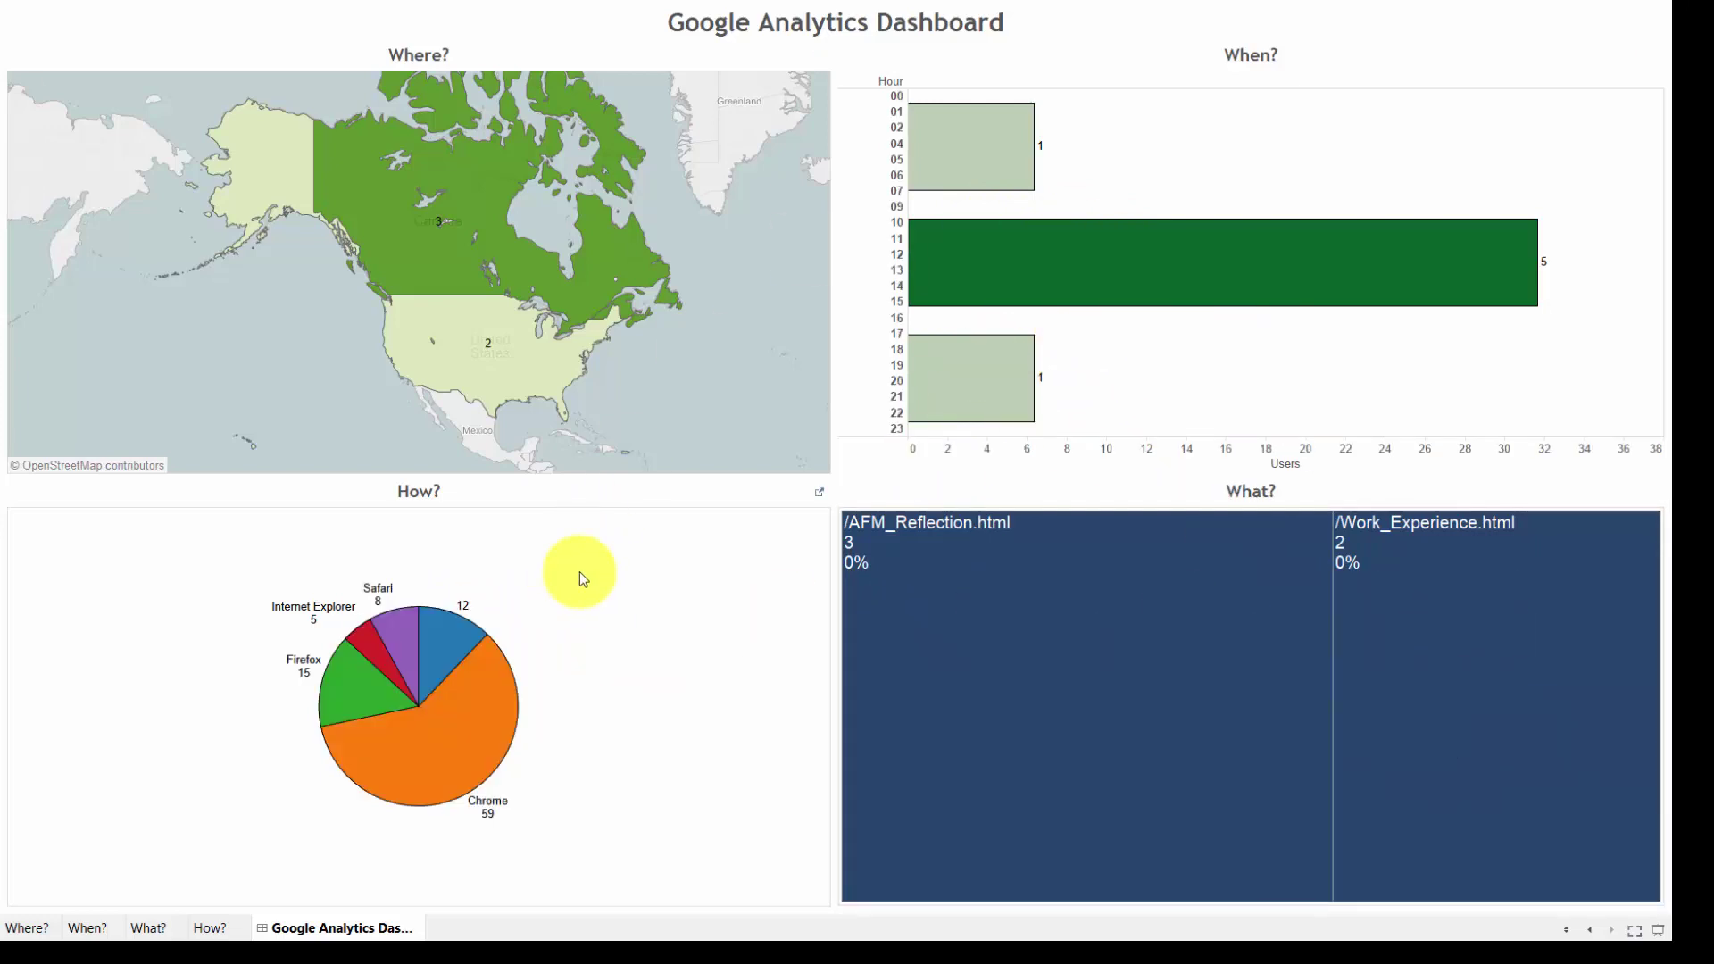
# Filter by the hour 12 and hour 19 bars, clearing each selection
pyautogui.click(1140, 260)
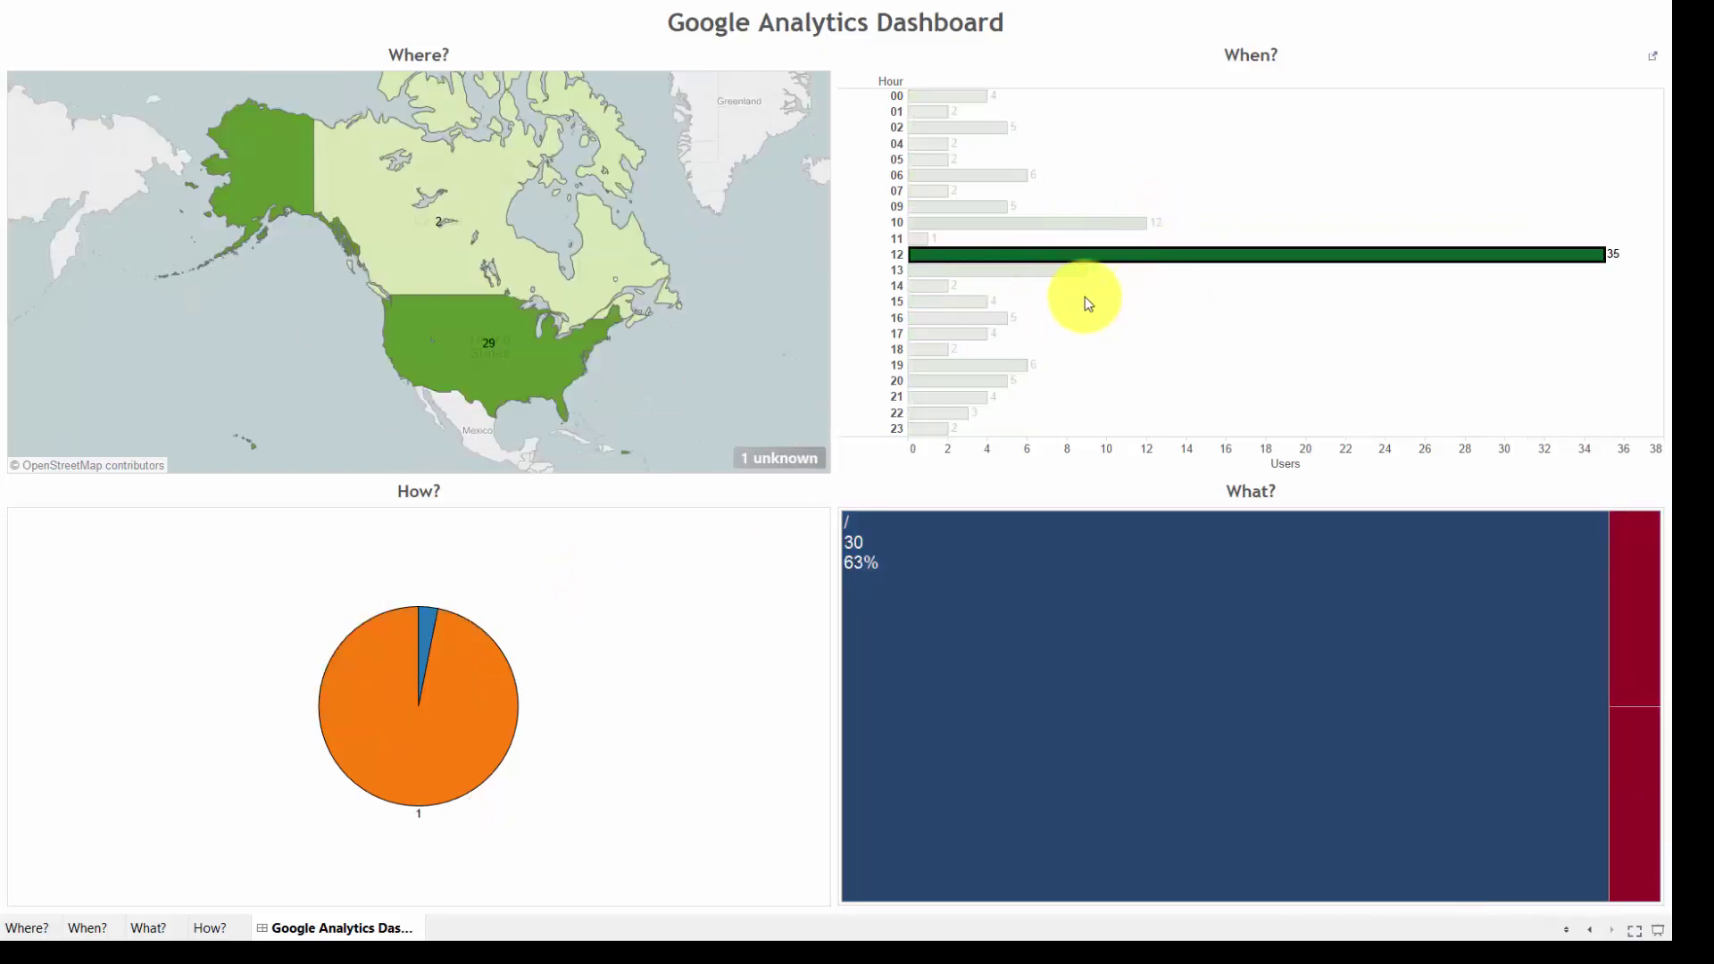
pyautogui.click(1084, 297)
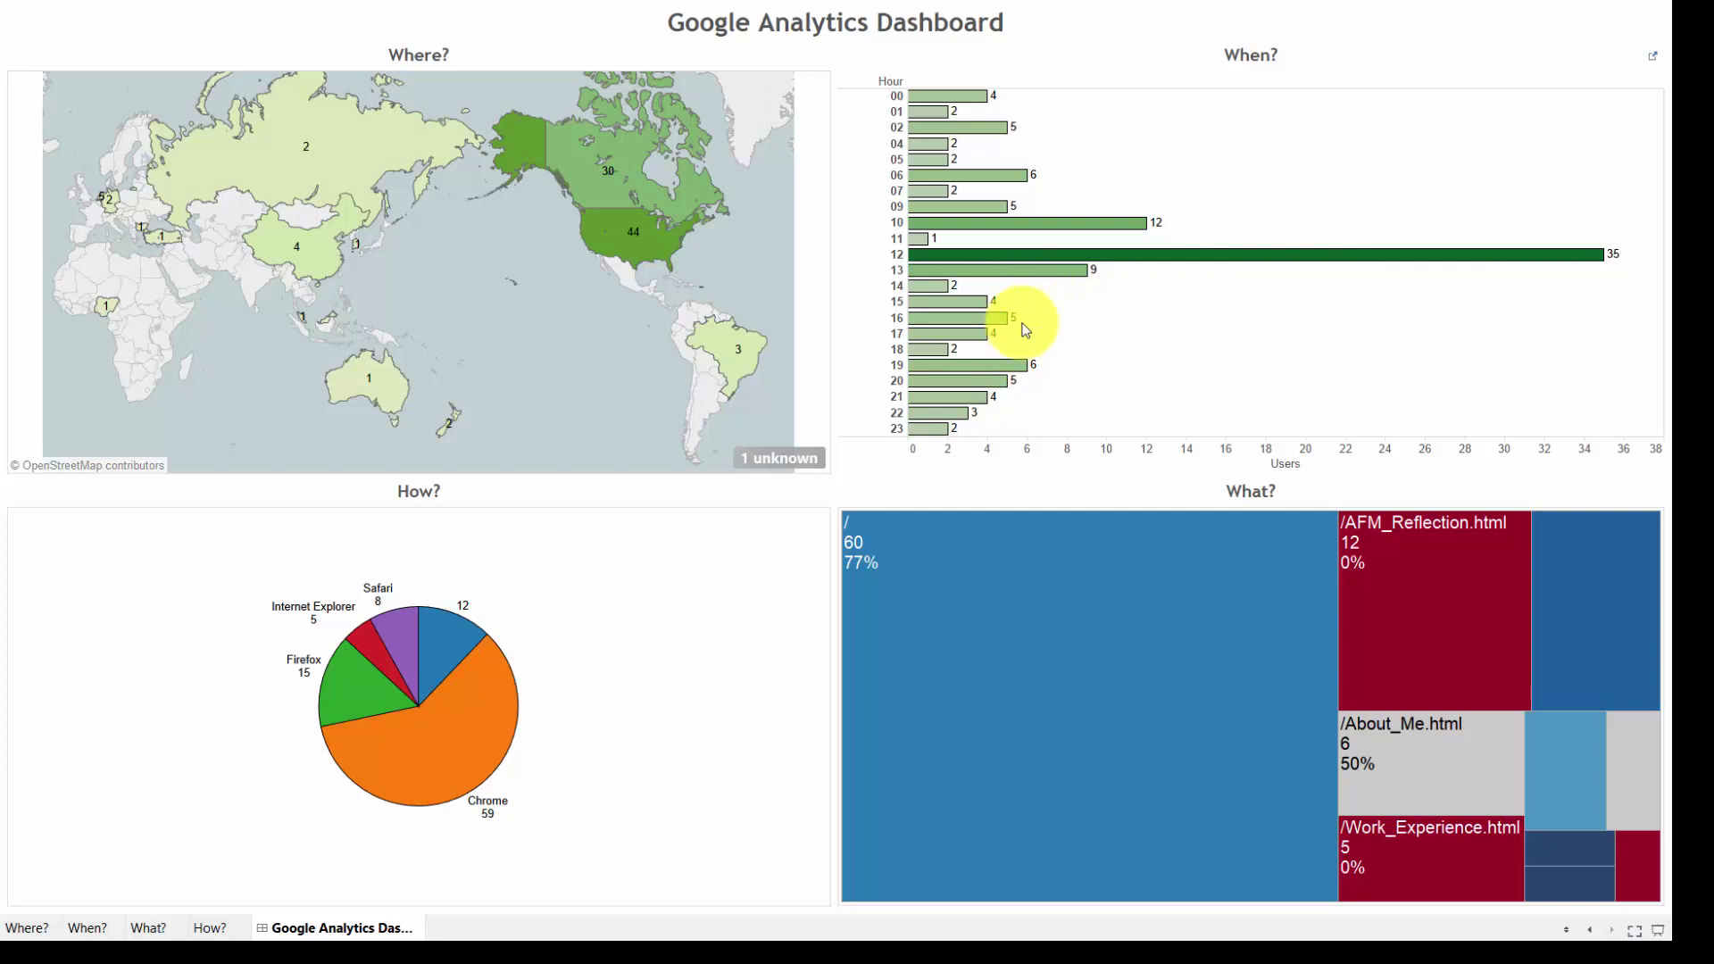
pyautogui.click(1006, 370)
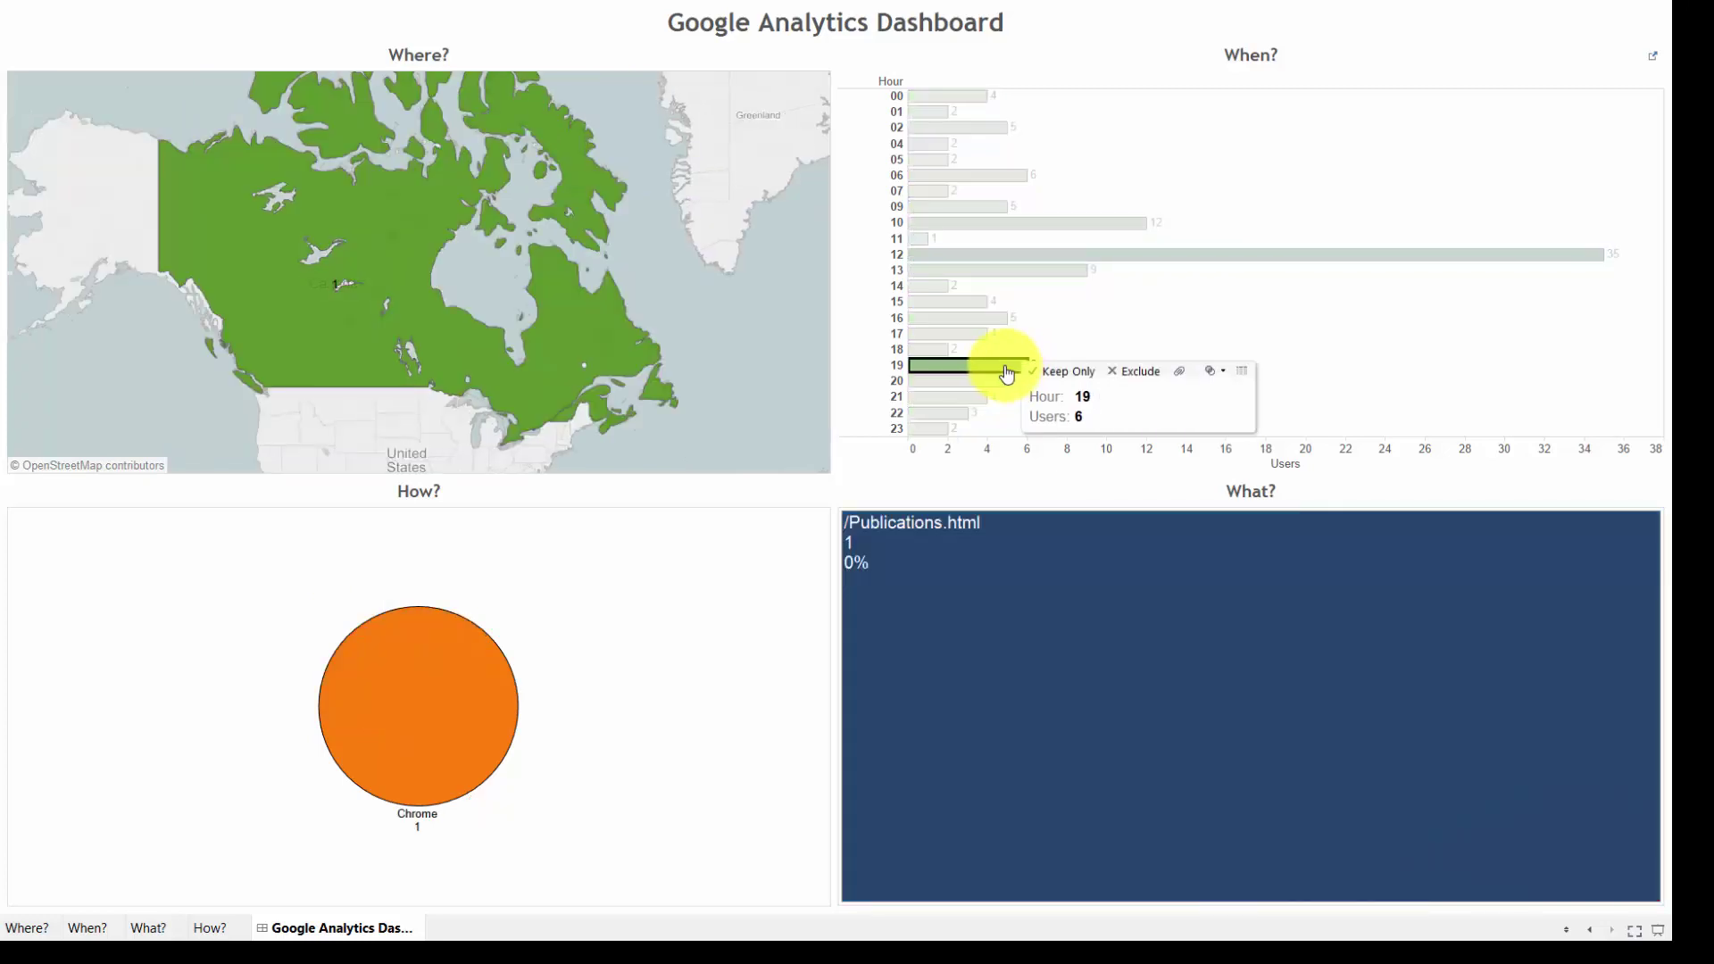
pyautogui.click(1128, 313)
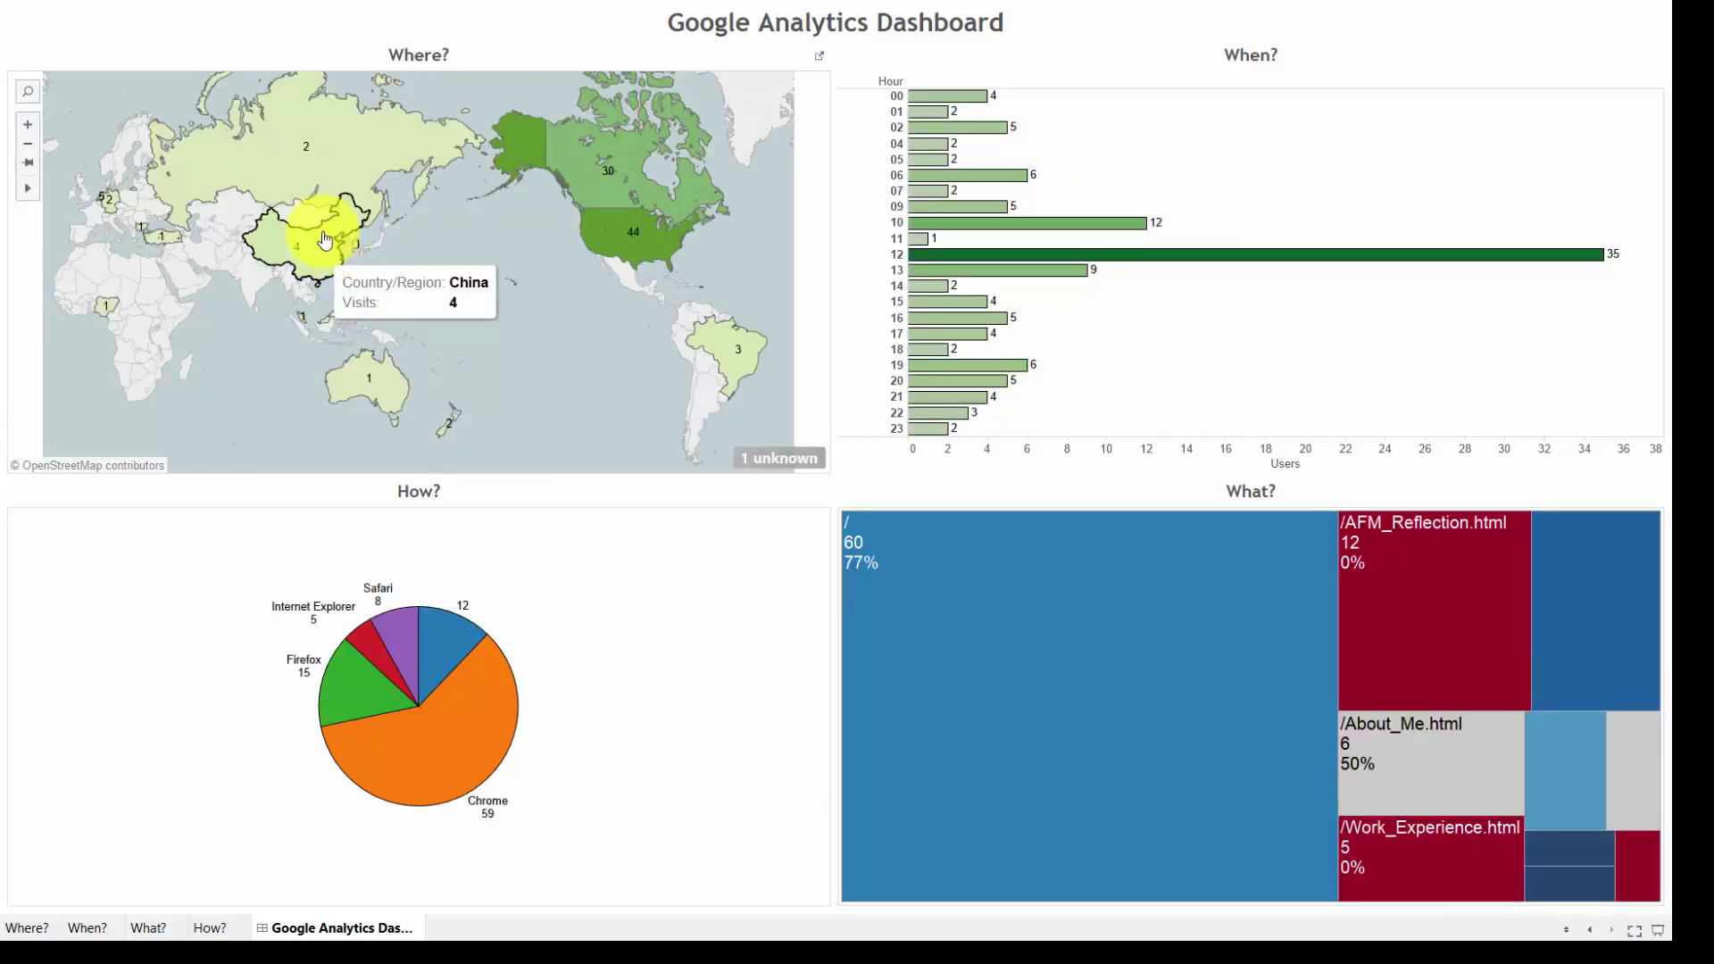
# Filter by China on the map and the /AFM_Reflection.html treemap block, clearing each
pyautogui.click(314, 250)
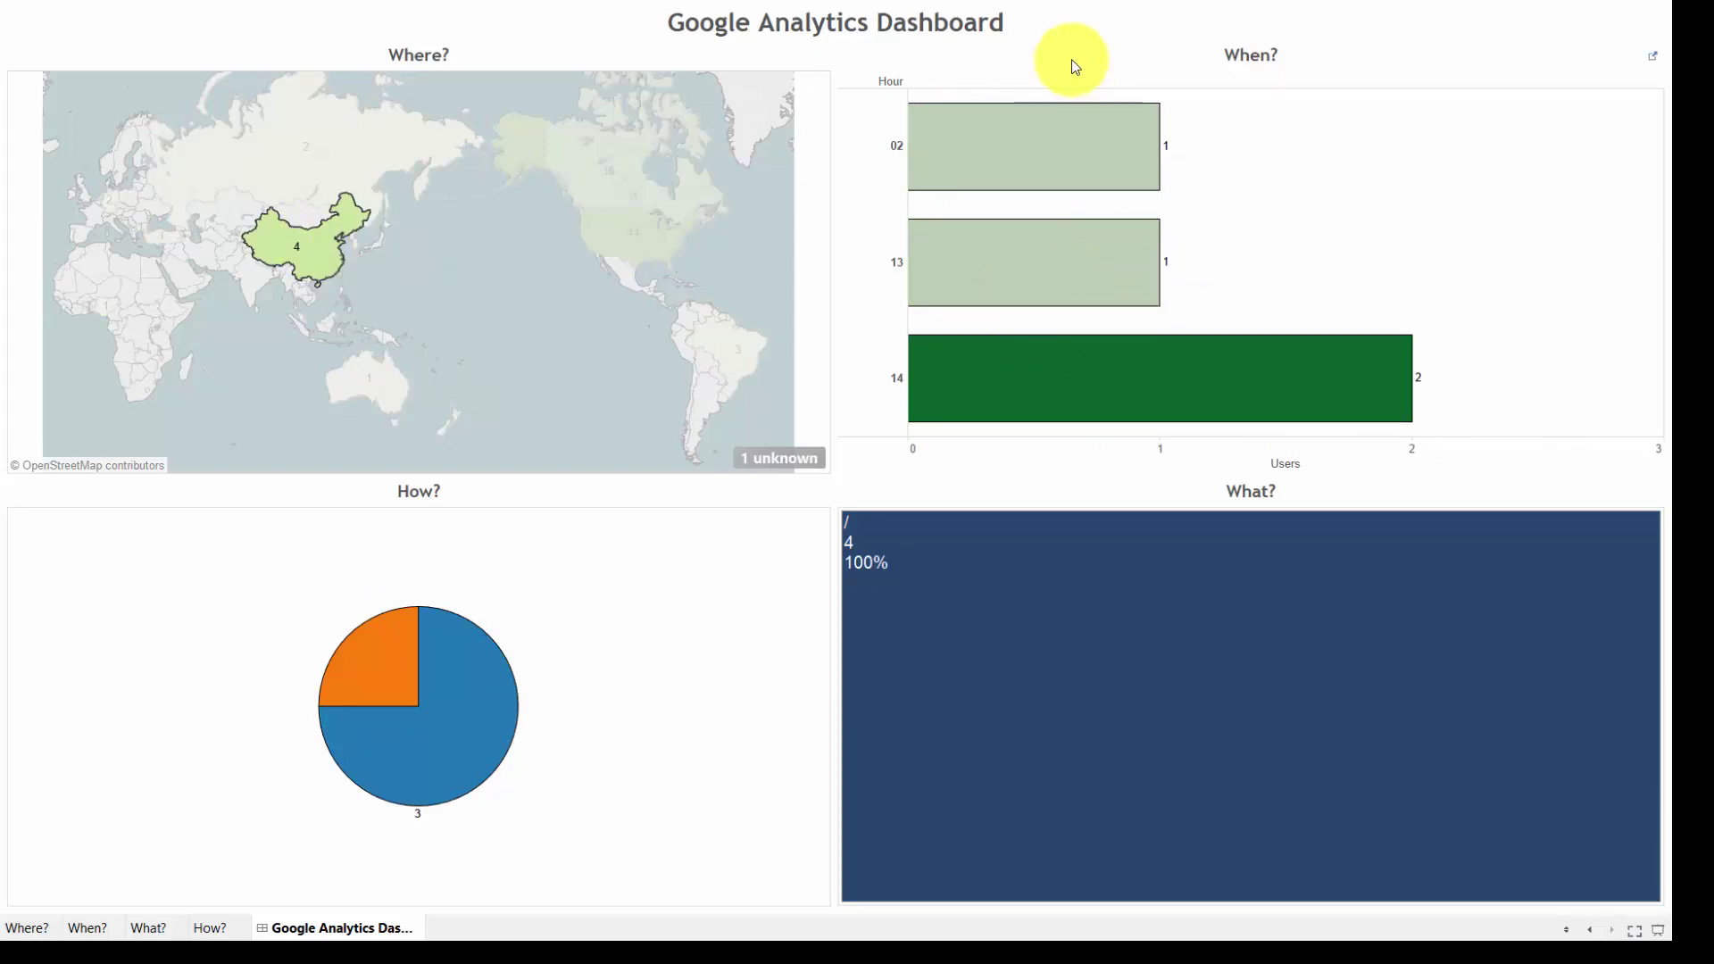
pyautogui.moveTo(380, 184)
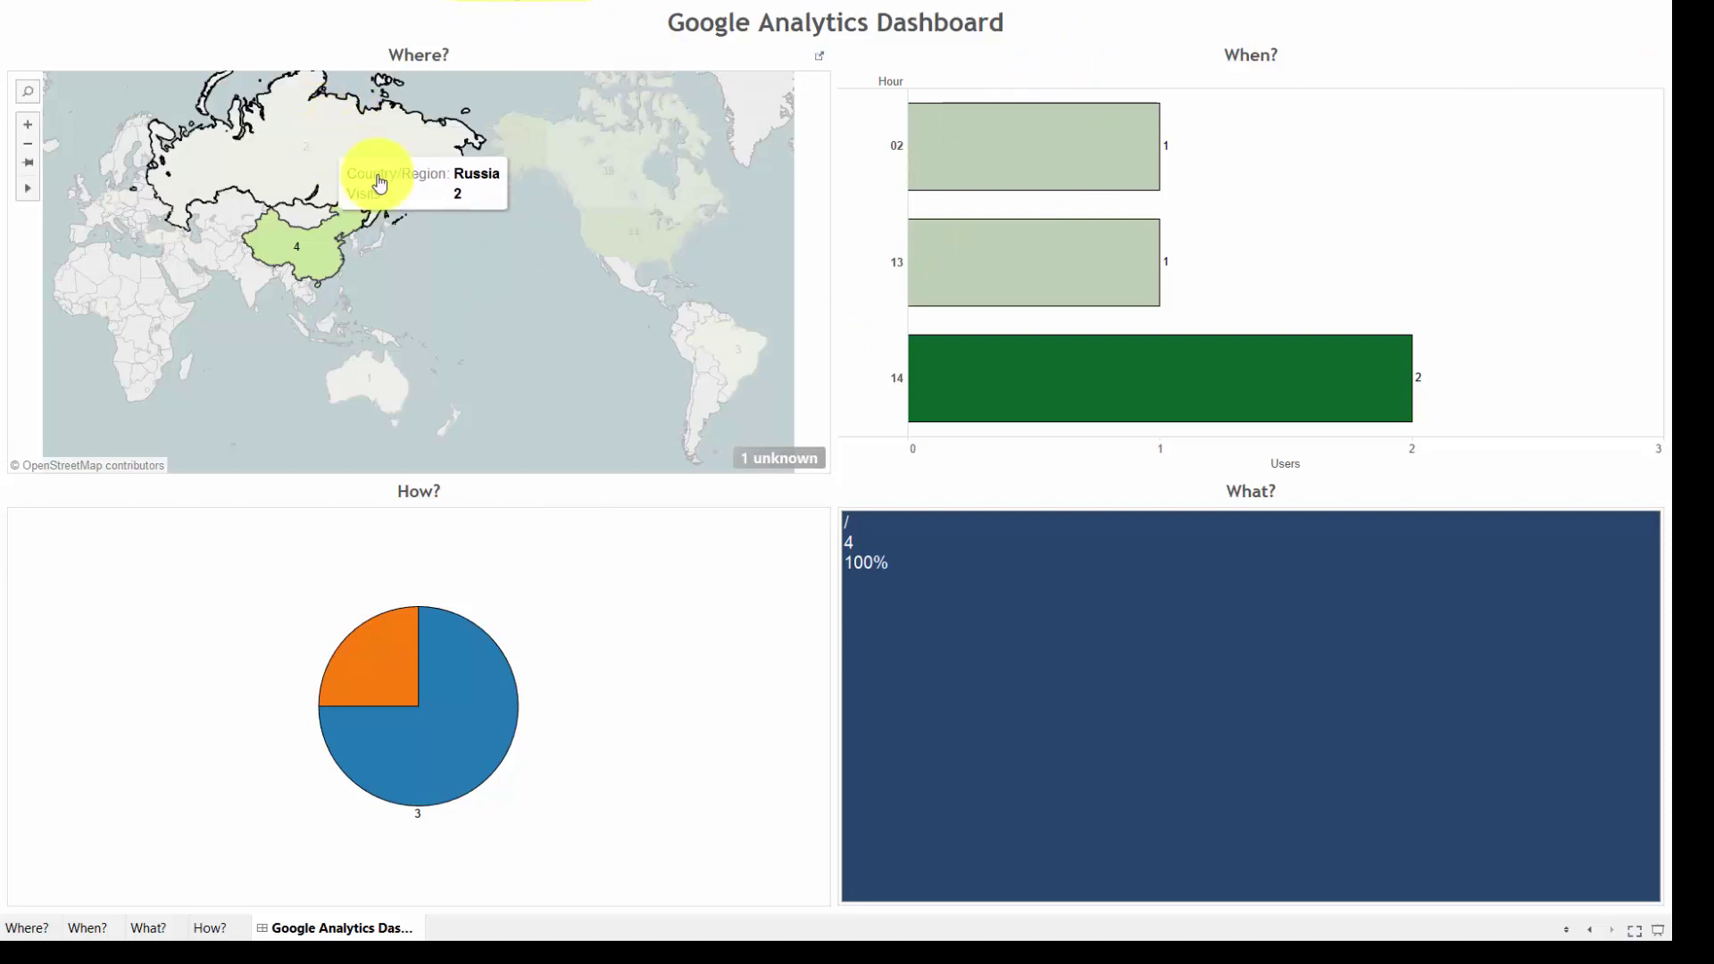
pyautogui.click(419, 307)
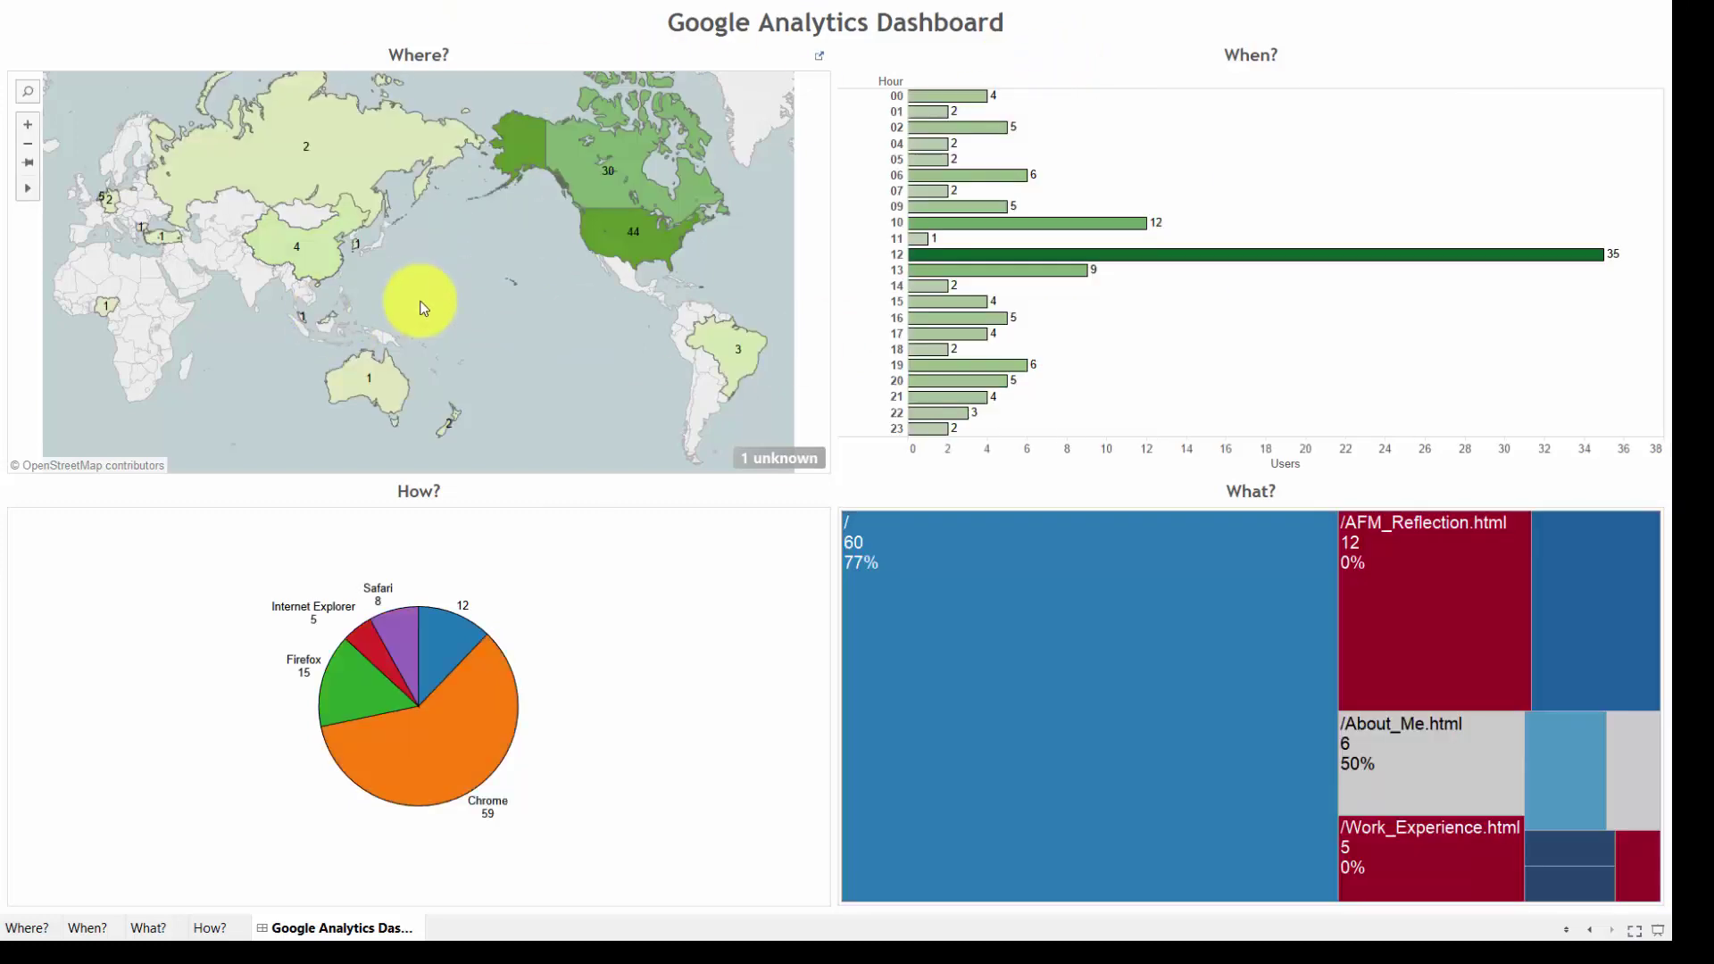
pyautogui.click(1400, 649)
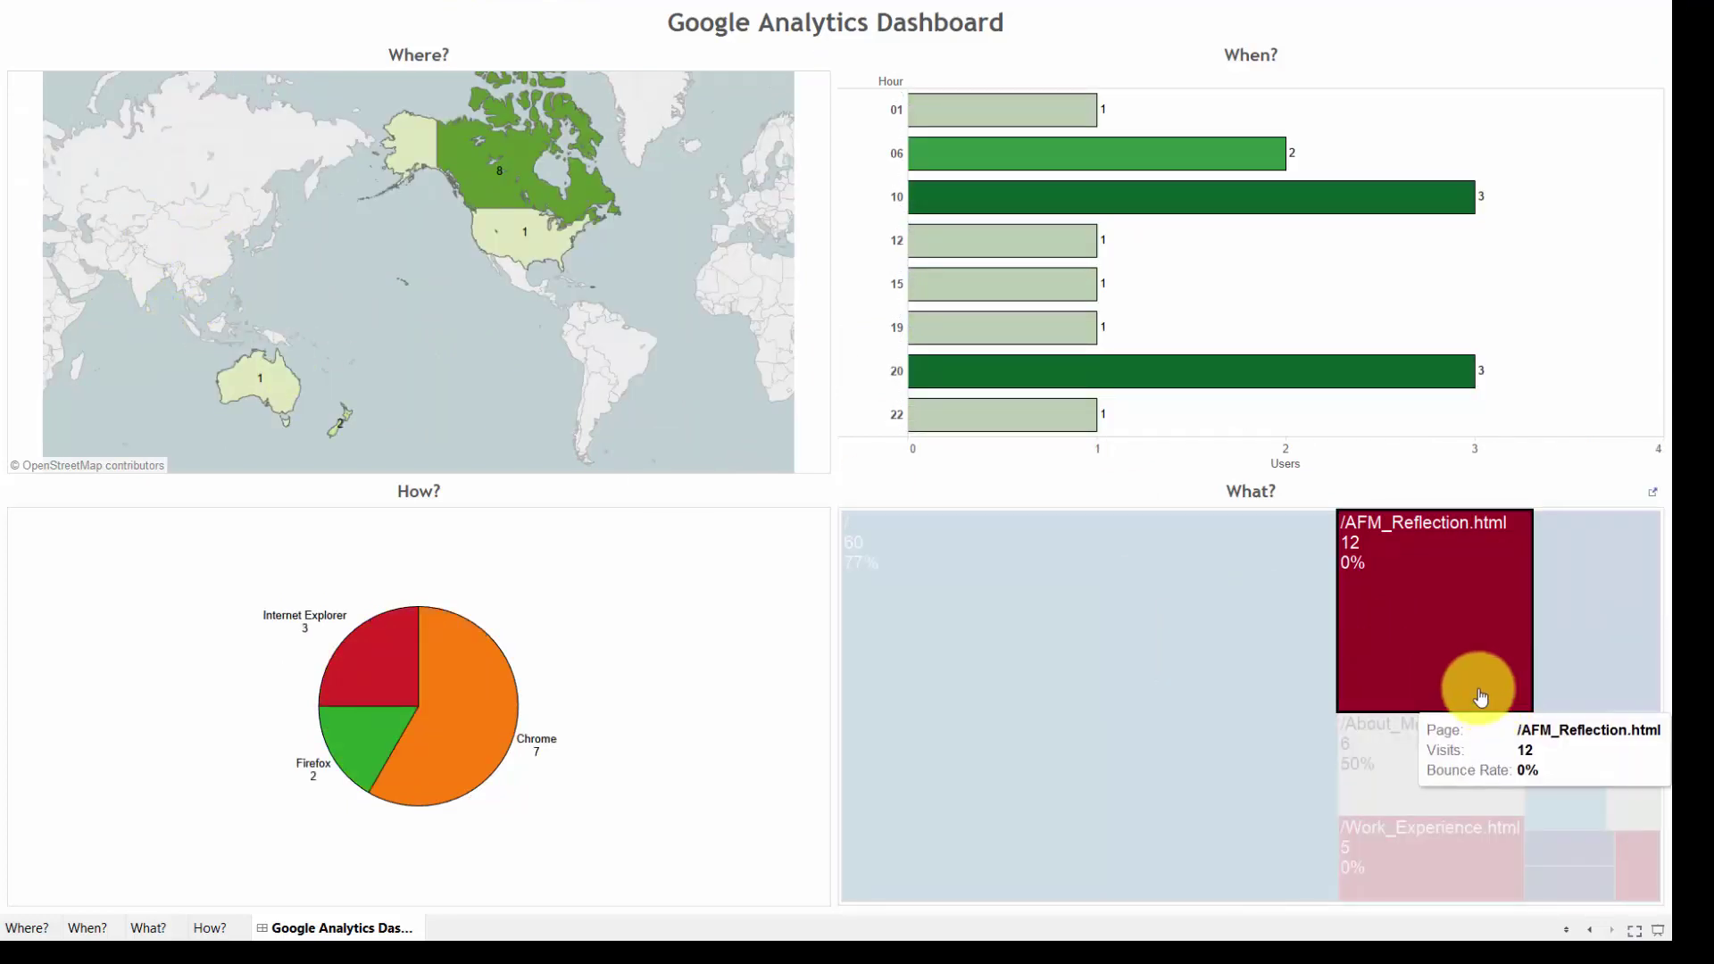
pyautogui.click(1437, 705)
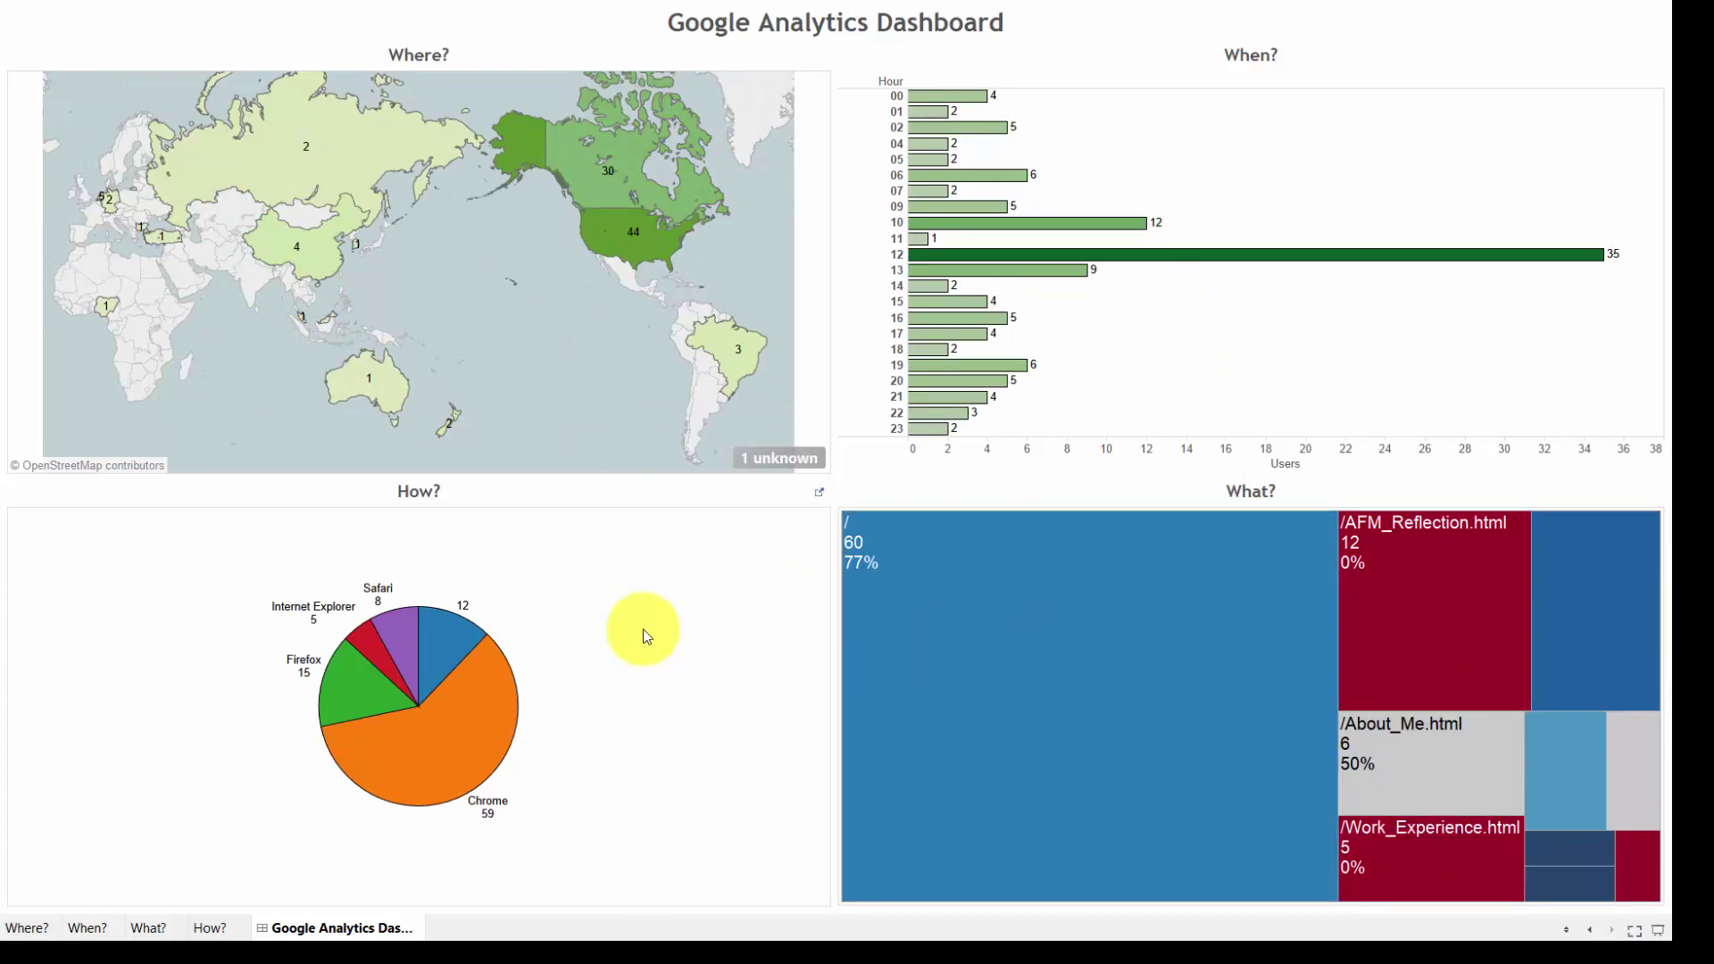
# Switch the Google Analytics data source date range to Last Year (1/01/14–12/31/14), then view the refreshed Google Analytics Dashboard
pyautogui.press('Escape')
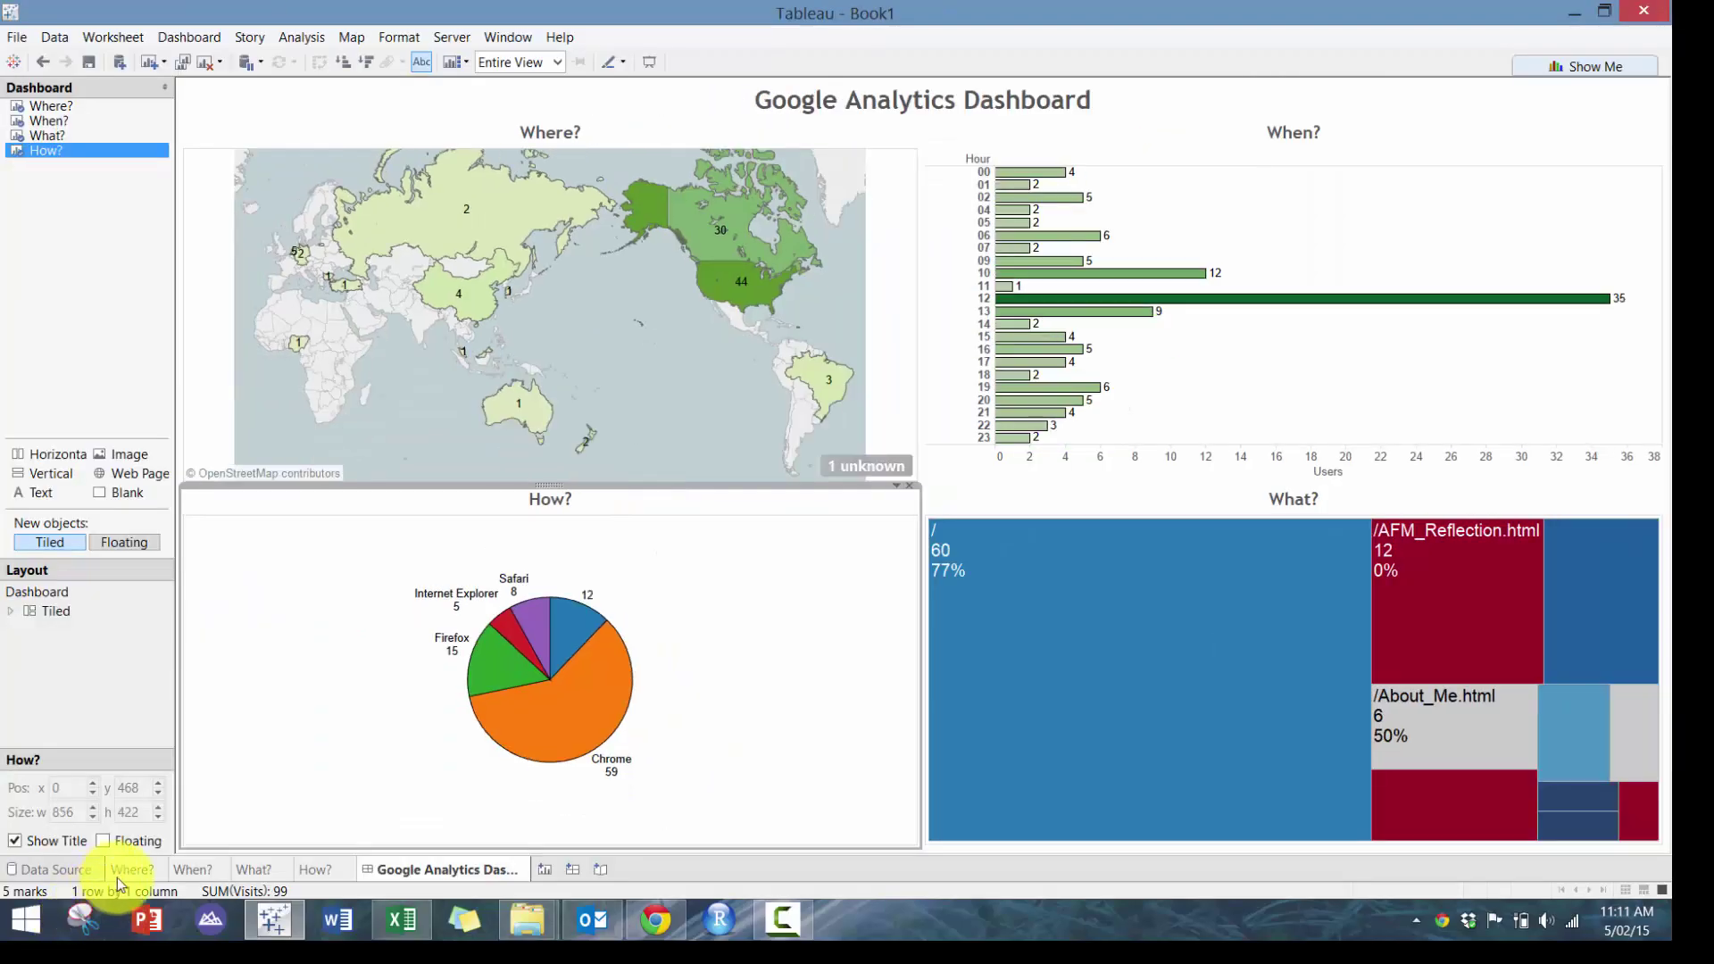
pyautogui.click(70, 870)
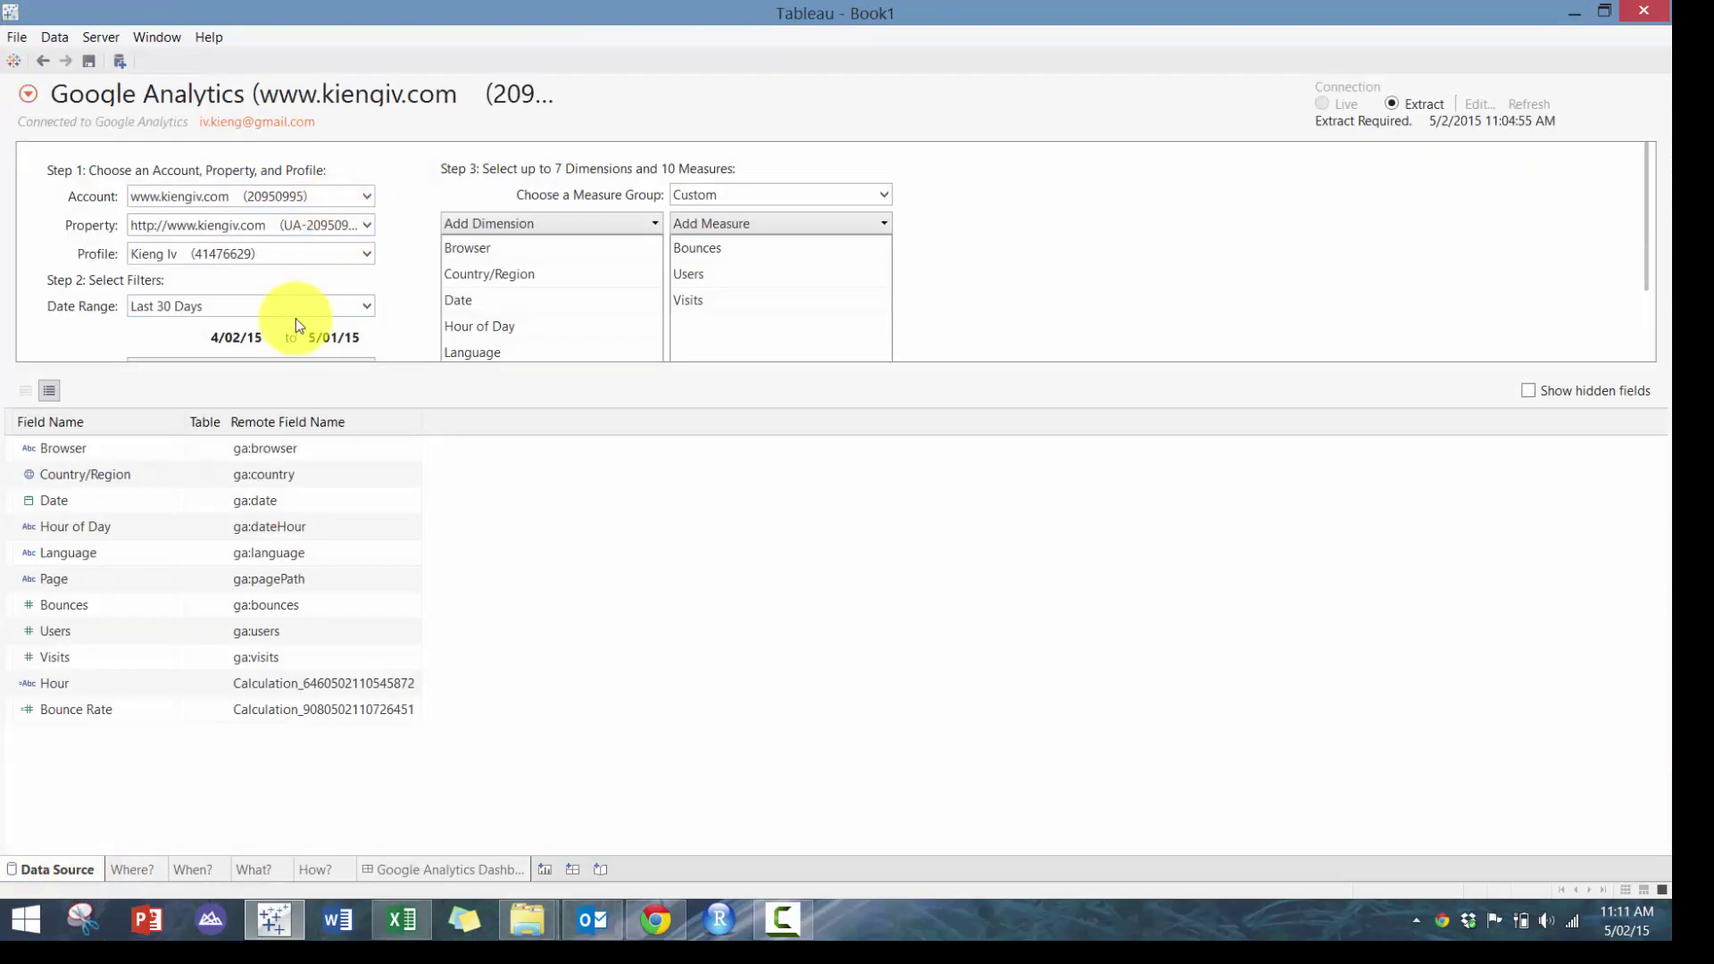
pyautogui.click(297, 312)
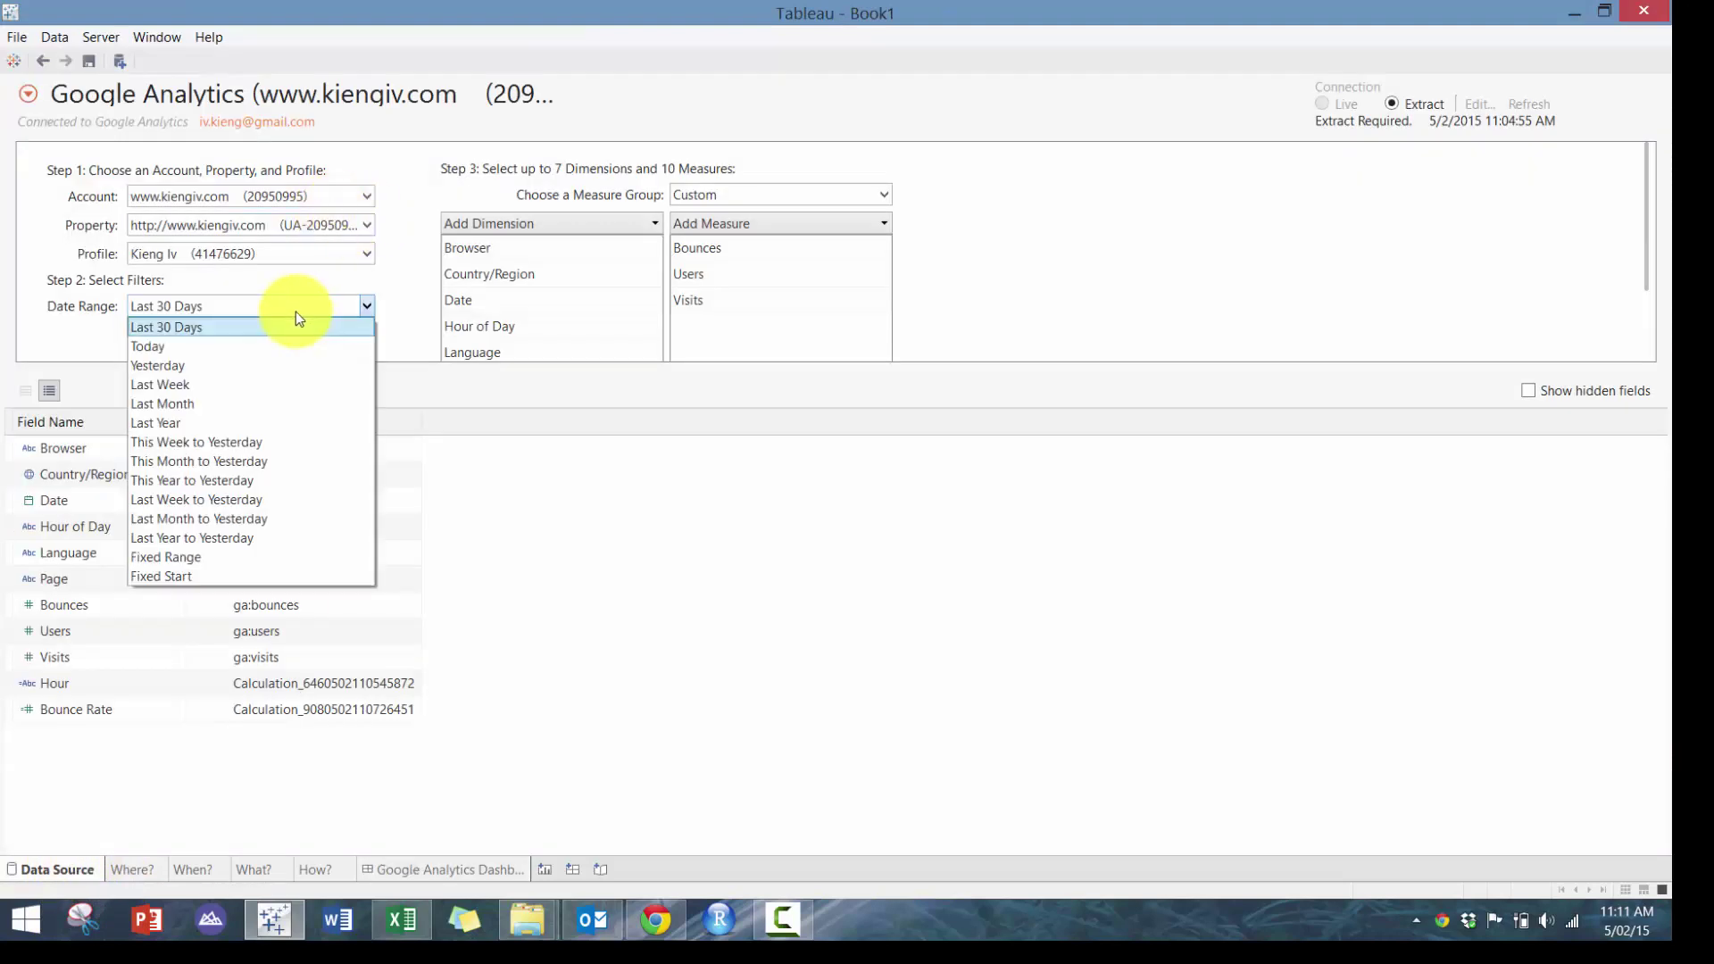
pyautogui.click(239, 423)
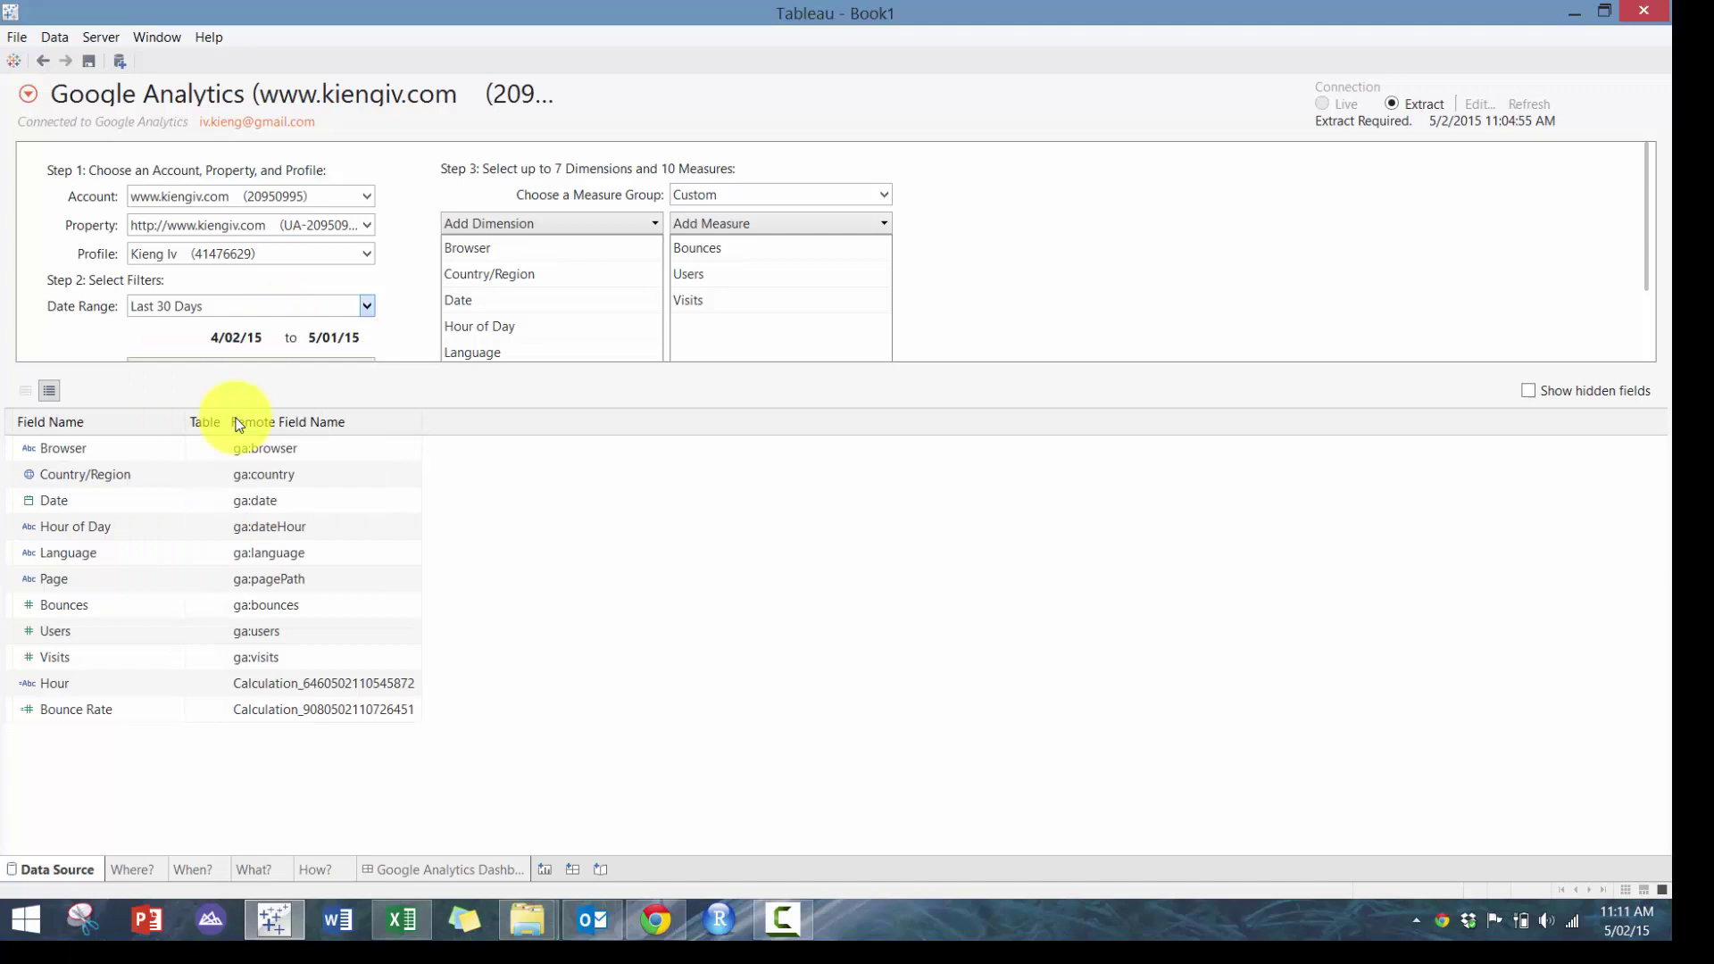
pyautogui.click(470, 870)
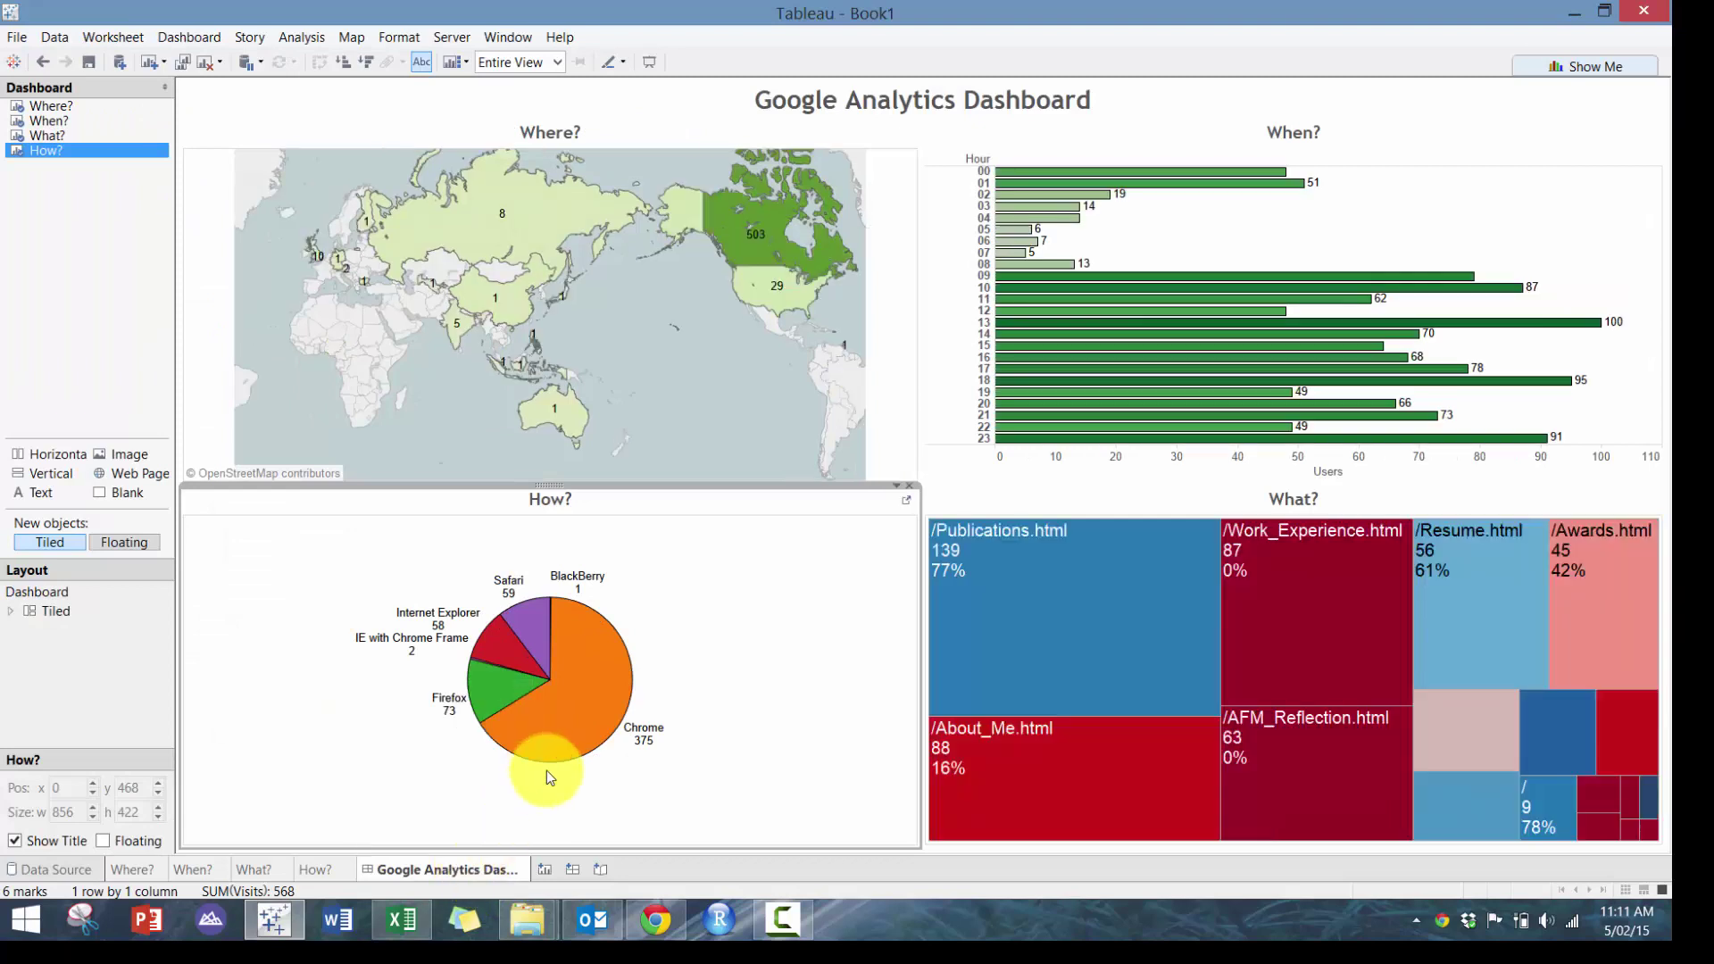